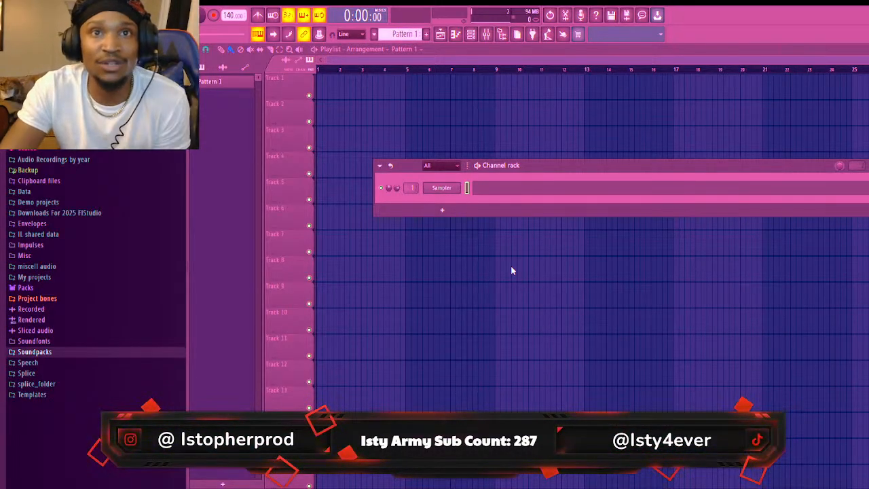
Load the ElectraX synth into the first channel in place of the Sampler and set the tempo to 150 BPM
{"action": "left_click", "coordinate": [589, 109]}
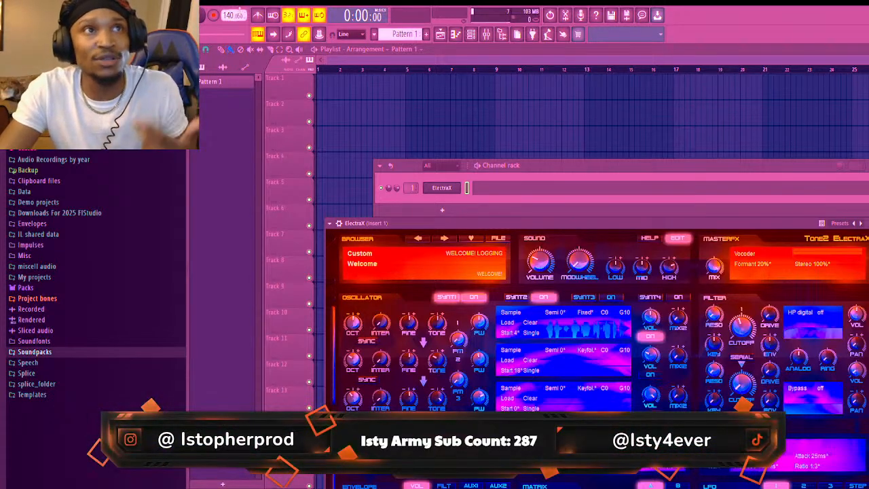
{"action": "left_click_drag", "start_coordinate": [229, 15], "coordinate": [229, 10]}
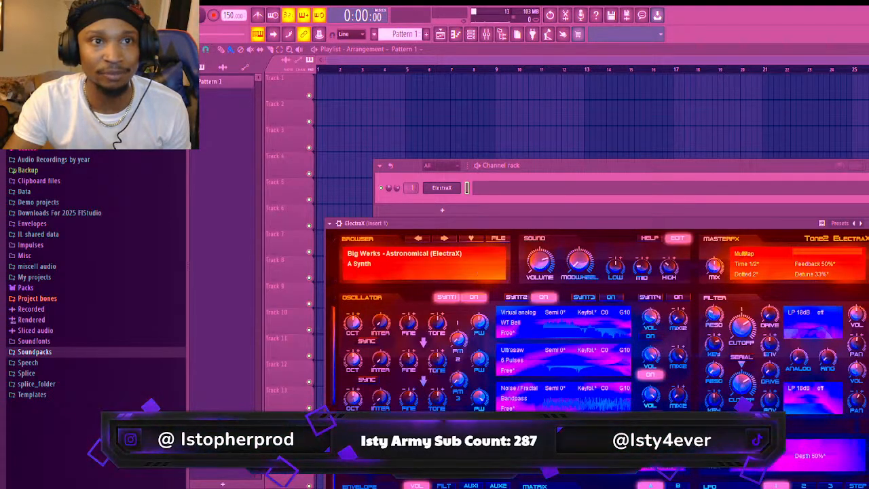
Load the Galexy Pluck preset from the Big Werks - Astronomical bank in ElectraX and set its master volume to 53
{"action": "left_click", "coordinate": [497, 190]}
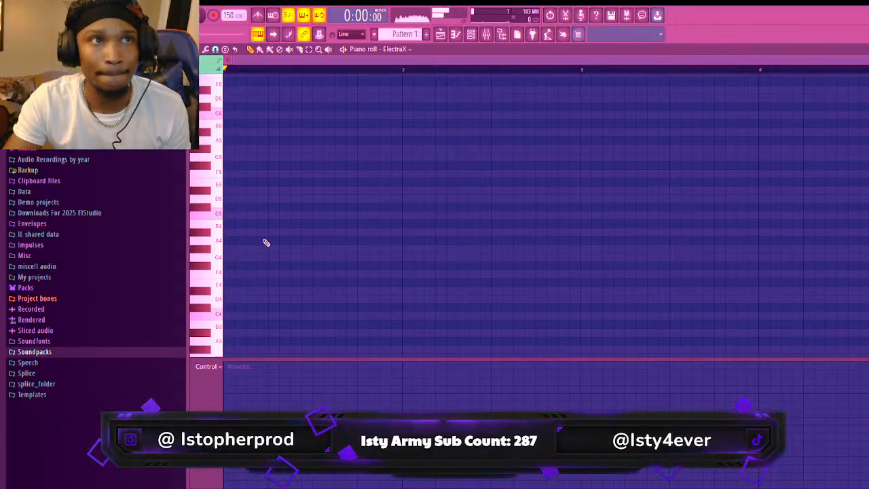
{"action": "left_click", "coordinate": [471, 34]}
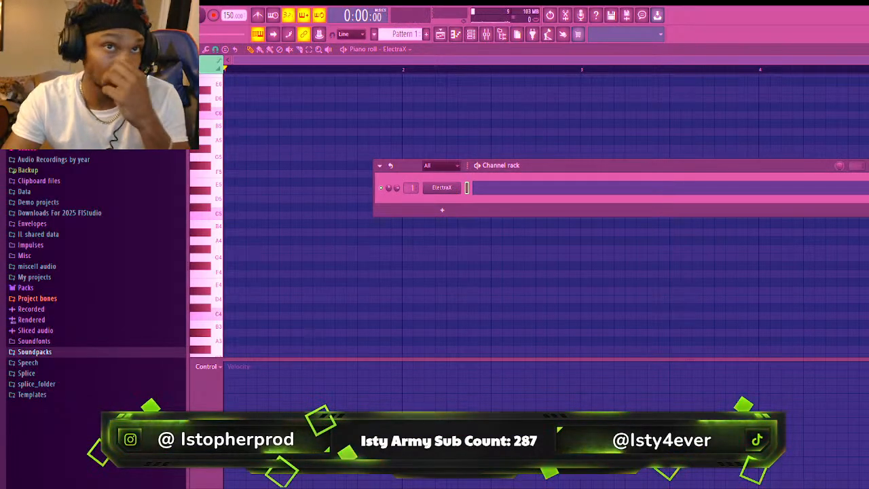
{"action": "left_click", "coordinate": [444, 188]}
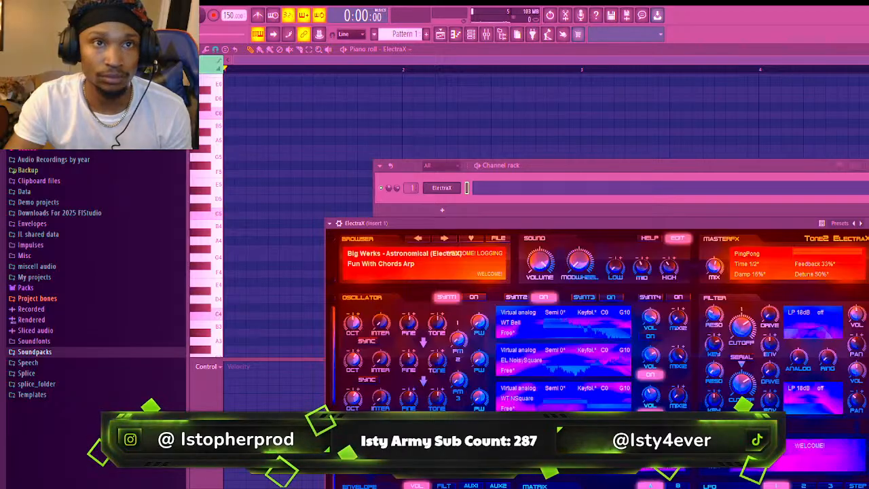
{"action": "left_click", "coordinate": [444, 238]}
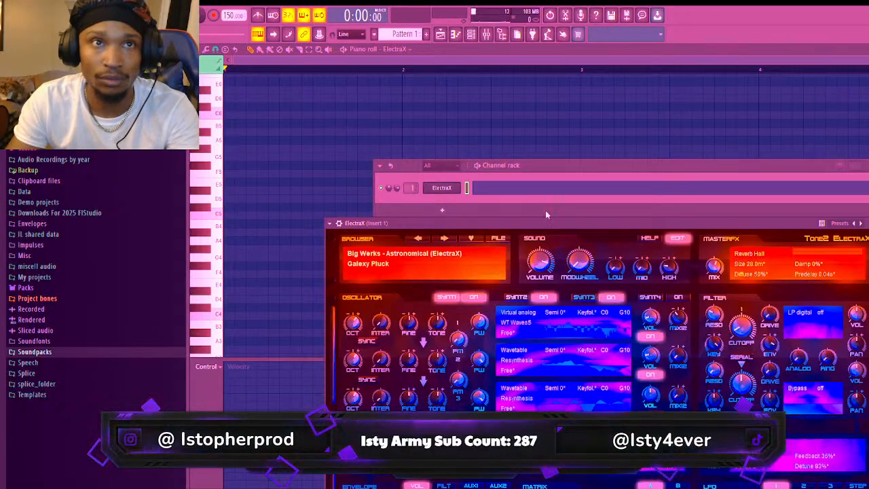
{"action": "left_click_drag", "start_coordinate": [540, 261], "coordinate": [540, 278]}
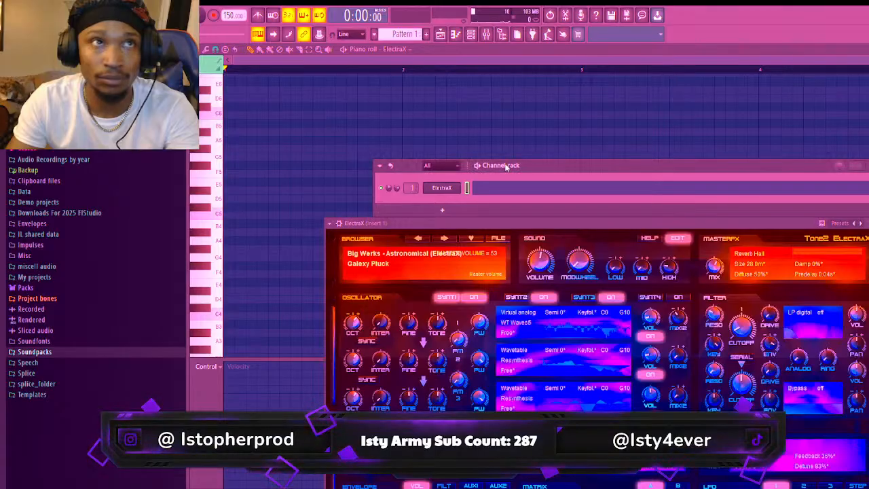
Place a G#6 and F6 note pair at the start of bar 1 in the ElectraX piano roll
{"action": "left_click", "coordinate": [500, 194]}
{"action": "left_click", "coordinate": [449, 191]}
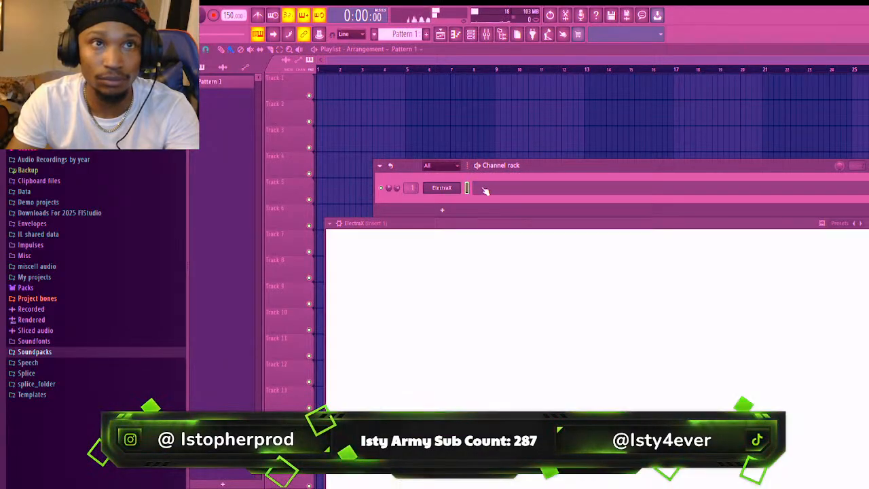
{"action": "left_click", "coordinate": [484, 189]}
{"action": "scroll", "coordinate": [324, 170], "scroll_direction": "up", "scroll_amount": 3}
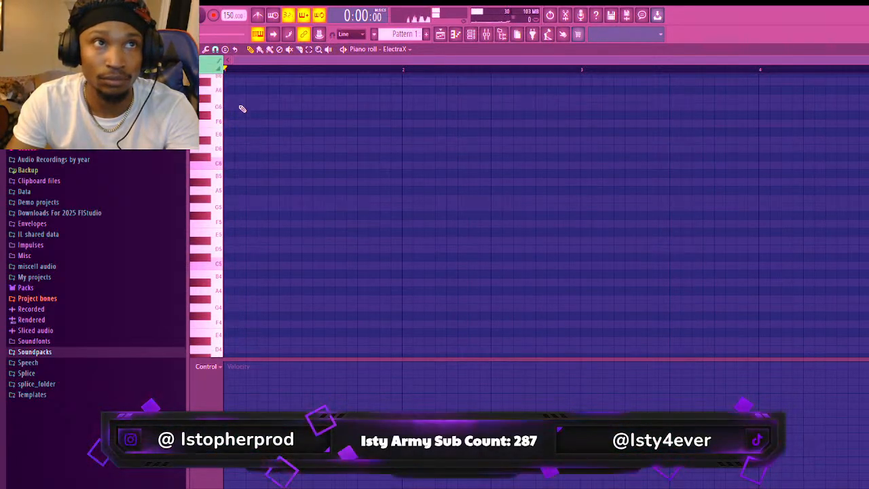
{"action": "left_click", "coordinate": [236, 98]}
{"action": "left_click", "coordinate": [234, 122]}
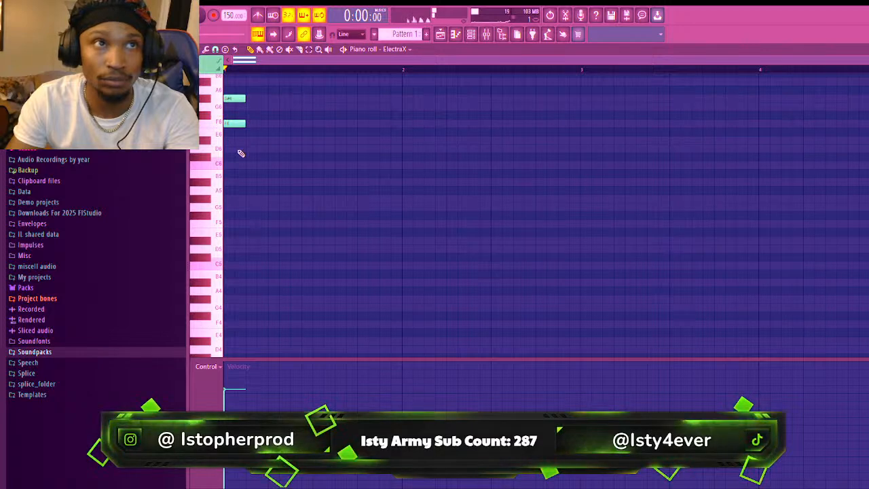
{"action": "left_click", "coordinate": [234, 148]}
{"action": "key", "text": "space"}
{"action": "key", "text": "space"}
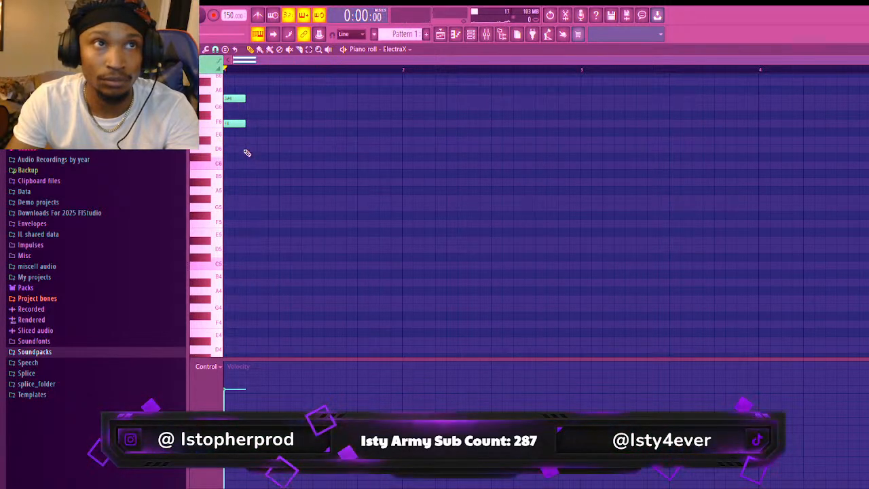
{"action": "right_click", "coordinate": [239, 149]}
Repeat the G#6 and F6 note pair on beats 2, 3 and 4 of bar 1
{"action": "left_click", "coordinate": [270, 99]}
{"action": "left_click", "coordinate": [271, 122]}
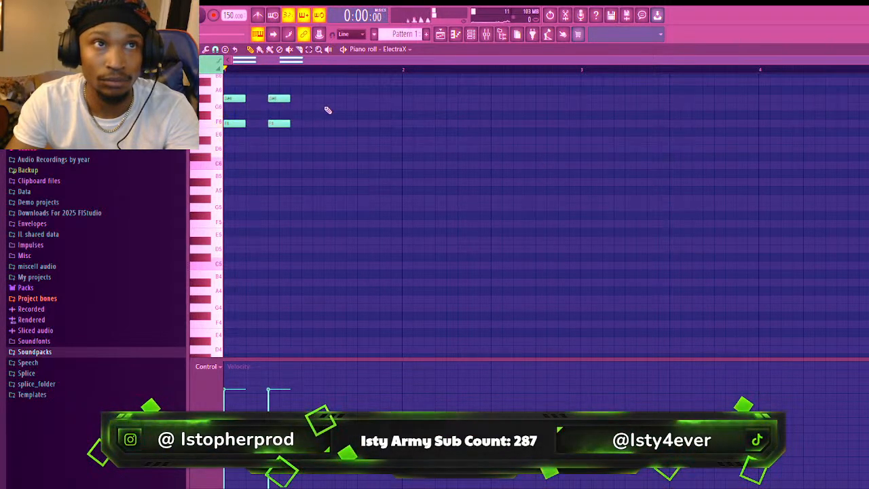
{"action": "left_click", "coordinate": [316, 98]}
{"action": "left_click", "coordinate": [314, 124]}
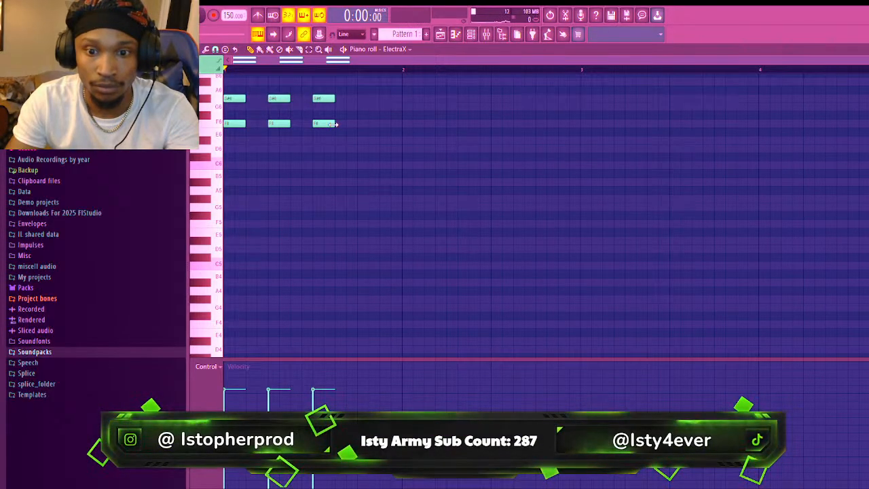
{"action": "left_click", "coordinate": [361, 99]}
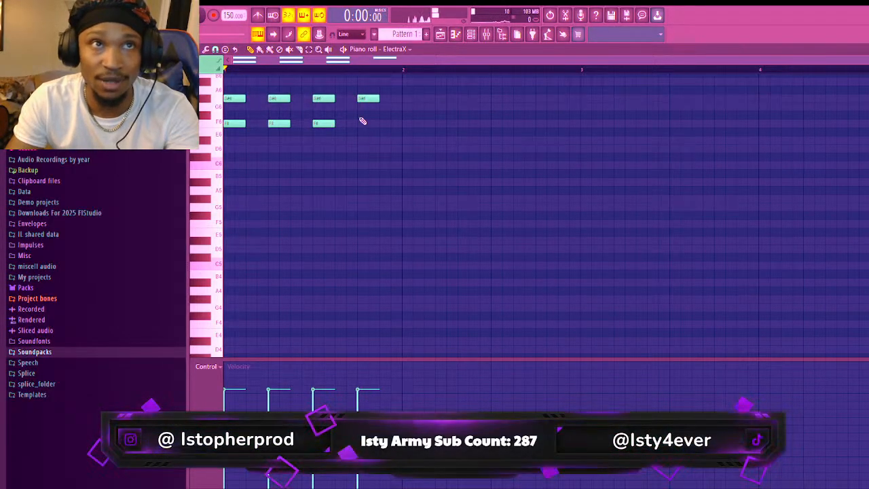
{"action": "left_click", "coordinate": [362, 122]}
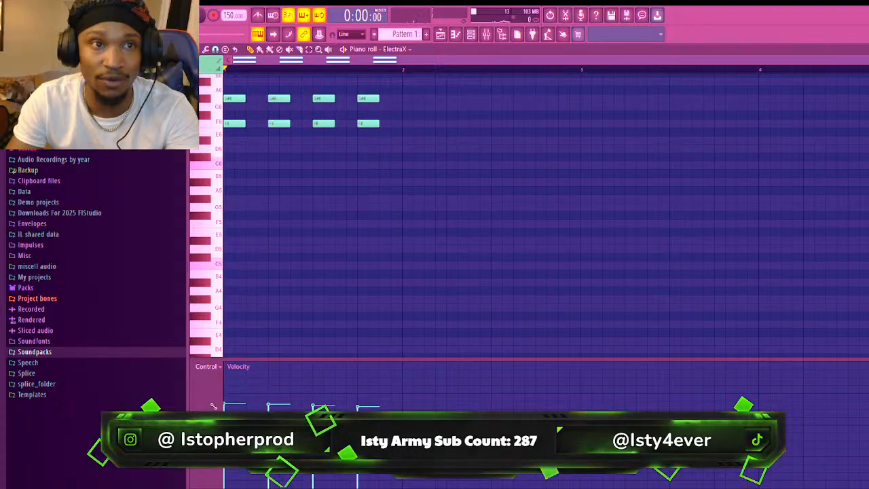
Transpose all bar 1 notes down one octave and briefly play back the pattern
{"action": "key", "text": "ctrl+Down"}
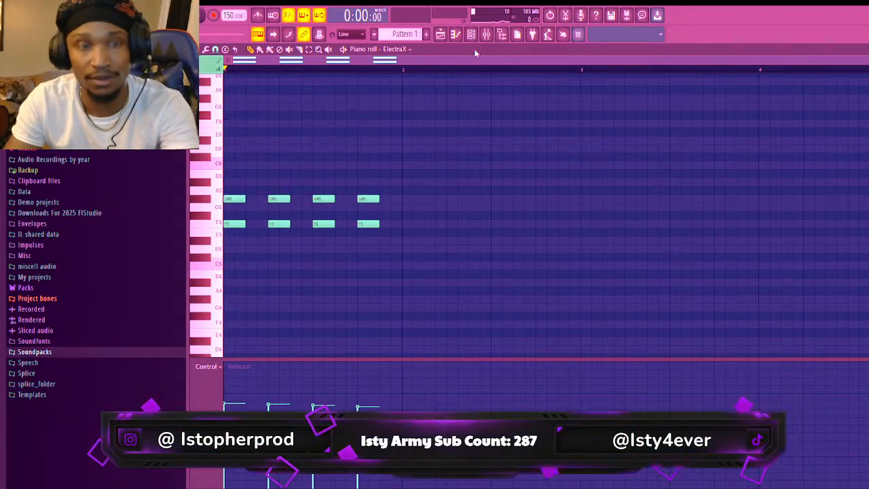
{"action": "key", "text": "space"}
{"action": "key", "text": "space"}
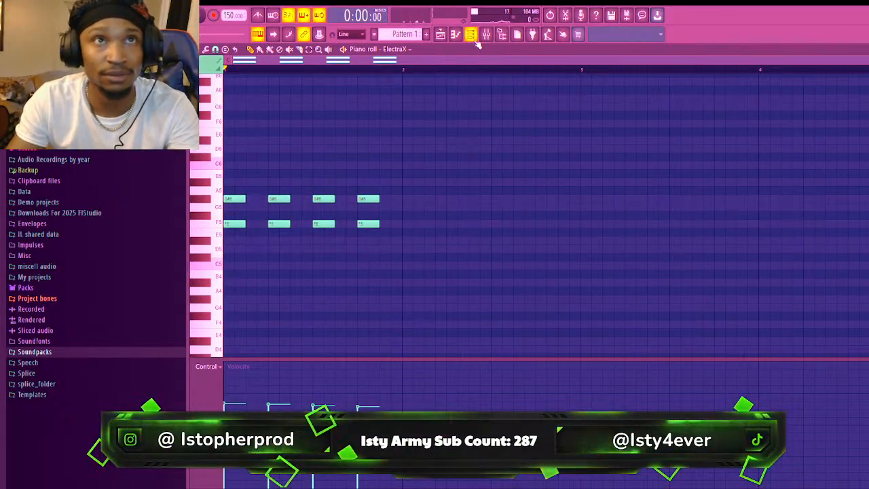
{"action": "left_click", "coordinate": [472, 37]}
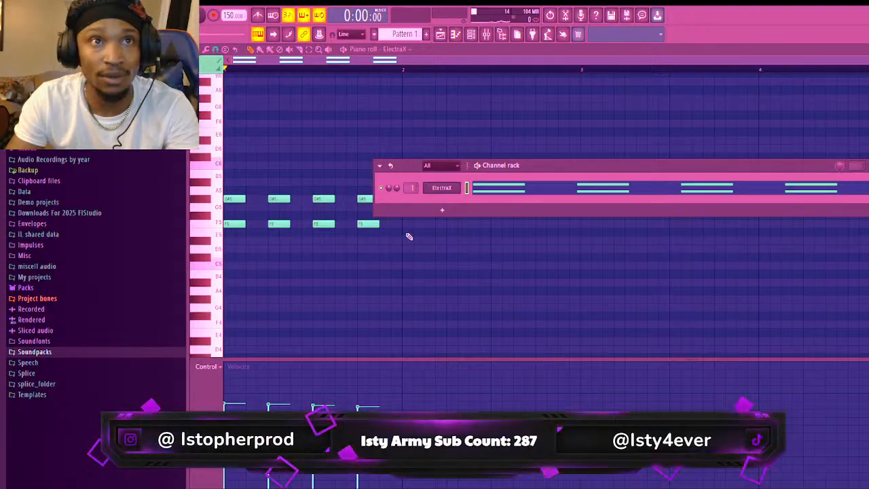
{"action": "key", "text": "F6"}
{"action": "left_click", "coordinate": [409, 198]}
{"action": "right_click", "coordinate": [408, 200]}
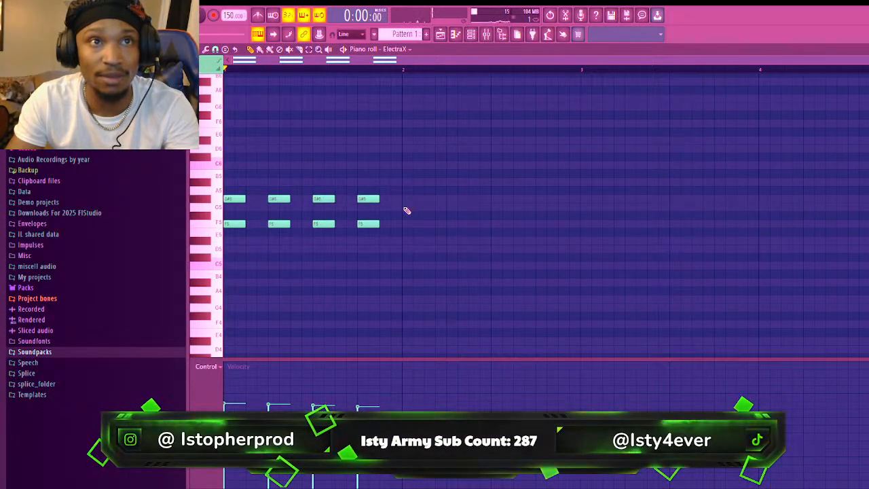
{"action": "left_click", "coordinate": [405, 208]}
{"action": "right_click", "coordinate": [412, 206]}
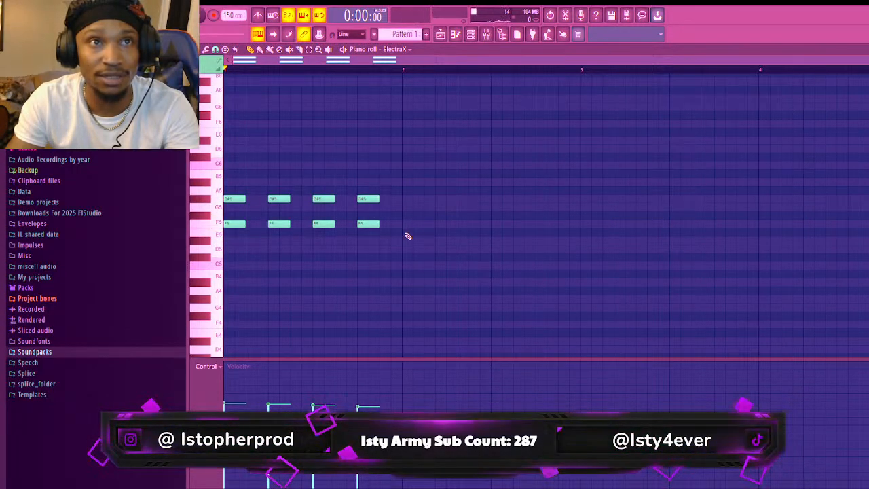
Place D#5 and C5 note pairs on beats 1 and 2 of bar 2 during playback, and add a G5 note closing bar 1
{"action": "left_click", "coordinate": [407, 240]}
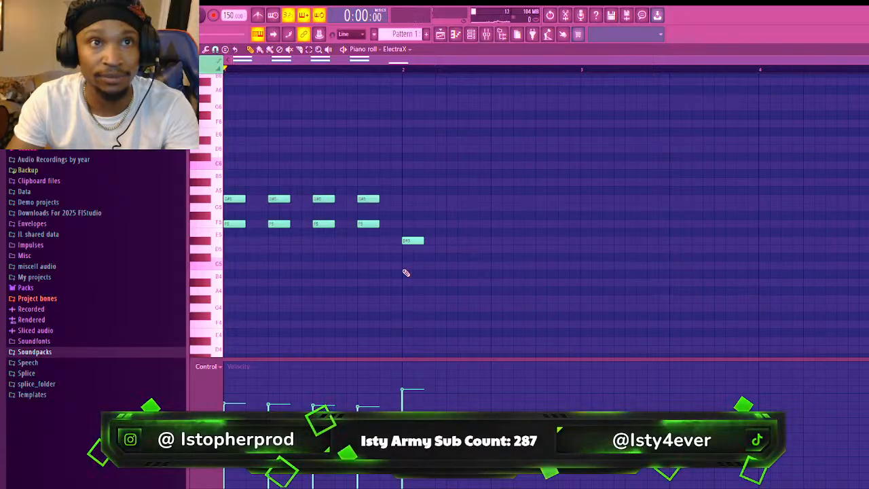
{"action": "left_click", "coordinate": [406, 265]}
{"action": "key", "text": "space"}
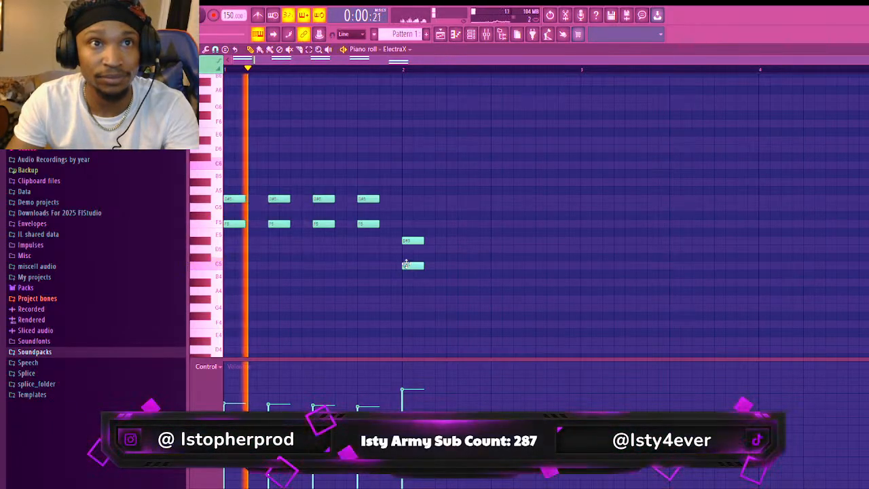
{"action": "left_click", "coordinate": [449, 240]}
{"action": "left_click", "coordinate": [448, 266]}
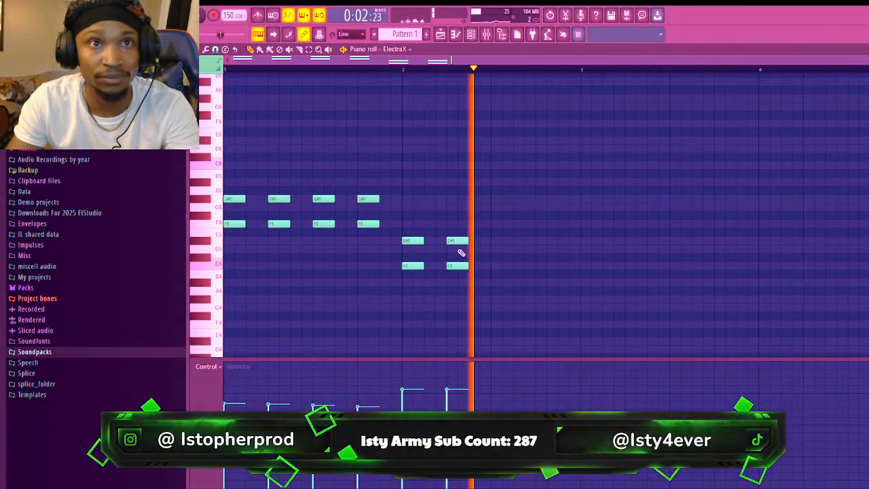
{"action": "left_click", "coordinate": [389, 206]}
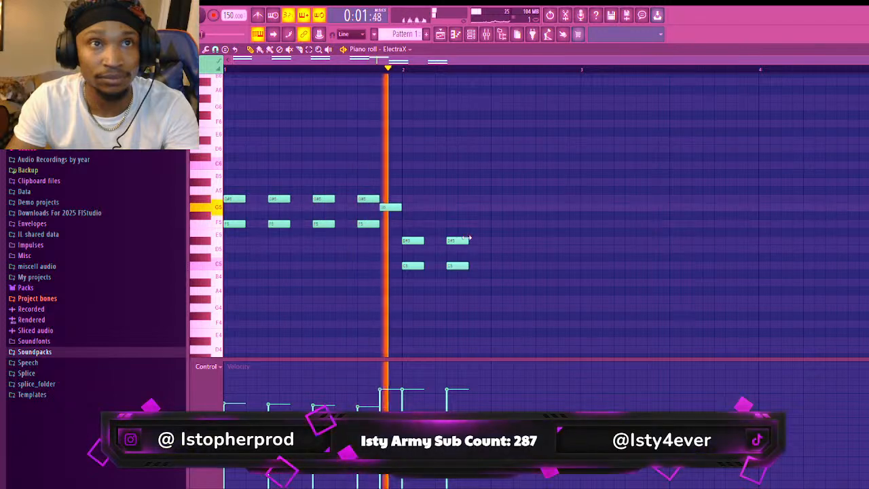
Place D#5 and C5 note pairs on beats 3 and 4 of bar 2, and close the bar with a D5 note
{"action": "left_click", "coordinate": [498, 242]}
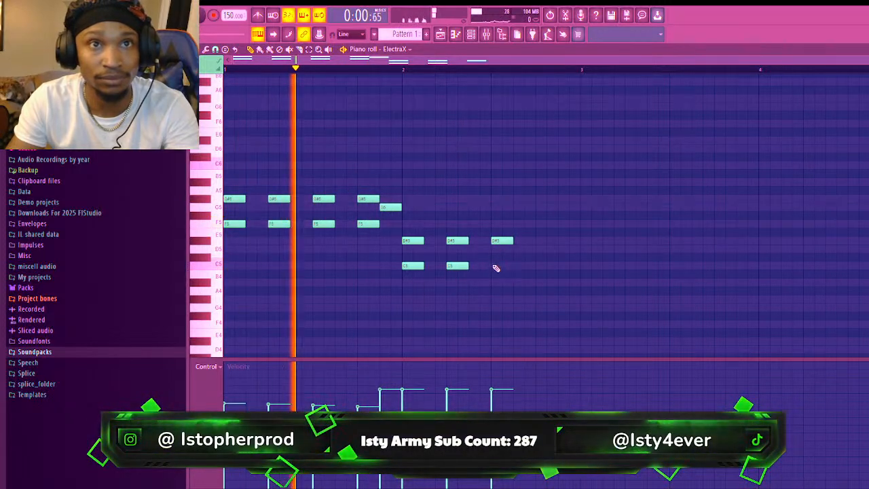
{"action": "left_click", "coordinate": [495, 266]}
{"action": "left_click", "coordinate": [545, 240]}
{"action": "left_click", "coordinate": [541, 266]}
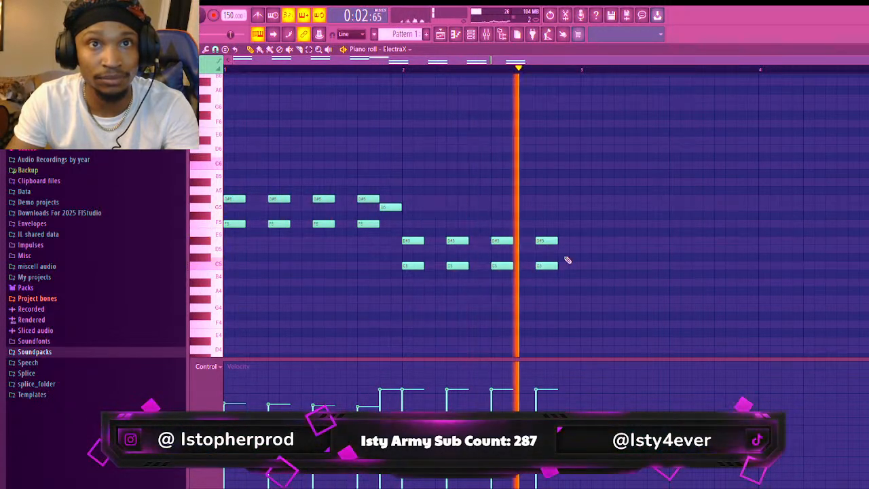
{"action": "left_click", "coordinate": [565, 248]}
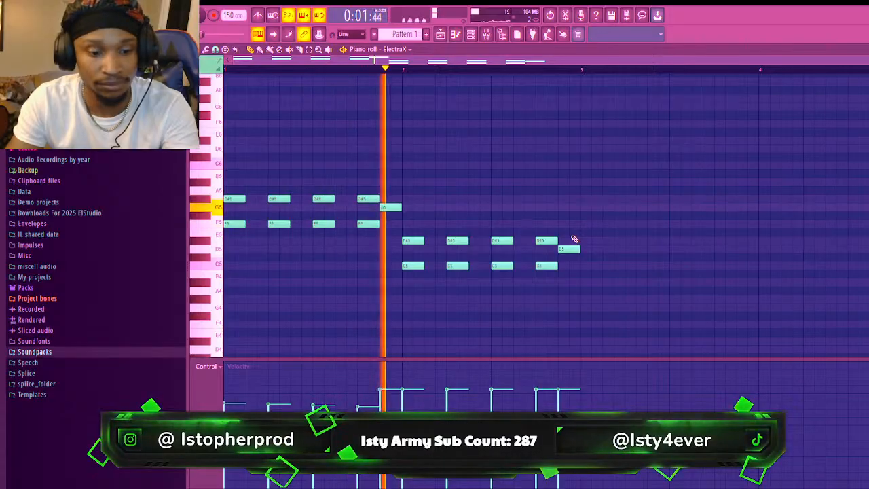
Duplicate the two-bar melody into bars 3 and 4 and deselect the notes
{"action": "key", "text": "ctrl+b"}
{"action": "key", "text": "ctrl+d"}
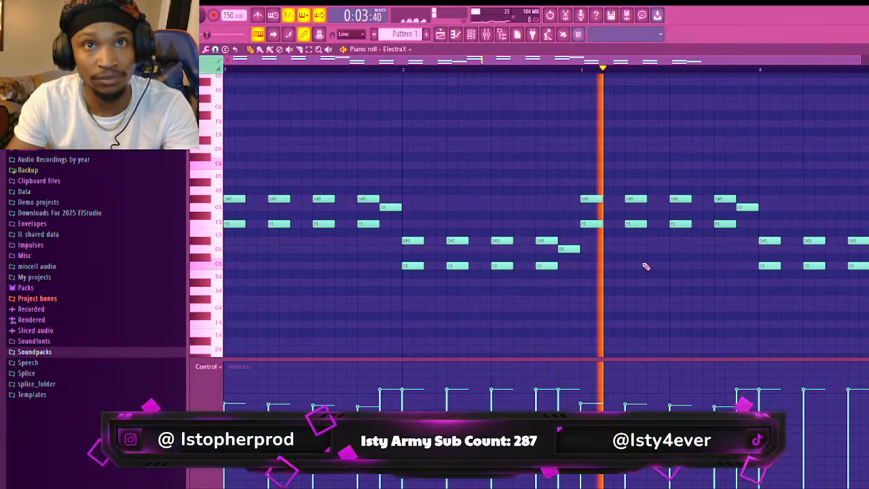
Try A#4 and A#5 in place of the D5 note closing bar 2, delete the note and stop playback
{"action": "left_click_drag", "start_coordinate": [568, 249], "coordinate": [569, 283]}
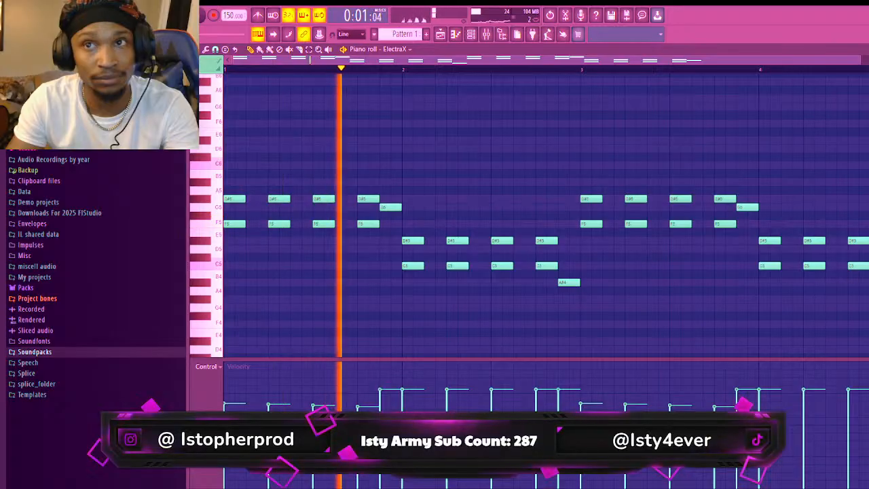
{"action": "right_click", "coordinate": [565, 282]}
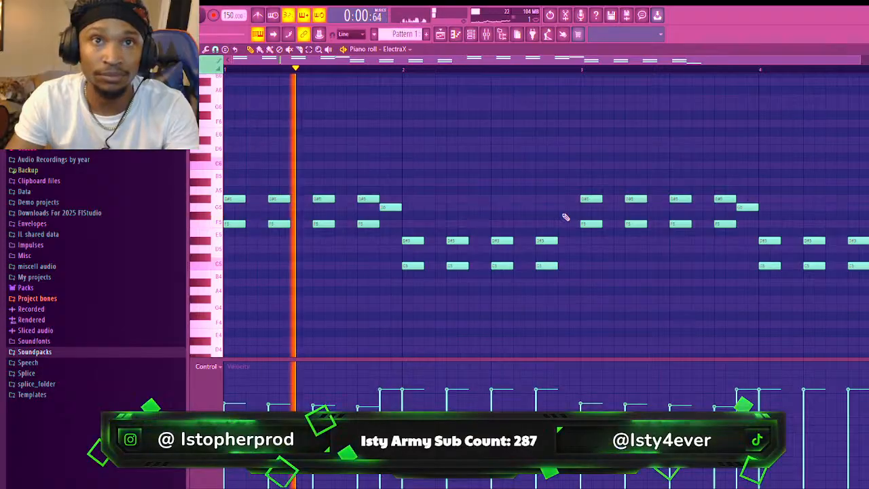
{"action": "left_click", "coordinate": [565, 182]}
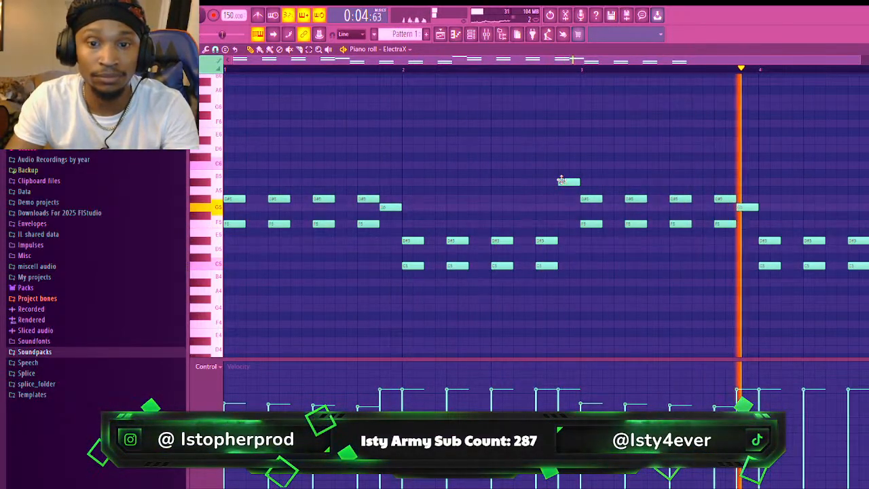
{"action": "right_click", "coordinate": [564, 182]}
{"action": "key", "text": "space"}
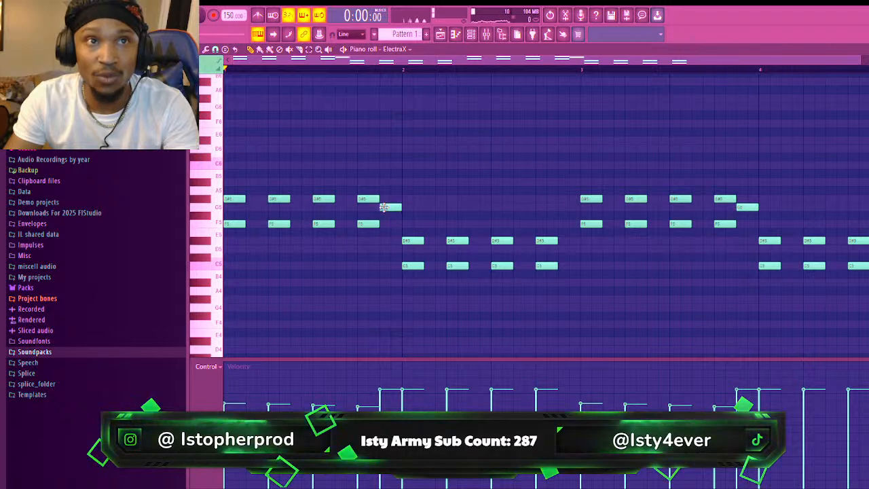
Route the ElectraX channel to mixer insert 1, carrying over the channel name
{"action": "left_click", "coordinate": [470, 38]}
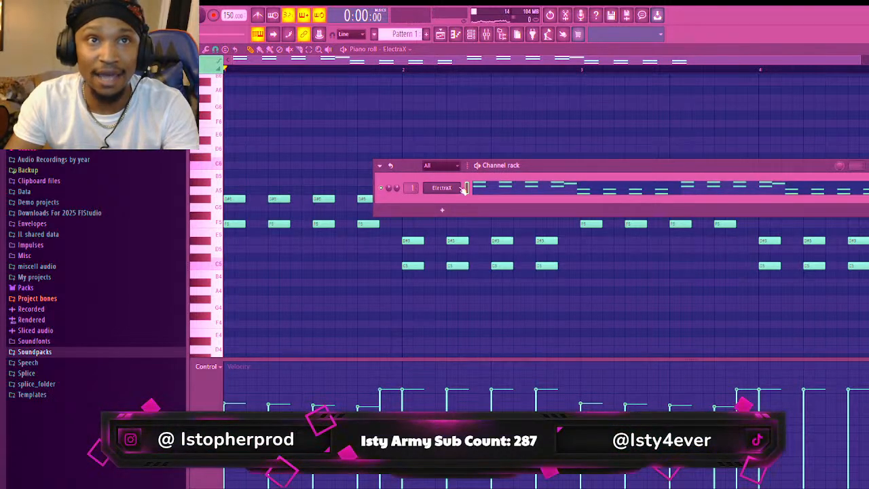
{"action": "left_click", "coordinate": [486, 34]}
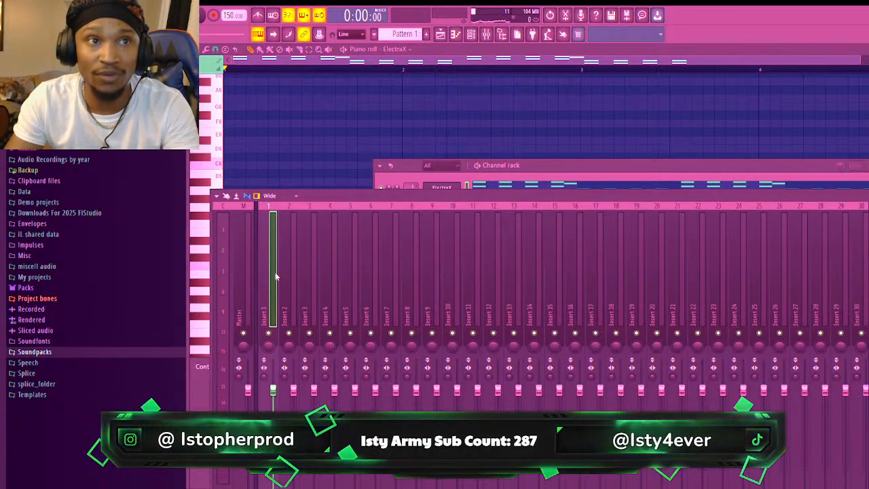
{"action": "key", "text": "ctrl+l"}
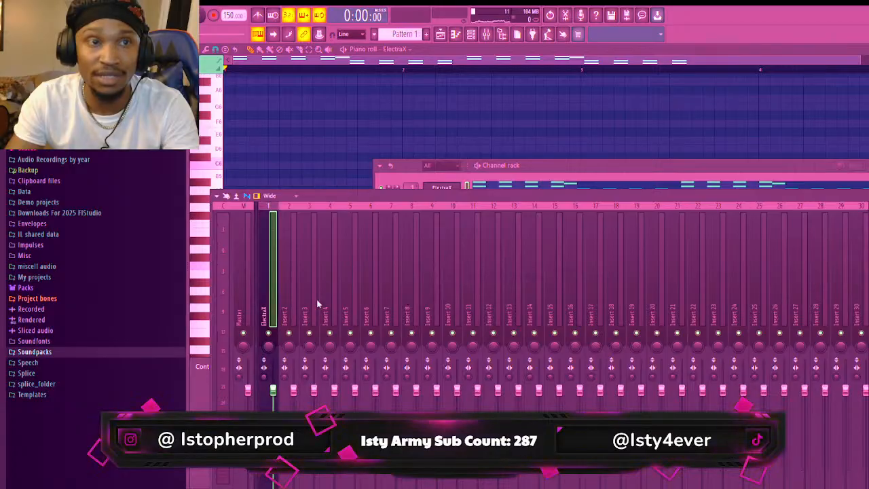
Add an F4 note spanning bar 1 and a C4 note spanning bar 2, with another C4 on the bar's fourth beat
{"action": "left_click", "coordinate": [694, 169]}
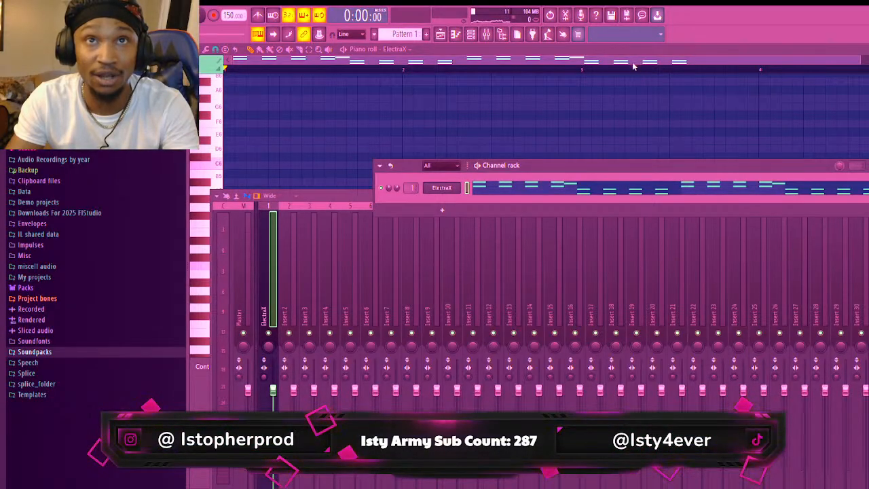
{"action": "left_click", "coordinate": [633, 66]}
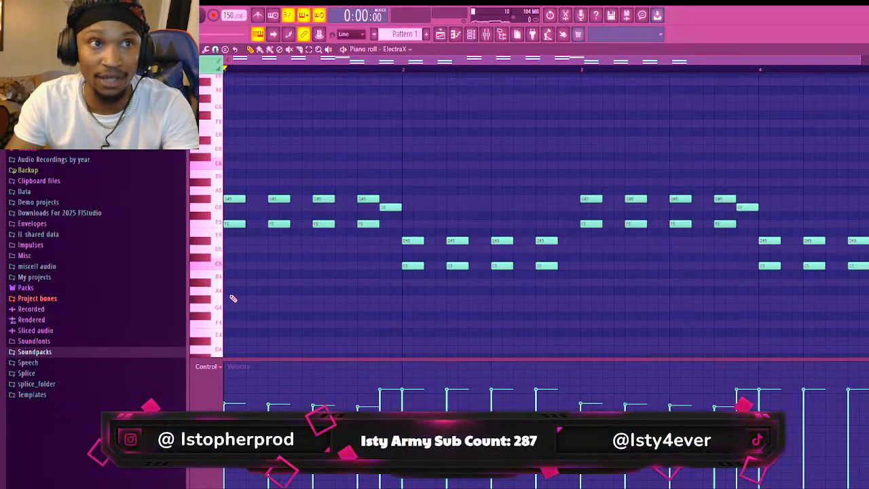
{"action": "left_click", "coordinate": [231, 327]}
{"action": "key", "text": "space"}
{"action": "left_click_drag", "start_coordinate": [248, 326], "coordinate": [399, 328]}
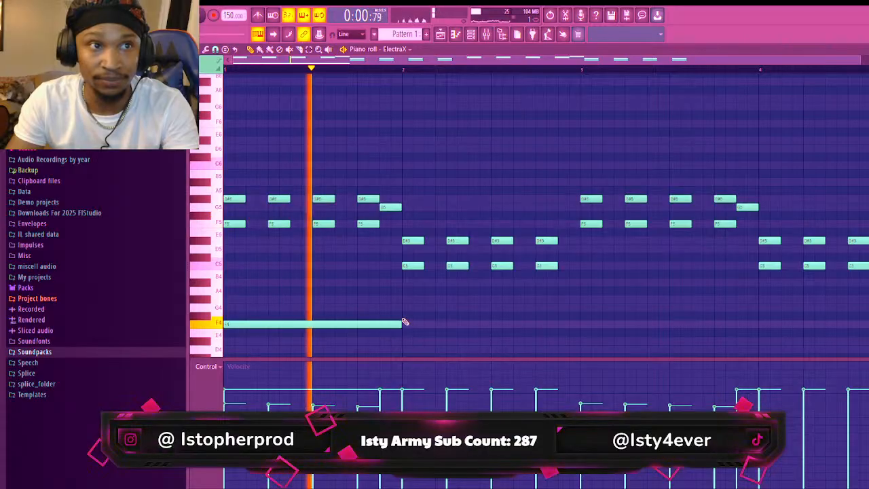
{"action": "scroll", "coordinate": [403, 314], "scroll_direction": "down", "scroll_amount": 2}
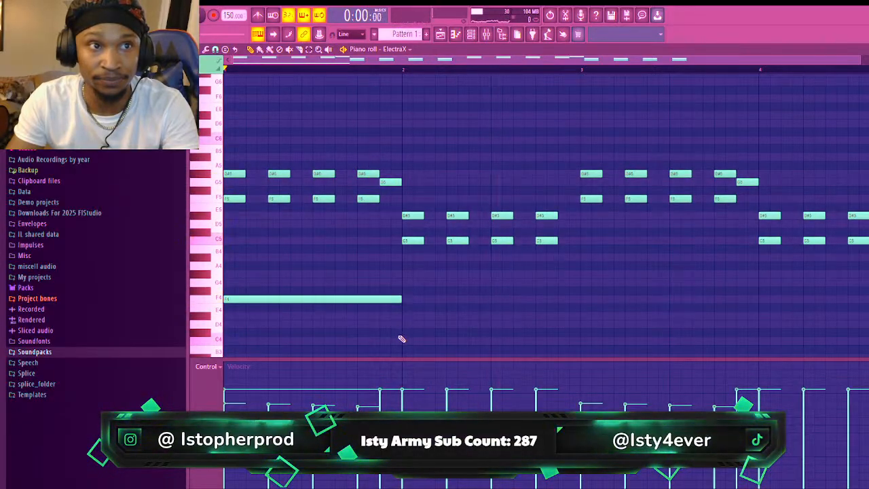
{"action": "left_click", "coordinate": [402, 341]}
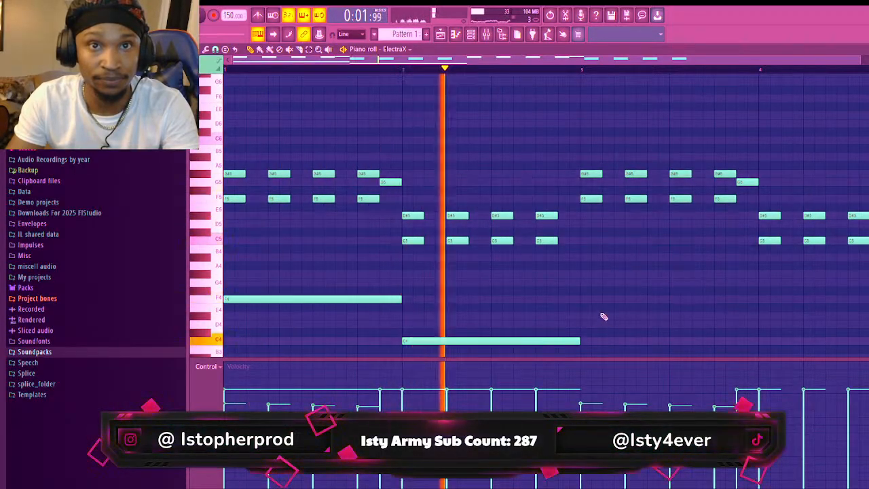
{"action": "mouse_move", "coordinate": [579, 341]}
{"action": "left_mouse_down"}
{"action": "mouse_move", "coordinate": [524, 341]}
{"action": "mouse_move", "coordinate": [669, 345]}
{"action": "mouse_move", "coordinate": [580, 344]}
{"action": "left_mouse_up"}
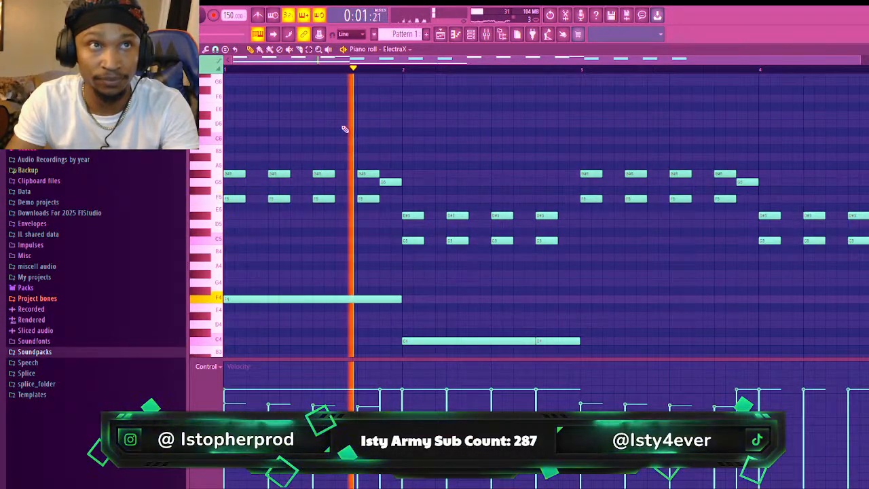
Duplicate the low F4 and C4 notes into bars 3 and 4 and deselect them
{"action": "left_click_drag", "start_coordinate": [328, 265], "coordinate": [536, 358]}
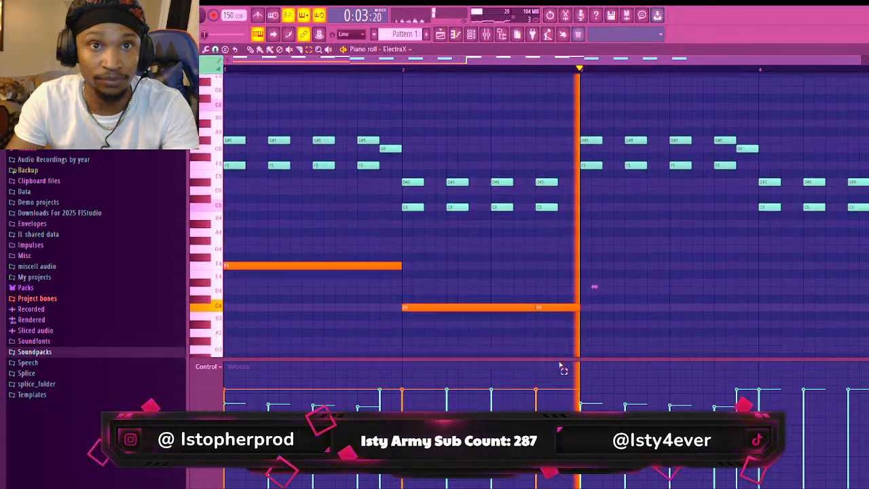
{"action": "key", "text": "ctrl+b"}
{"action": "key", "text": "ctrl+d"}
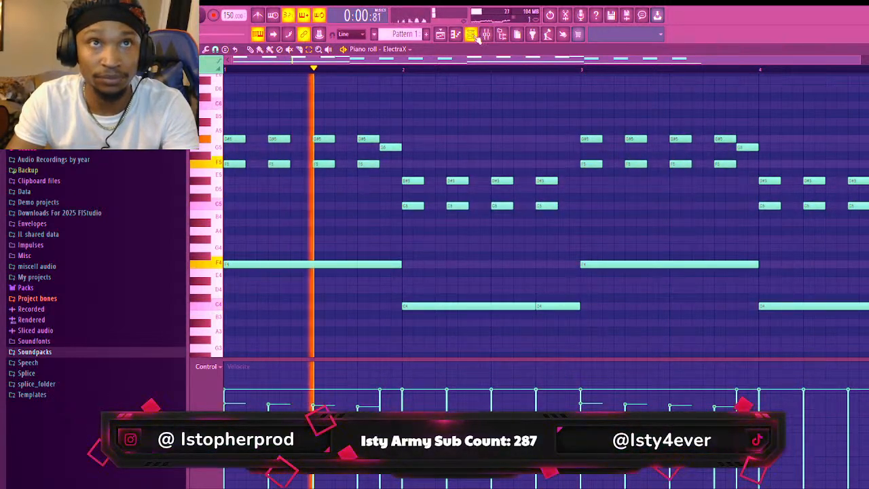
Add Fruity Parametric EQ 2 to the ElectraX mixer track, cutting the lows with band 1 and dipping band 4 in the low mids
{"action": "key", "text": "F6"}
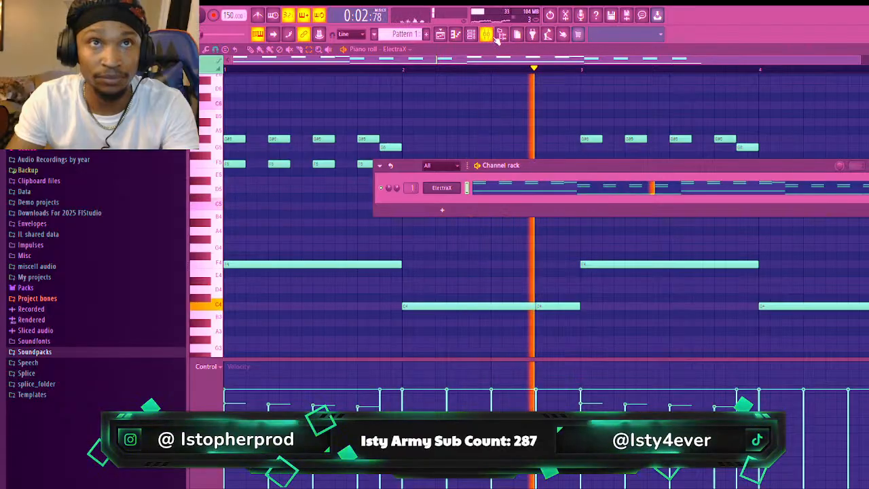
{"action": "key", "text": "F9"}
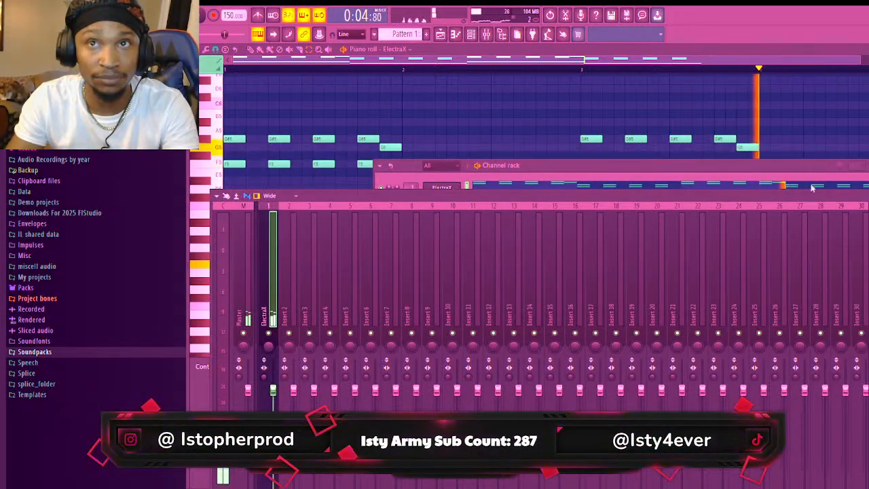
{"action": "key", "text": "ctrl+e"}
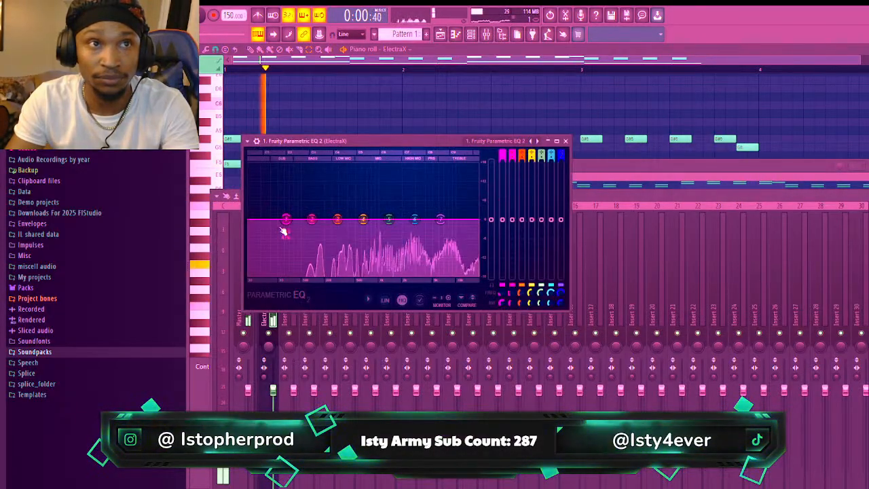
{"action": "left_click_drag", "start_coordinate": [287, 220], "coordinate": [327, 275]}
{"action": "left_click_drag", "start_coordinate": [389, 220], "coordinate": [362, 237]}
{"action": "left_click_drag", "start_coordinate": [326, 275], "coordinate": [334, 275]}
In ElectraX's Galexy Pluck preset, leave only synth 3 switched on and raise the master volume to 100
{"action": "left_click", "coordinate": [572, 167]}
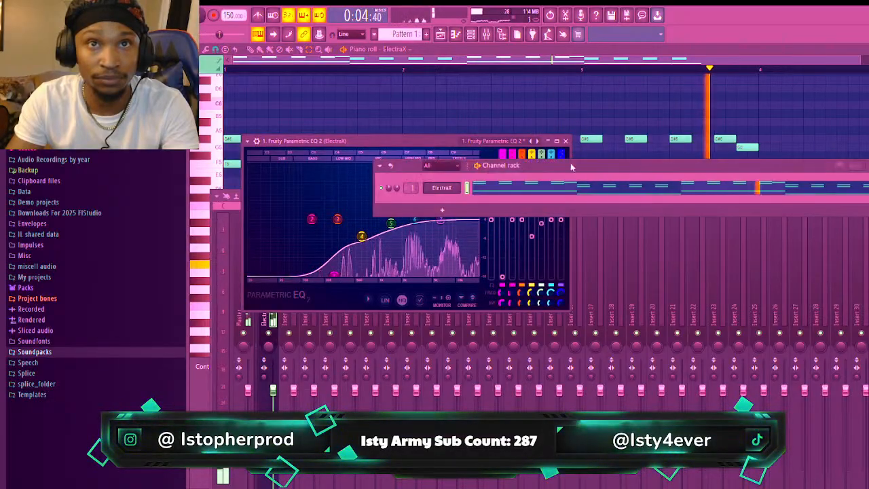
{"action": "left_click", "coordinate": [441, 188]}
{"action": "key", "text": "space"}
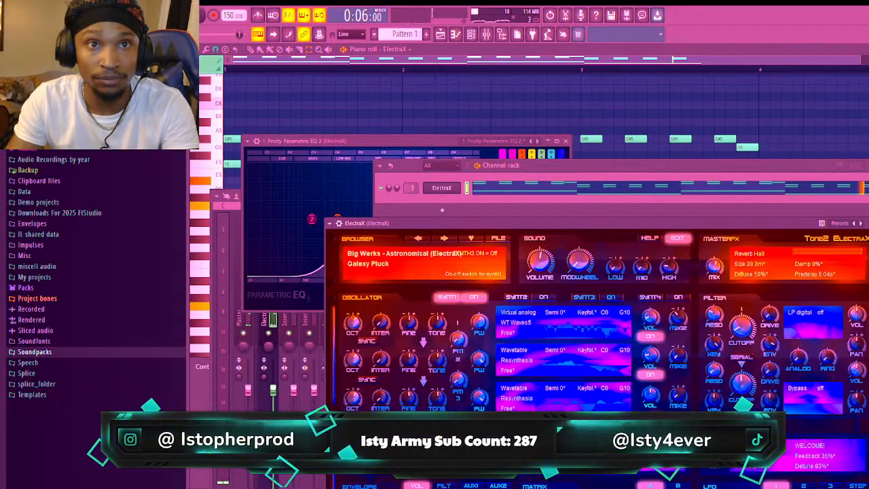
{"action": "left_click", "coordinate": [473, 297]}
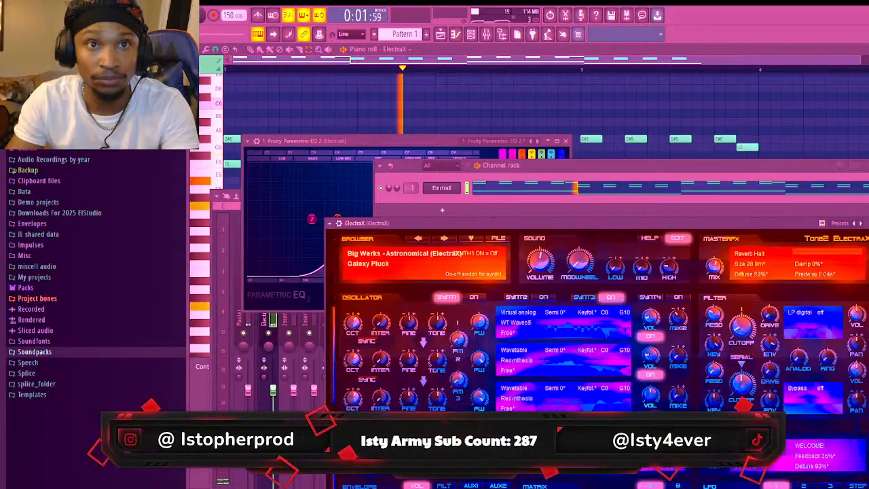
{"action": "left_click", "coordinate": [543, 296]}
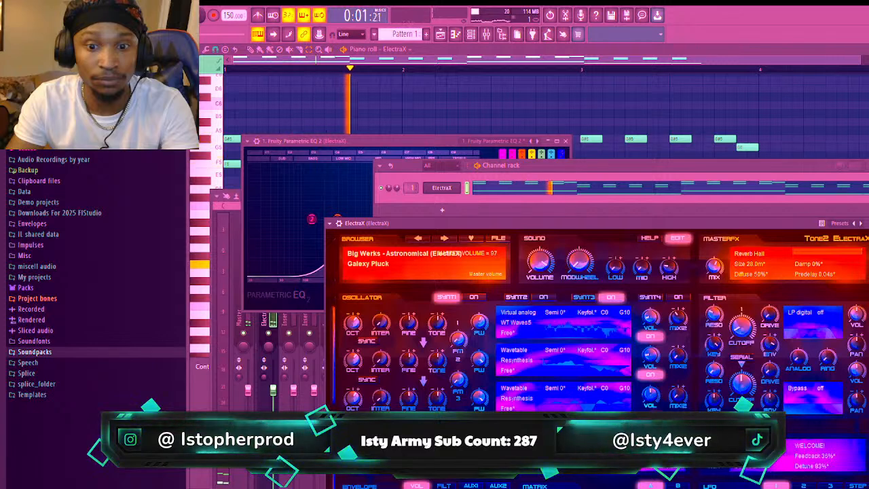
{"action": "left_click_drag", "start_coordinate": [540, 260], "coordinate": [539, 256]}
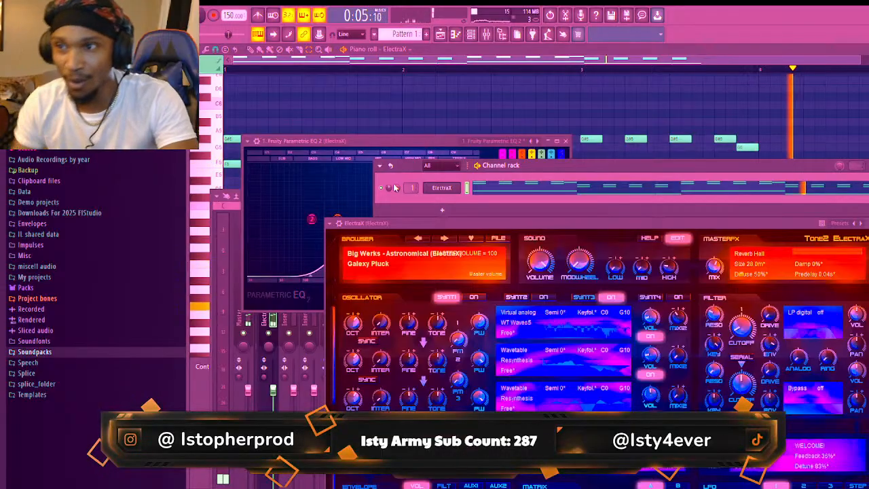
{"action": "left_click", "coordinate": [486, 36]}
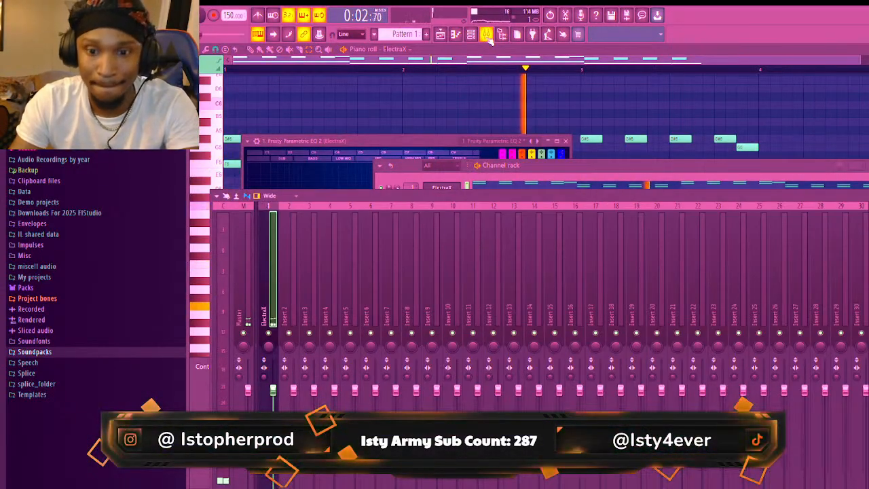
{"action": "left_click", "coordinate": [487, 38]}
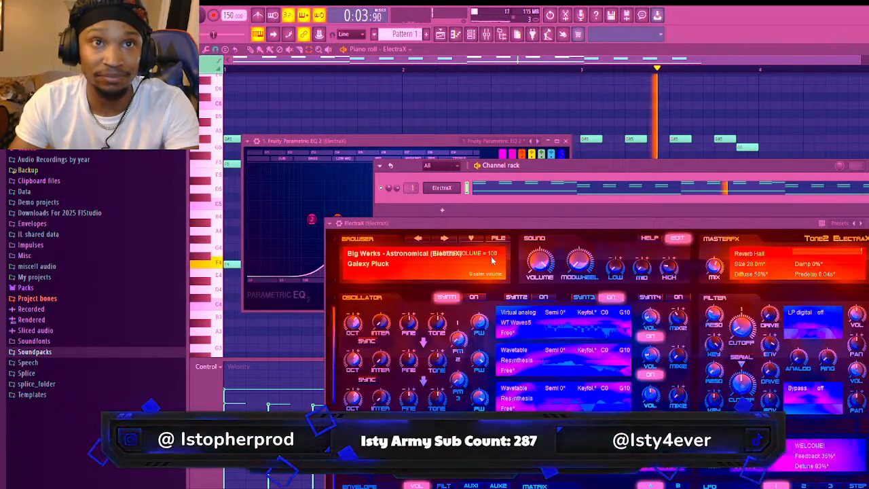
Clone the ElectraX channel and browse the copy's presets from Space Bell to ARP - Beast
{"action": "key", "text": "alt+c"}
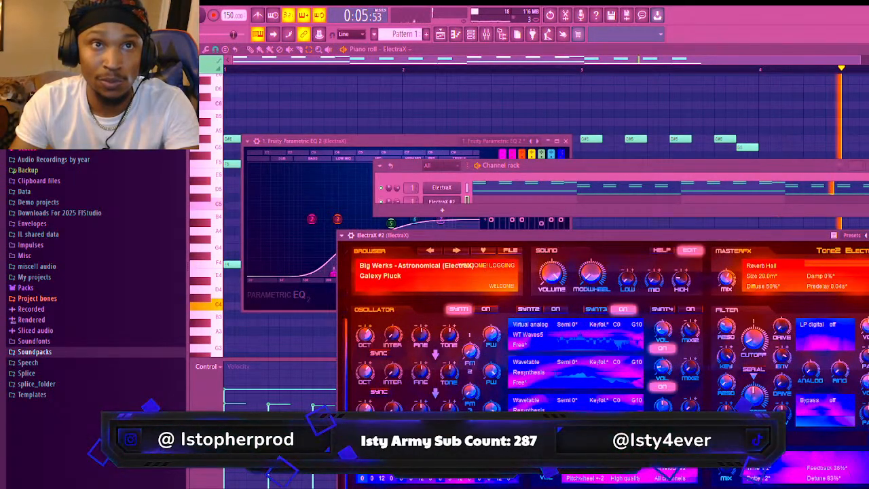
{"action": "left_click", "coordinate": [457, 251]}
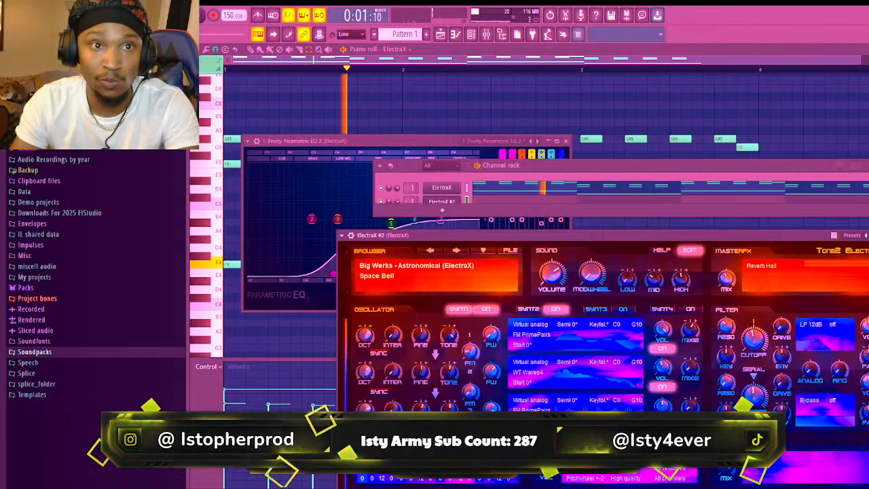
{"action": "left_click", "coordinate": [456, 250]}
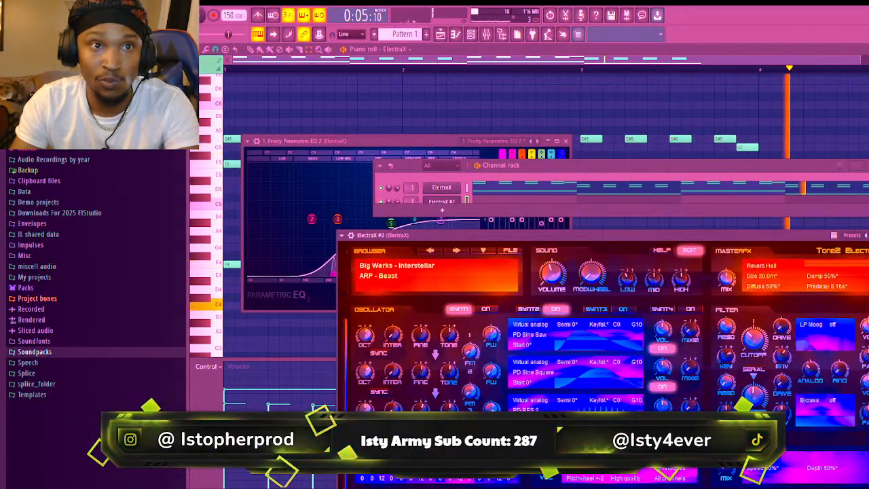
Place a G#5 test note at the start of bar 1 on ElectraX #2 and shorten it to half a beat
{"action": "right_click", "coordinate": [442, 201]}
{"action": "left_click", "coordinate": [448, 208]}
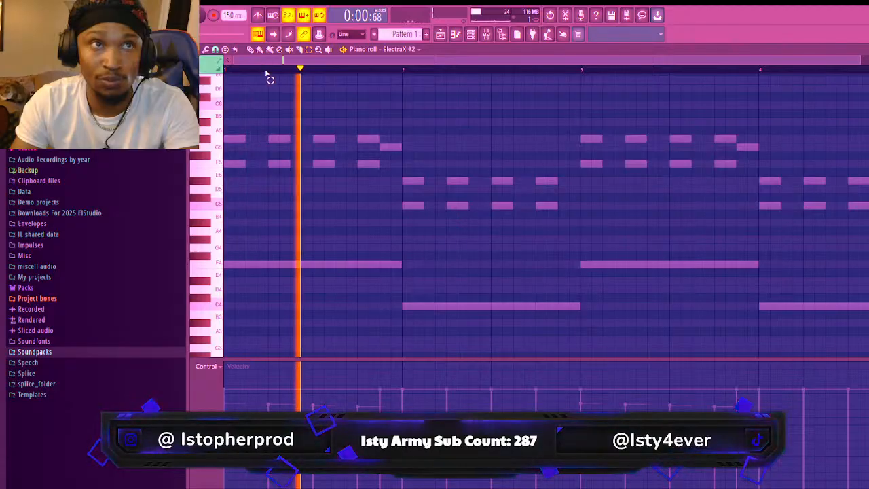
{"action": "left_click", "coordinate": [251, 50]}
{"action": "left_click", "coordinate": [236, 147]}
{"action": "left_click_drag", "start_coordinate": [236, 147], "coordinate": [229, 139]}
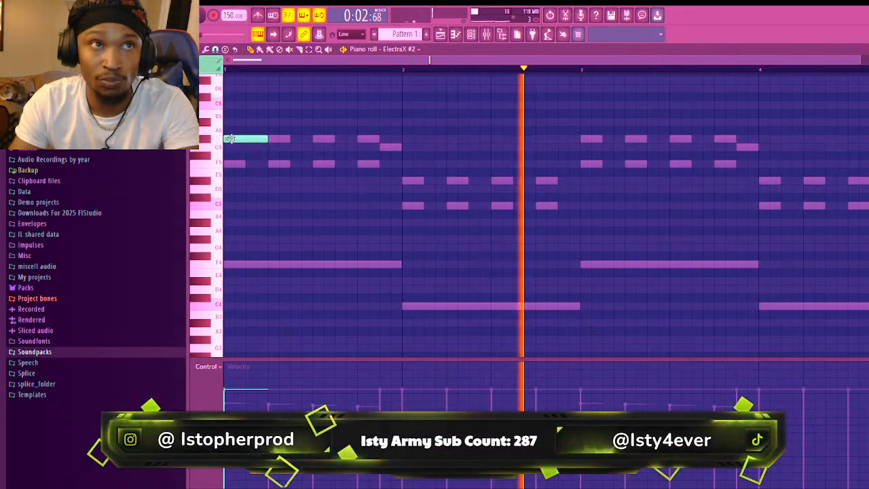
{"action": "key", "text": "space"}
{"action": "left_click_drag", "start_coordinate": [267, 139], "coordinate": [247, 140]}
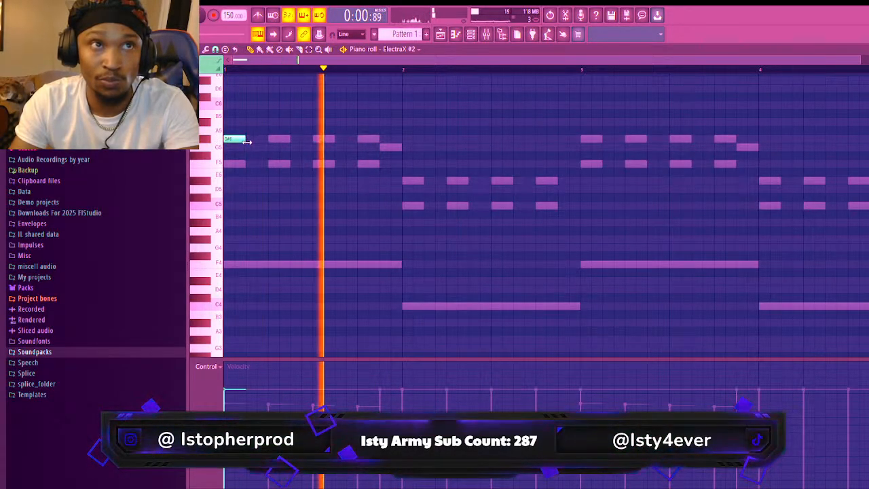
{"action": "left_click", "coordinate": [270, 166]}
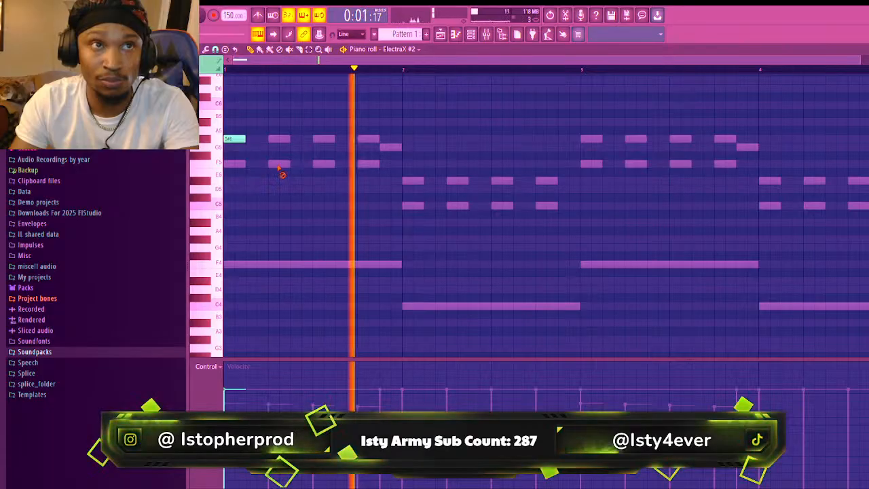
Stop playback and load the KEY - Digital preset in ElectraX #2
{"action": "key", "text": "space"}
{"action": "left_click", "coordinate": [471, 35]}
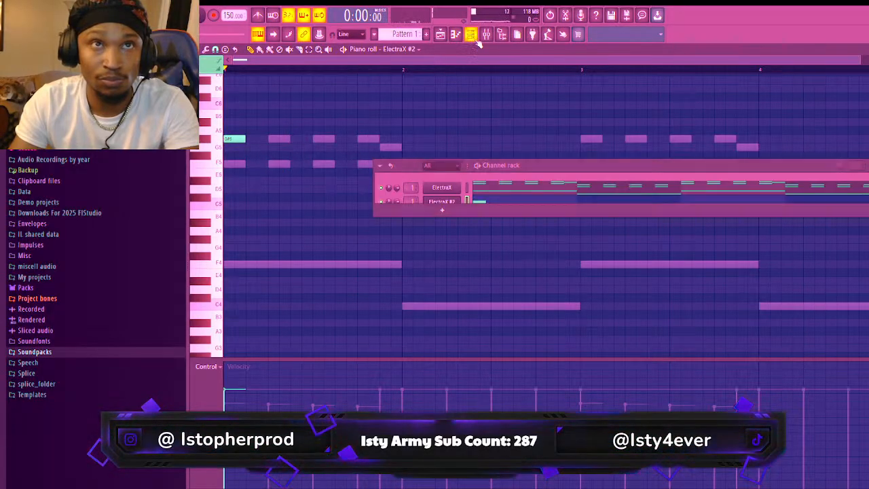
{"action": "left_click", "coordinate": [442, 202]}
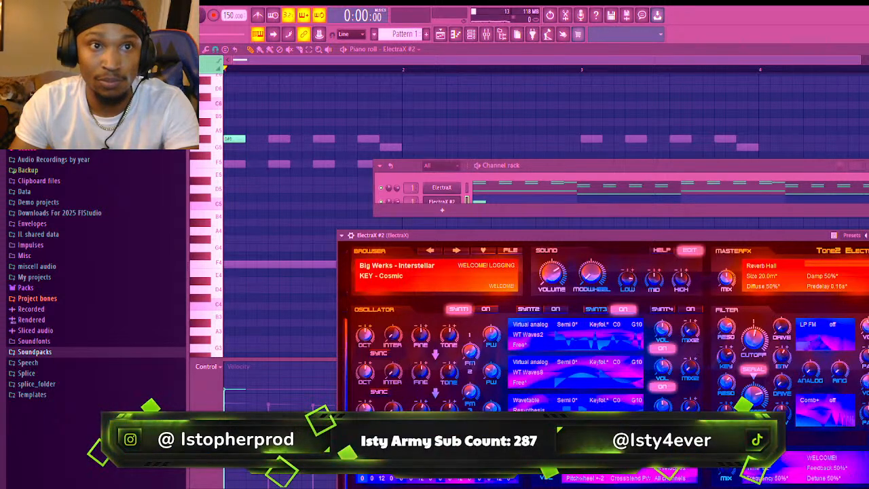
{"action": "left_click", "coordinate": [456, 250]}
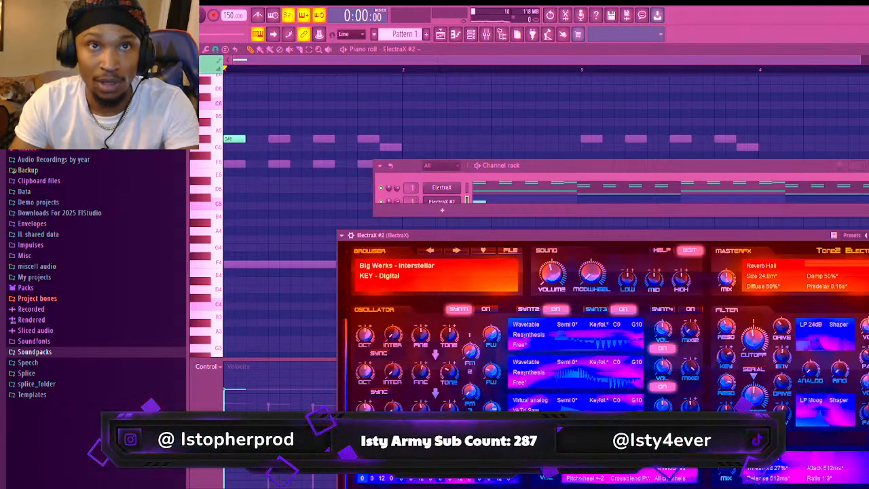
Audition ElectraX #2 with the test note at the start of bar 1 lowered to F4
{"action": "left_click", "coordinate": [496, 203]}
{"action": "left_click", "coordinate": [479, 202]}
{"action": "key", "text": "space"}
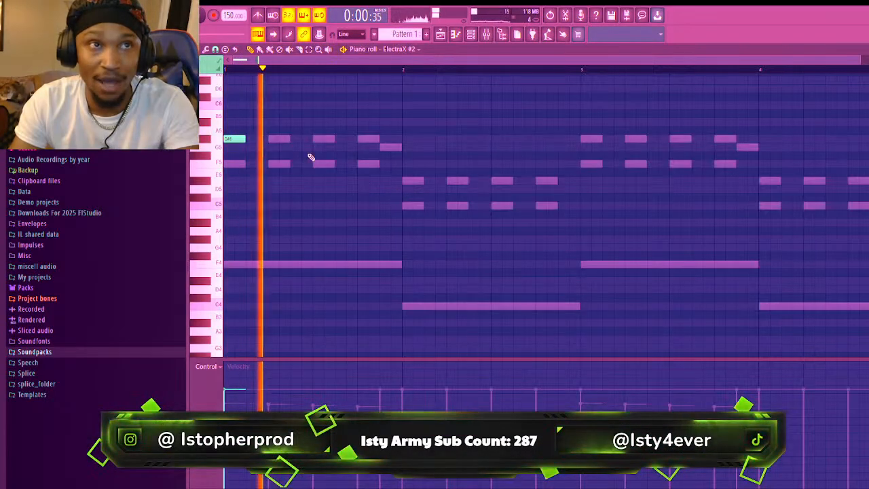
{"action": "key", "text": "space"}
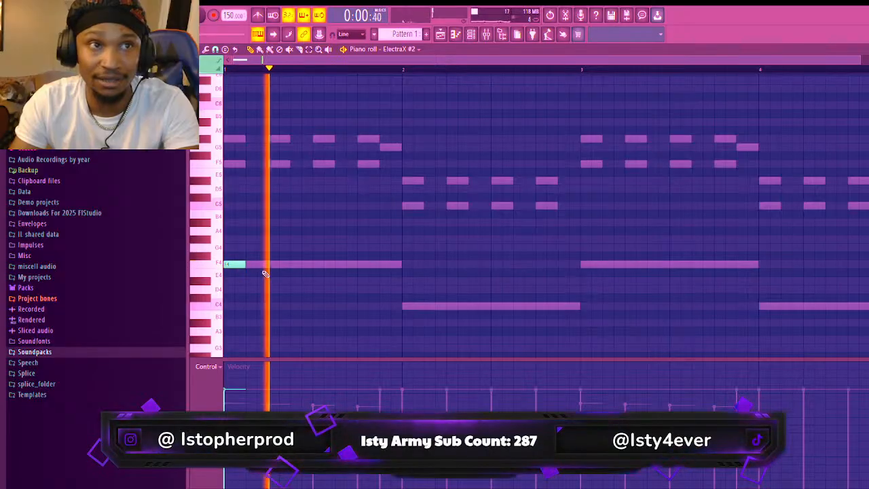
{"action": "key", "text": "space"}
{"action": "key", "text": "space"}
{"action": "key", "text": "space"}
{"action": "left_click", "coordinate": [458, 34]}
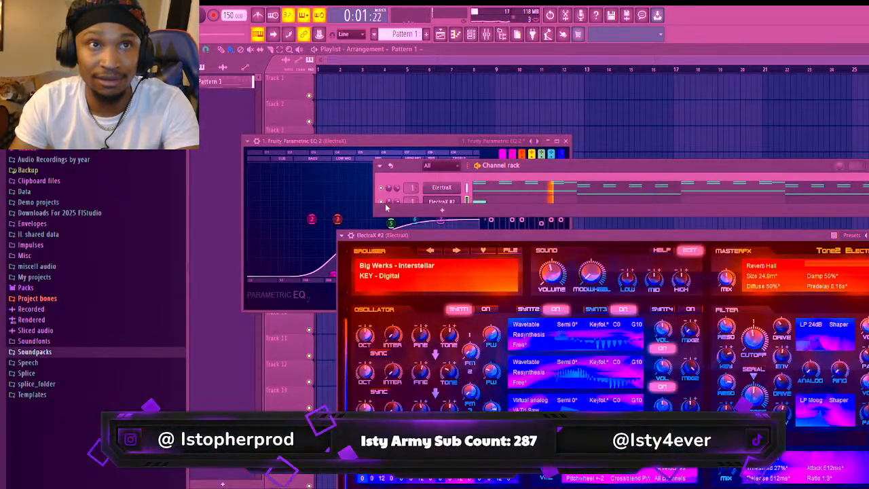
{"action": "left_click", "coordinate": [480, 202]}
{"action": "left_click", "coordinate": [483, 199]}
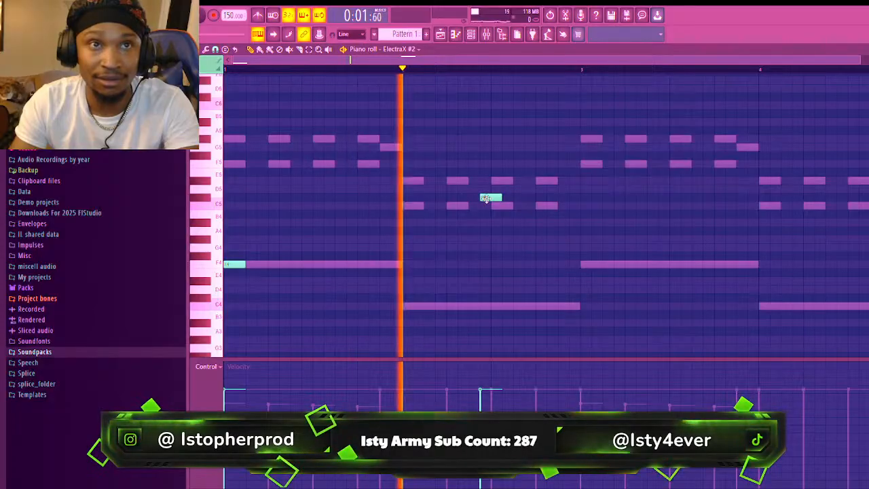
{"action": "right_click", "coordinate": [486, 199]}
Raise the test note at the start of bar 1 to F5, audition it and return to the channel rack
{"action": "key", "text": "space"}
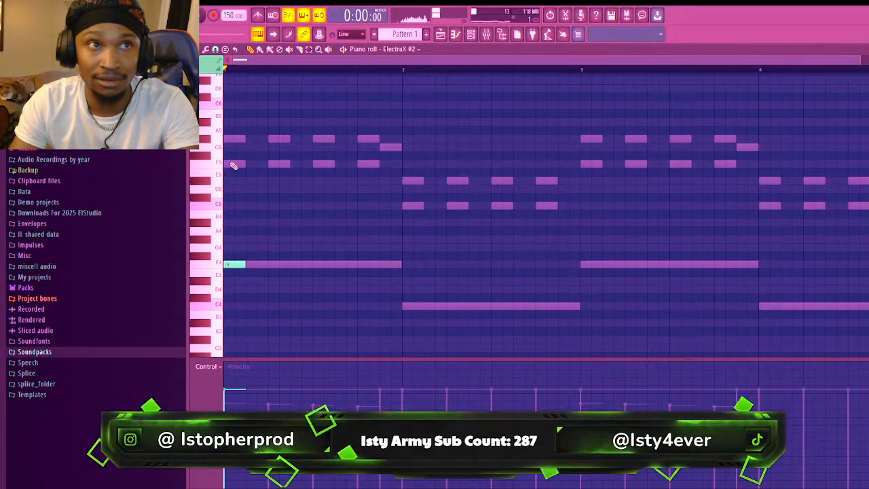
{"action": "key", "text": "space"}
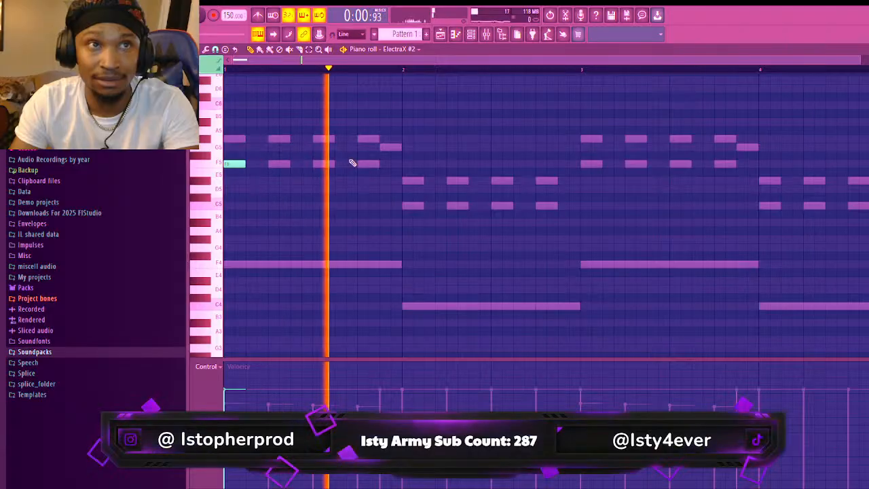
{"action": "left_click", "coordinate": [470, 36]}
{"action": "key", "text": "space"}
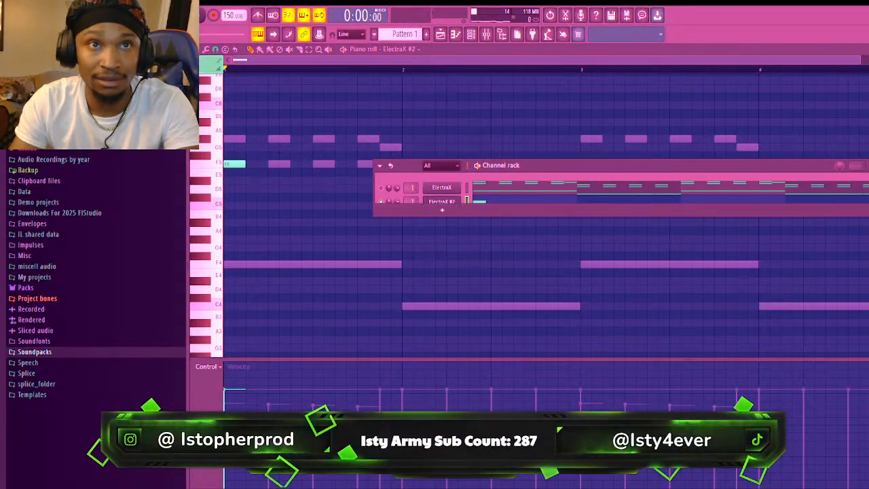
Reopen ElectraX #2, load the KEY - Moon Light preset from Big Werks - Interstellar and audition it with the melody
{"action": "left_click", "coordinate": [443, 201]}
{"action": "key", "text": "space"}
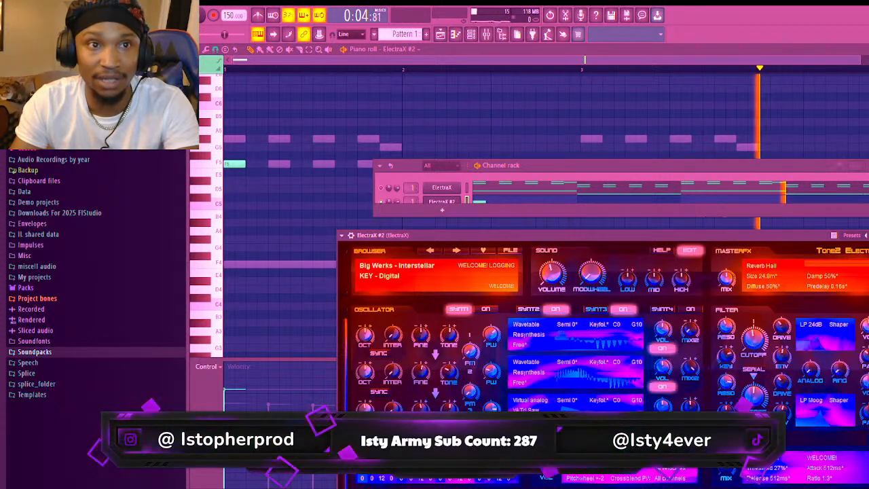
{"action": "key", "text": "space"}
{"action": "key", "text": "space"}
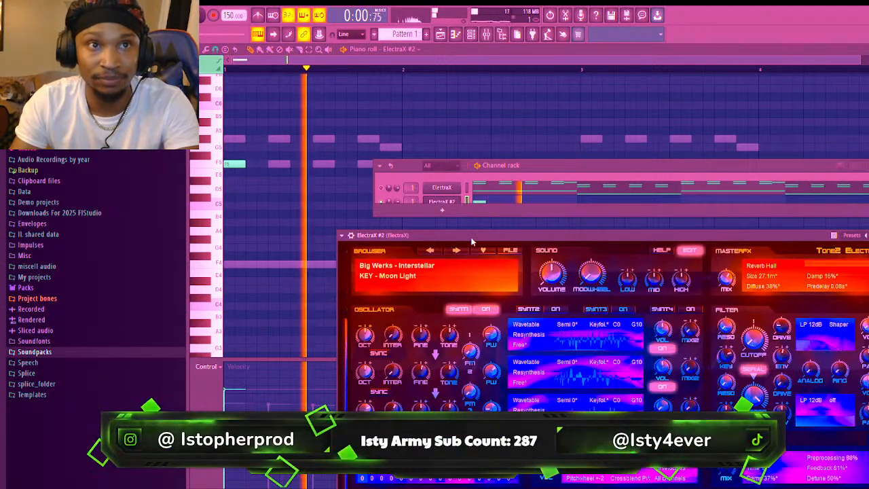
Add a half-beat C5 note at the start of bar 2 on ElectraX #2 and audition it
{"action": "right_click", "coordinate": [356, 192]}
{"action": "key", "text": "space"}
{"action": "key", "text": "space"}
{"action": "left_click", "coordinate": [410, 205]}
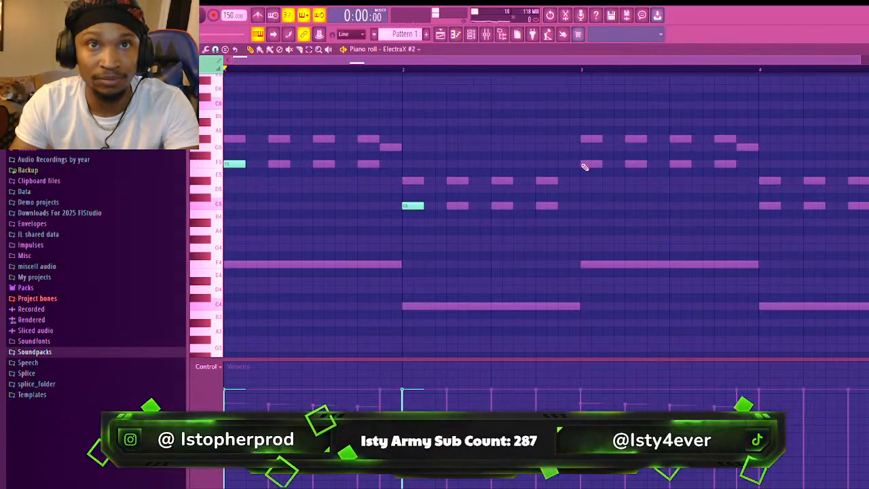
{"action": "key", "text": "space"}
{"action": "key", "text": "space"}
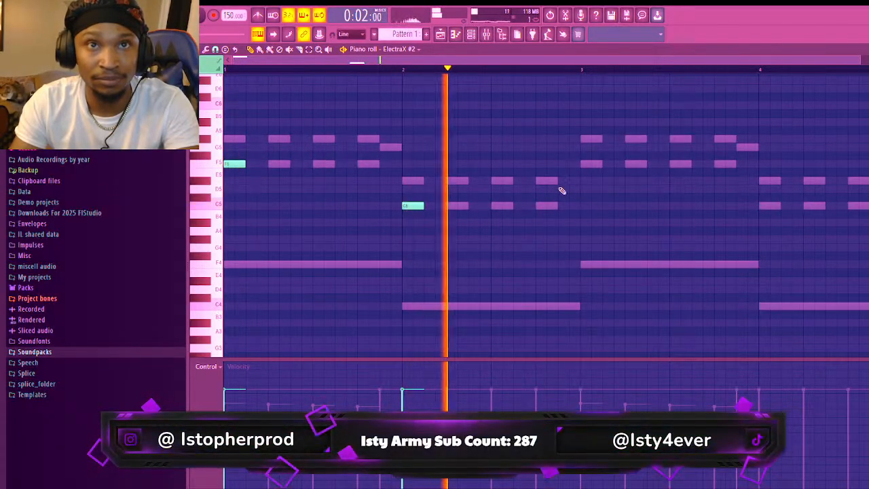
Try a D5 note on the last half-beat of bar 2 and restart playback
{"action": "left_click", "coordinate": [568, 188]}
{"action": "right_click", "coordinate": [572, 189]}
{"action": "key", "text": "space"}
{"action": "key", "text": "space"}
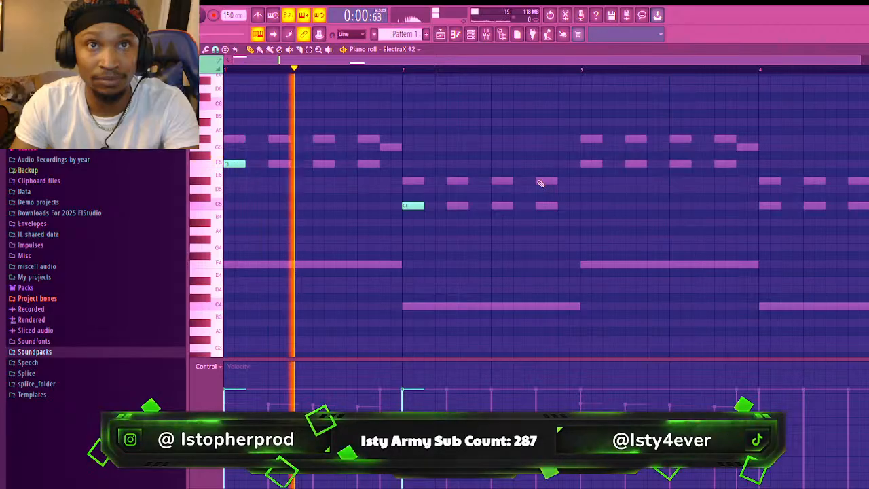
Add an F5 note at the start of bar 3 and C5 notes on beat 4 of bar 2 and at the start of bar 4
{"action": "left_click", "coordinate": [541, 181]}
{"action": "left_click", "coordinate": [583, 164]}
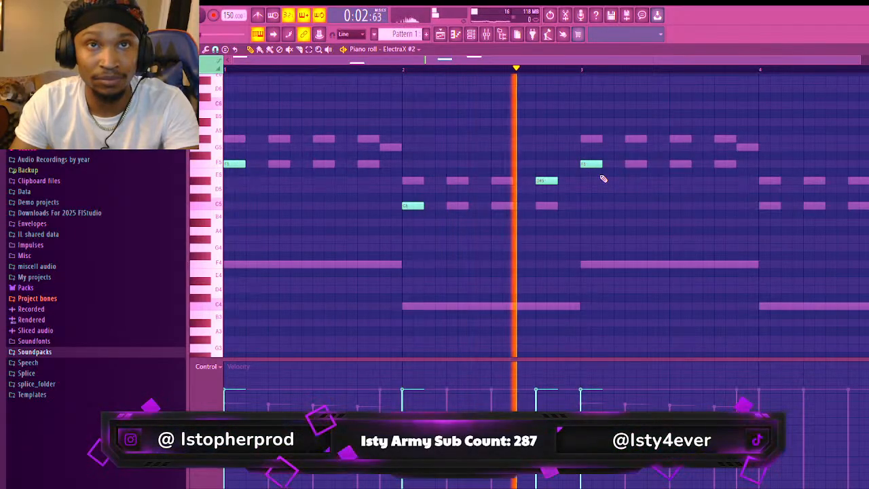
{"action": "right_click", "coordinate": [558, 180]}
{"action": "left_click", "coordinate": [537, 205]}
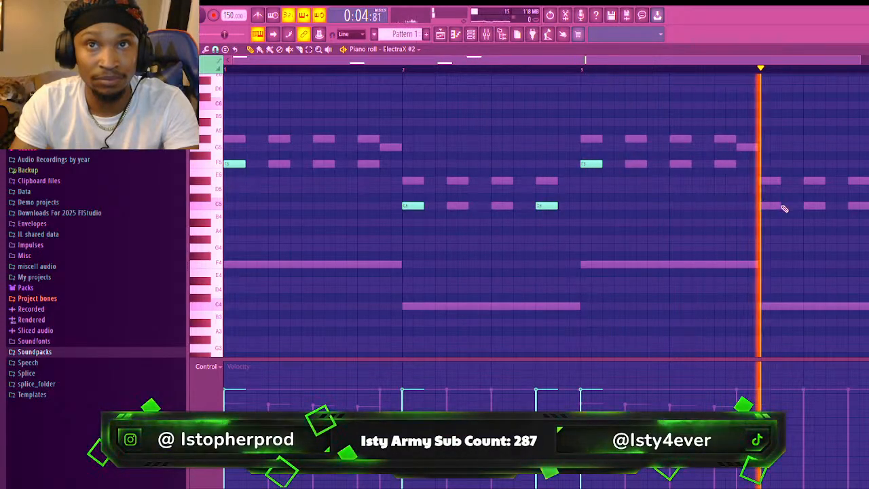
{"action": "left_click", "coordinate": [761, 205]}
Try the beat 4 note of bar 2 at D5 and G#4, and settle it on G5
{"action": "mouse_move", "coordinate": [547, 205]}
{"action": "left_mouse_down"}
{"action": "mouse_move", "coordinate": [548, 163]}
{"action": "mouse_move", "coordinate": [547, 191]}
{"action": "left_mouse_up"}
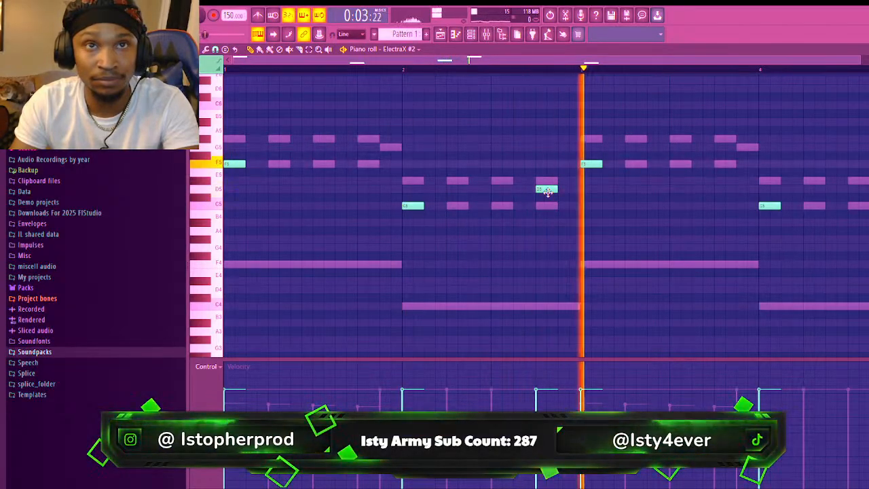
{"action": "left_click_drag", "start_coordinate": [547, 193], "coordinate": [541, 242]}
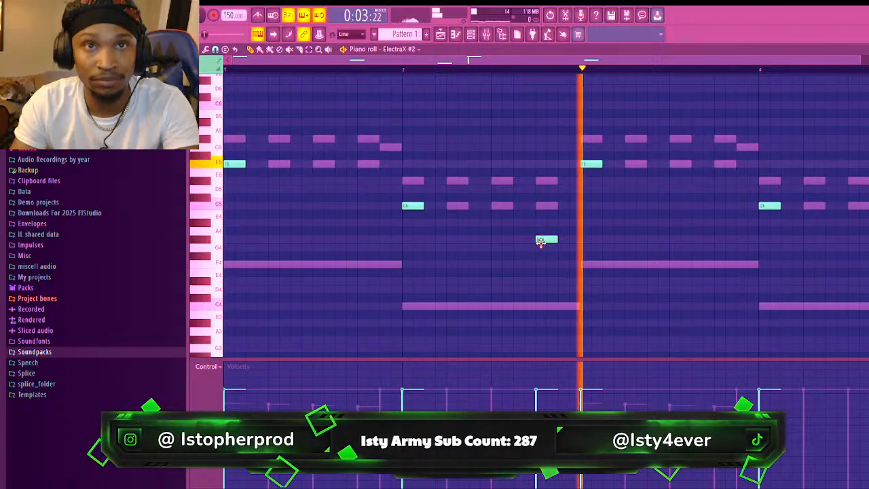
{"action": "left_click_drag", "start_coordinate": [541, 242], "coordinate": [544, 149]}
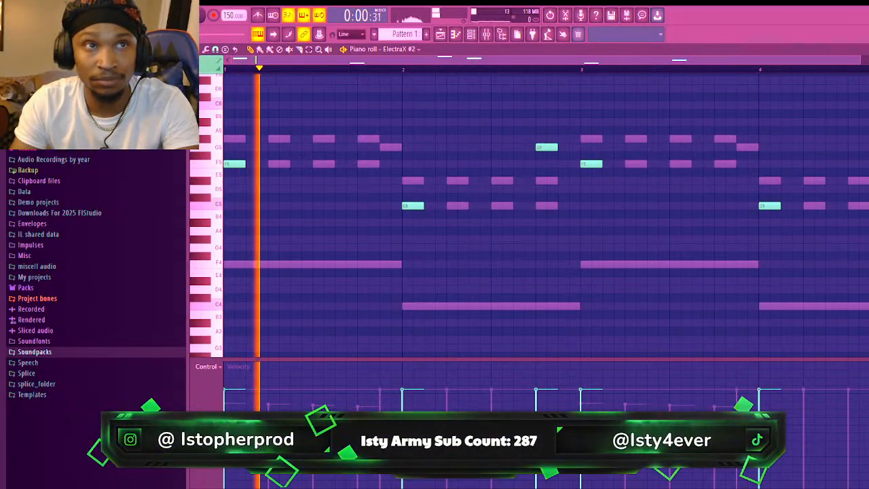
Route ElectraX #2 to mixer track 2 and add Fruity soft clipper to the ElectraX mixer track
{"action": "key", "text": "F6"}
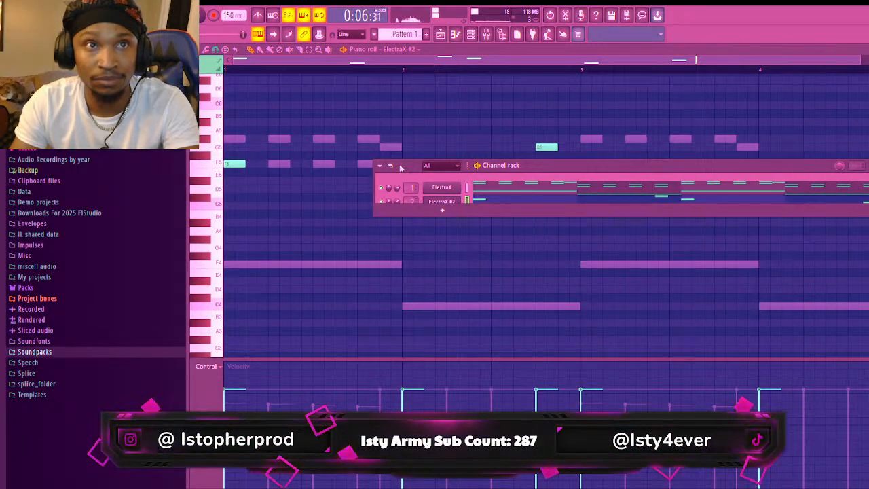
{"action": "left_click", "coordinate": [485, 35]}
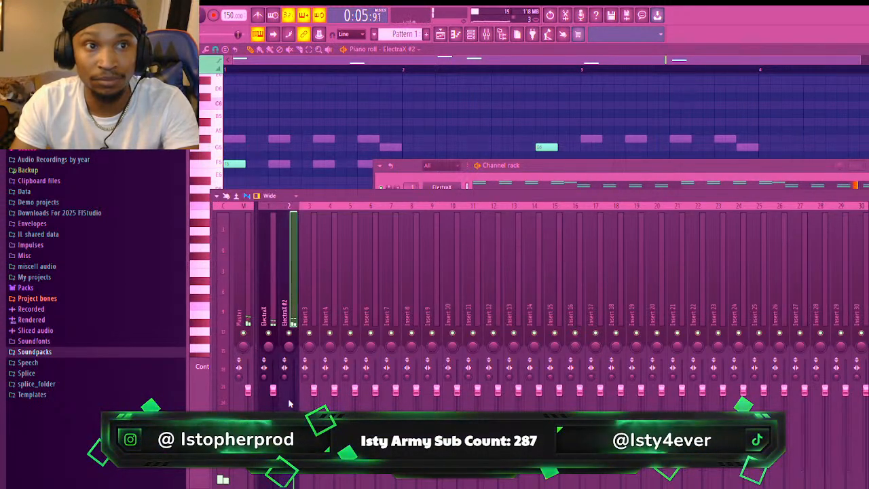
{"action": "left_click", "coordinate": [275, 315]}
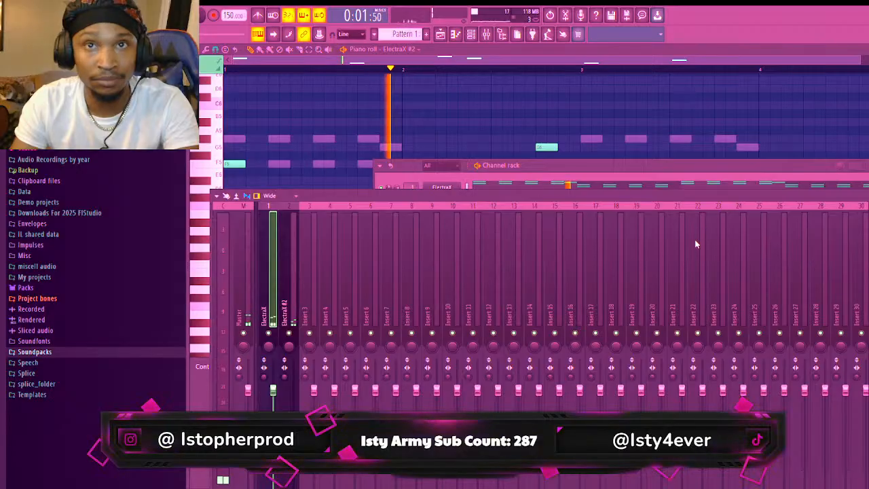
{"action": "left_click", "coordinate": [670, 279]}
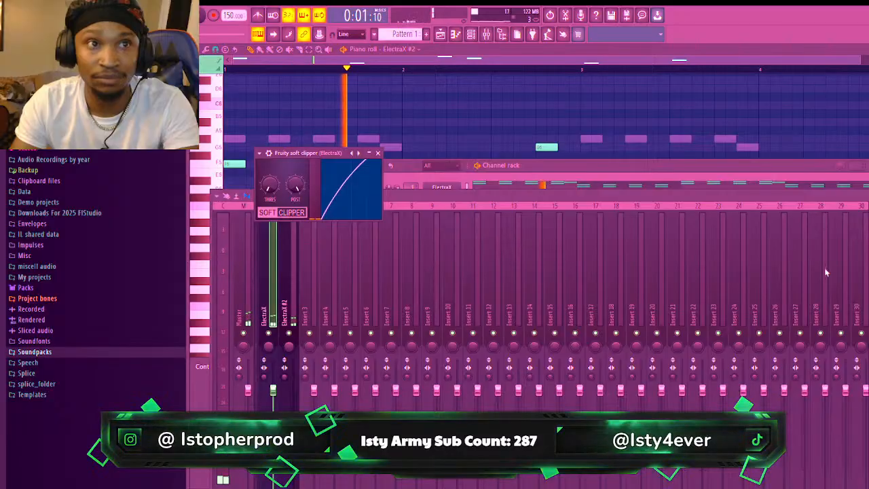
{"action": "left_click", "coordinate": [774, 389]}
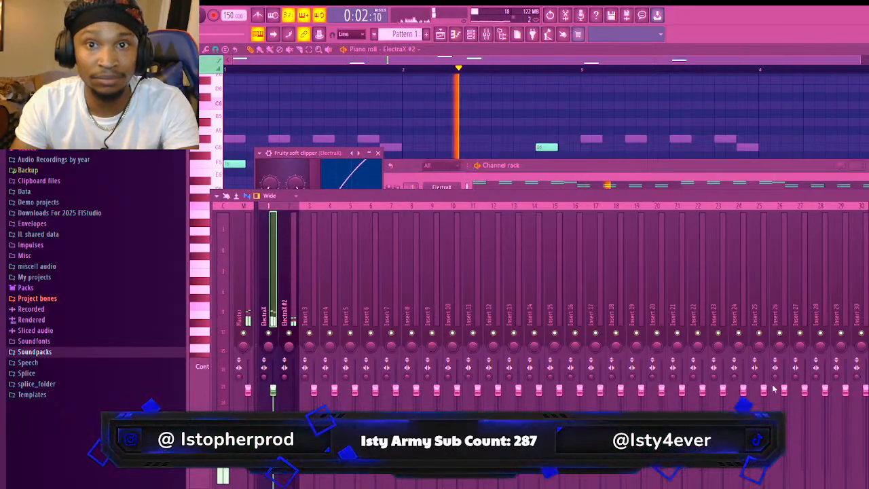
Add Thickify to the ElectraX mixer track with its level at about 3.5 dB, and lower the track's fader
{"action": "left_click", "coordinate": [685, 473]}
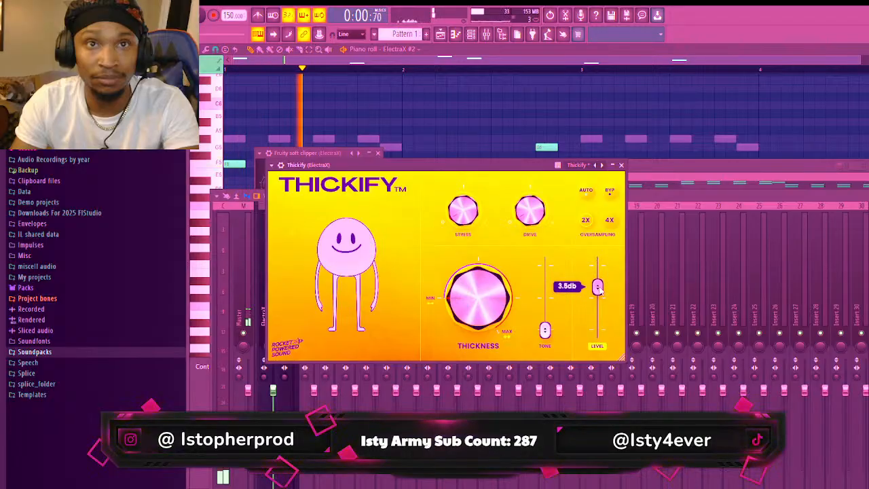
{"action": "left_click", "coordinate": [621, 165]}
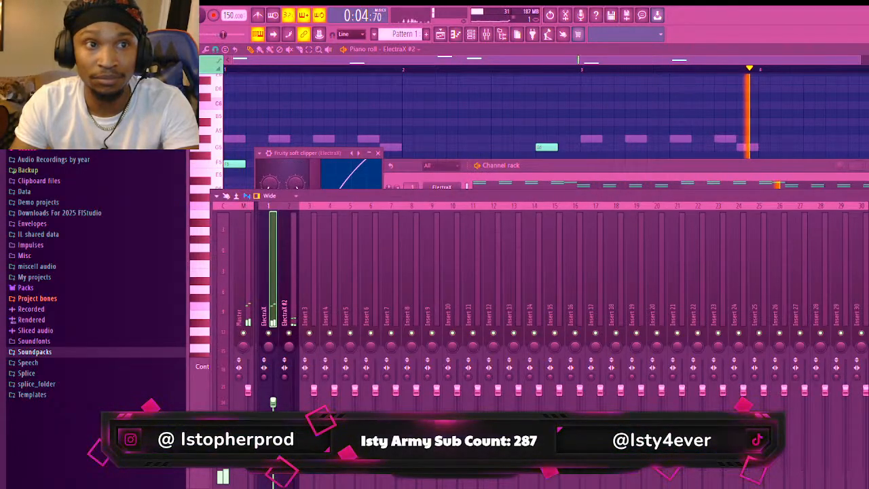
Try LFOTool on the ElectraX mixer track with its curve ramping up from the minimum
{"action": "key", "text": "space"}
{"action": "key", "text": "space"}
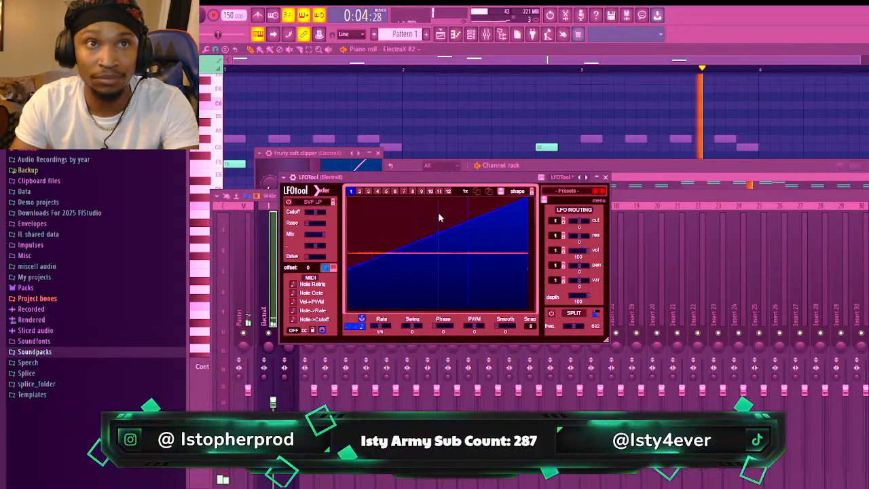
{"action": "left_click_drag", "start_coordinate": [351, 274], "coordinate": [347, 342]}
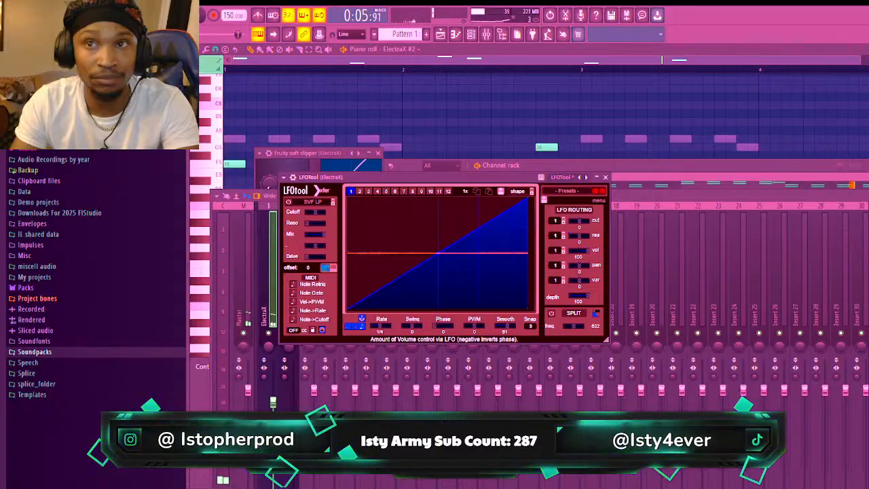
Add Fruity Delay 2 to the ElectraX mixer track in place of LFOTool and return to the channel rack
{"action": "left_click", "coordinate": [787, 197]}
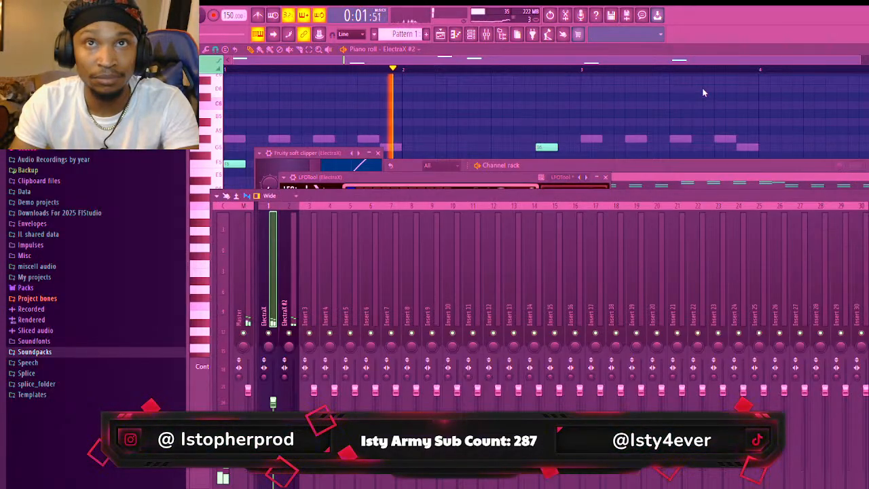
{"action": "left_click", "coordinate": [702, 84]}
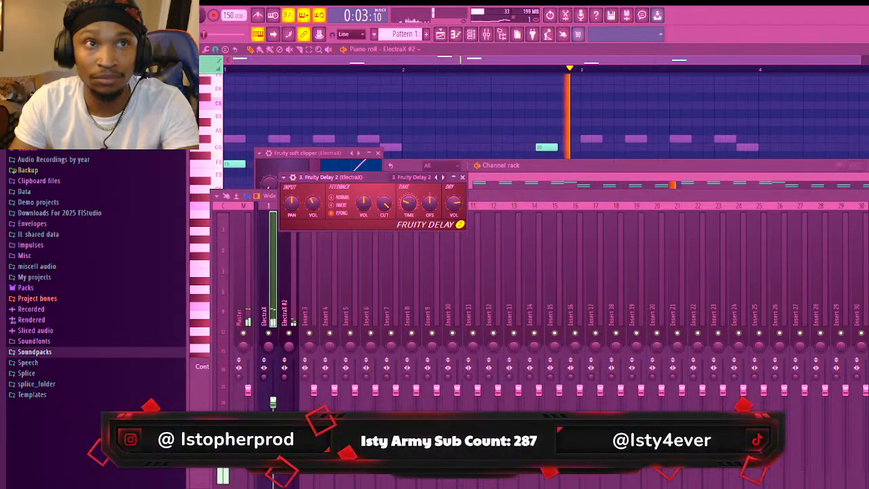
{"action": "left_click", "coordinate": [591, 169]}
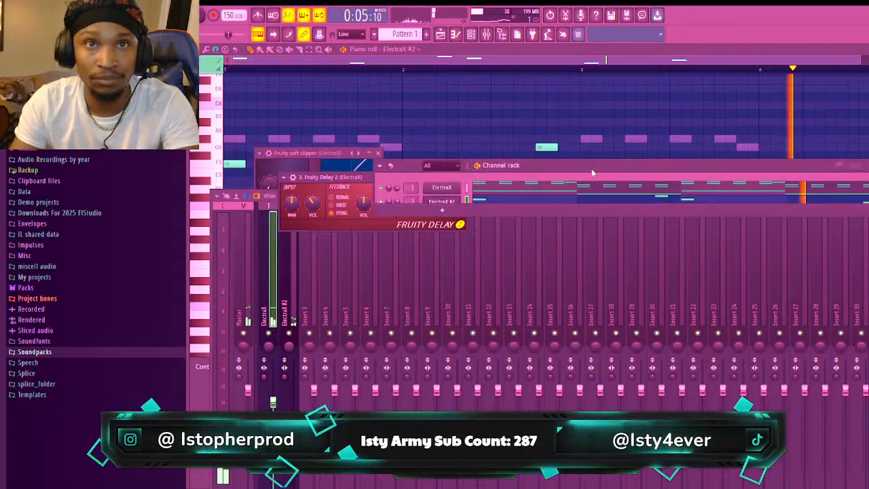
Add a third ElectraX channel, load the Mars String preset from Best Bizzy Presets Part 1 and open its piano roll
{"action": "left_click_drag", "start_coordinate": [515, 215], "coordinate": [510, 312]}
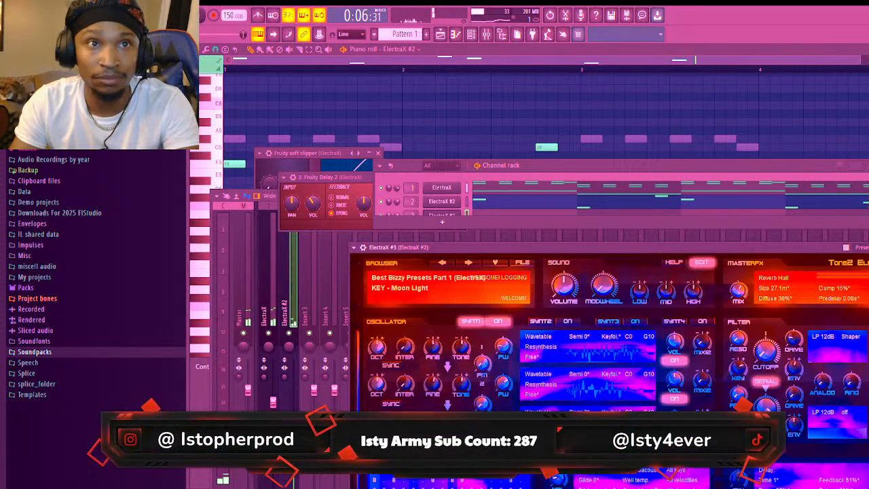
{"action": "left_click", "coordinate": [429, 217]}
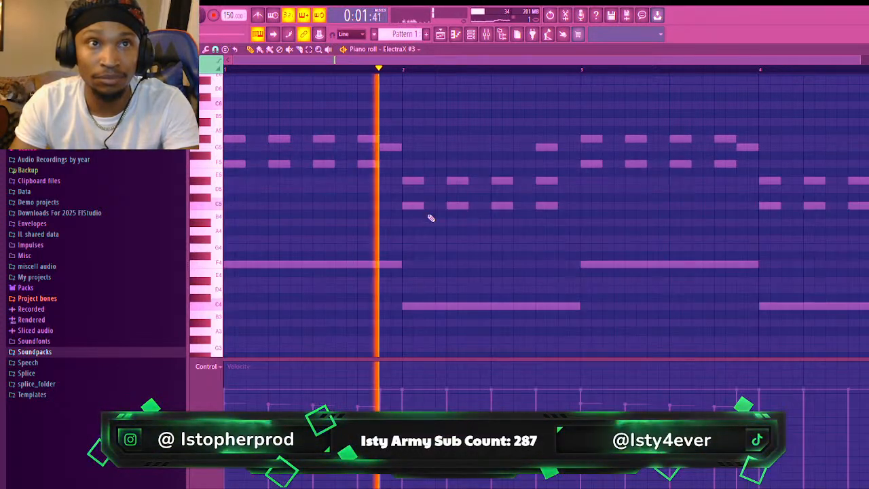
Try sustained ElectraX #3 notes on F4 in bar 1, C4 in bar 2 and F4 in bar 3, plus an F5 from beat 2 of bar 3
{"action": "left_click", "coordinate": [229, 265]}
{"action": "key", "text": "space"}
{"action": "key", "text": "space"}
{"action": "key", "text": "space"}
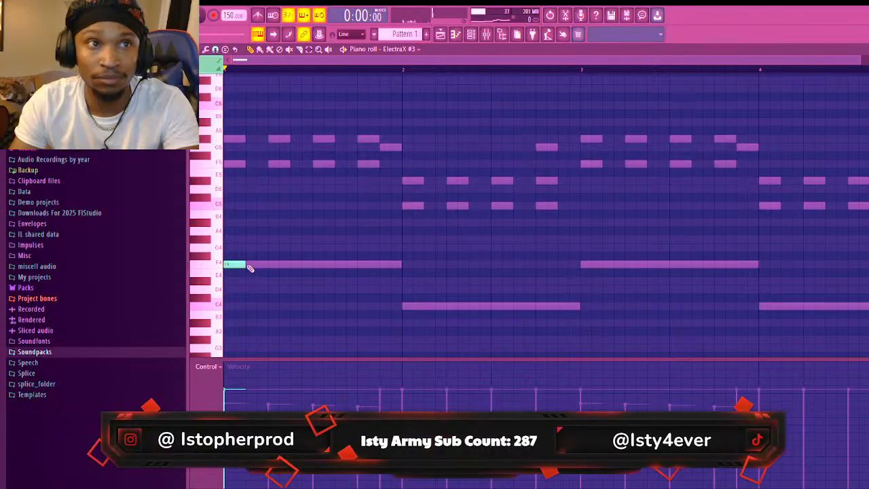
{"action": "left_click_drag", "start_coordinate": [367, 264], "coordinate": [401, 267]}
{"action": "key", "text": "space"}
{"action": "left_click", "coordinate": [405, 306]}
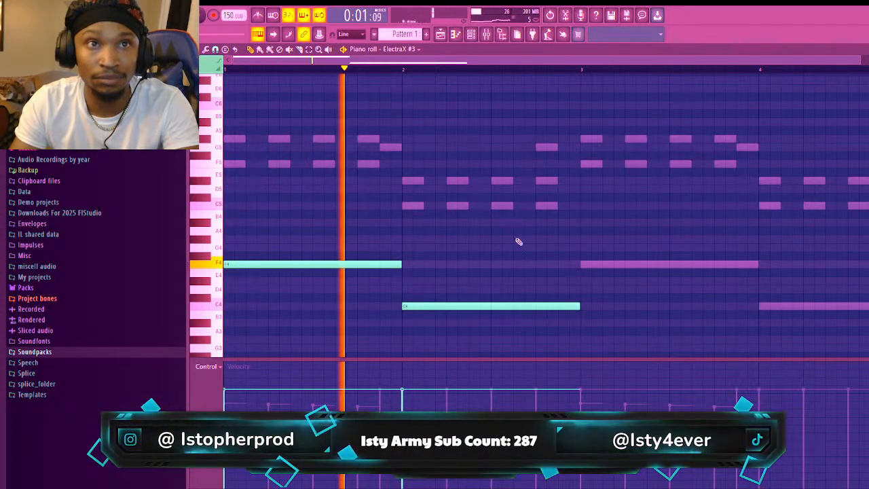
{"action": "left_click", "coordinate": [582, 263]}
{"action": "left_click", "coordinate": [624, 165]}
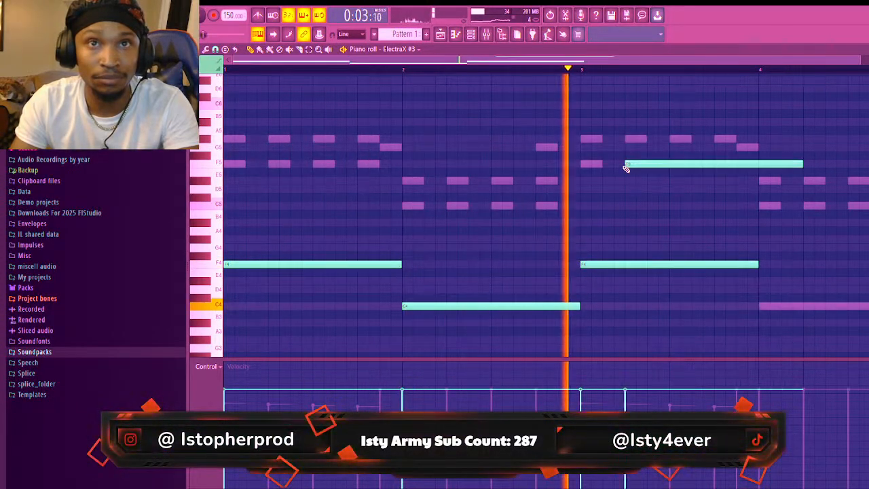
Delete all the test notes from ElectraX #3
{"action": "right_click", "coordinate": [753, 165]}
{"action": "right_click", "coordinate": [702, 264]}
{"action": "right_click", "coordinate": [512, 306]}
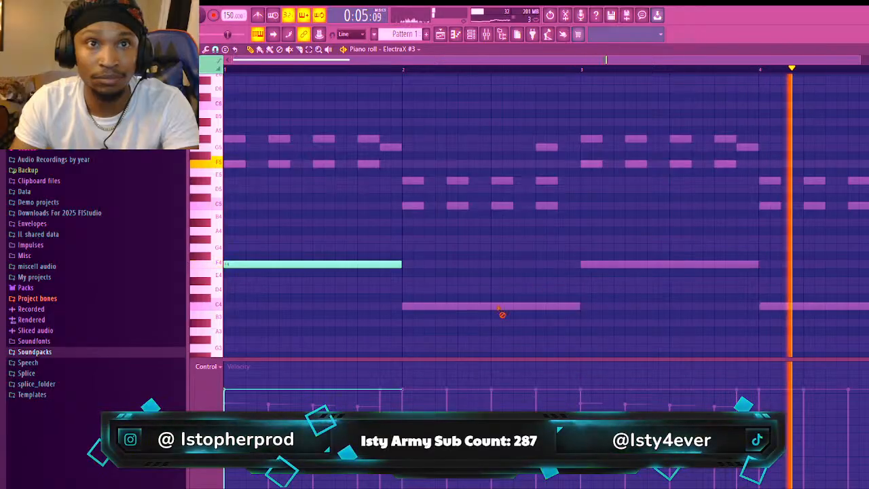
{"action": "right_click", "coordinate": [373, 264]}
{"action": "scroll", "coordinate": [330, 91], "scroll_direction": "up", "scroll_amount": 4}
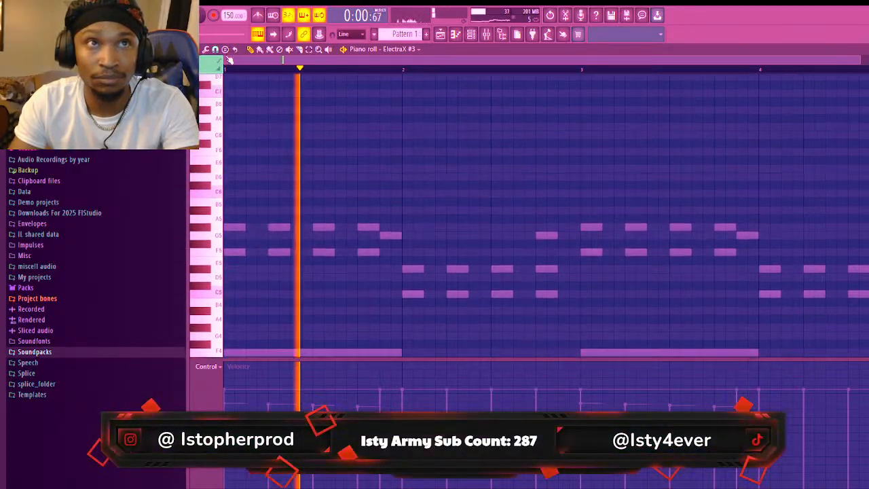
Enlarge the channel rack to show all three channels and route ElectraX #3 to mixer track 3
{"action": "left_click", "coordinate": [471, 35]}
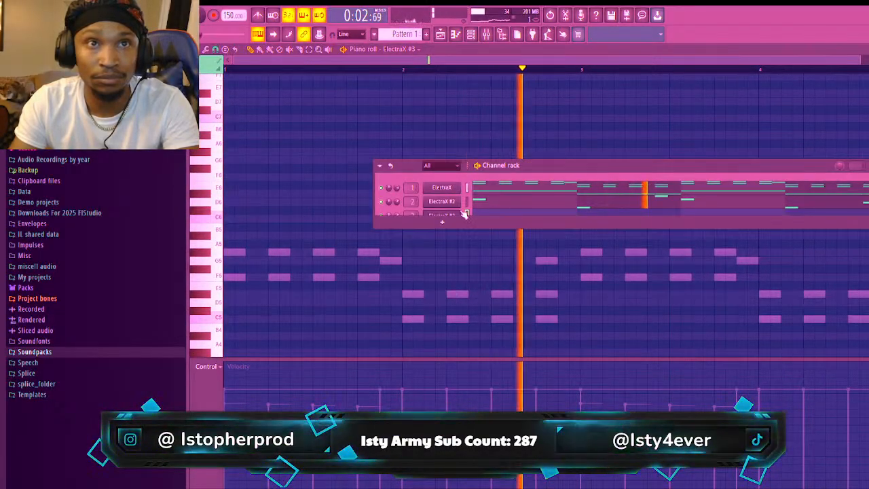
{"action": "left_click_drag", "start_coordinate": [452, 228], "coordinate": [454, 244]}
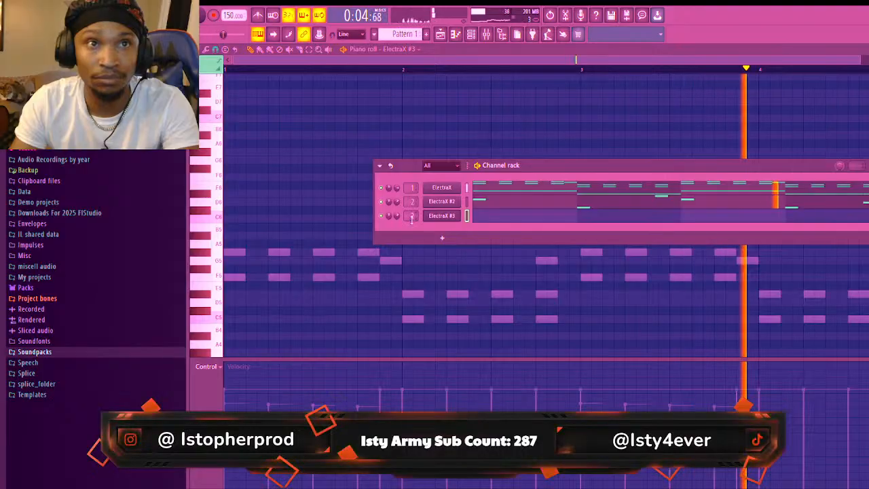
{"action": "left_click", "coordinate": [471, 34]}
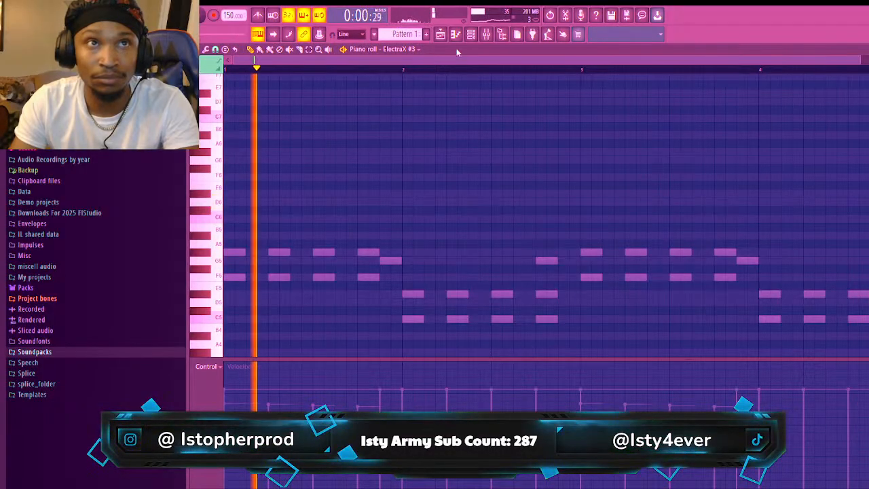
{"action": "left_click", "coordinate": [471, 34]}
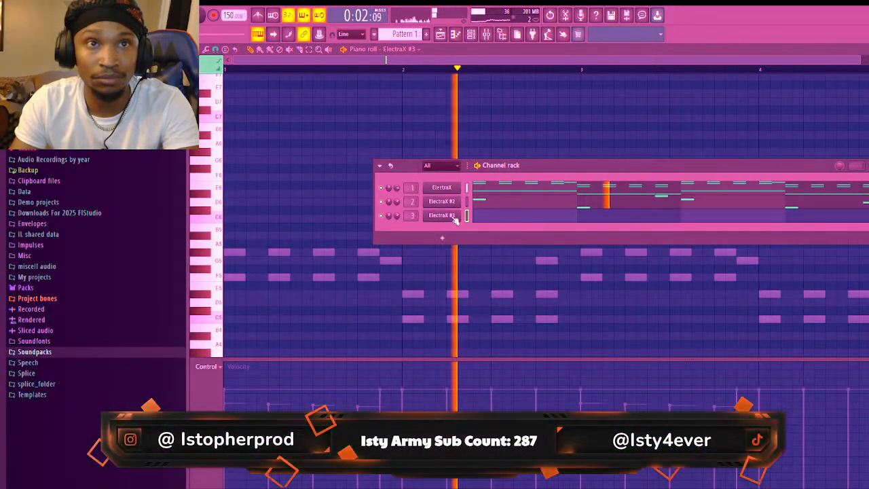
Reload the ElectraX #3 plugin from its wrapper settings and return to the synth interface
{"action": "left_click", "coordinate": [410, 215]}
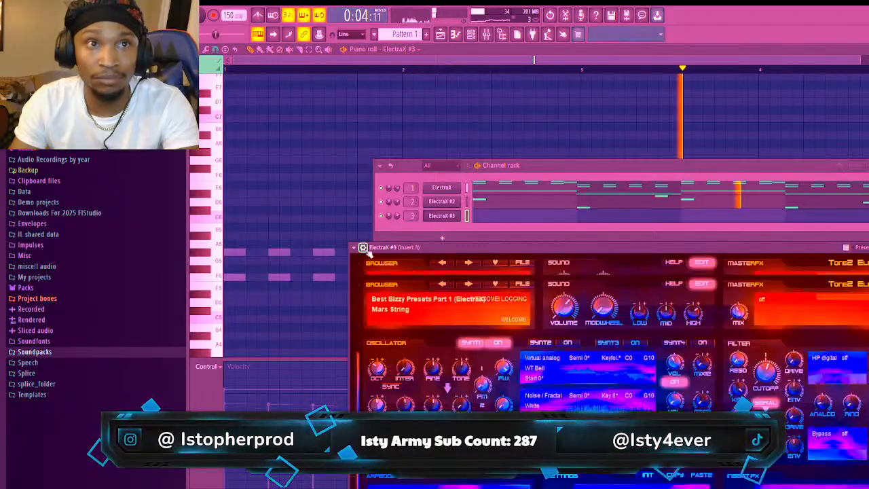
{"action": "left_click", "coordinate": [363, 247]}
{"action": "left_click", "coordinate": [381, 263]}
{"action": "left_click", "coordinate": [399, 264]}
{"action": "left_click", "coordinate": [381, 263]}
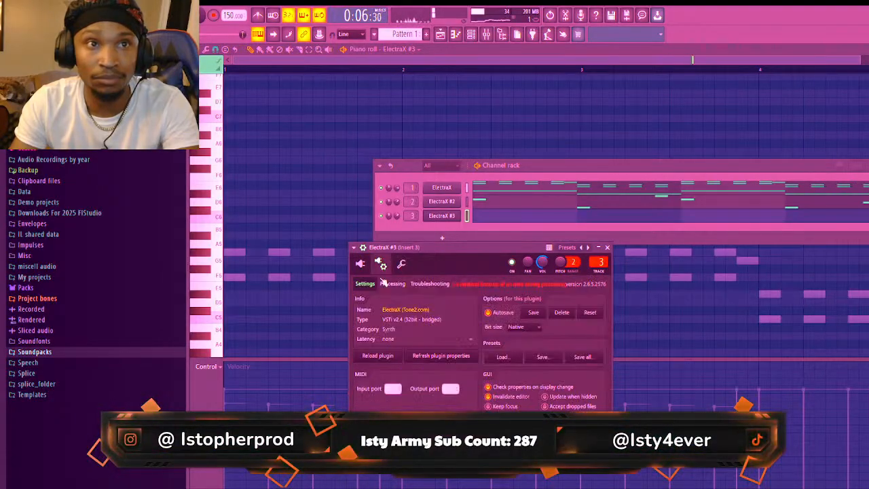
{"action": "left_click", "coordinate": [379, 355]}
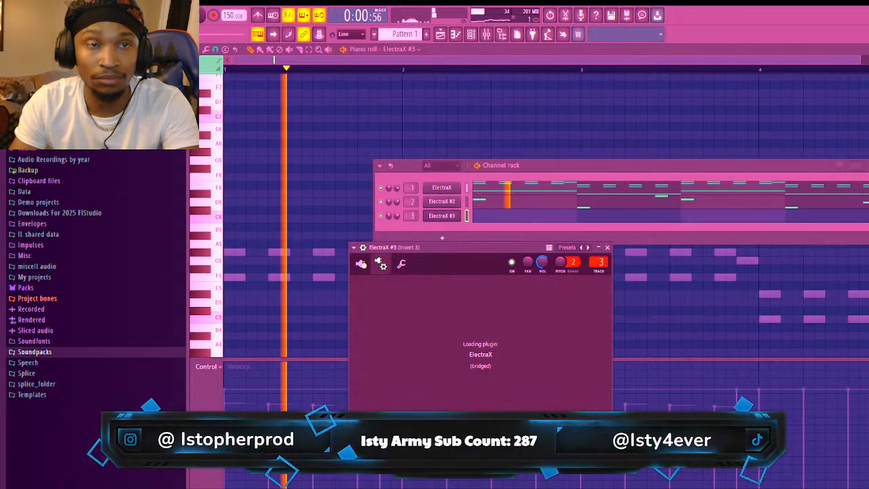
{"action": "left_click", "coordinate": [362, 265]}
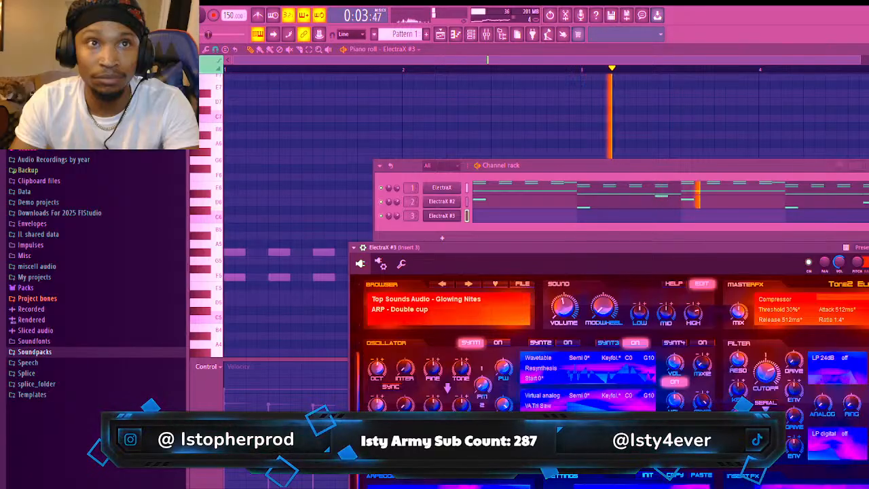
Try a bar-long G#5 note in bar 1 of ElectraX #3's piano roll and play it back
{"action": "left_click", "coordinate": [500, 218]}
{"action": "left_click", "coordinate": [500, 218]}
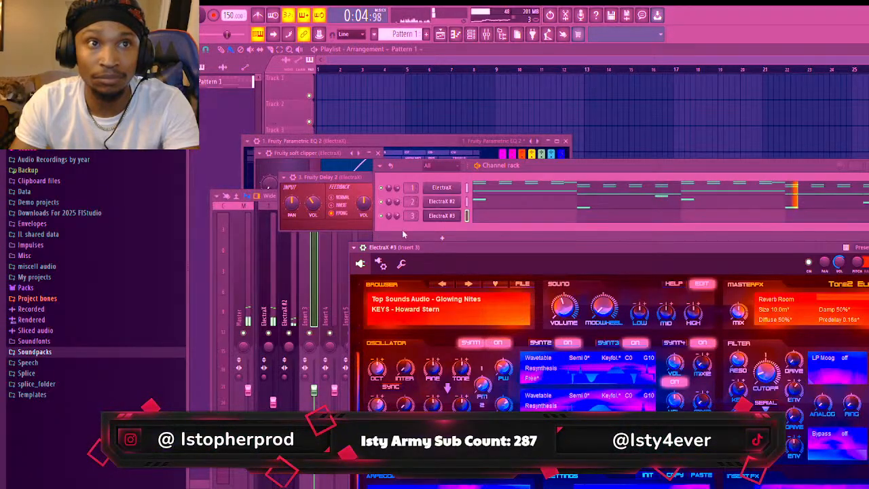
{"action": "left_click", "coordinate": [496, 216]}
{"action": "left_click", "coordinate": [242, 252]}
{"action": "key", "text": "space"}
{"action": "key", "text": "space"}
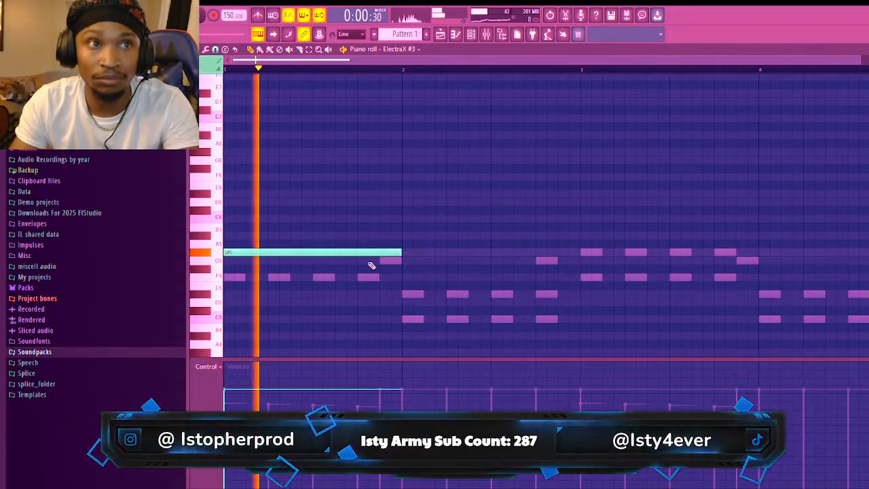
{"action": "key", "text": "space"}
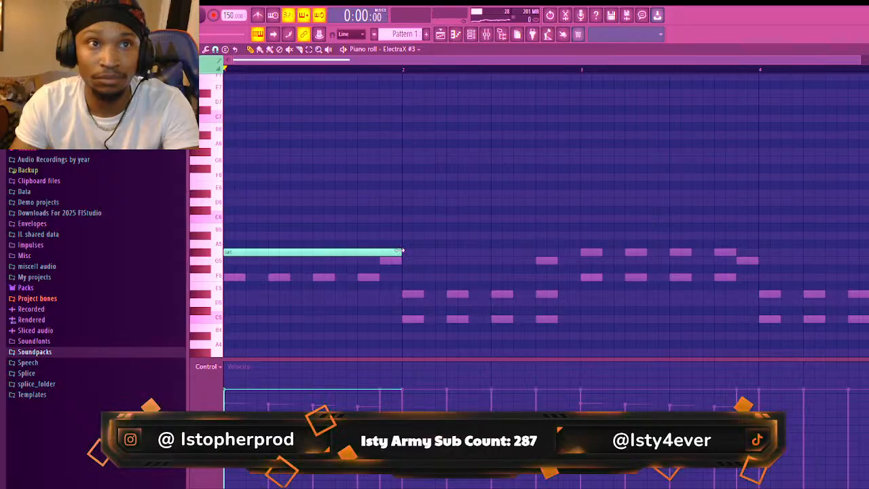
{"action": "left_click_drag", "start_coordinate": [249, 293], "coordinate": [239, 339]}
{"action": "key", "text": "space"}
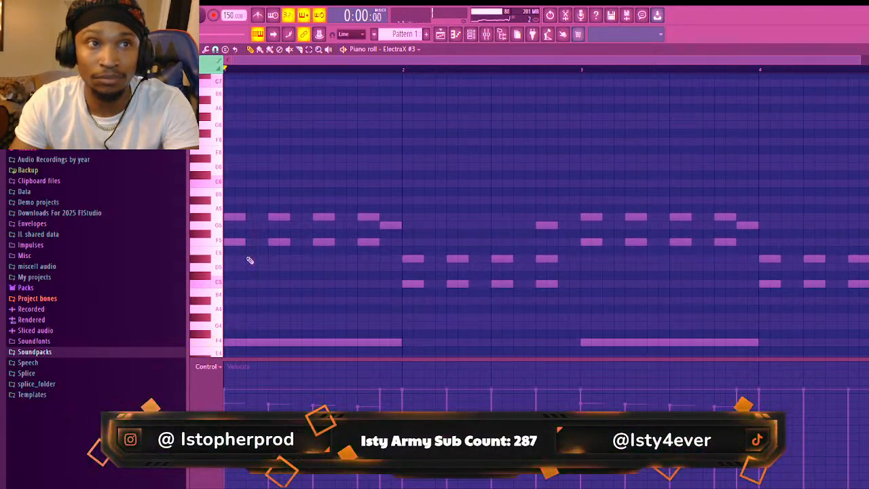
{"action": "scroll", "coordinate": [245, 224], "scroll_direction": "up", "scroll_amount": 3}
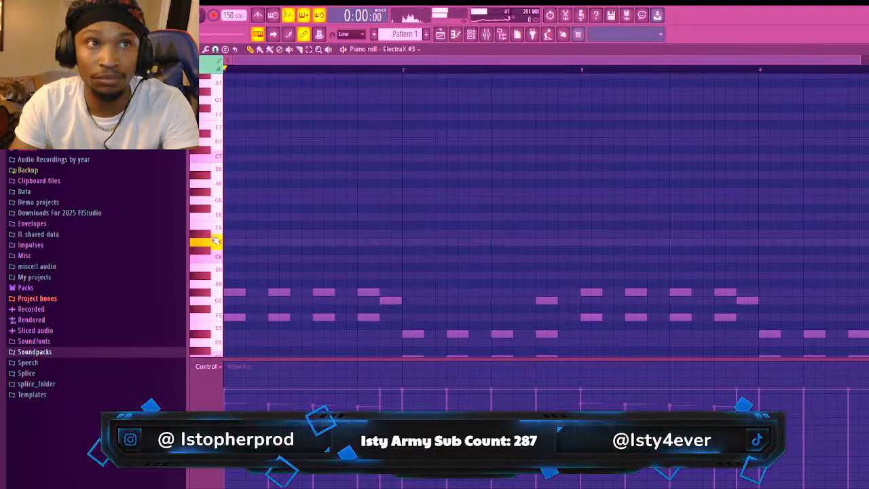
Load the LEAD - Glock 9 preset from Top Sounds Audio - Glowing Nites in ElectraX #3 and return to its piano roll
{"action": "left_click", "coordinate": [470, 35]}
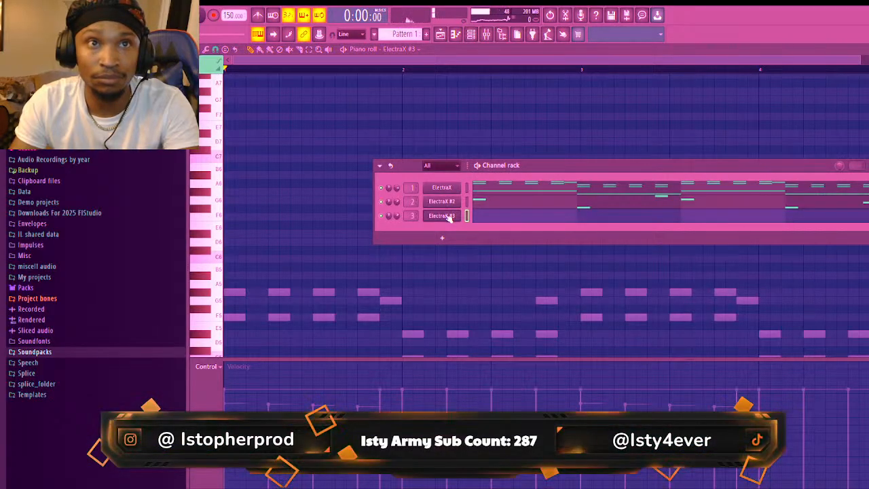
{"action": "left_click", "coordinate": [444, 215]}
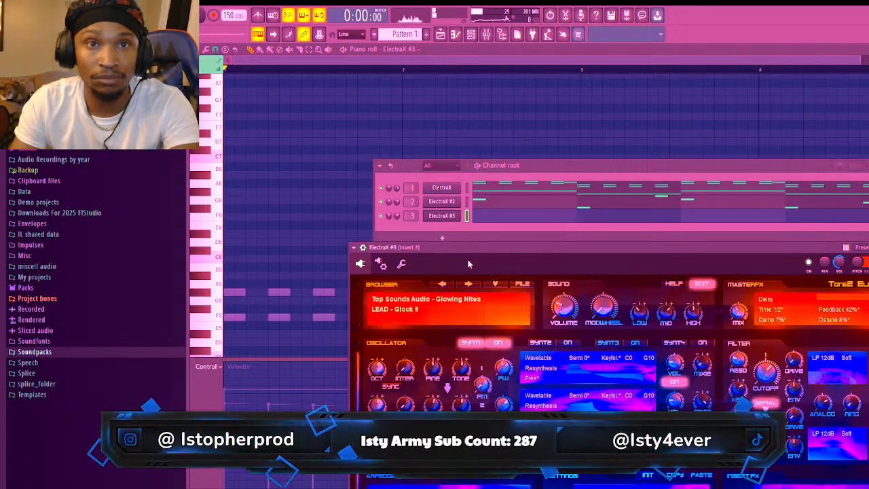
{"action": "left_click", "coordinate": [292, 274]}
{"action": "right_click", "coordinate": [296, 275]}
Try one-beat ElectraX #3 notes in bar 1, with C6 on beat 3 and D#6 on beat 4
{"action": "key", "text": "space"}
{"action": "left_click", "coordinate": [316, 274]}
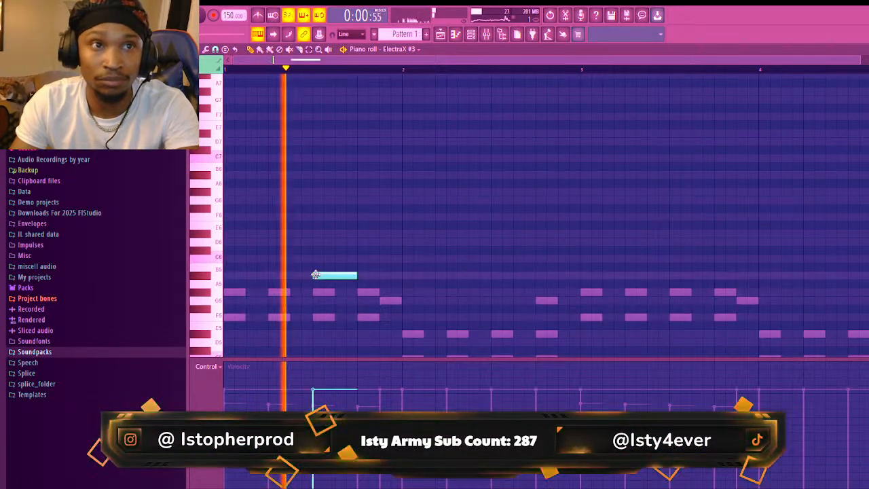
{"action": "key", "text": "space"}
{"action": "mouse_move", "coordinate": [345, 276]}
{"action": "left_mouse_down"}
{"action": "mouse_move", "coordinate": [347, 295]}
{"action": "mouse_move", "coordinate": [346, 259]}
{"action": "left_mouse_up"}
{"action": "key", "text": "space"}
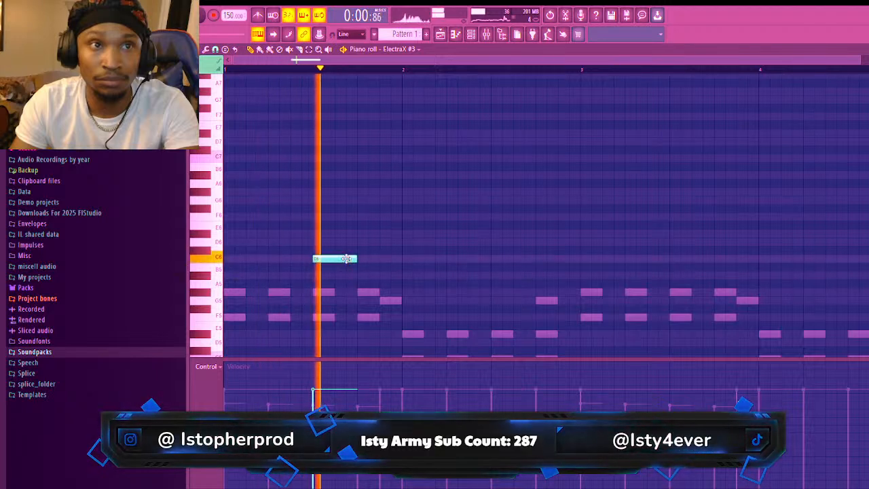
{"action": "left_click", "coordinate": [361, 234]}
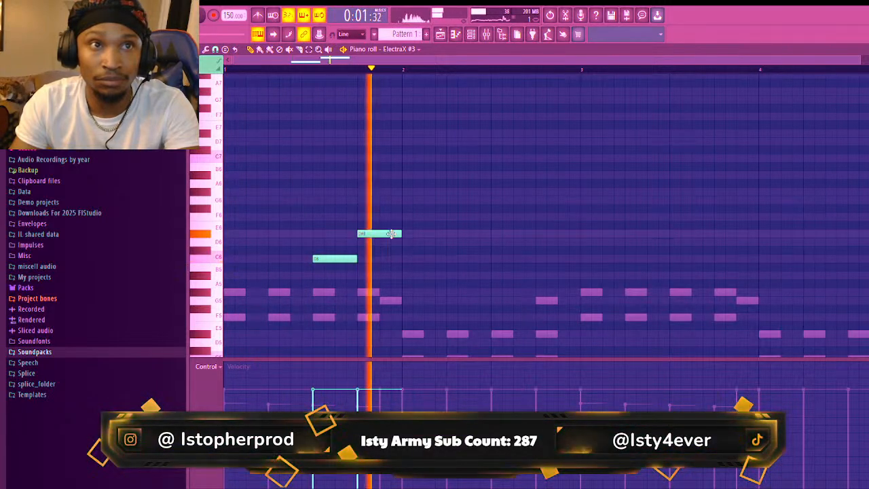
{"action": "right_click", "coordinate": [392, 233]}
{"action": "right_click", "coordinate": [340, 259]}
Place G#5 notes on beats 3 and 4 of bar 1 and extend the second through beat 1 of bar 2
{"action": "left_click", "coordinate": [318, 294]}
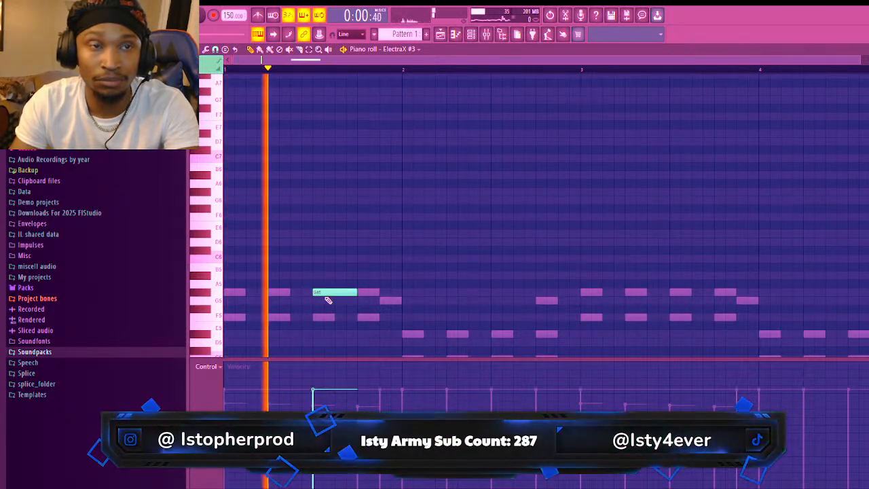
{"action": "left_click", "coordinate": [365, 294]}
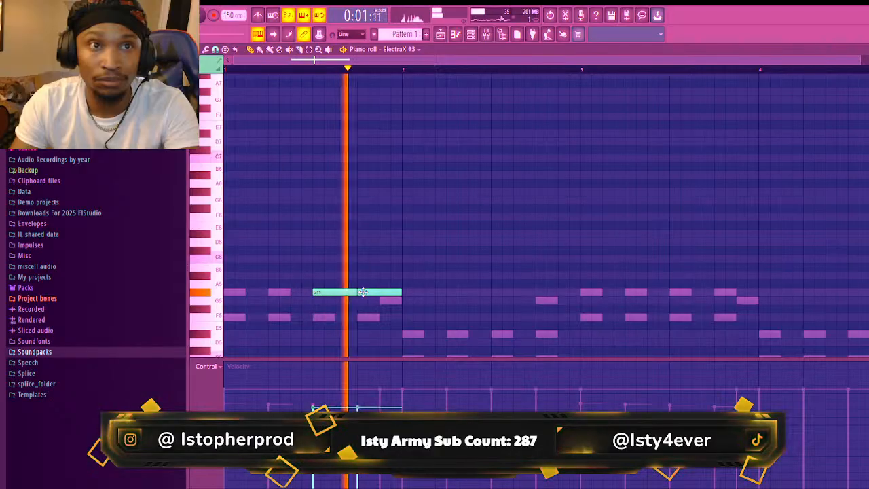
{"action": "left_click", "coordinate": [470, 34]}
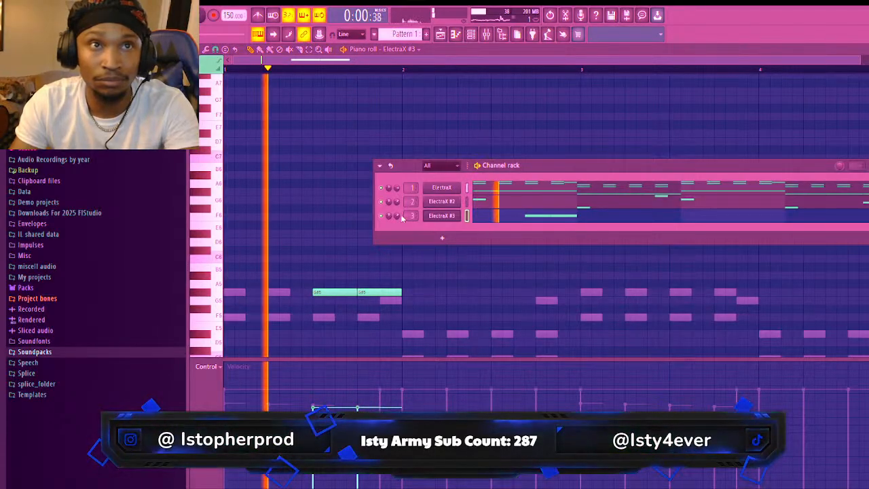
{"action": "left_click", "coordinate": [426, 302]}
{"action": "right_click", "coordinate": [439, 300]}
{"action": "scroll", "coordinate": [440, 298], "scroll_direction": "down", "scroll_amount": 2}
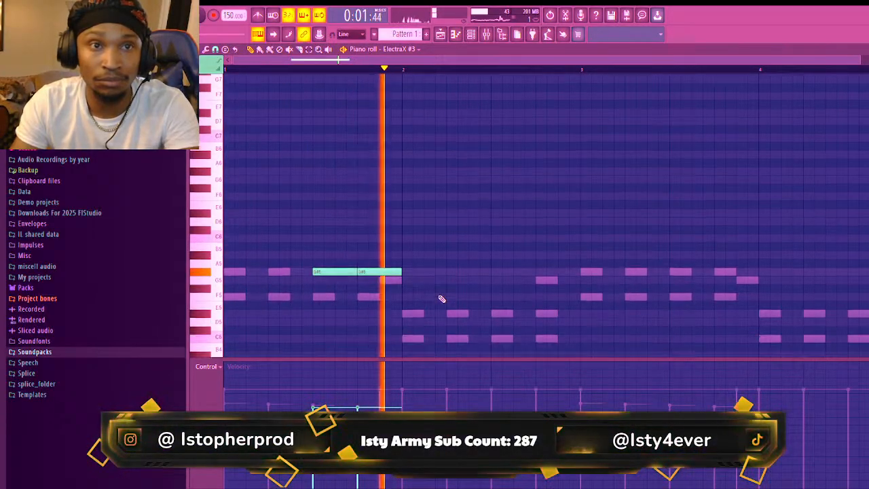
{"action": "key", "text": "space"}
{"action": "key", "text": "space"}
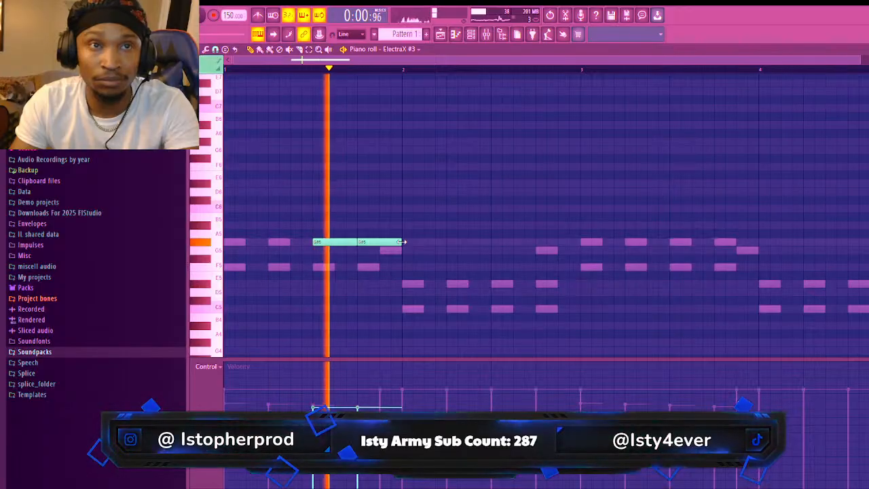
{"action": "left_click_drag", "start_coordinate": [402, 241], "coordinate": [448, 244]}
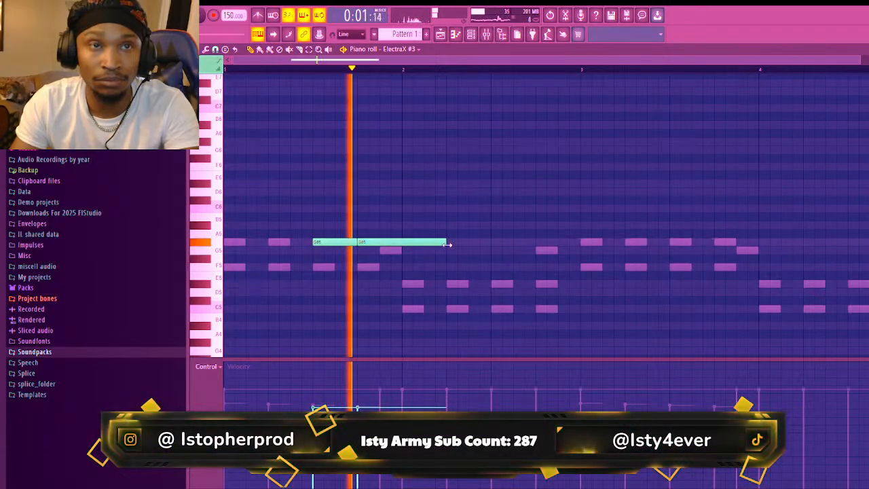
{"action": "key", "text": "space"}
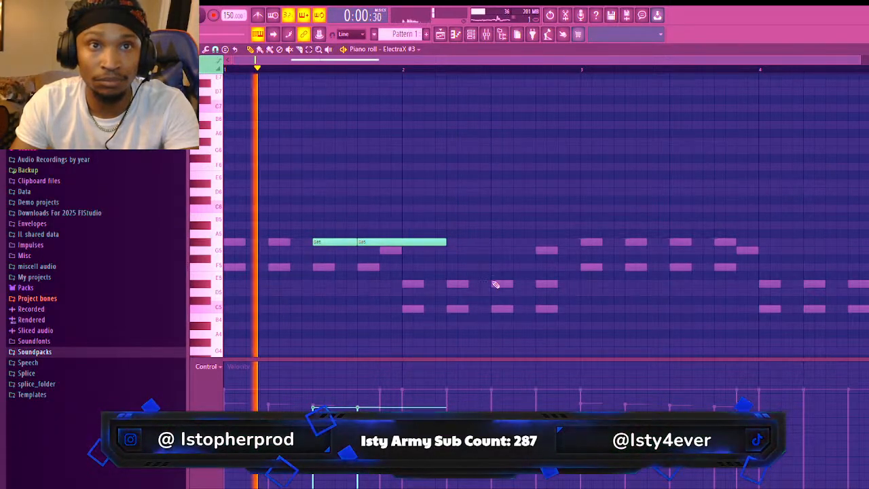
Add two-beat ElectraX #3 notes: D#5 on beat 3 and G5 on beat 4 of bar 2, and G#5 on beat 3 of bar 3
{"action": "left_click", "coordinate": [493, 282]}
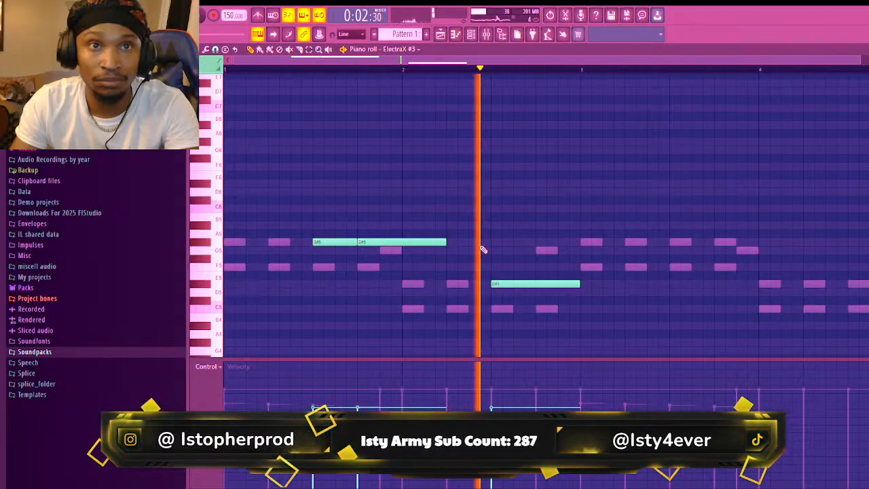
{"action": "left_click", "coordinate": [583, 242]}
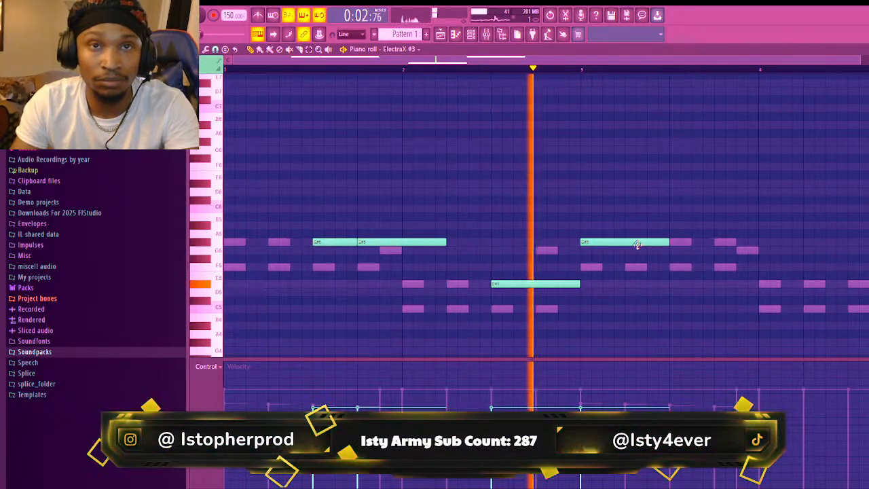
{"action": "left_click", "coordinate": [678, 243]}
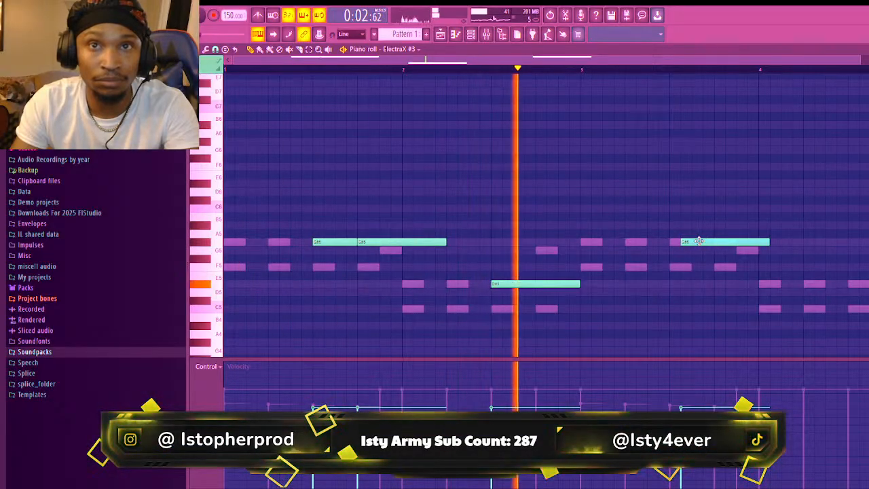
{"action": "left_click", "coordinate": [550, 250]}
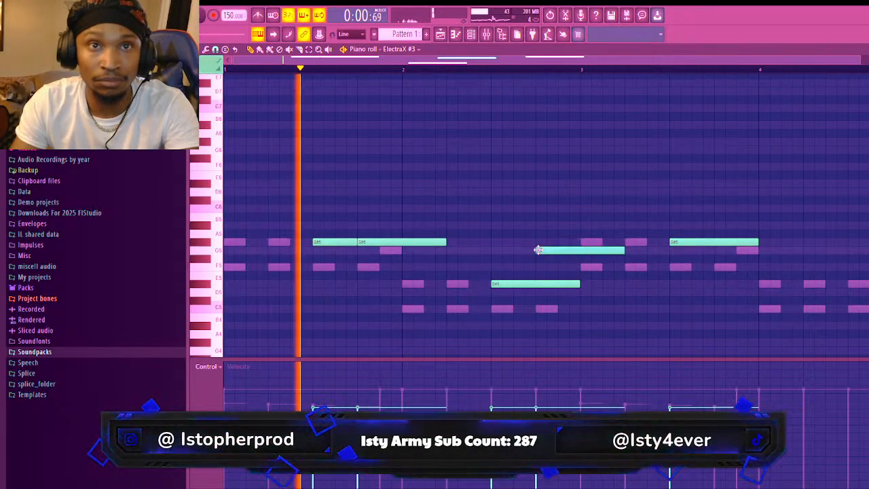
Add a two-beat F5 at the start of bar 3, trying G#5 and A5 first, and re-place the G#5 on beat 3
{"action": "left_click", "coordinate": [612, 242]}
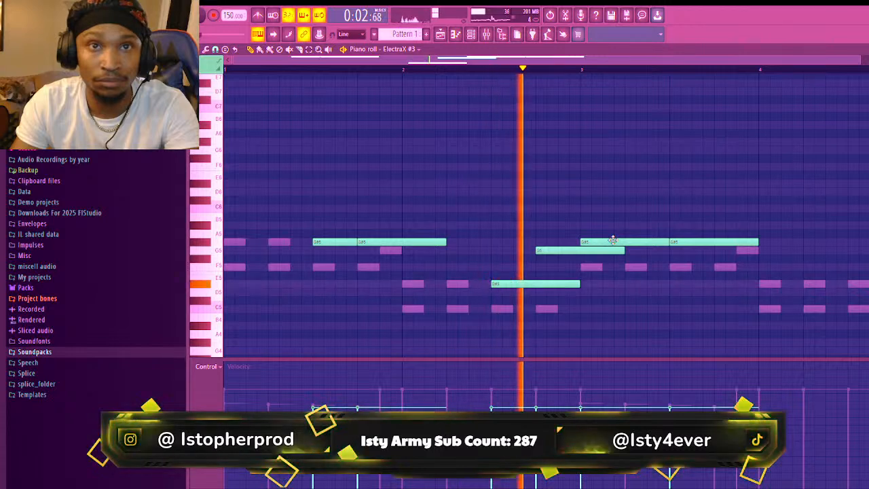
{"action": "right_click", "coordinate": [693, 242]}
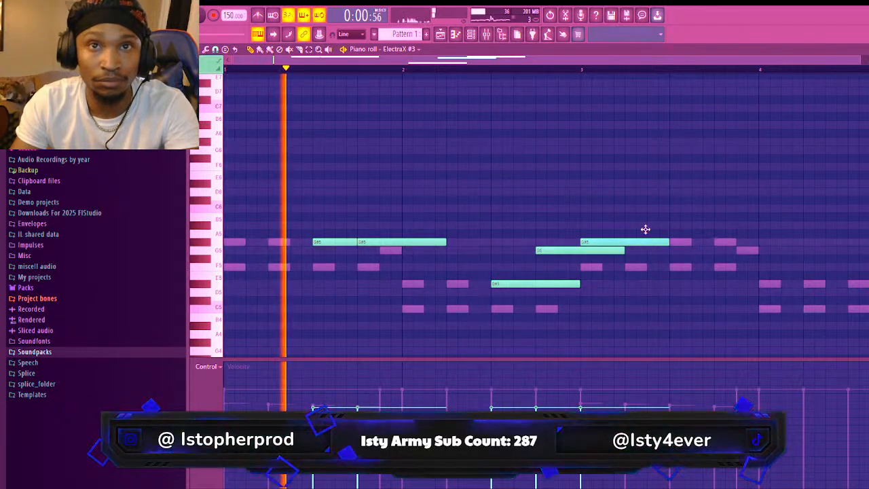
{"action": "left_click_drag", "start_coordinate": [646, 243], "coordinate": [647, 230]}
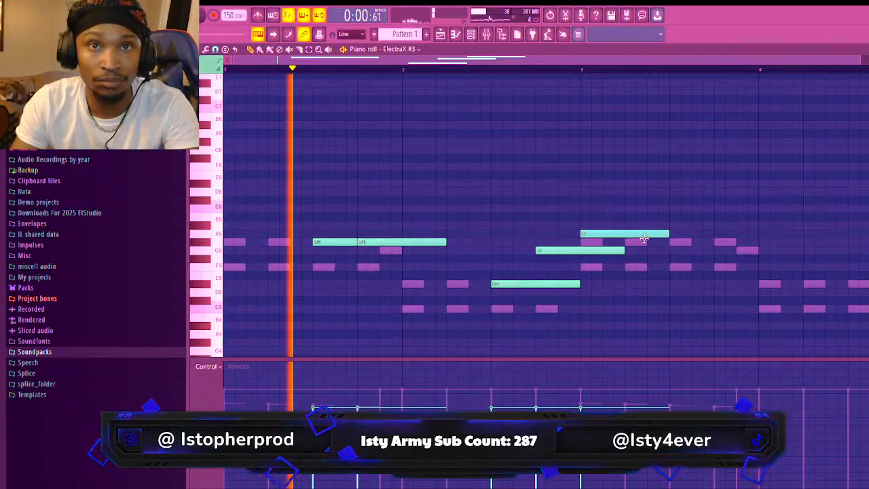
{"action": "left_click_drag", "start_coordinate": [644, 225], "coordinate": [644, 266]}
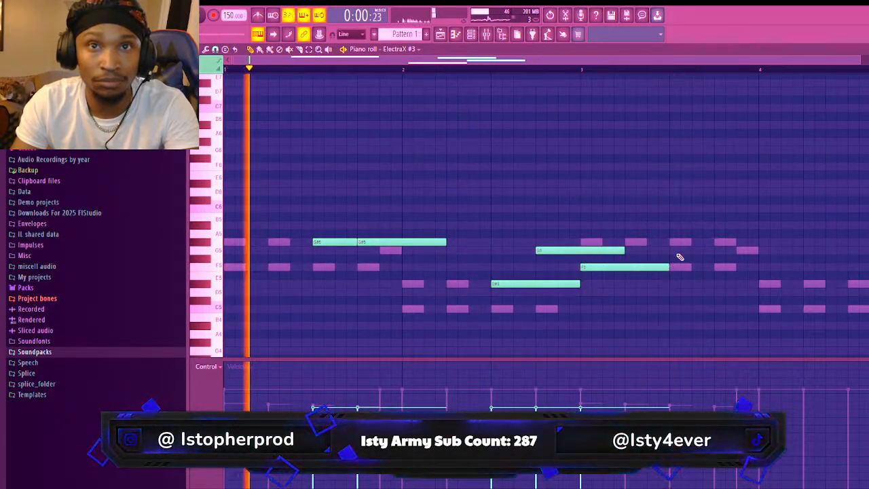
{"action": "left_click", "coordinate": [677, 243]}
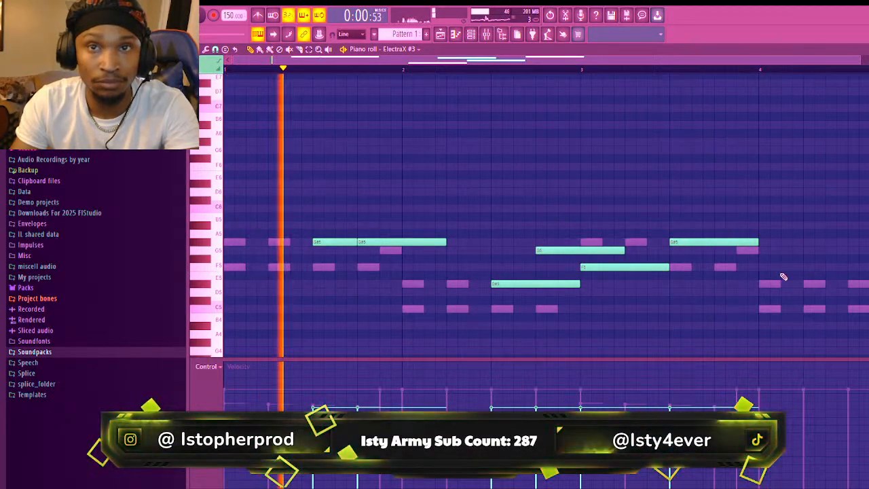
Fill bar 4 with D#5 notes on beats 2 and 3 and a C5 starting halfway through beat 2
{"action": "left_click", "coordinate": [780, 284]}
{"action": "left_click", "coordinate": [804, 309]}
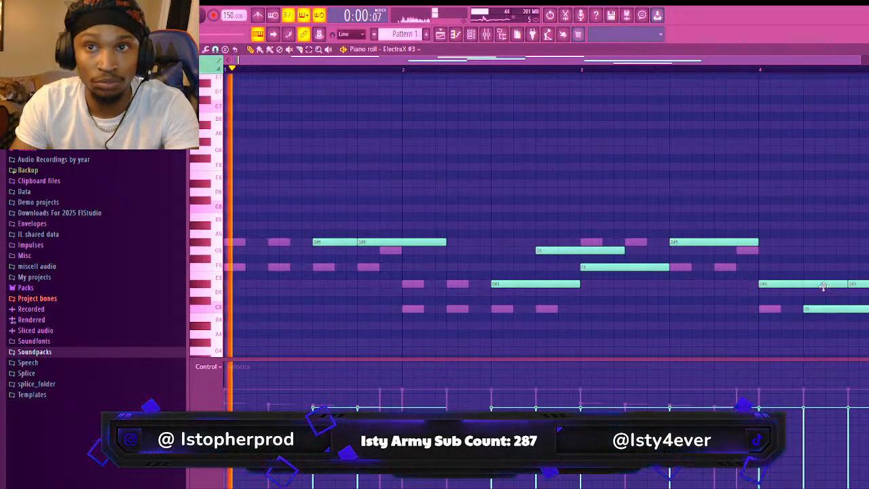
{"action": "left_click_drag", "start_coordinate": [823, 286], "coordinate": [863, 311]}
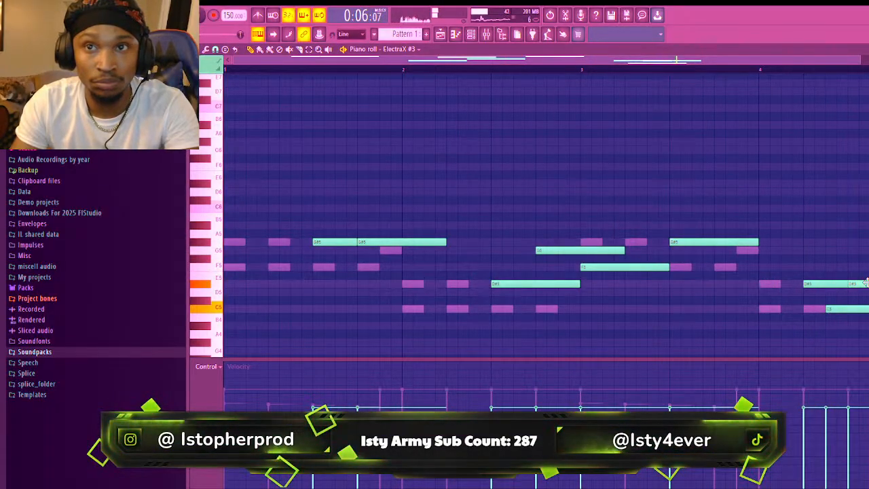
{"action": "key", "text": "space"}
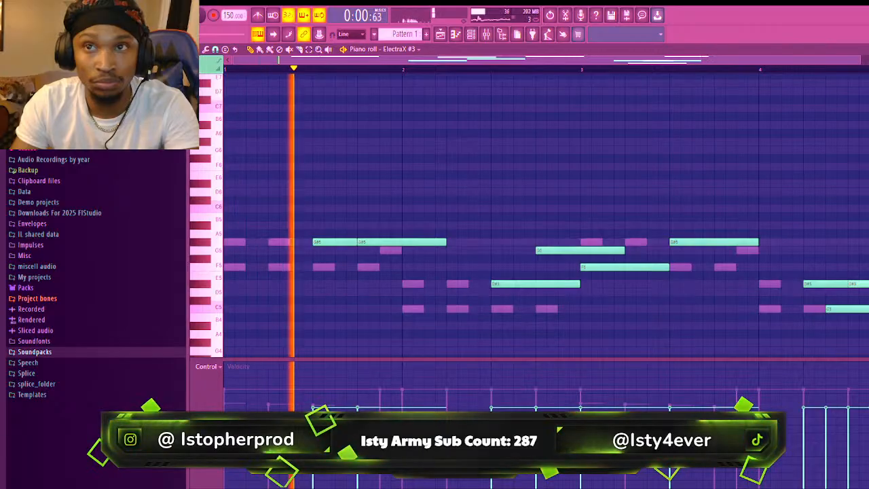
Add C6 notes one and a half beats long at the start of bar 1 and on beat 2 of bar 2
{"action": "left_click", "coordinate": [237, 212]}
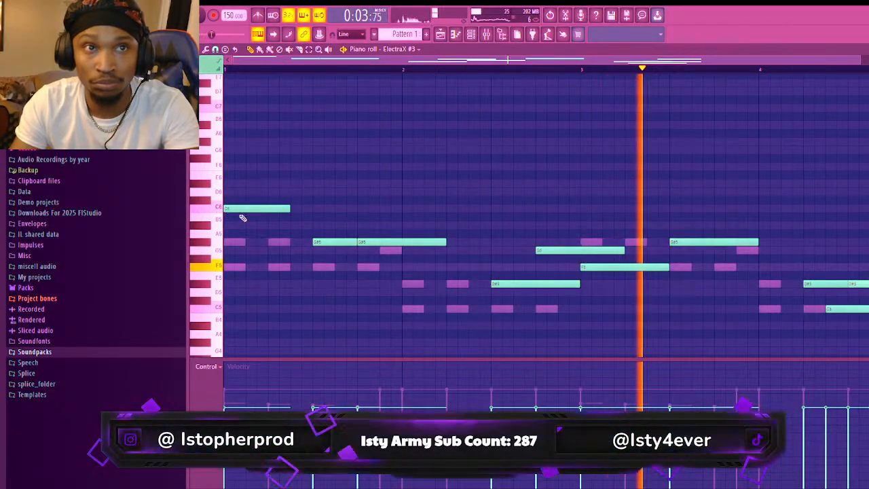
{"action": "left_click", "coordinate": [451, 208]}
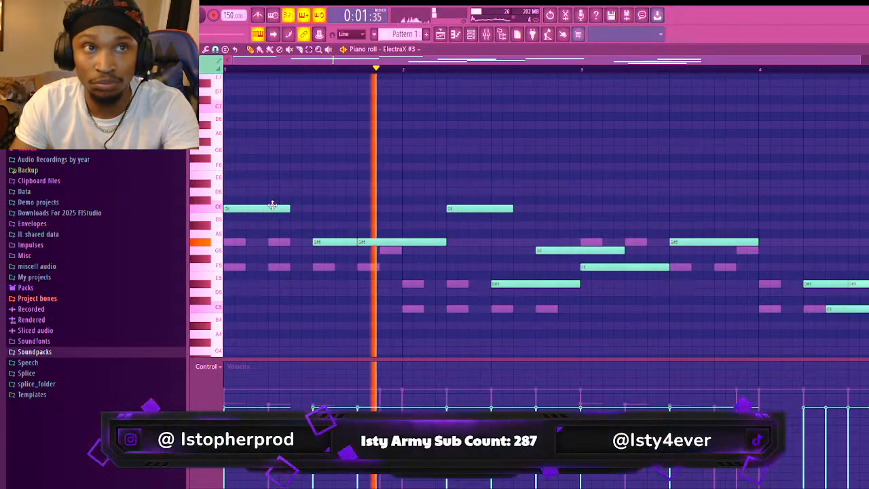
Replace the C6 opening bar 1 with an F5 one and a half beats long, trying G#5 first, and delete the C6 in bar 2
{"action": "left_click_drag", "start_coordinate": [265, 218], "coordinate": [269, 242]}
{"action": "right_click", "coordinate": [475, 209]}
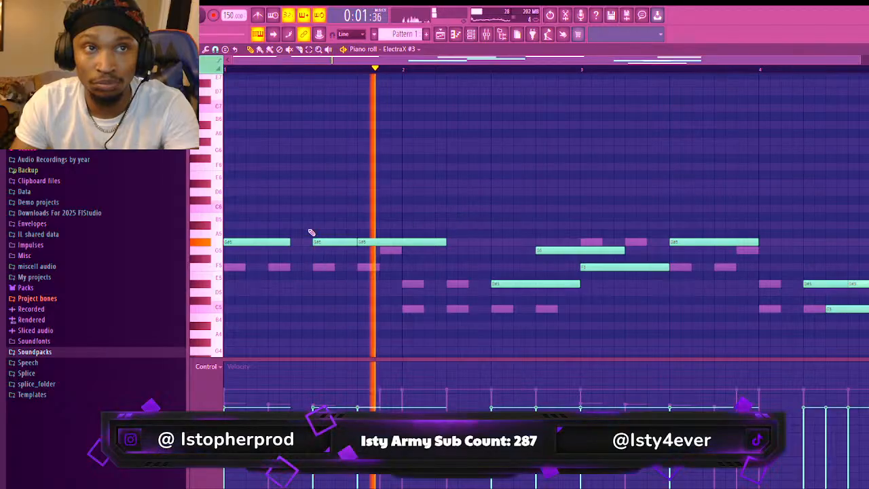
{"action": "right_click", "coordinate": [234, 242]}
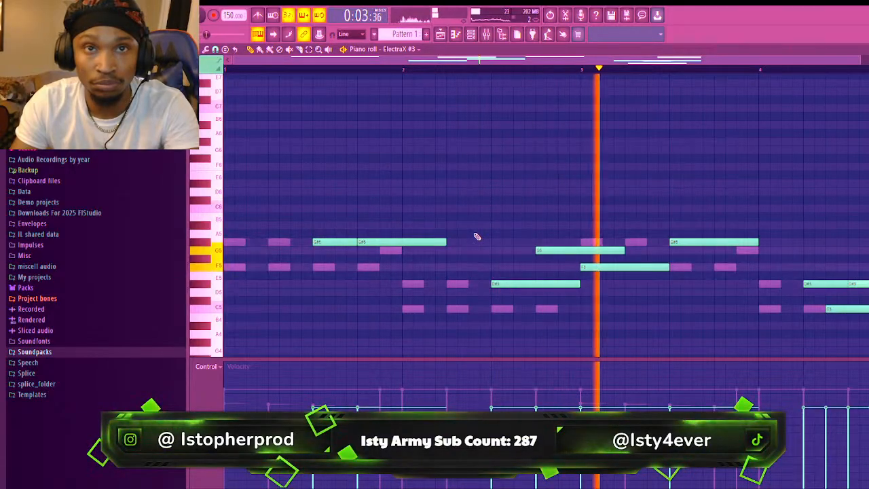
{"action": "left_click", "coordinate": [237, 266]}
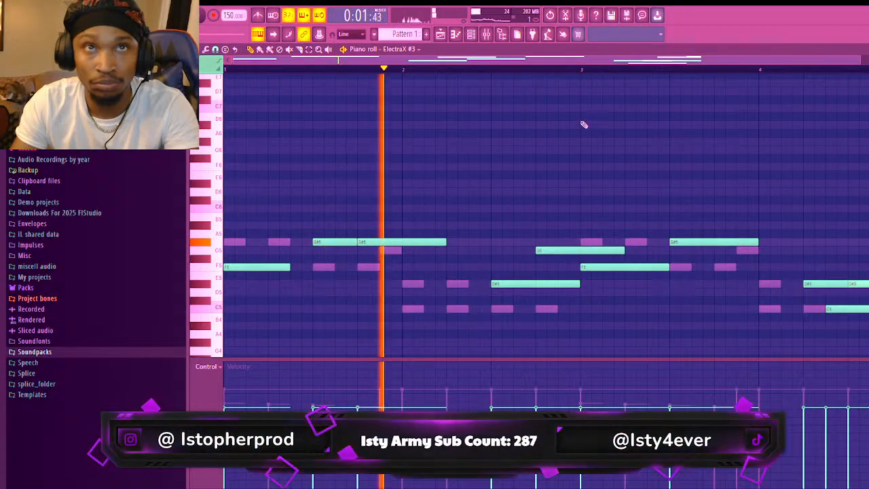
Paste the ElectraX #3 melody into ElectraX #4, transpose it up one octave, shift it half a beat later, and play it back
{"action": "key", "text": "F6"}
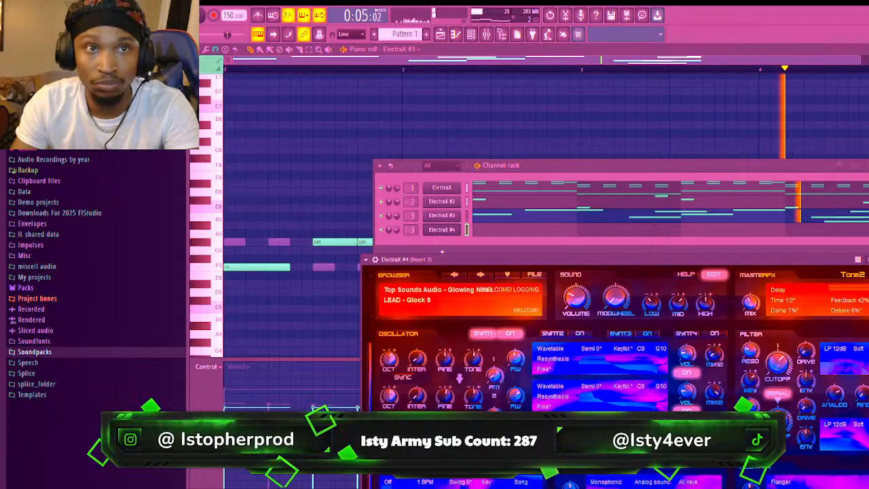
{"action": "left_click", "coordinate": [567, 230]}
{"action": "key", "text": "ctrl+v"}
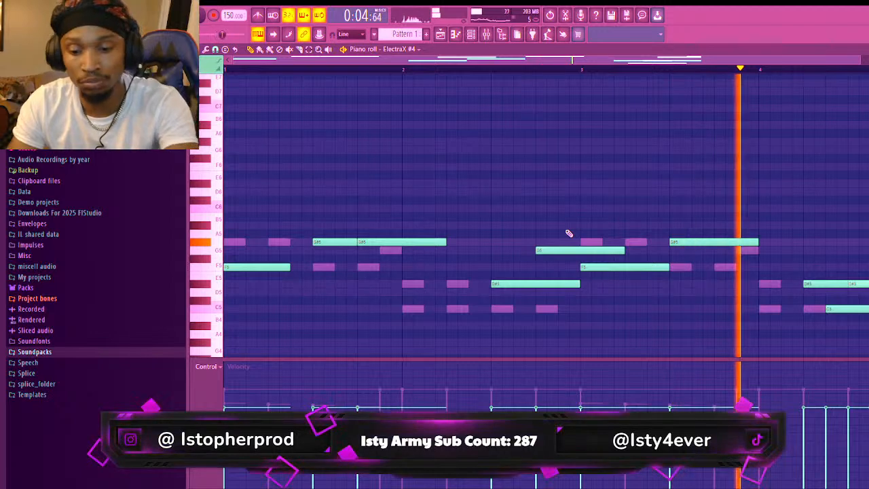
{"action": "key", "text": "ctrl+Up"}
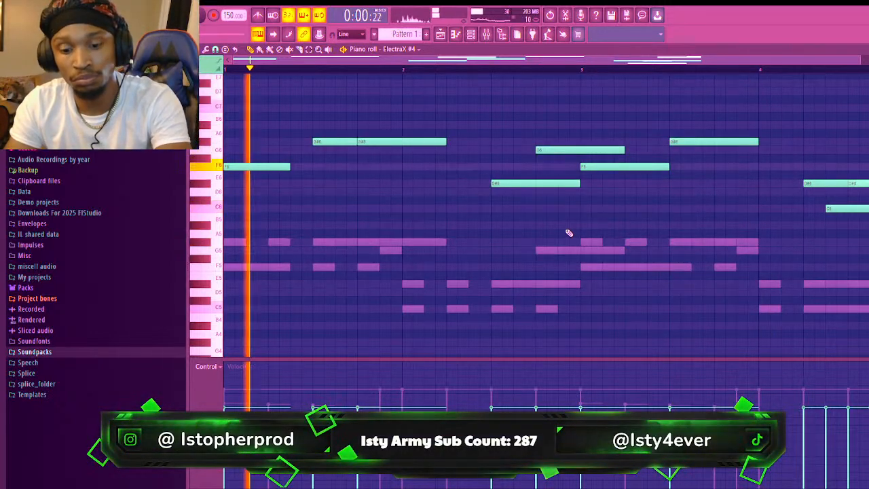
{"action": "key", "text": "shift+Right"}
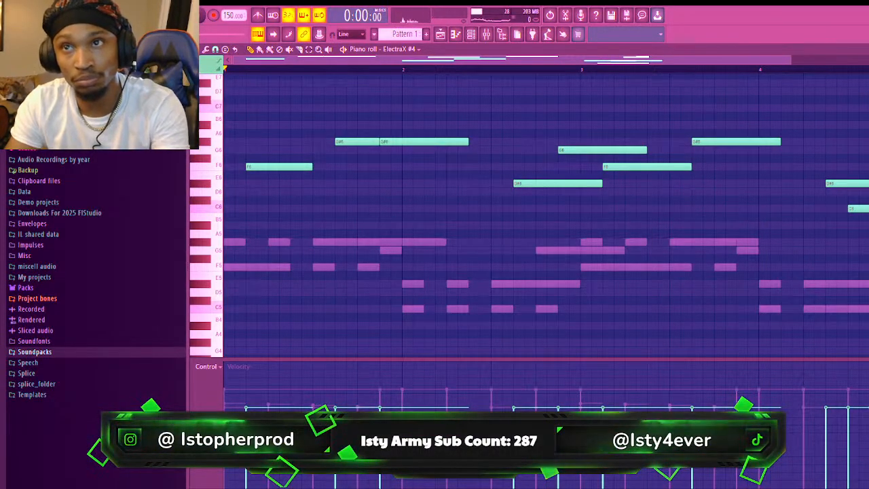
{"action": "key", "text": "space"}
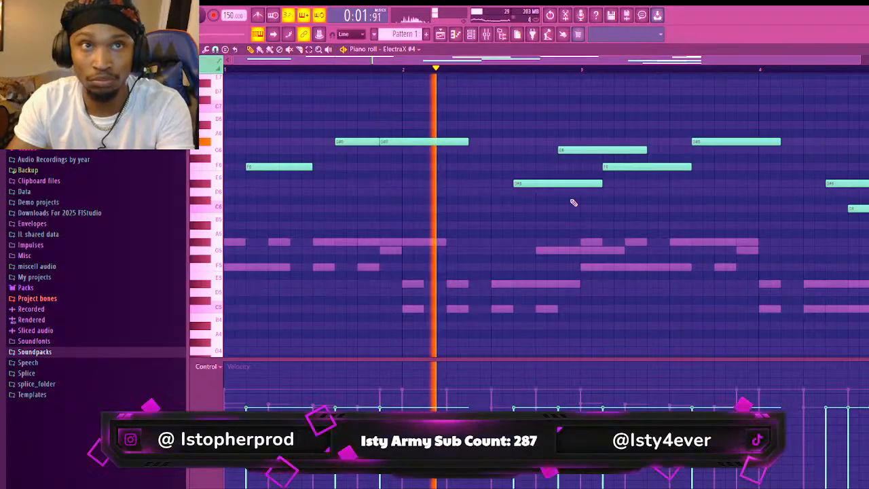
Lower the second G#6 to F6, and replace the D#6 in bar 2 with one starting halfway through beat 1
{"action": "left_click_drag", "start_coordinate": [382, 140], "coordinate": [426, 167]}
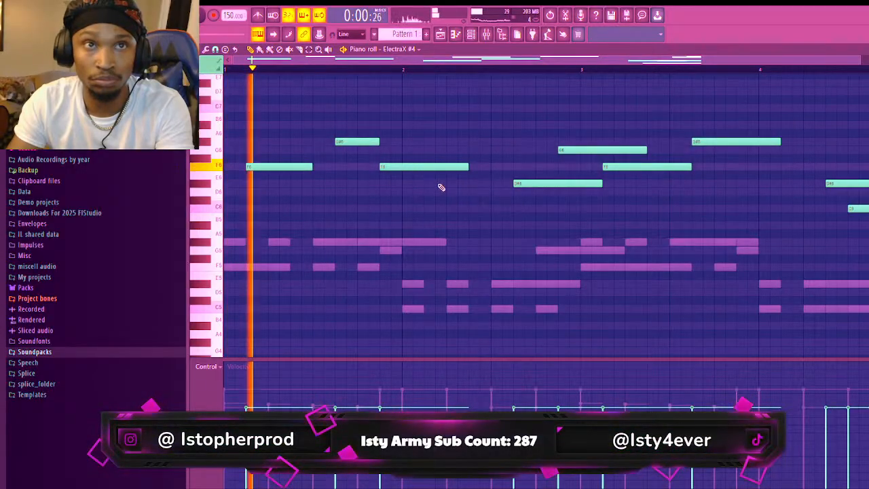
{"action": "left_click", "coordinate": [439, 184]}
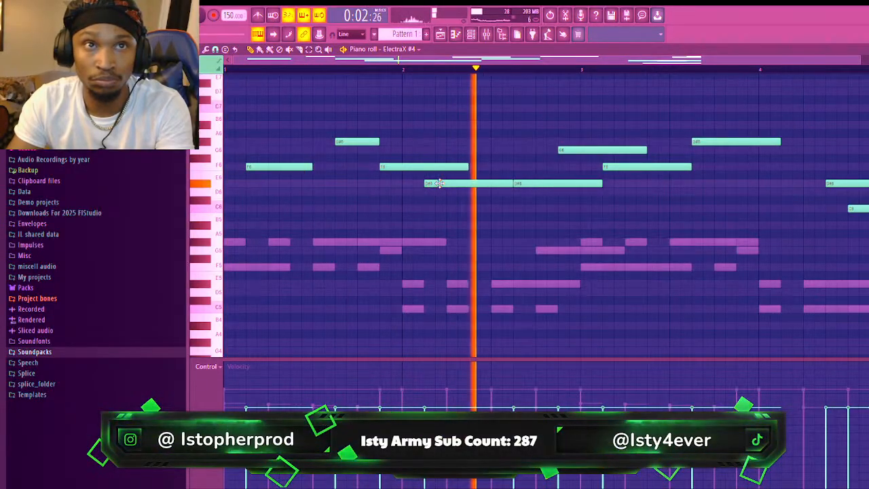
{"action": "right_click", "coordinate": [523, 184]}
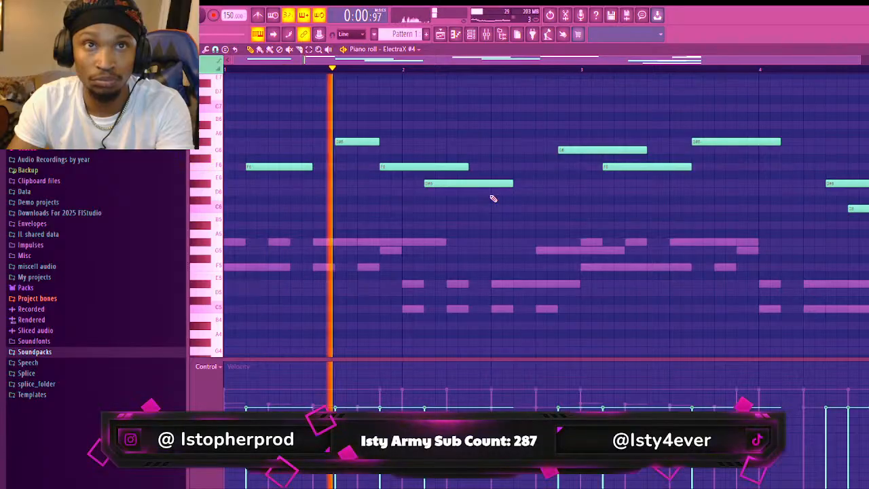
Add a two-beat C6 starting halfway through beat 2 of bar 2, trying D6 on beat 3 first
{"action": "left_click", "coordinate": [493, 192]}
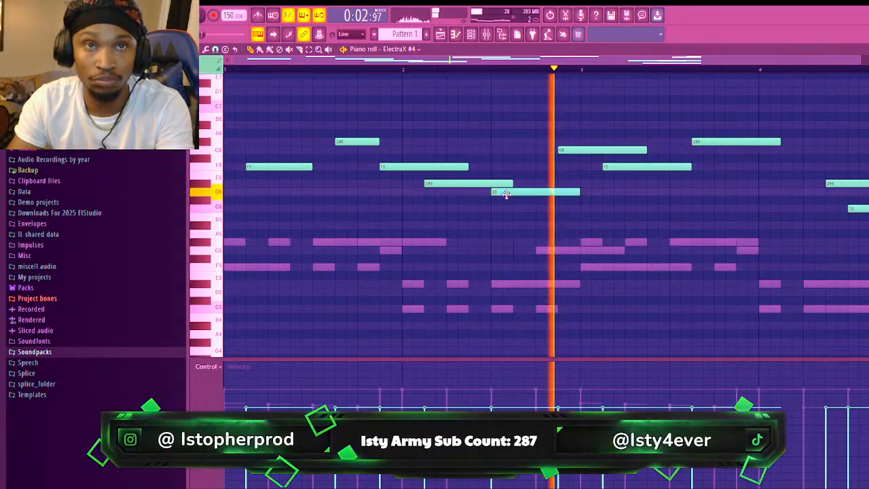
{"action": "left_click_drag", "start_coordinate": [506, 193], "coordinate": [504, 210]}
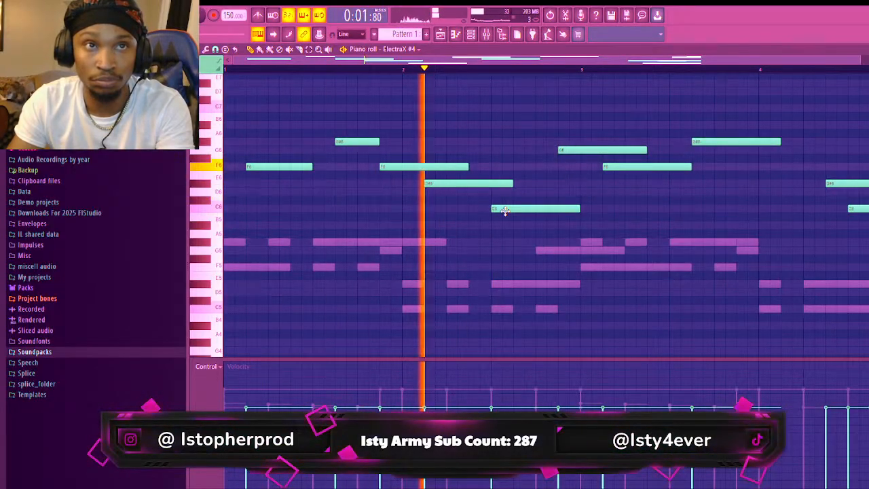
{"action": "left_click_drag", "start_coordinate": [504, 210], "coordinate": [477, 206]}
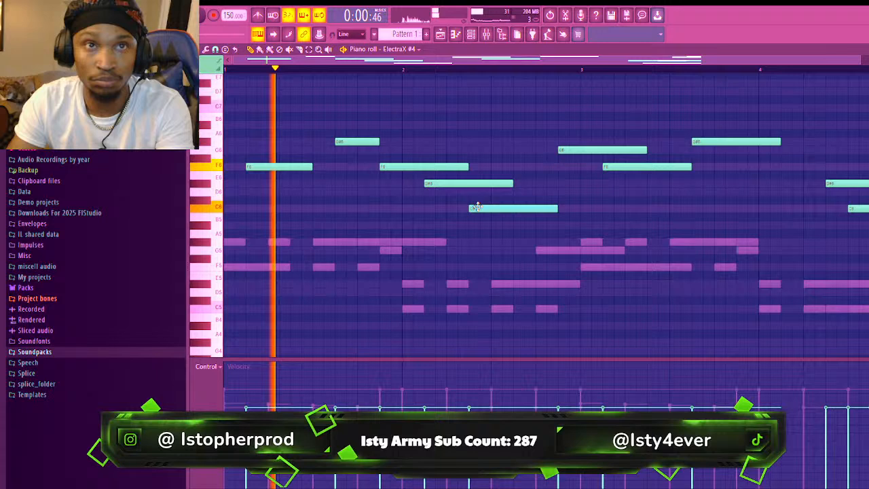
Add a two-beat D#6 on beat 3 of bar 2 and a two-beat F6 starting halfway through beat 3
{"action": "left_click", "coordinate": [470, 166]}
{"action": "left_click_drag", "start_coordinate": [487, 167], "coordinate": [512, 167]}
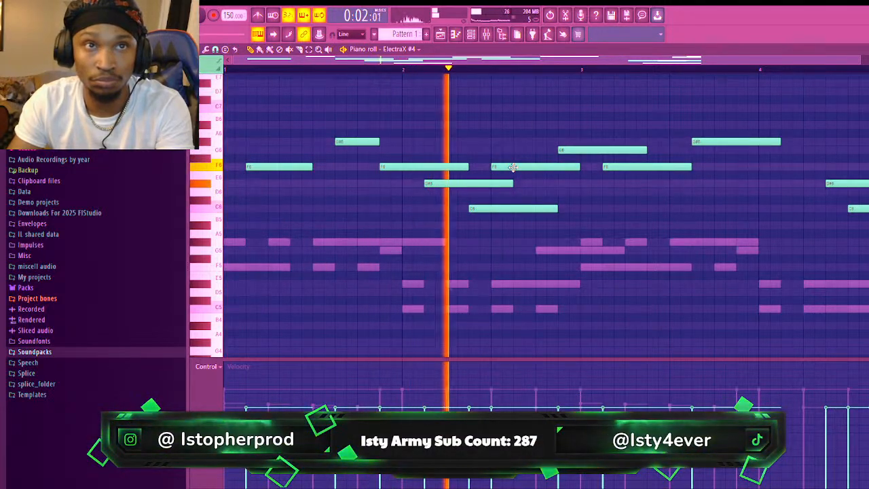
{"action": "left_click_drag", "start_coordinate": [513, 175], "coordinate": [512, 185]}
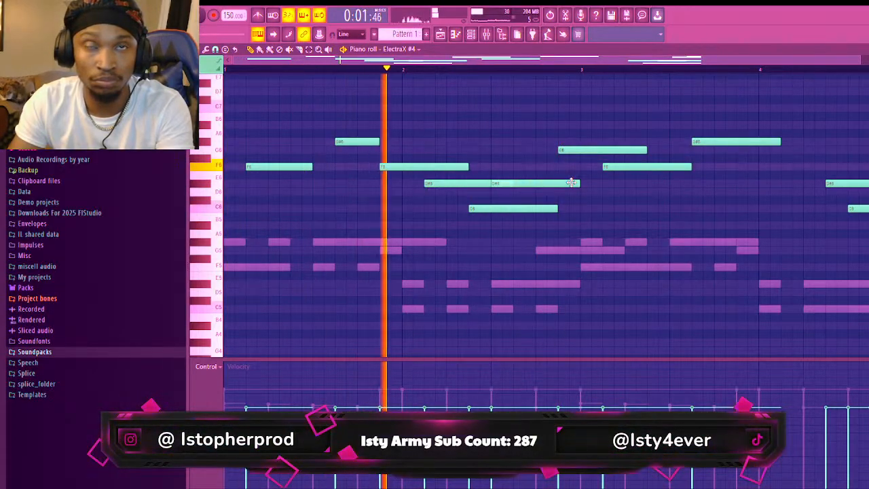
{"action": "left_click", "coordinate": [516, 167]}
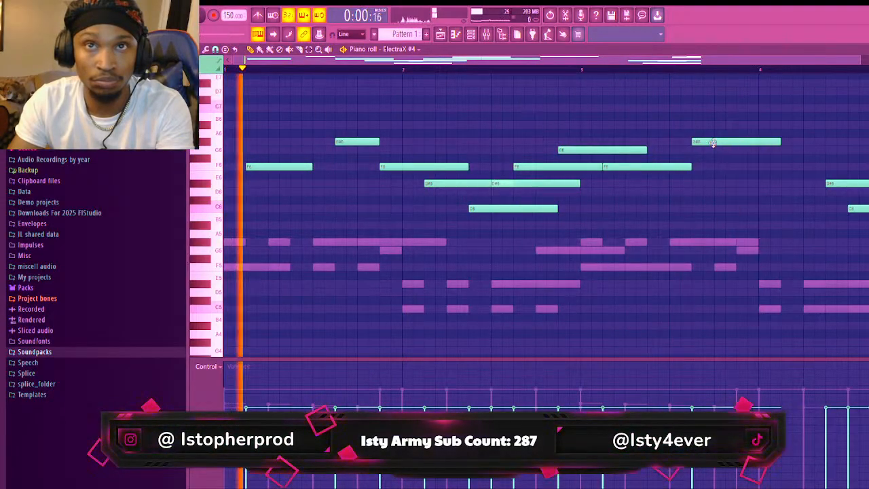
In bar 3, move the G#6 one beat earlier, add an F6 halfway through beat 3, and add a two-and-a-half-beat D#6 on beat 4
{"action": "left_click_drag", "start_coordinate": [712, 143], "coordinate": [672, 141]}
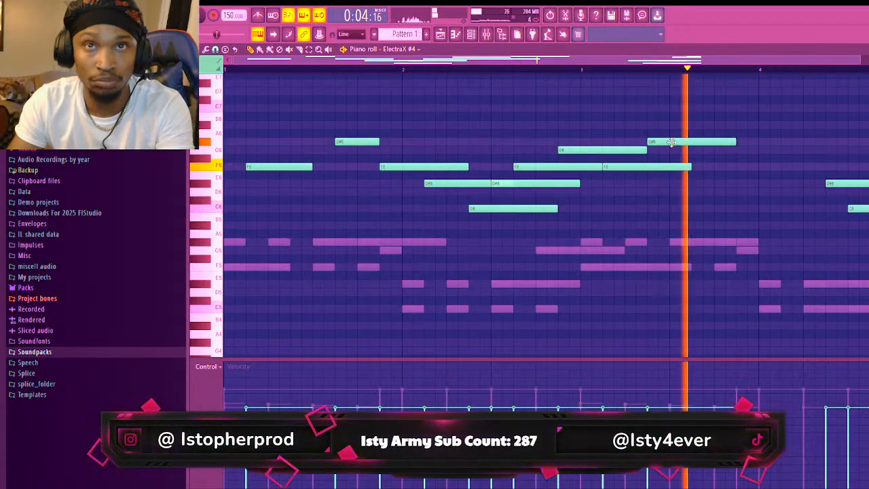
{"action": "left_click", "coordinate": [674, 151]}
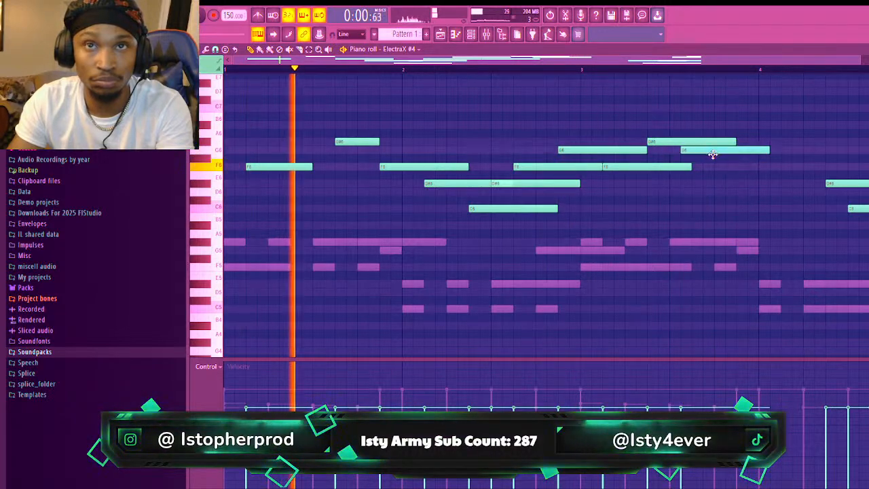
{"action": "left_click_drag", "start_coordinate": [695, 150], "coordinate": [712, 175]}
{"action": "left_click", "coordinate": [718, 182]}
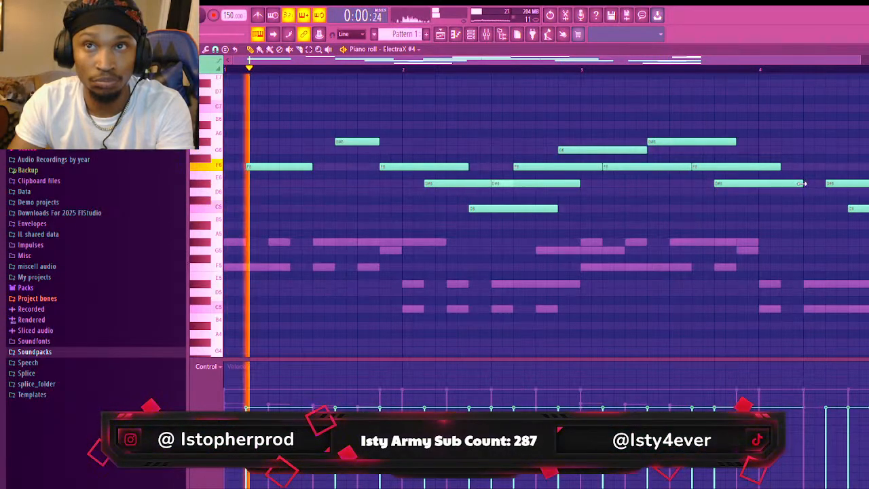
{"action": "left_click_drag", "start_coordinate": [803, 184], "coordinate": [823, 184]}
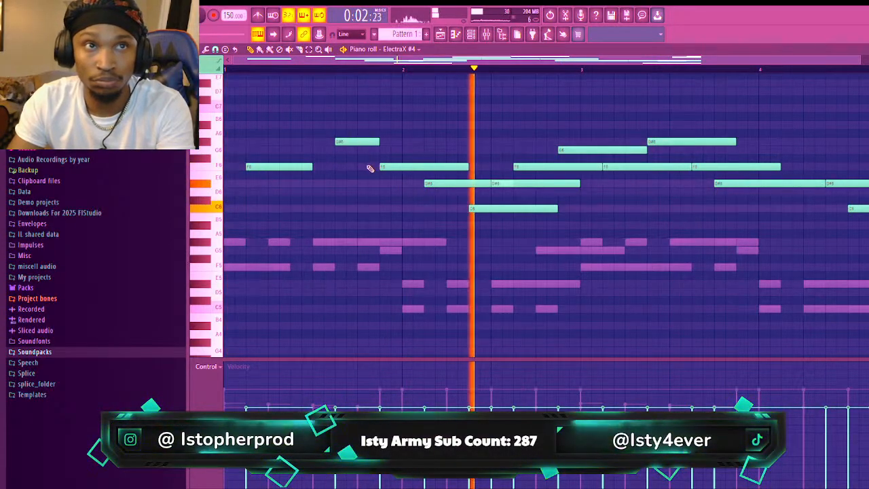
Lengthen the first F6 in bar 1 to two beats and add a two-beat G6 at the start of the bar
{"action": "left_click_drag", "start_coordinate": [312, 167], "coordinate": [334, 167]}
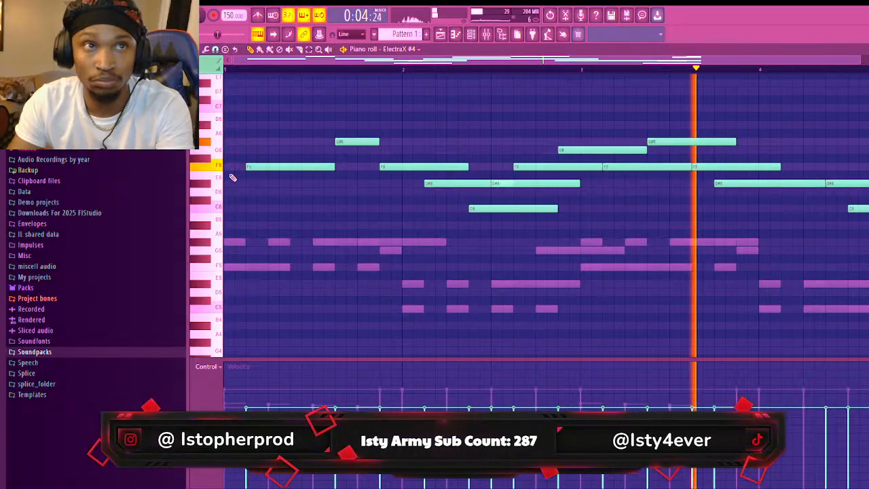
{"action": "left_click", "coordinate": [232, 149]}
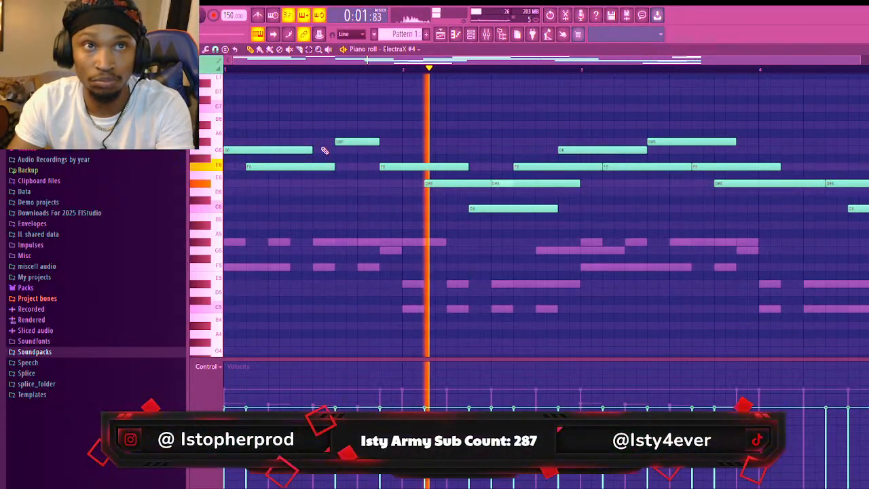
Route ElectraX #3 and ElectraX #4 to mixer tracks 3 and 4 and lower their volumes
{"action": "left_click", "coordinate": [471, 34]}
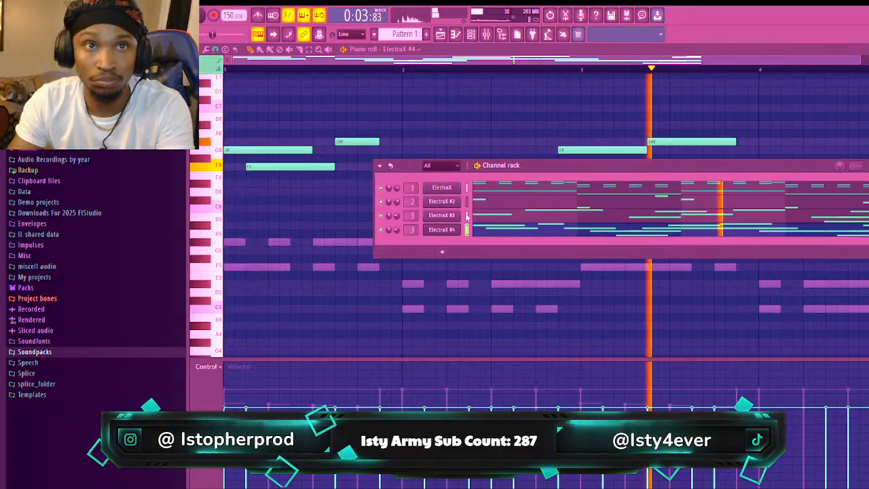
{"action": "key", "text": "F9"}
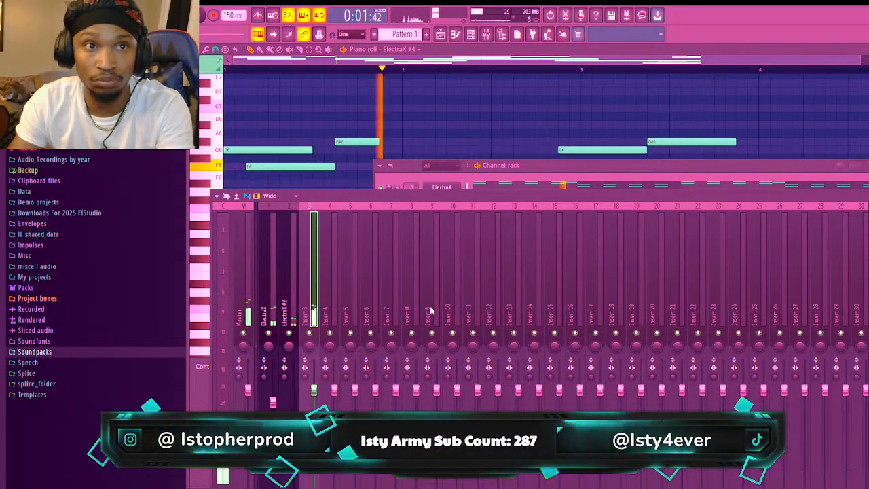
{"action": "key", "text": "ctrl+l"}
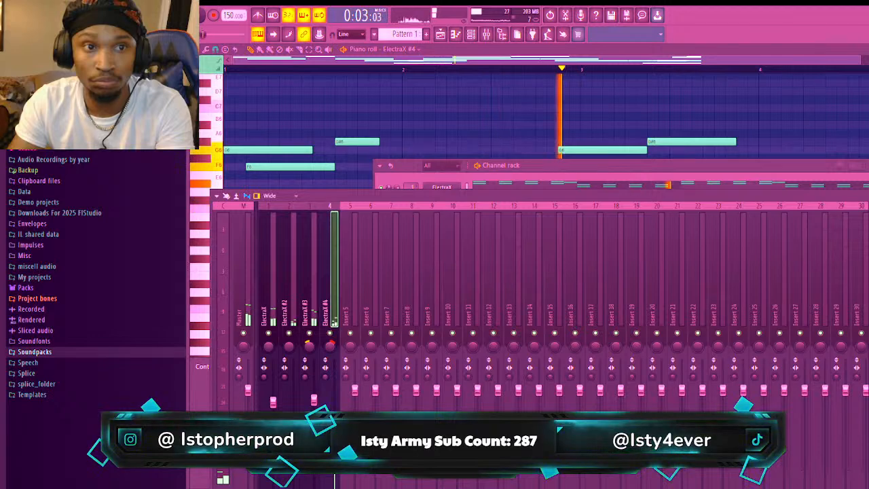
{"action": "left_click", "coordinate": [588, 177]}
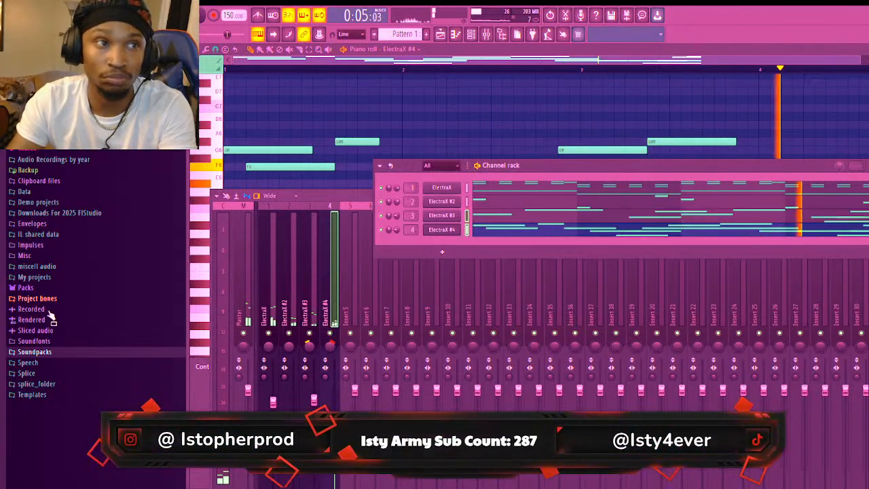
Open the HI HAT folder of the Lukrative - THE F1LTHY x LUKRATIVE KIT in the Soundpacks library
{"action": "left_click", "coordinate": [34, 351]}
{"action": "scroll", "coordinate": [44, 271], "scroll_direction": "down", "scroll_amount": 5}
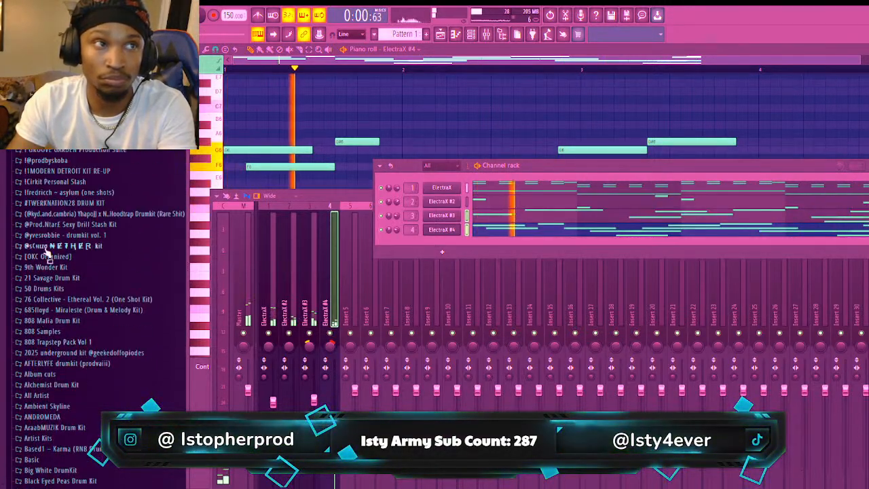
{"action": "scroll", "coordinate": [68, 258], "scroll_direction": "down", "scroll_amount": 9}
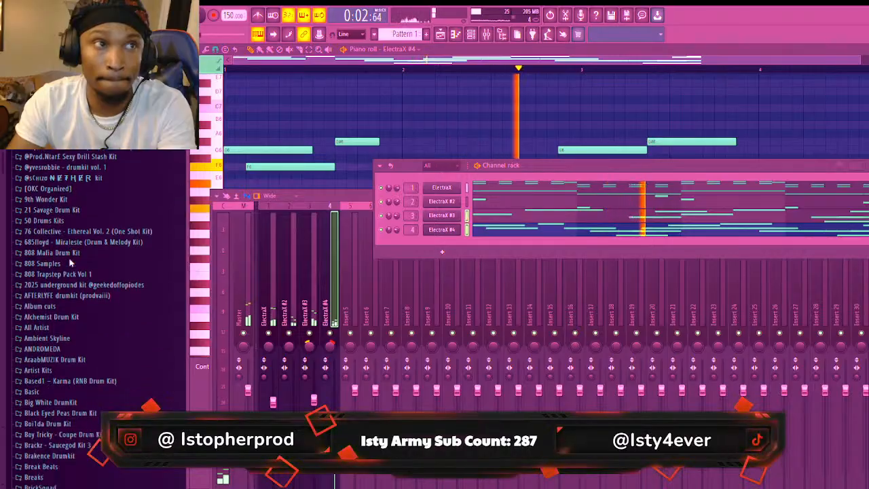
{"action": "scroll", "coordinate": [78, 347], "scroll_direction": "down", "scroll_amount": 7}
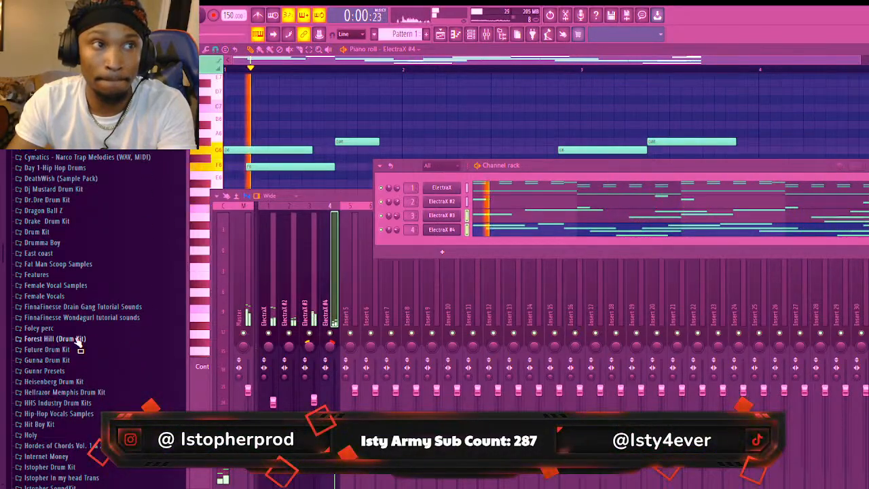
{"action": "scroll", "coordinate": [79, 345], "scroll_direction": "down", "scroll_amount": 4}
{"action": "scroll", "coordinate": [74, 327], "scroll_direction": "down", "scroll_amount": 7}
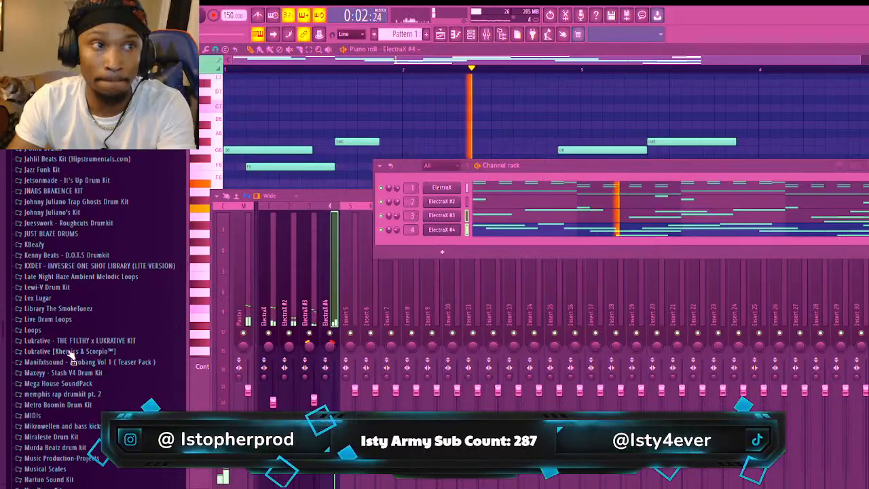
{"action": "left_click", "coordinate": [71, 348]}
{"action": "left_click", "coordinate": [69, 384]}
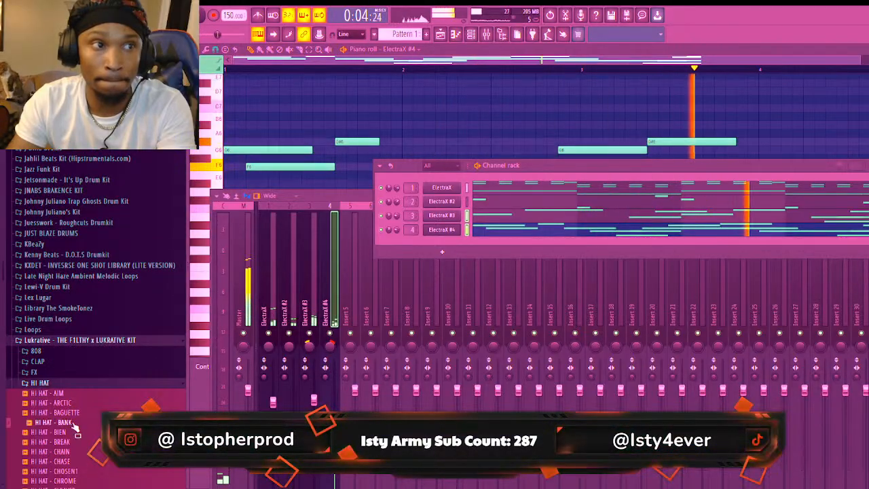
Audition the HI HAT - REIGN sample and add it to the channel rack as a new channel
{"action": "scroll", "coordinate": [80, 451], "scroll_direction": "down", "scroll_amount": 8}
{"action": "left_click", "coordinate": [70, 393]}
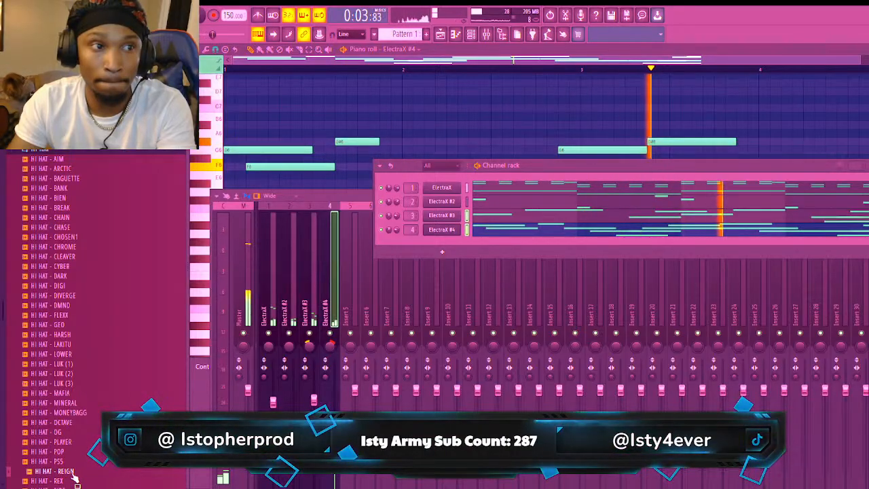
{"action": "left_click_drag", "start_coordinate": [440, 245], "coordinate": [441, 245]}
Paint a run of sixteenth-note C5 hits for the HI HAT - REIGN channel across the four-bar pattern
{"action": "key", "text": "F7"}
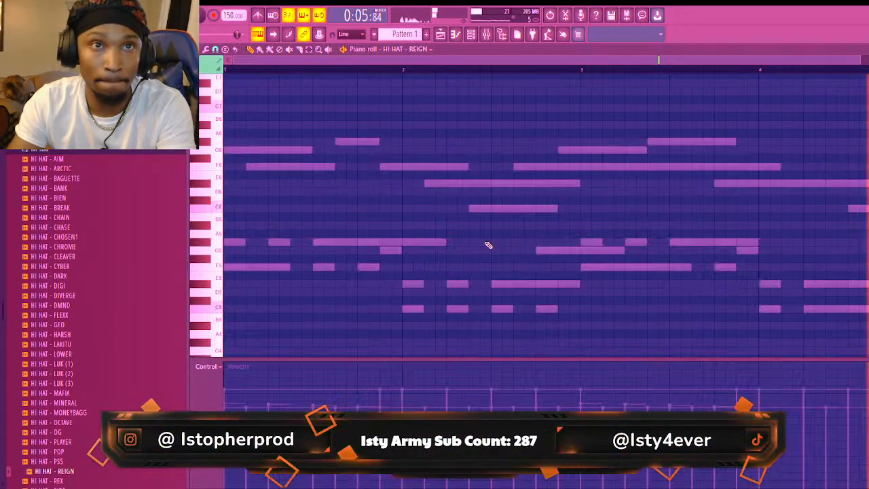
{"action": "key", "text": "space"}
{"action": "left_click", "coordinate": [269, 49]}
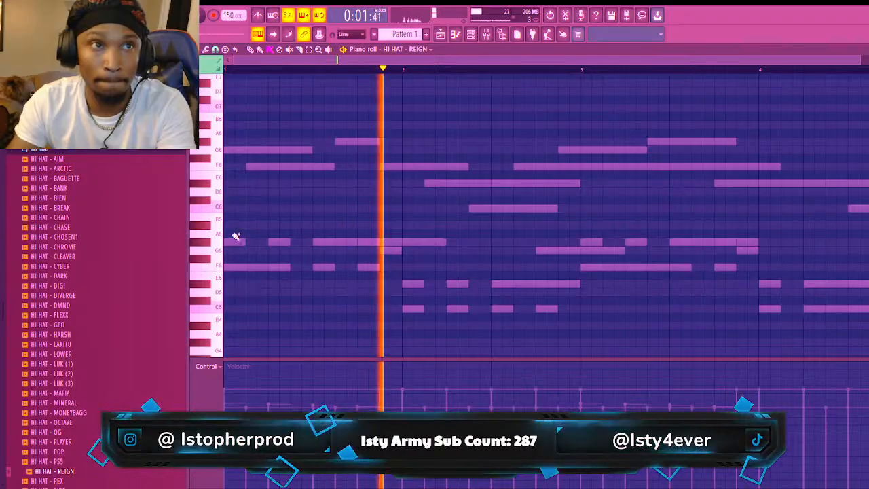
{"action": "left_click_drag", "start_coordinate": [228, 308], "coordinate": [399, 309]}
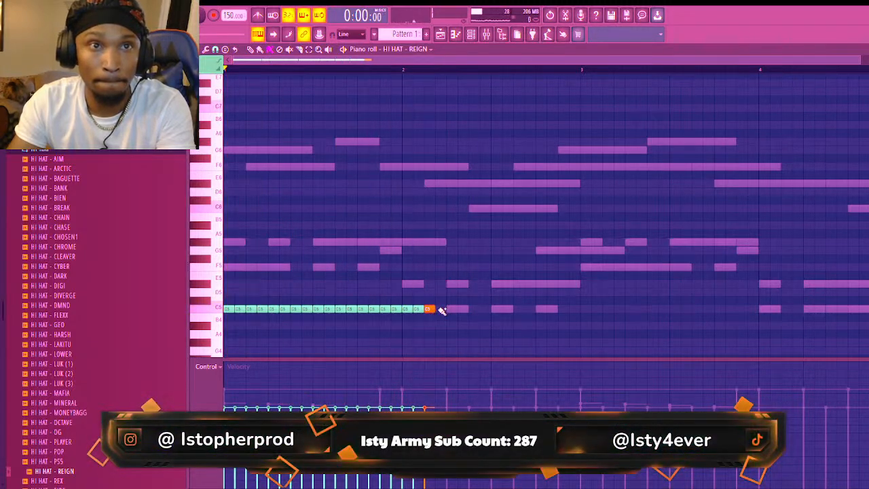
{"action": "left_click_drag", "start_coordinate": [441, 310], "coordinate": [805, 314]}
{"action": "key", "text": "space"}
{"action": "key", "text": "space"}
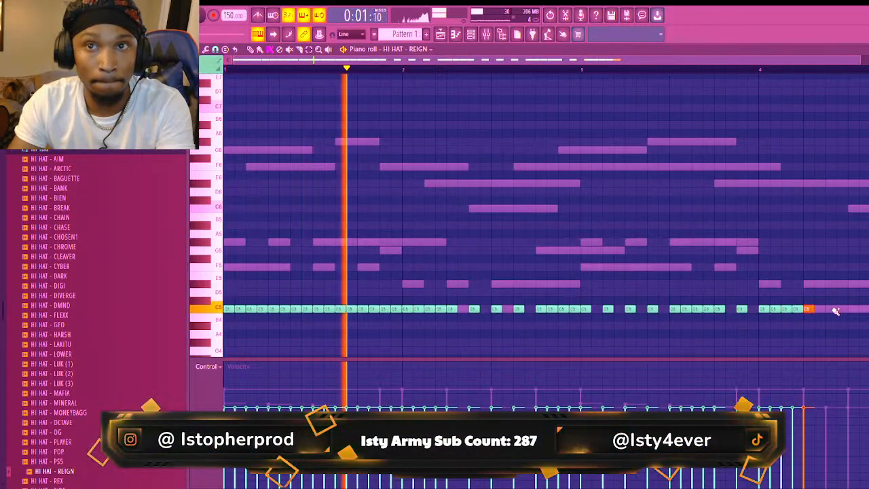
{"action": "left_click", "coordinate": [835, 311]}
{"action": "left_click", "coordinate": [854, 310]}
{"action": "left_click_drag", "start_coordinate": [868, 310], "coordinate": [868, 310]}
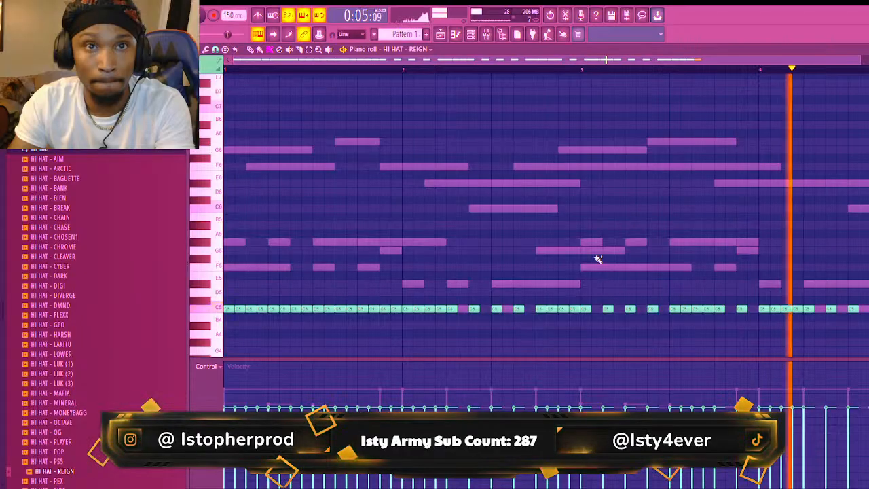
Thin out the hi-hat pattern by deleting hits late in bar 1 and add fast rolls in bars 2 and 4
{"action": "right_click", "coordinate": [330, 309]}
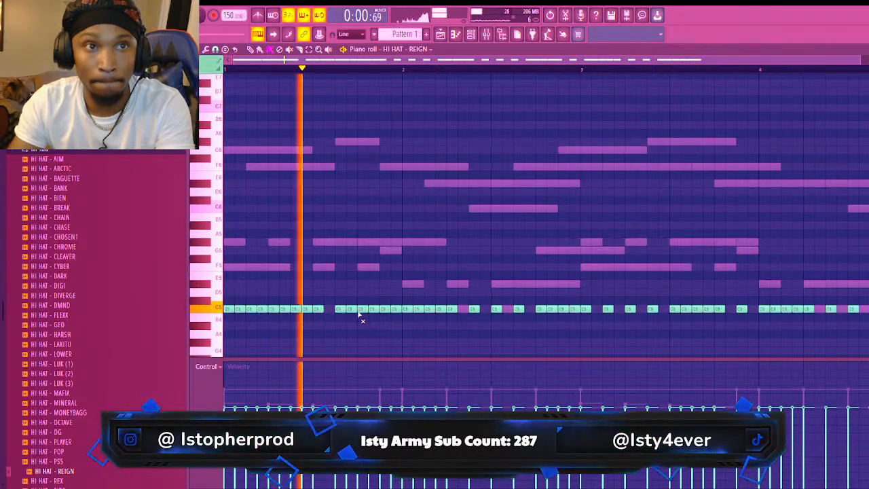
{"action": "right_click", "coordinate": [352, 310]}
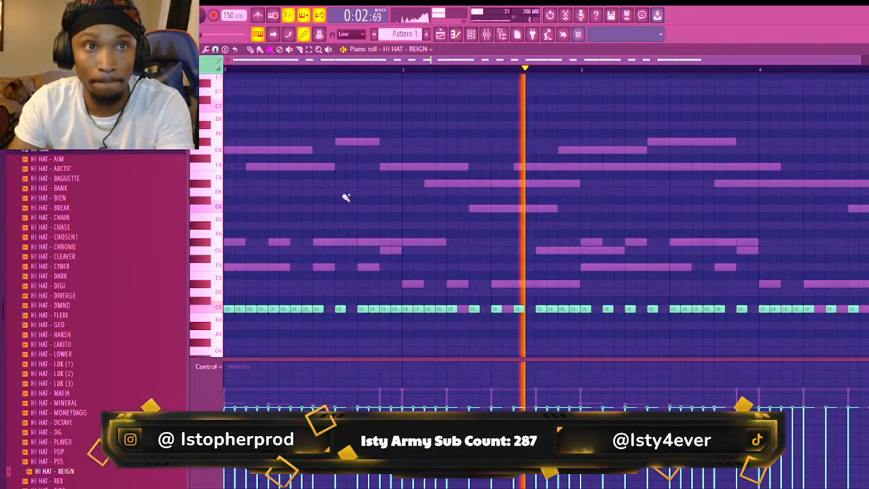
{"action": "left_click", "coordinate": [477, 310]}
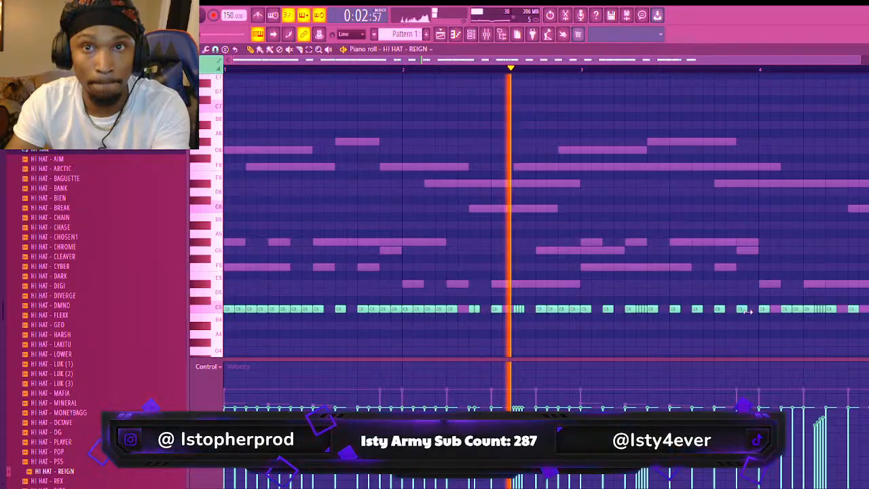
{"action": "left_click", "coordinate": [752, 311]}
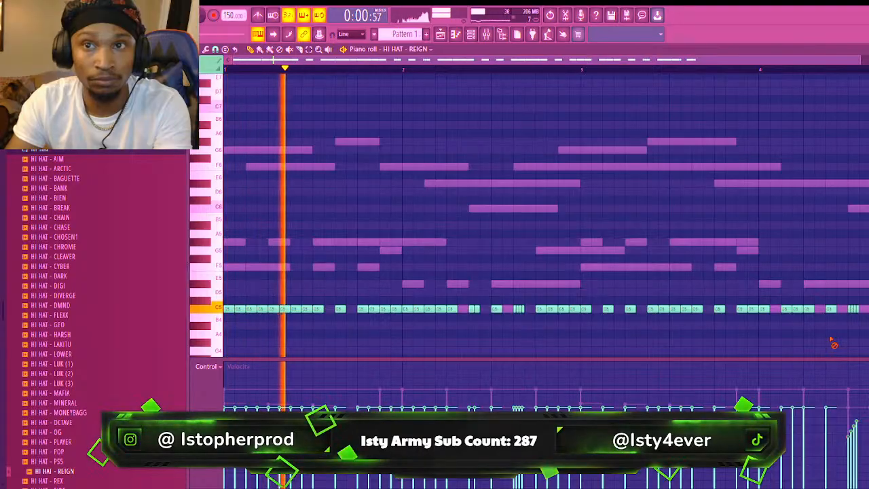
Audition the LUK hi-hat samples and replace the hi-hat channel's sample with HI HAT - LUK (2)
{"action": "left_click", "coordinate": [470, 35]}
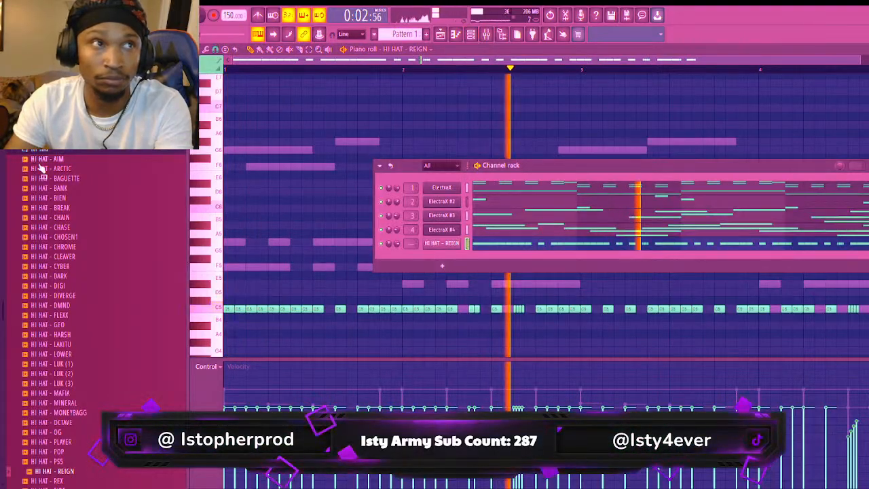
{"action": "left_click", "coordinate": [56, 374]}
{"action": "left_click", "coordinate": [64, 365]}
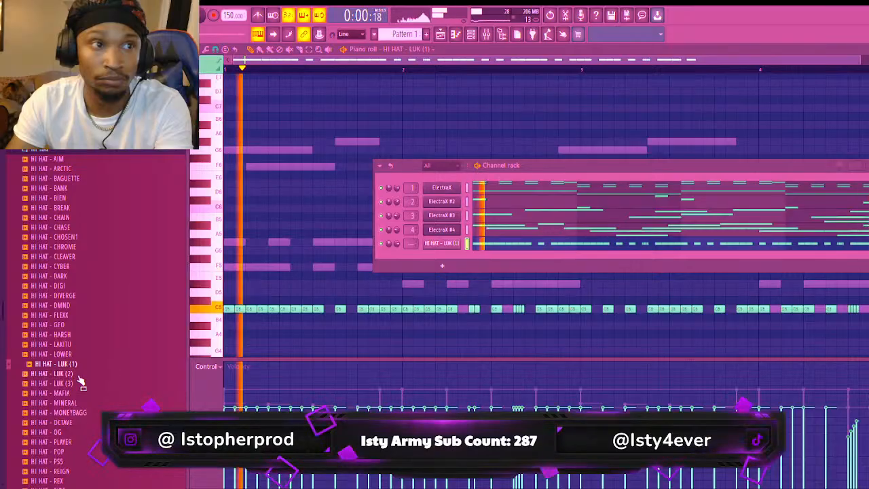
{"action": "left_click", "coordinate": [90, 373]}
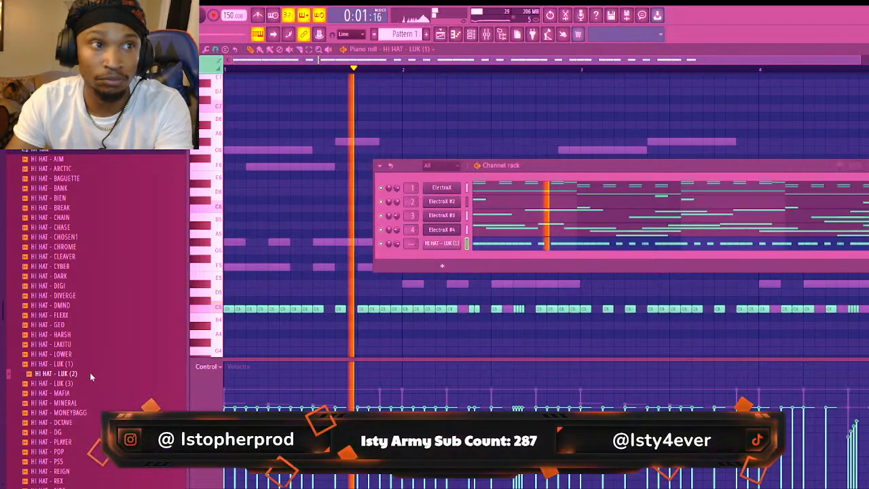
Audition samples in the kit's SNARE folder and add SNARE - RACKS to the channel rack as a new channel
{"action": "left_click", "coordinate": [39, 150]}
{"action": "left_click", "coordinate": [42, 202]}
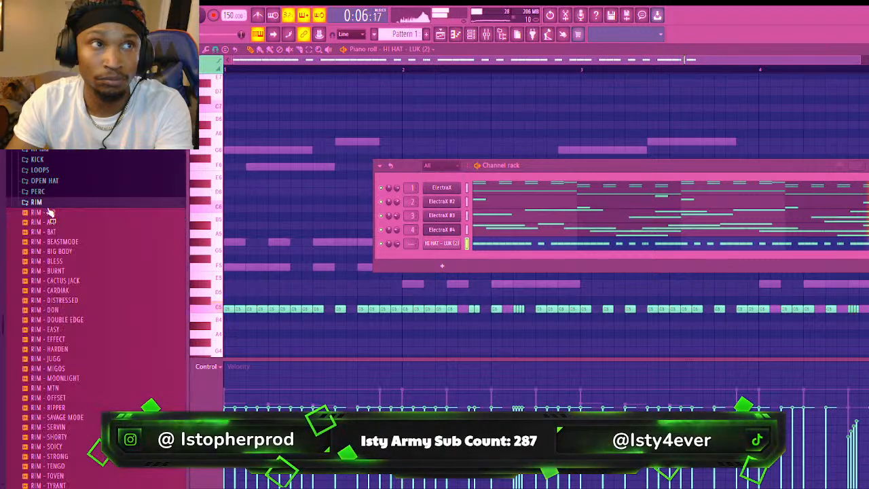
{"action": "left_click", "coordinate": [51, 203]}
{"action": "left_click", "coordinate": [53, 213]}
{"action": "scroll", "coordinate": [72, 291], "scroll_direction": "down", "scroll_amount": 5}
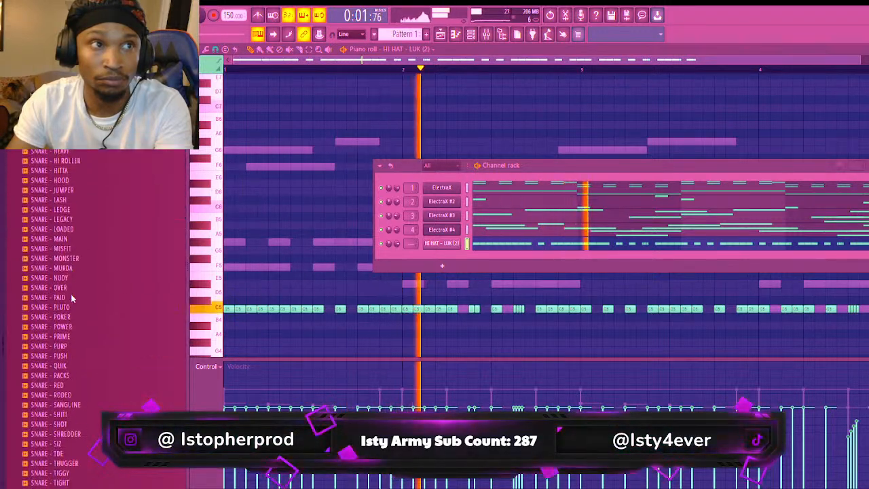
{"action": "left_click", "coordinate": [80, 321]}
{"action": "left_click", "coordinate": [86, 340]}
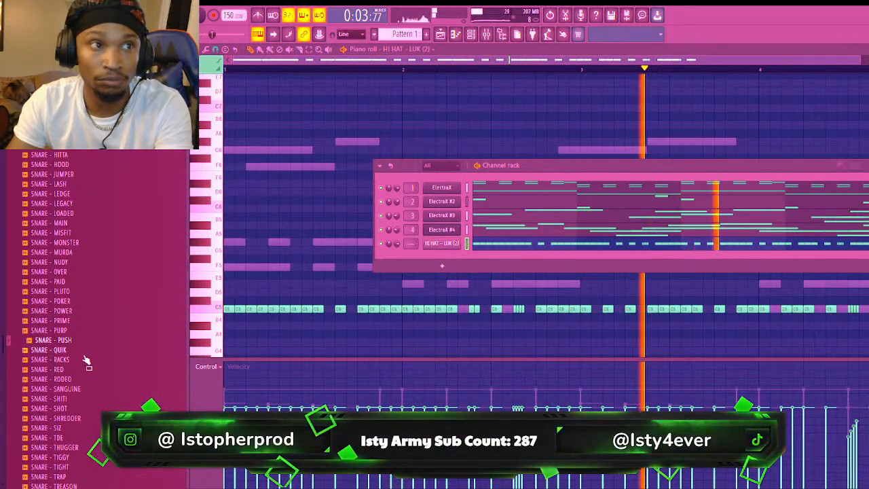
{"action": "key", "text": "Down"}
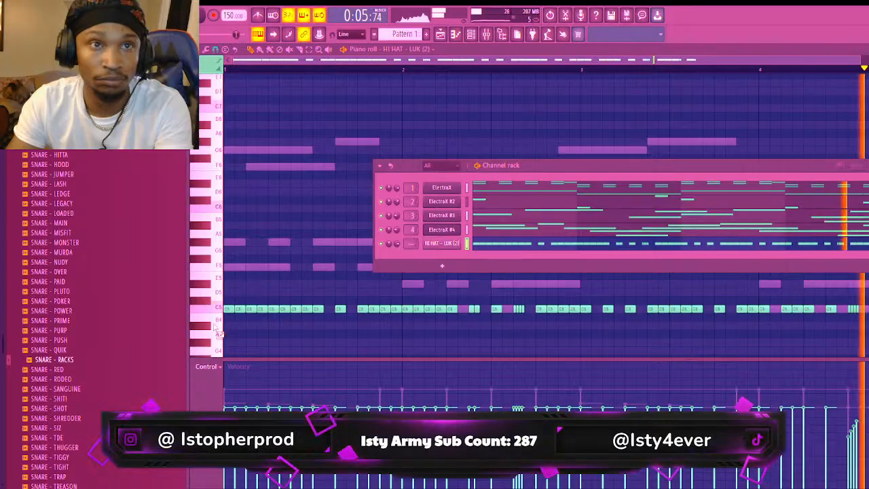
{"action": "left_click_drag", "start_coordinate": [472, 261], "coordinate": [483, 263]}
Place a C5 SNARE - RACKS hit on beat 3 of each of the four bars
{"action": "key", "text": "F7"}
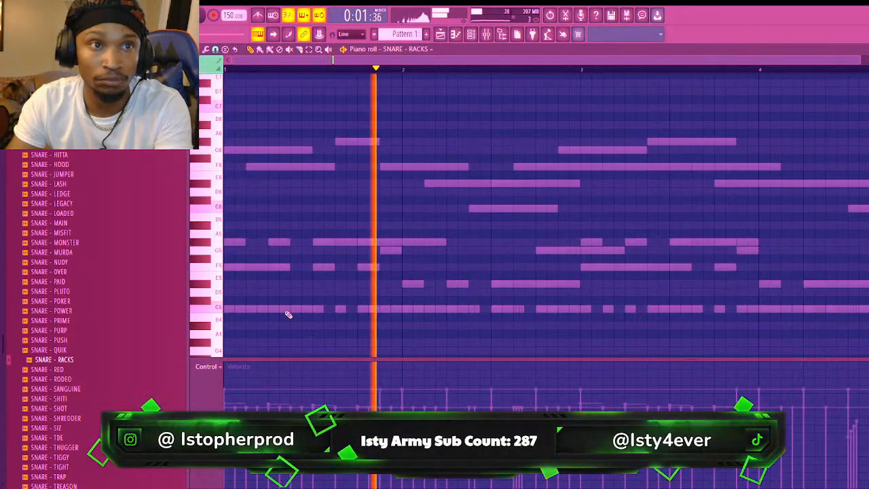
{"action": "left_click", "coordinate": [318, 309]}
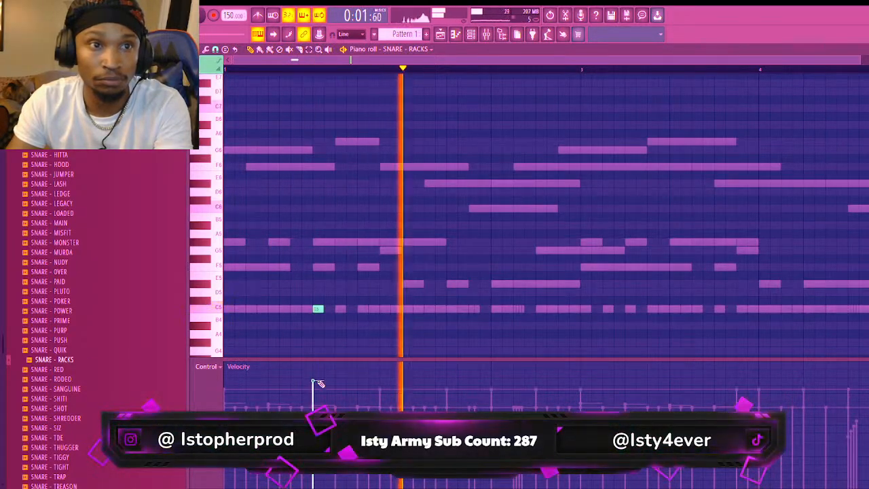
{"action": "left_click", "coordinate": [496, 309]}
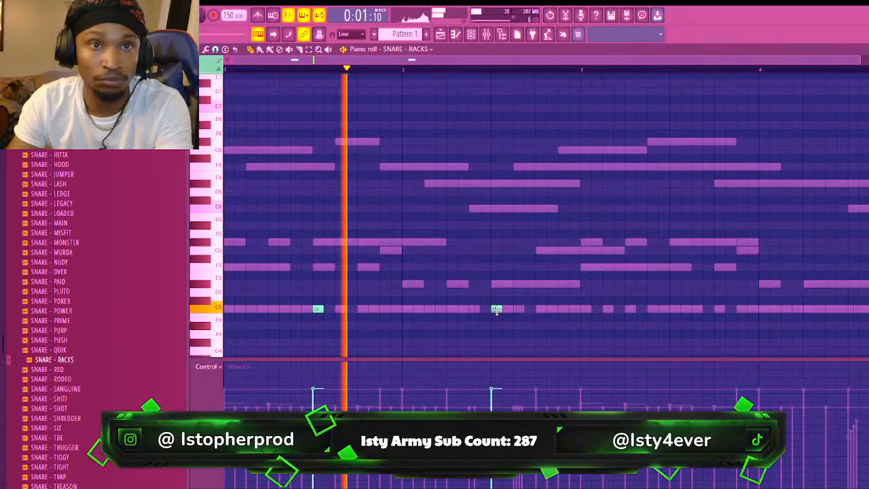
{"action": "left_click", "coordinate": [674, 310]}
{"action": "left_click", "coordinate": [852, 309]}
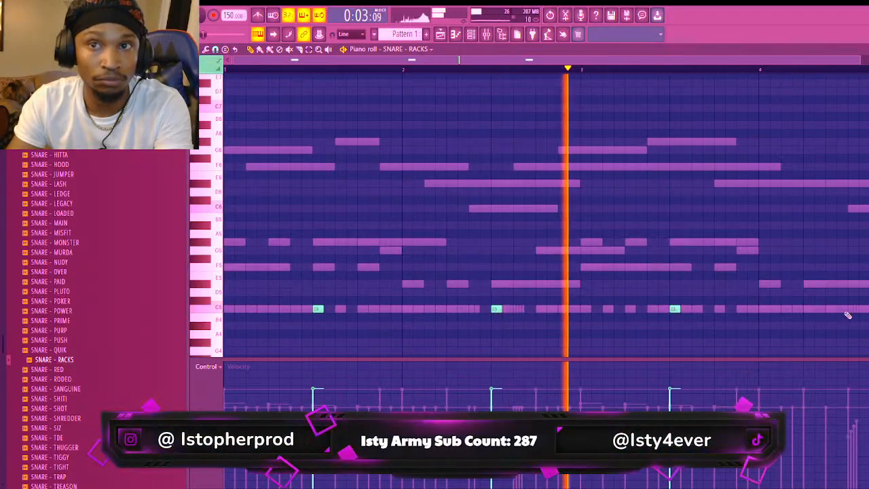
Audition more snare samples and add SNARE - TDE to the channel rack as a new channel
{"action": "key", "text": "F6"}
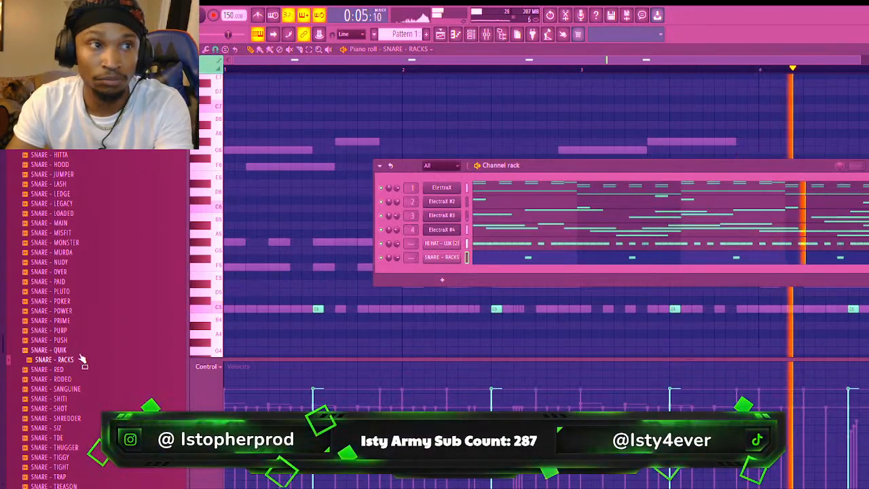
{"action": "left_click", "coordinate": [29, 419]}
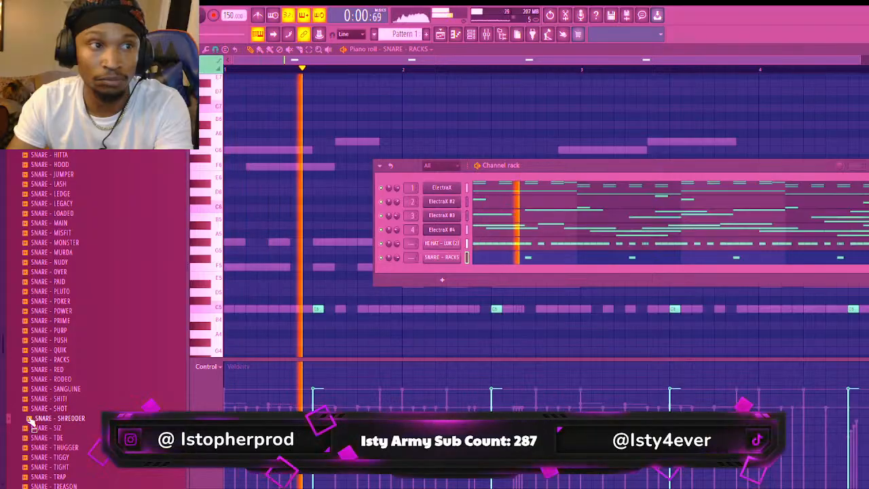
{"action": "left_click", "coordinate": [36, 428]}
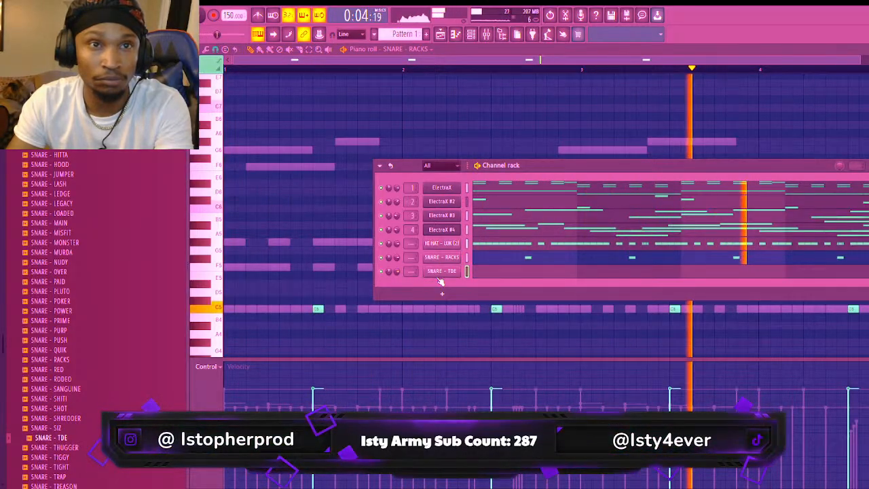
Place a syncopated pattern of C5 SNARE - TDE hits around the main snare across the four bars
{"action": "left_click", "coordinate": [496, 276]}
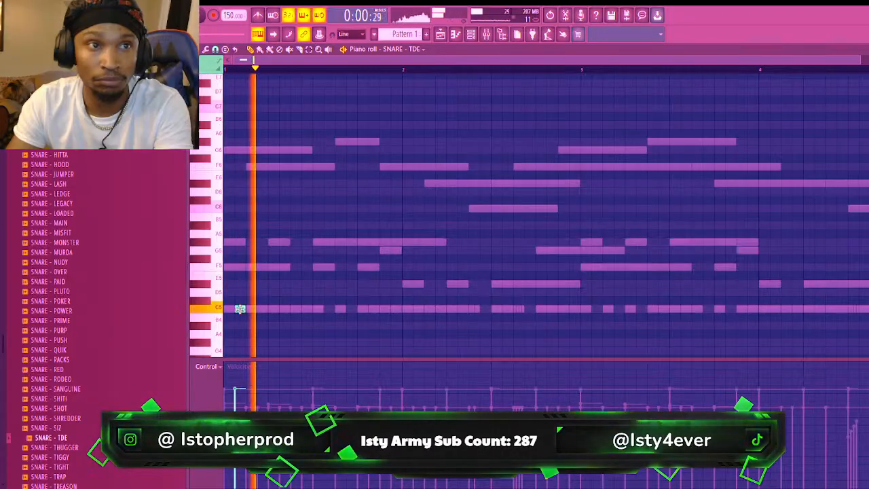
{"action": "key", "text": "space"}
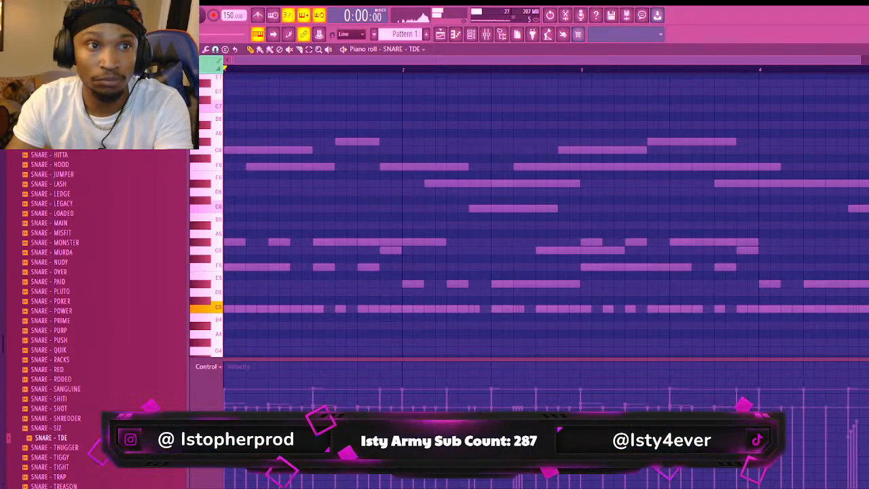
{"action": "key", "text": "space"}
{"action": "left_click", "coordinate": [386, 310]}
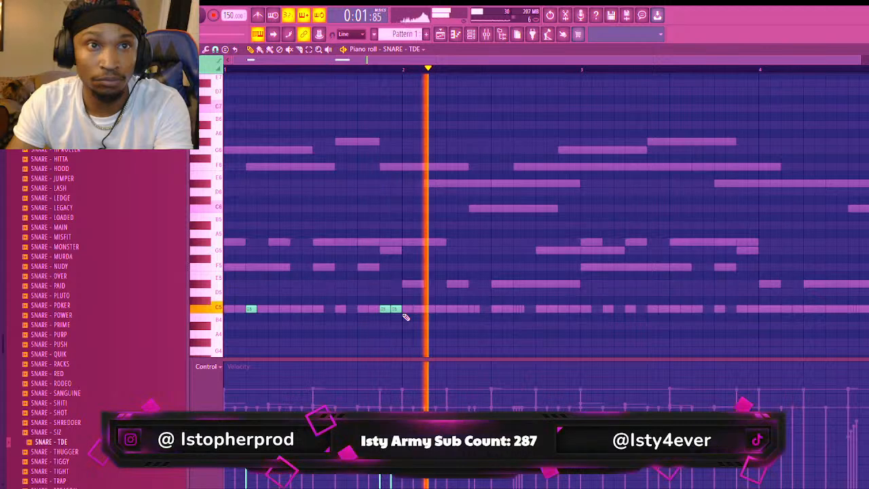
{"action": "left_click", "coordinate": [440, 309]}
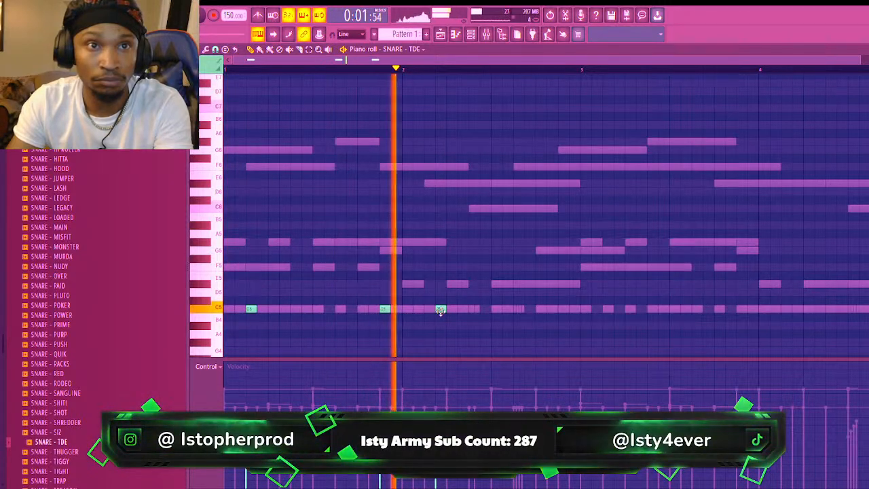
{"action": "right_click", "coordinate": [440, 311]}
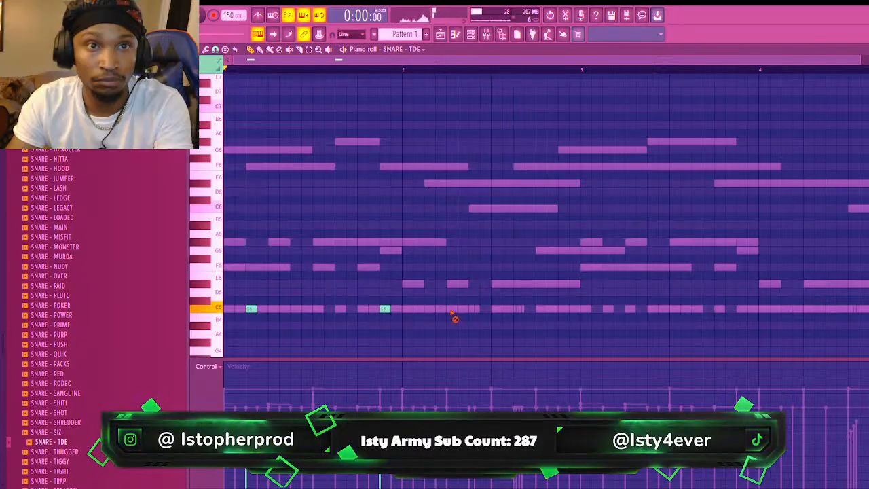
{"action": "left_click", "coordinate": [471, 309]}
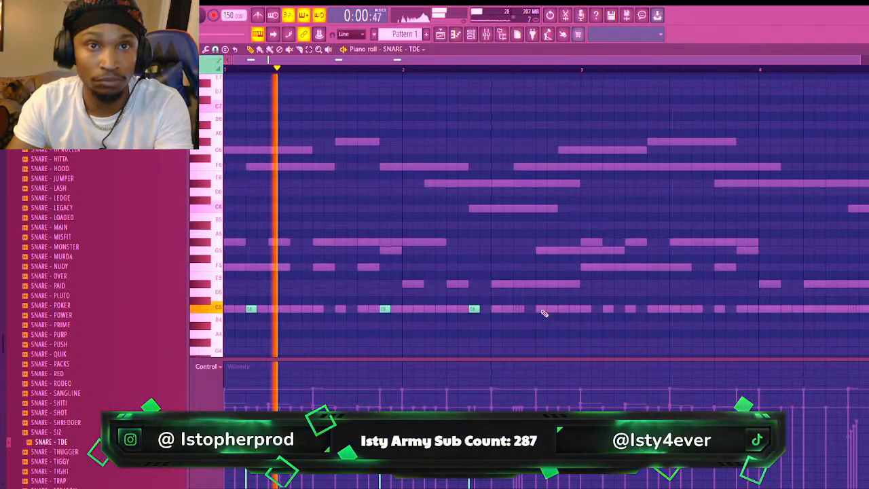
{"action": "left_click", "coordinate": [540, 310]}
{"action": "left_click", "coordinate": [562, 310]}
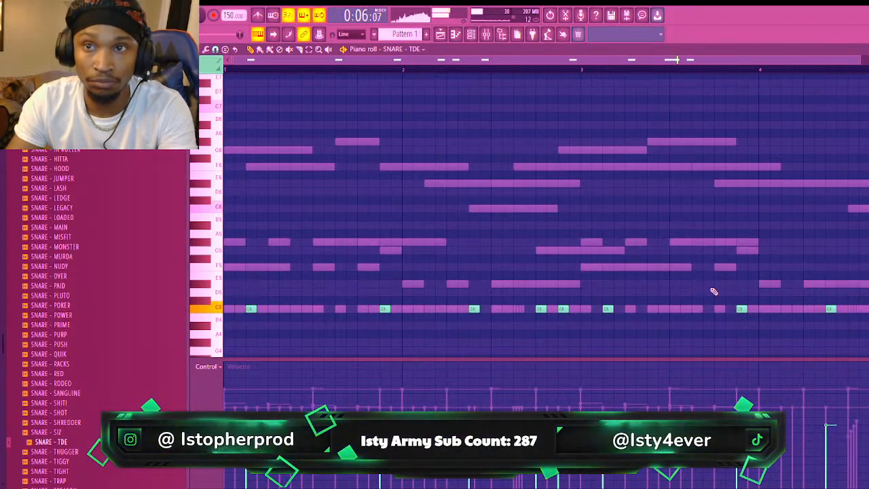
Open the kit's PERC folder and add the PERC - CASA sample to the channel rack as a new channel
{"action": "key", "text": "F6"}
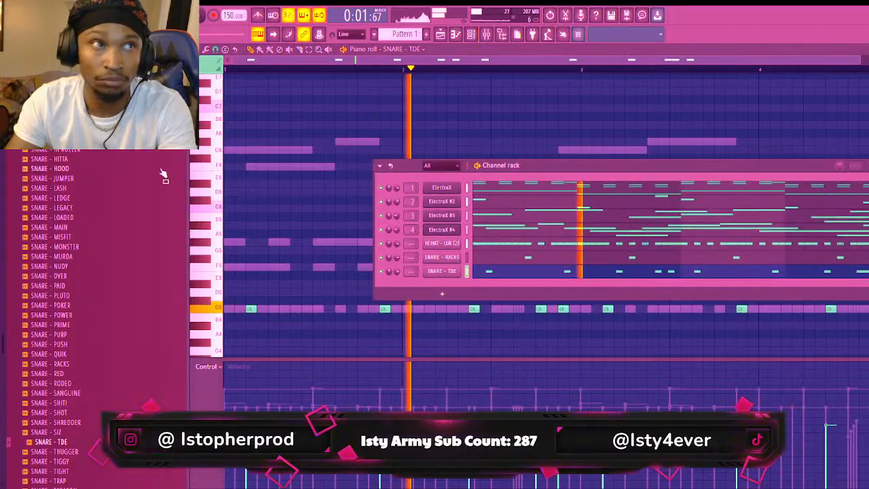
{"action": "scroll", "coordinate": [109, 203], "scroll_direction": "up", "scroll_amount": 6}
{"action": "scroll", "coordinate": [85, 202], "scroll_direction": "up", "scroll_amount": 4}
{"action": "left_click", "coordinate": [61, 161]}
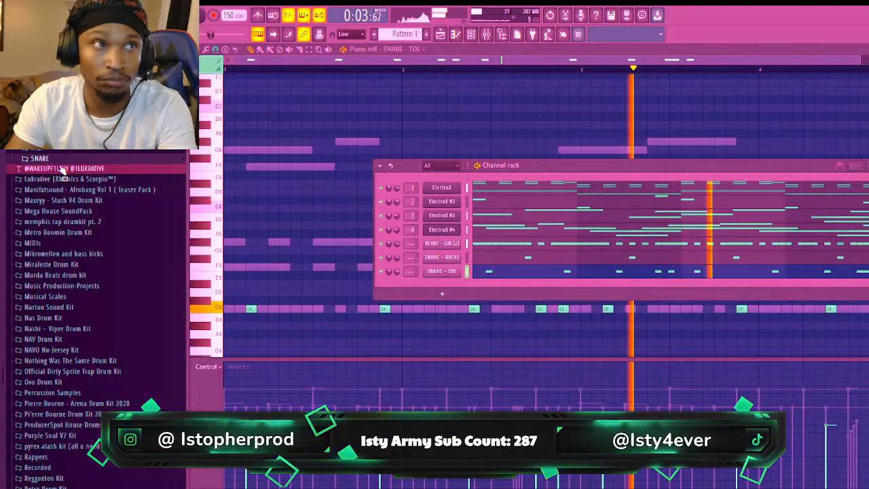
{"action": "scroll", "coordinate": [63, 161], "scroll_direction": "up", "scroll_amount": 2}
{"action": "left_click", "coordinate": [52, 195]}
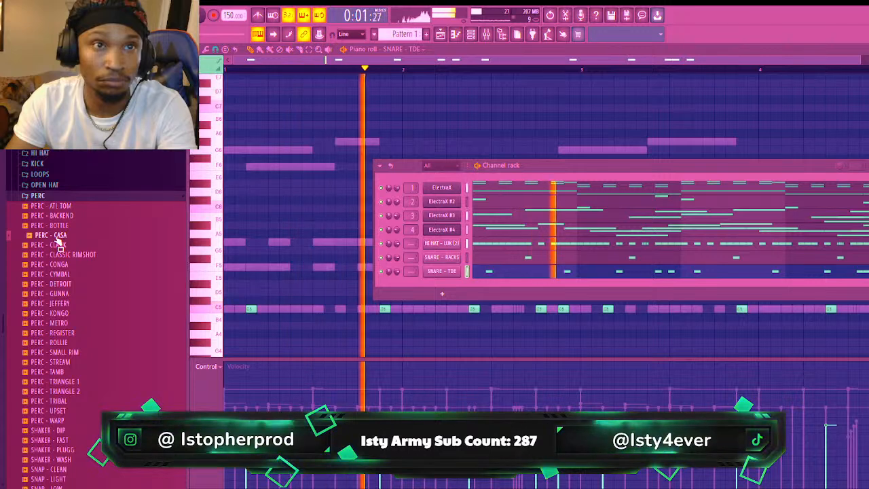
{"action": "left_click_drag", "start_coordinate": [55, 236], "coordinate": [385, 342]}
{"action": "left_click_drag", "start_coordinate": [445, 282], "coordinate": [448, 285]}
Place a syncopated pattern of C5 PERC - CASA hits across the four bars, mainly around beats 2 and 4
{"action": "left_click", "coordinate": [493, 289]}
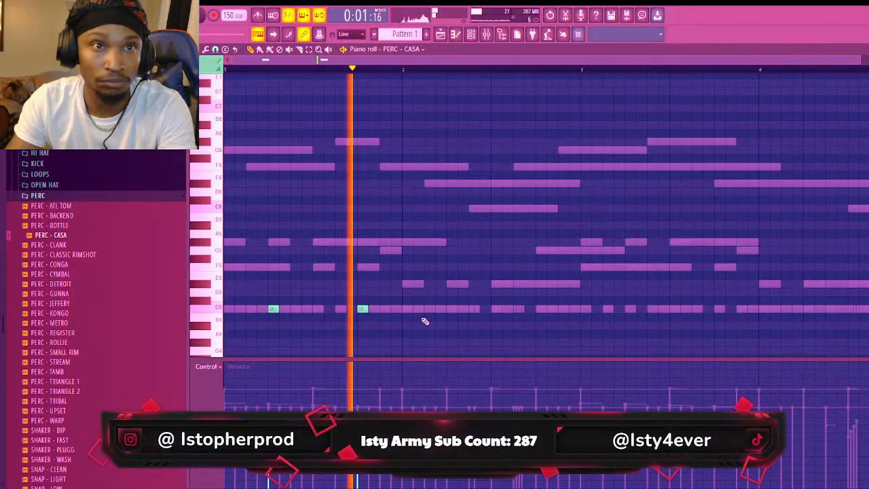
{"action": "left_click", "coordinate": [450, 310]}
{"action": "left_click", "coordinate": [540, 309]}
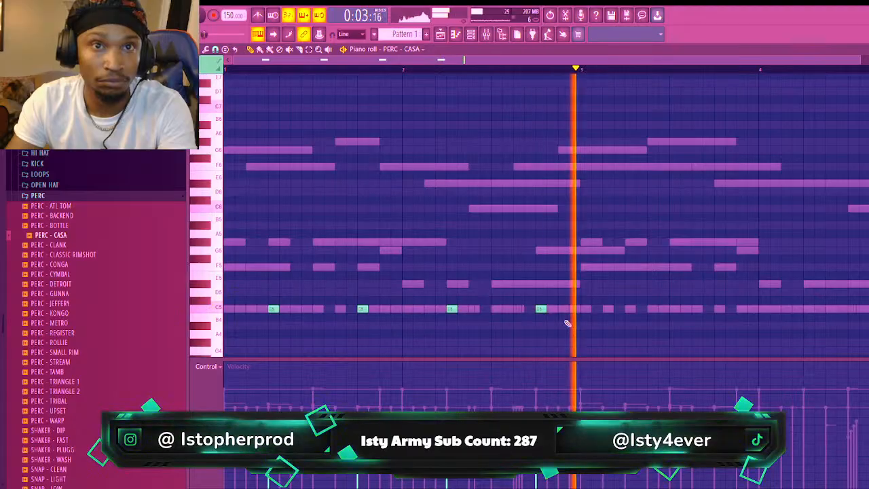
{"action": "key", "text": "space"}
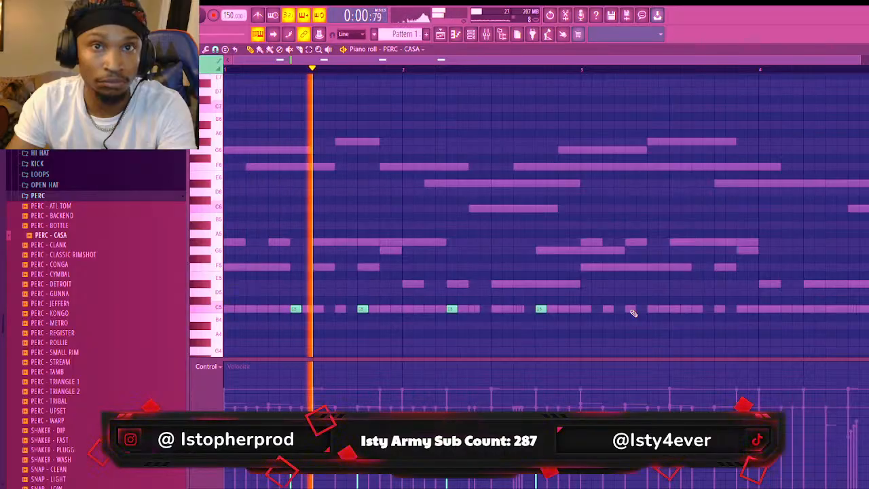
{"action": "left_click", "coordinate": [652, 310]}
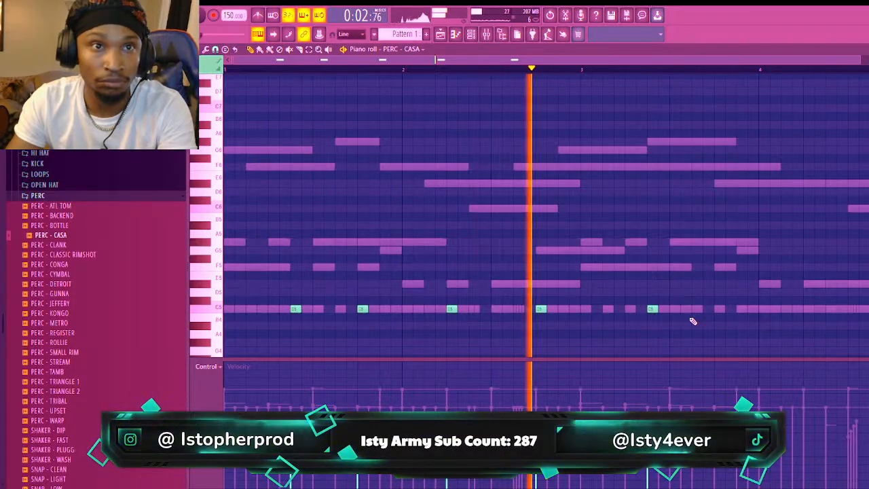
{"action": "left_click", "coordinate": [719, 309]}
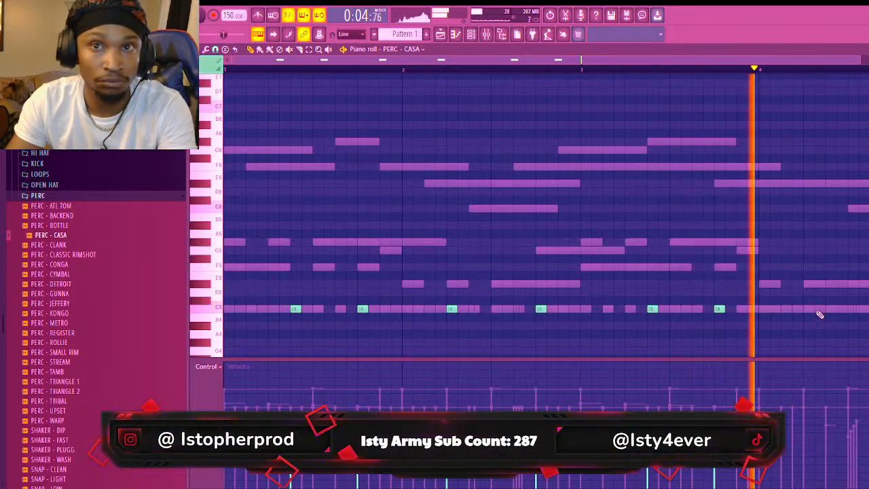
{"action": "left_click", "coordinate": [808, 310]}
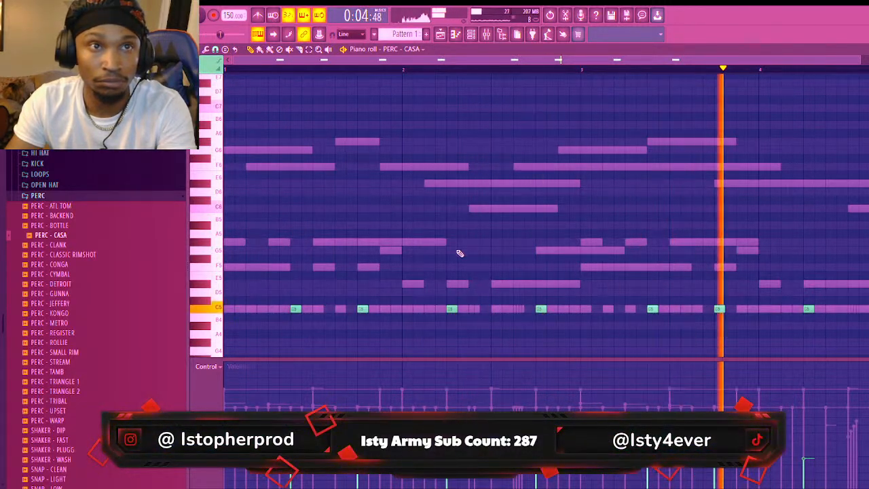
Add SHAKER - PLUGG to the channel rack as a new channel and place C5 hits on beat 2 of bars 1 and 3
{"action": "left_click", "coordinate": [471, 34]}
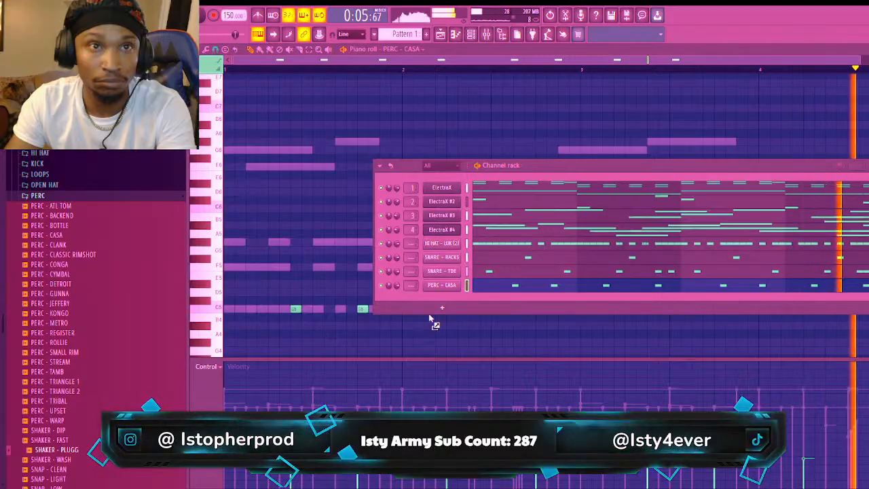
{"action": "left_click_drag", "start_coordinate": [453, 301], "coordinate": [456, 301]}
{"action": "key", "text": "F6"}
{"action": "key", "text": "space"}
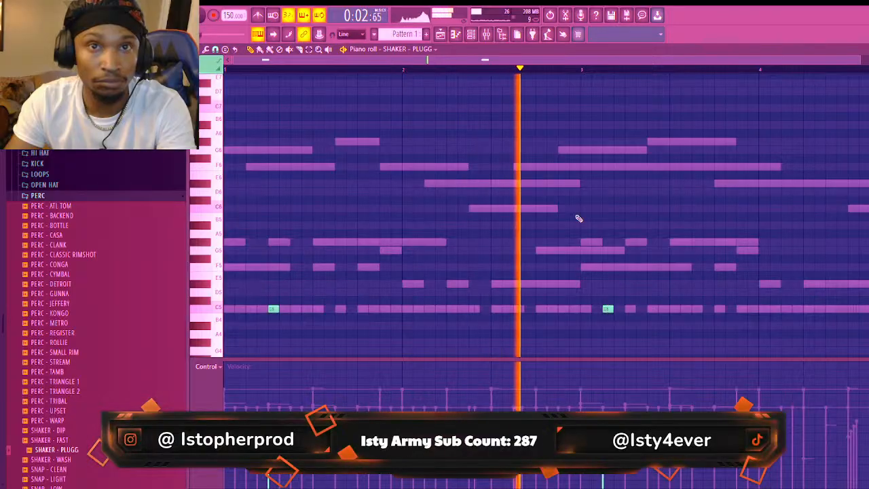
{"action": "key", "text": "F6"}
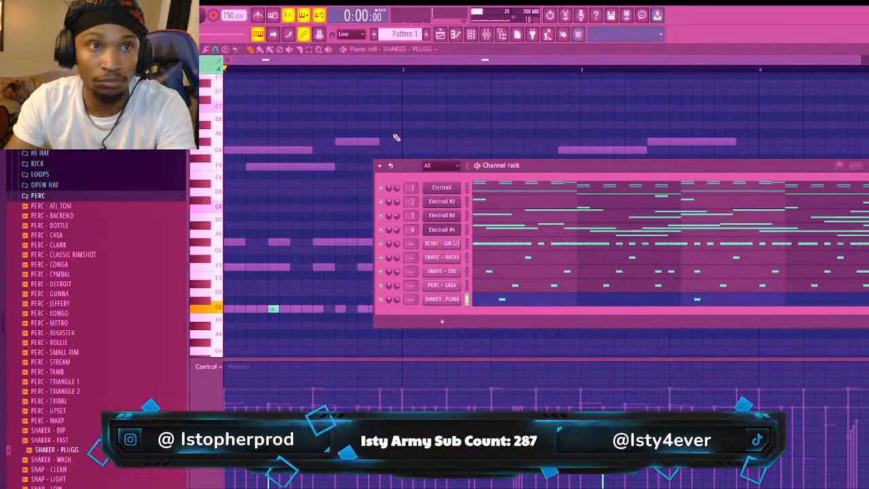
{"action": "key", "text": "F6"}
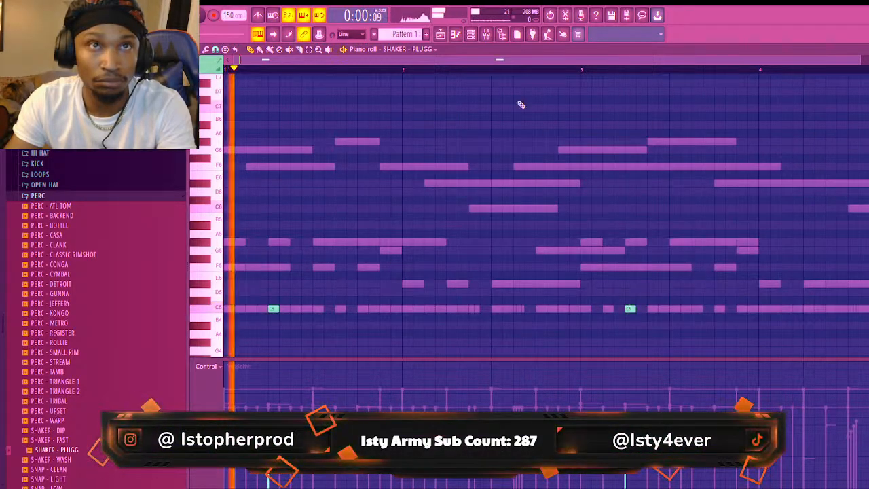
Add PERC - REGISTER as a new channel and place C5 hits late in bars 1 to 3 and at the start of bars 2 and 4
{"action": "key", "text": "F6"}
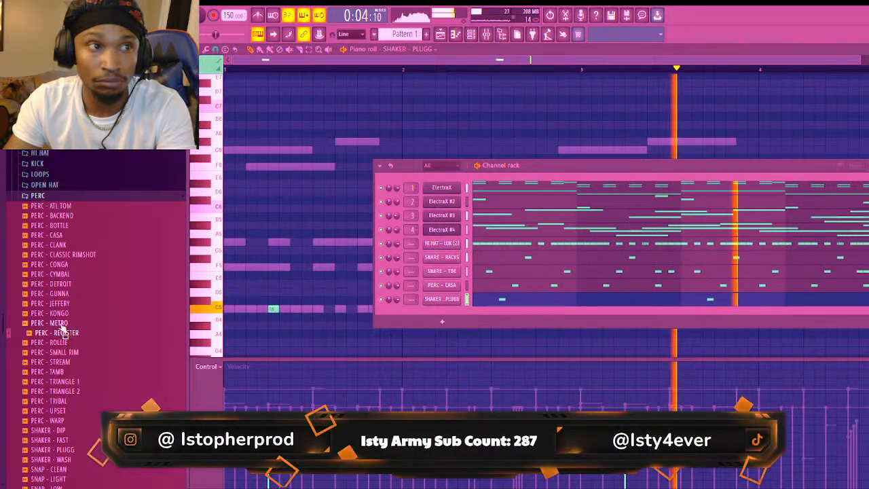
{"action": "left_click_drag", "start_coordinate": [66, 338], "coordinate": [441, 321]}
{"action": "key", "text": "F6"}
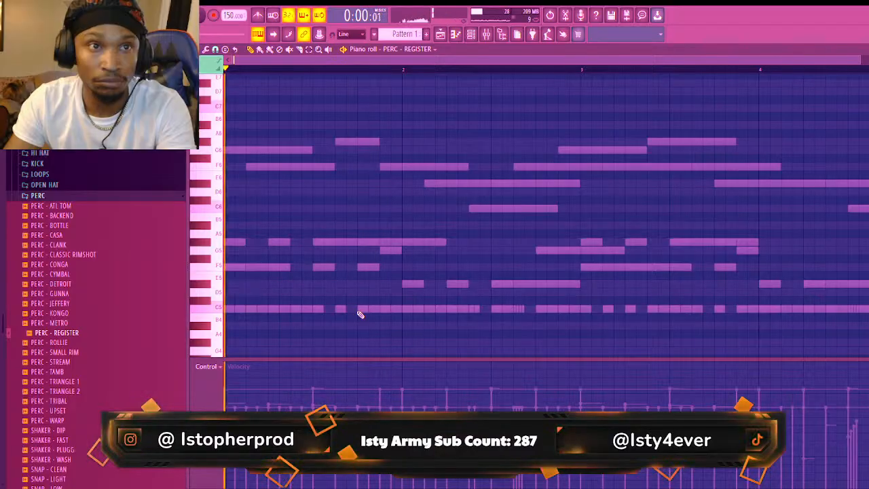
{"action": "left_click", "coordinate": [382, 310]}
{"action": "left_click", "coordinate": [403, 311]}
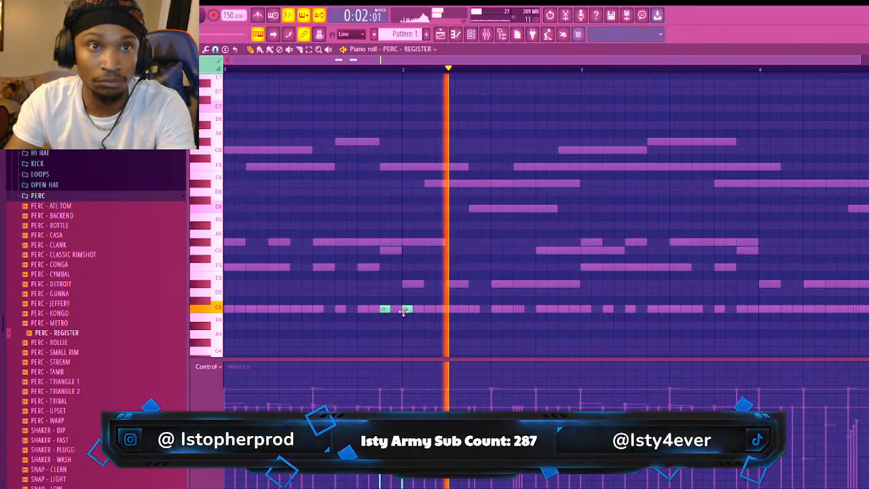
{"action": "left_click", "coordinate": [560, 309]}
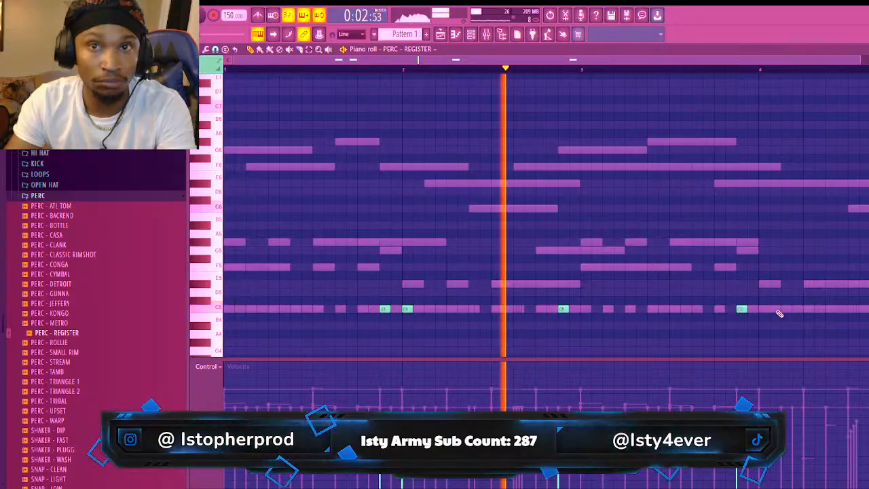
{"action": "left_click", "coordinate": [764, 310]}
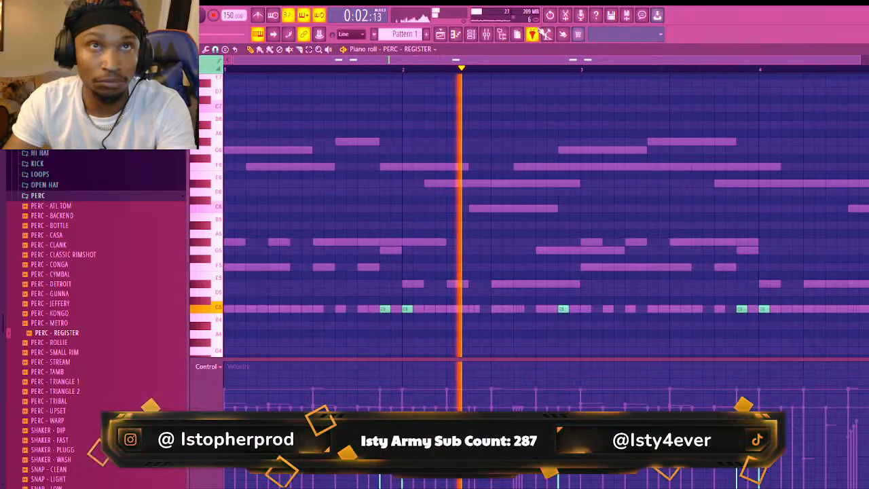
Add OPEN HAT - SIMPLE as a new channel and place C5 hits at the start of bars 1 and 3 and late in bar 1
{"action": "key", "text": "F6"}
{"action": "left_click", "coordinate": [77, 185]}
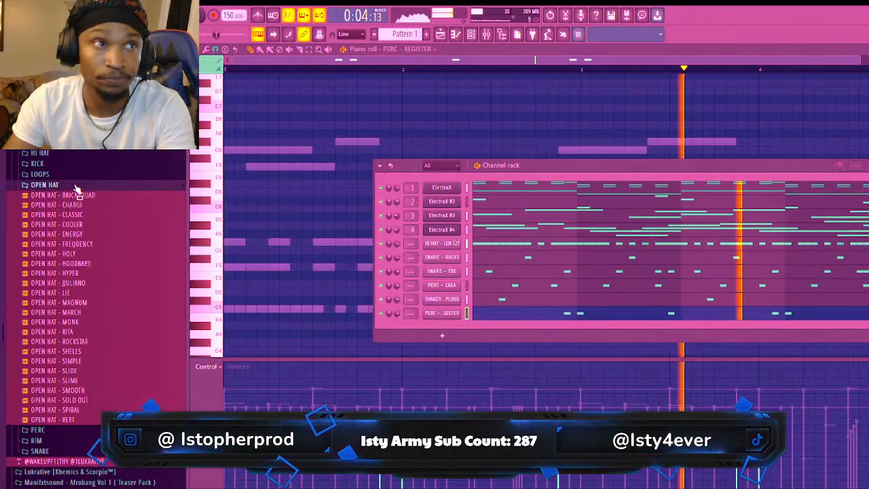
{"action": "left_click", "coordinate": [74, 361]}
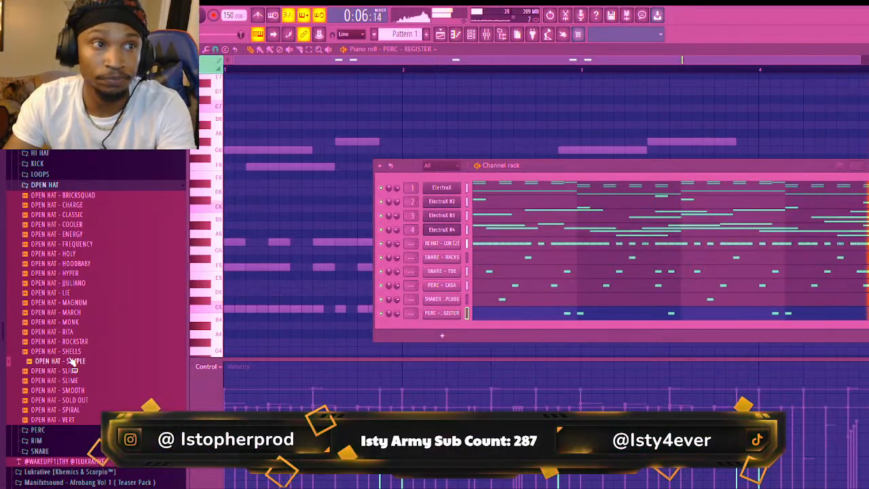
{"action": "left_click_drag", "start_coordinate": [214, 345], "coordinate": [451, 335]}
{"action": "left_click", "coordinate": [483, 328]}
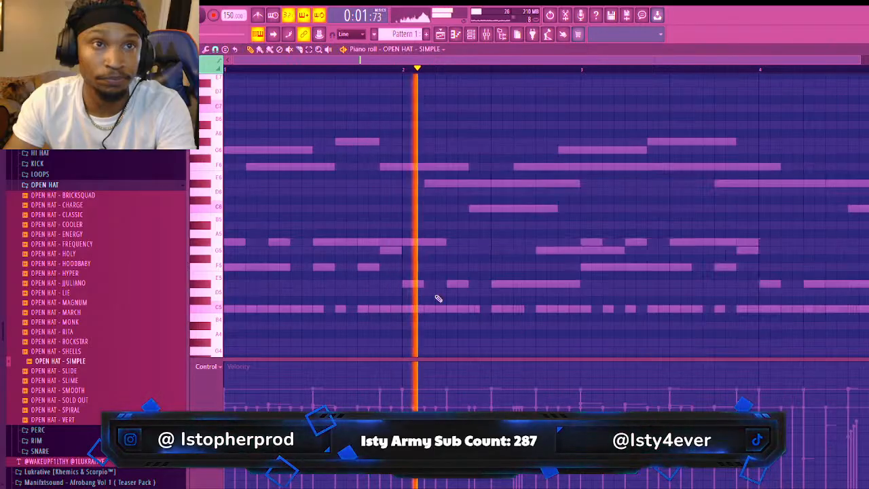
{"action": "left_click_drag", "start_coordinate": [230, 233], "coordinate": [181, 314]}
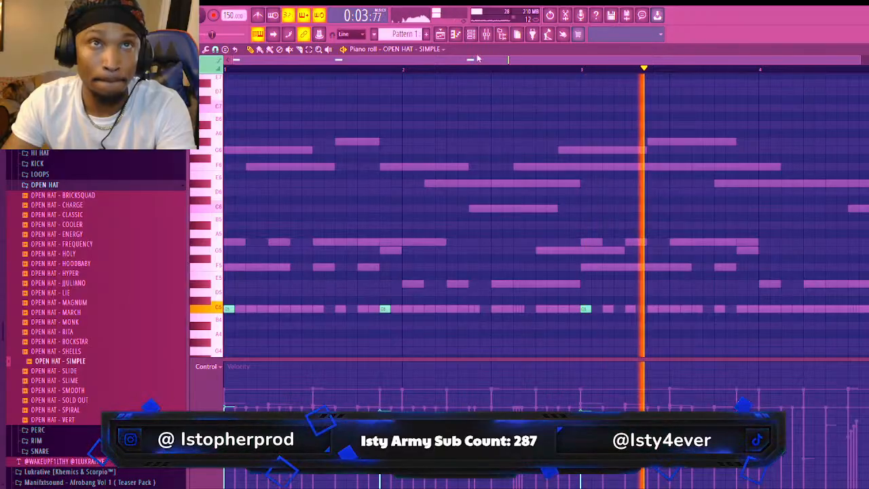
Audition more open hats, add OPEN HAT - VERT as a new channel, and place two consecutive C5 hits near the end of bar 2
{"action": "key", "text": "F6"}
{"action": "left_click", "coordinate": [119, 401]}
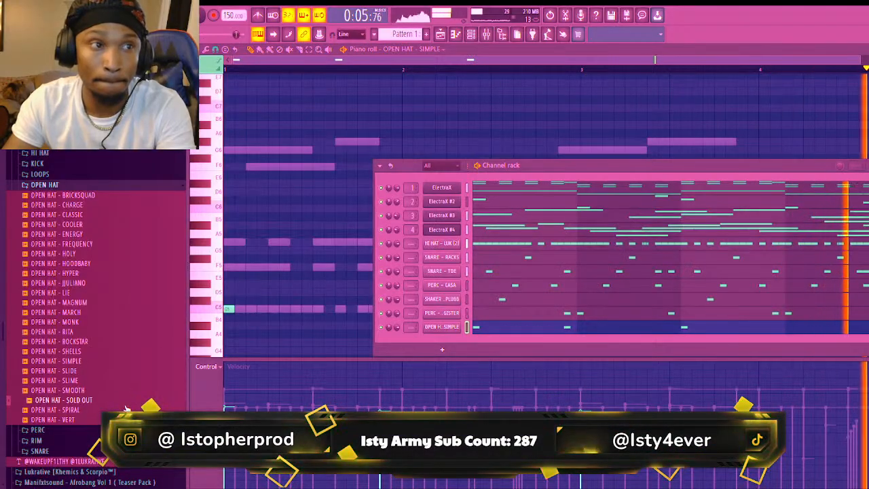
{"action": "key", "text": "Down"}
{"action": "key", "text": "space"}
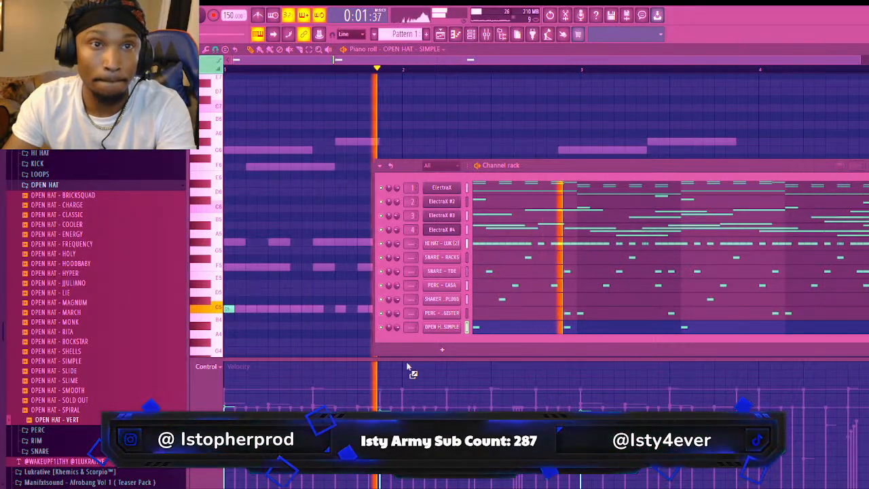
{"action": "key", "text": "F6"}
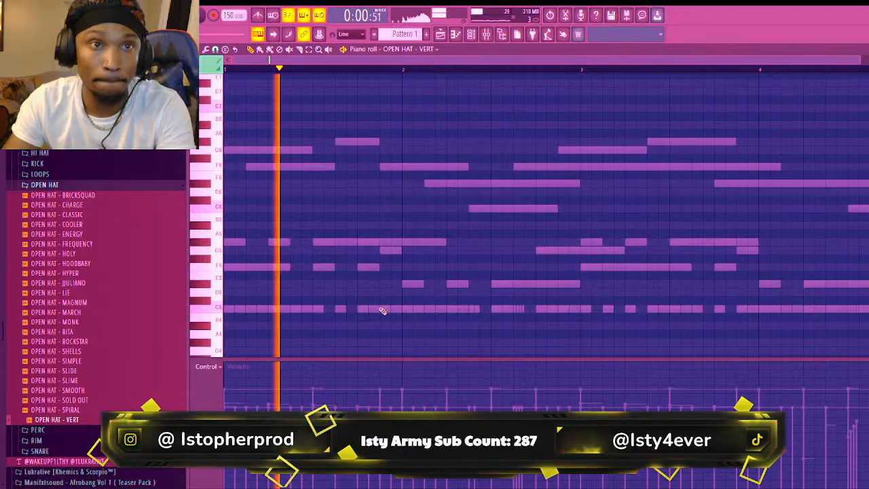
{"action": "left_click", "coordinate": [551, 309]}
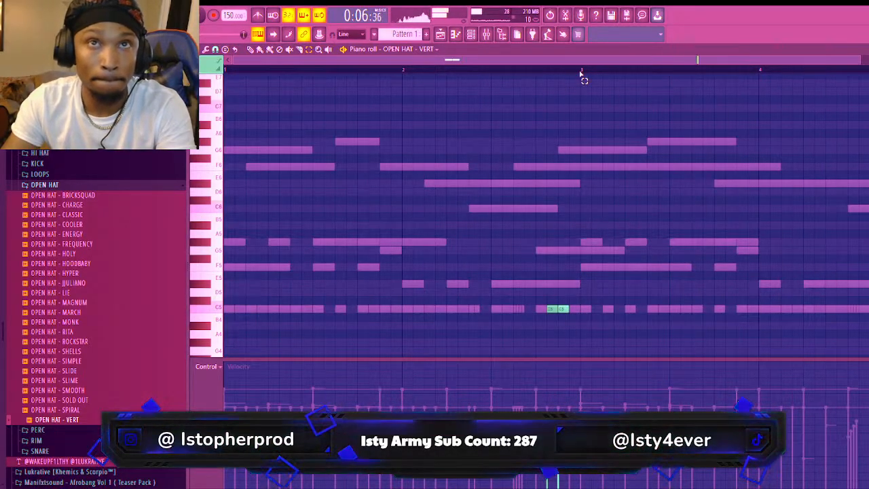
Duplicate the first two bars of the OPEN HAT - VERT pattern into bars 3 and 4 and clear the selection
{"action": "left_click_drag", "start_coordinate": [581, 71], "coordinate": [225, 71]}
{"action": "key", "text": "ctrl+b"}
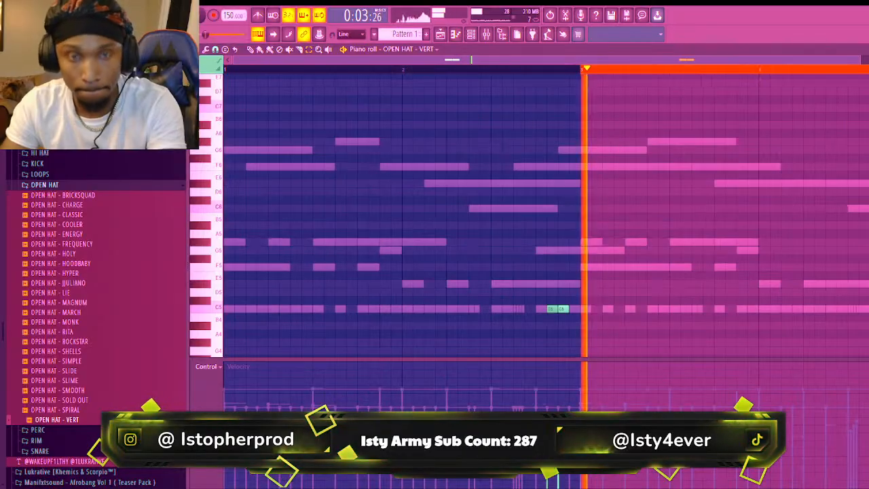
{"action": "left_click", "coordinate": [585, 77], "text": "ctrl"}
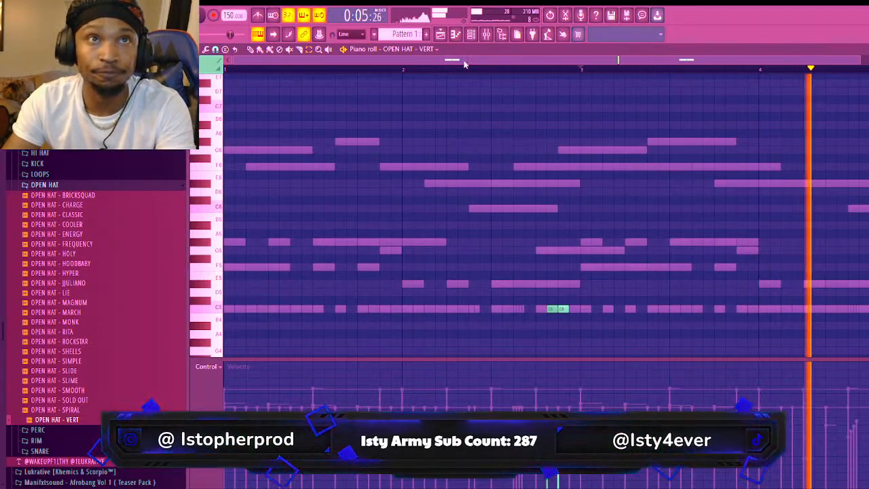
Audition samples in the kit's 808 folder and insert 808 - SPICE as a new channel directly below ElectraX #4
{"action": "key", "text": "F6"}
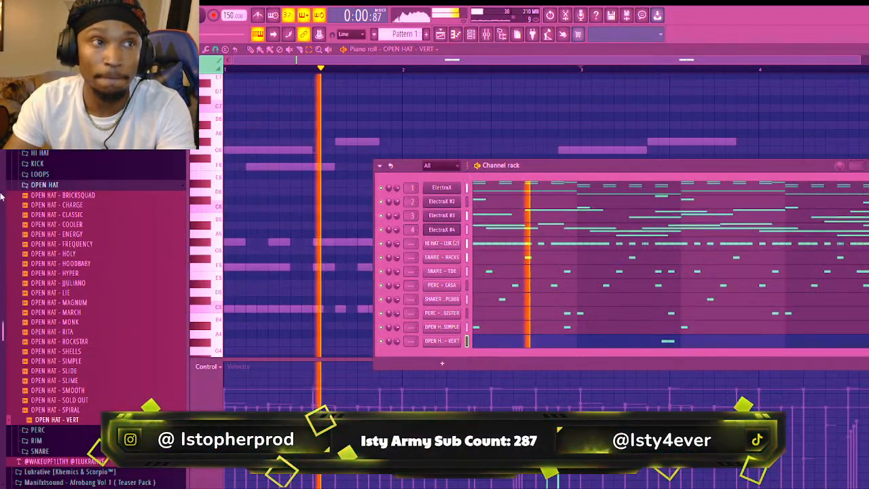
{"action": "left_click", "coordinate": [34, 186]}
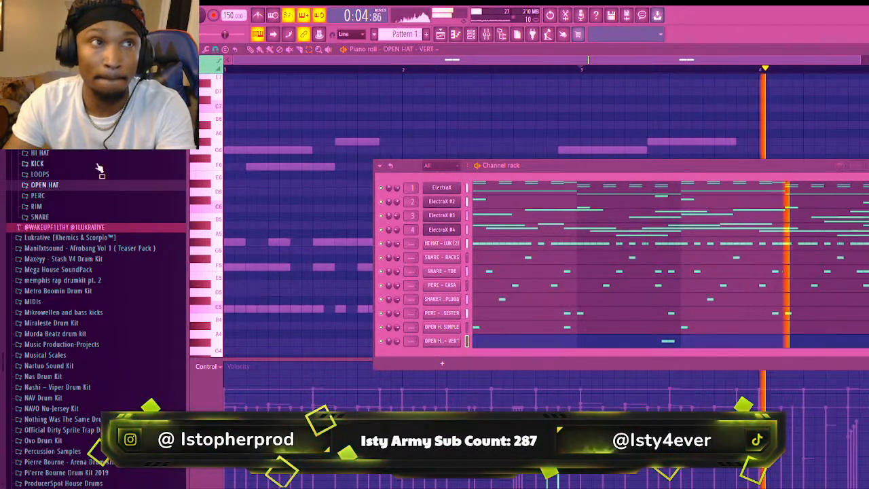
{"action": "left_click", "coordinate": [58, 132]}
{"action": "scroll", "coordinate": [77, 291], "scroll_direction": "down", "scroll_amount": 6}
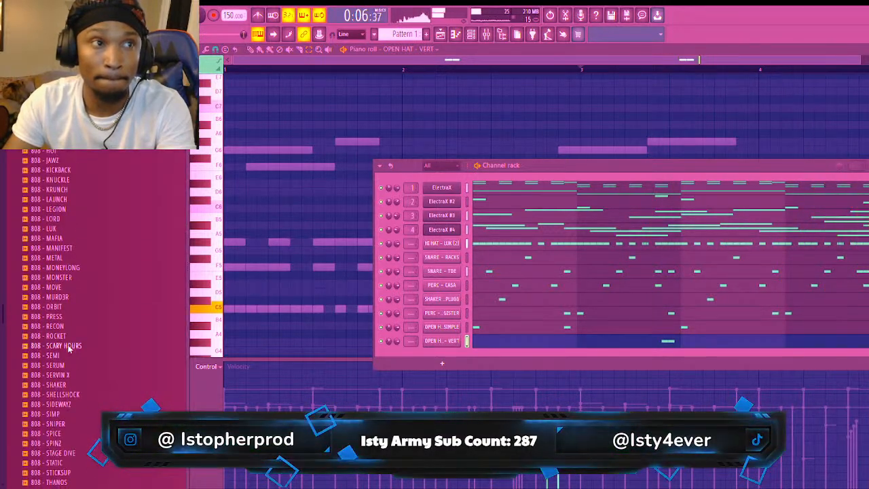
{"action": "left_click", "coordinate": [75, 415]}
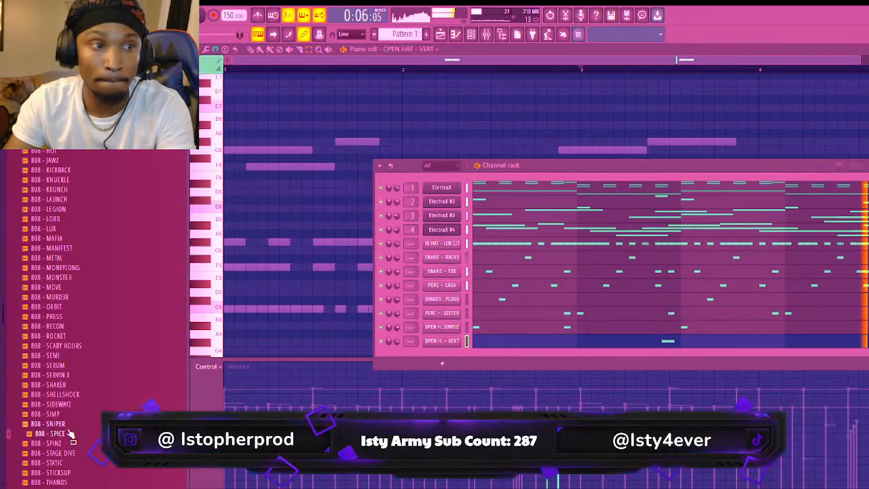
{"action": "left_click", "coordinate": [72, 433]}
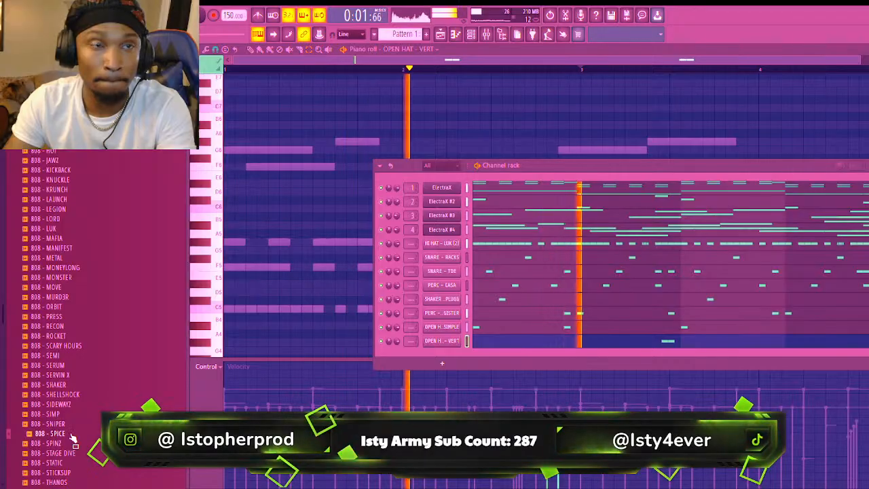
{"action": "left_click_drag", "start_coordinate": [73, 435], "coordinate": [450, 243]}
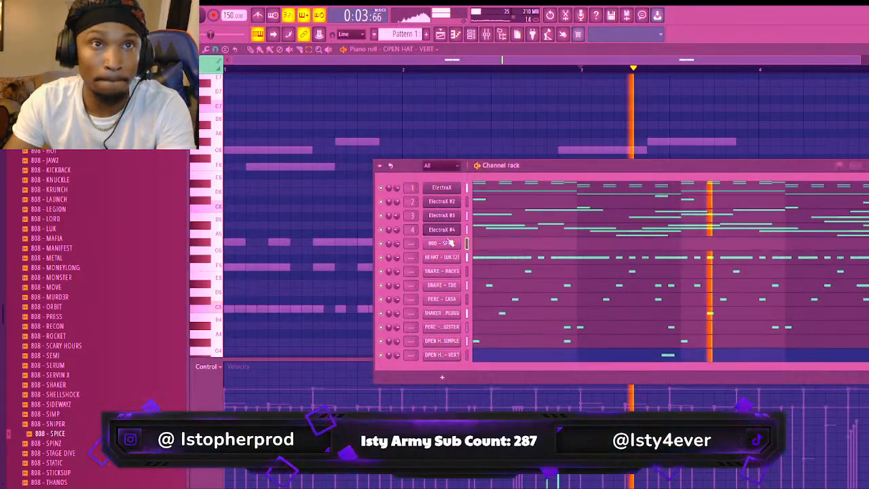
Make the 808 - SPICE channel cut itself in its sampler settings and open its empty piano roll
{"action": "left_click", "coordinate": [445, 245]}
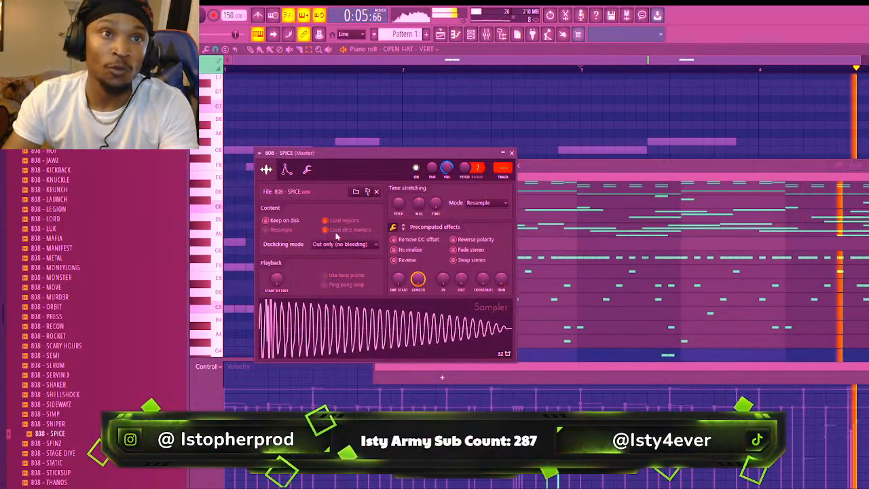
{"action": "left_click", "coordinate": [307, 169]}
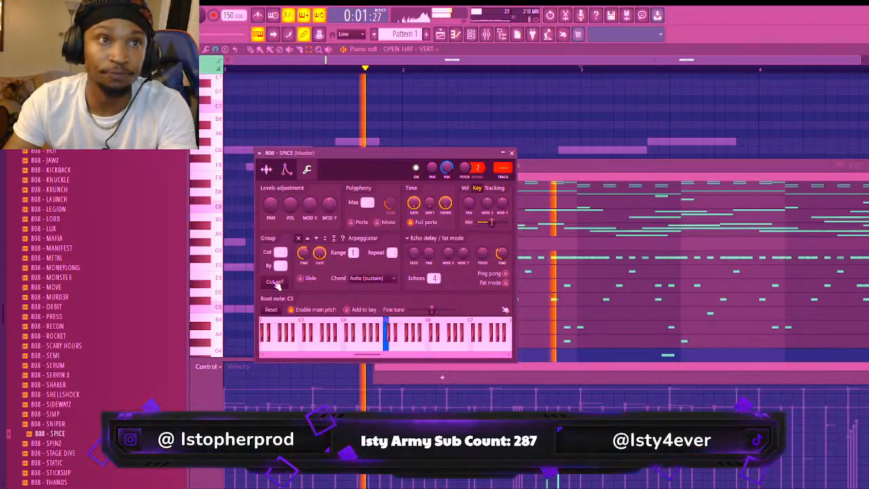
{"action": "left_click", "coordinate": [584, 172]}
{"action": "left_click", "coordinate": [473, 245]}
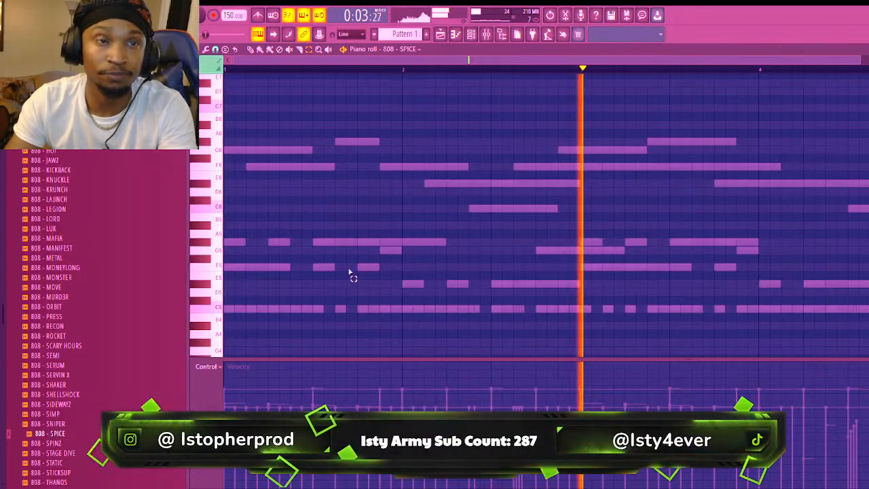
{"action": "scroll", "coordinate": [237, 246], "scroll_direction": "up", "scroll_amount": 1}
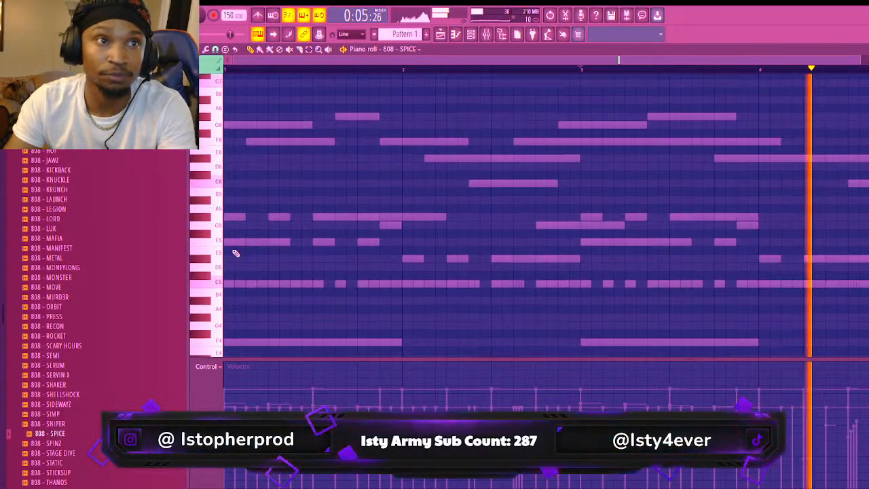
Place a short C6 note at the start of the 808 pattern and a D#6 note near the end of bar 1
{"action": "scroll", "coordinate": [231, 275], "scroll_direction": "up", "scroll_amount": 2}
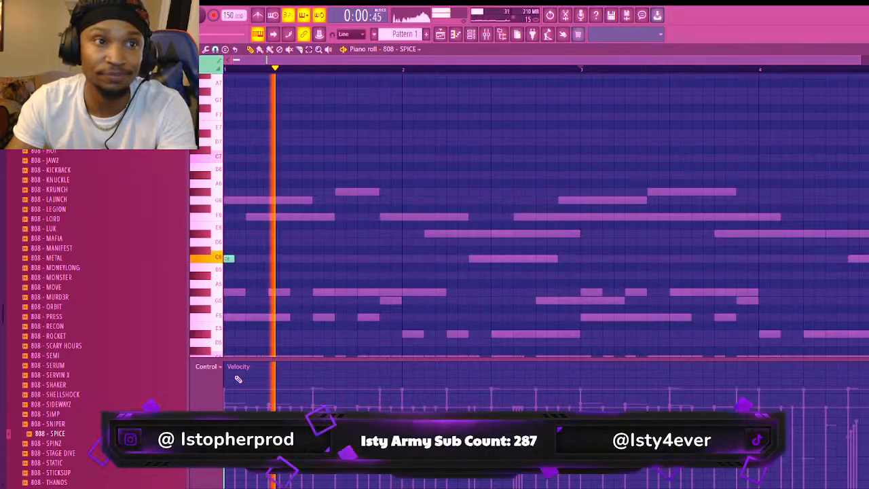
{"action": "key", "text": "space"}
{"action": "key", "text": "space"}
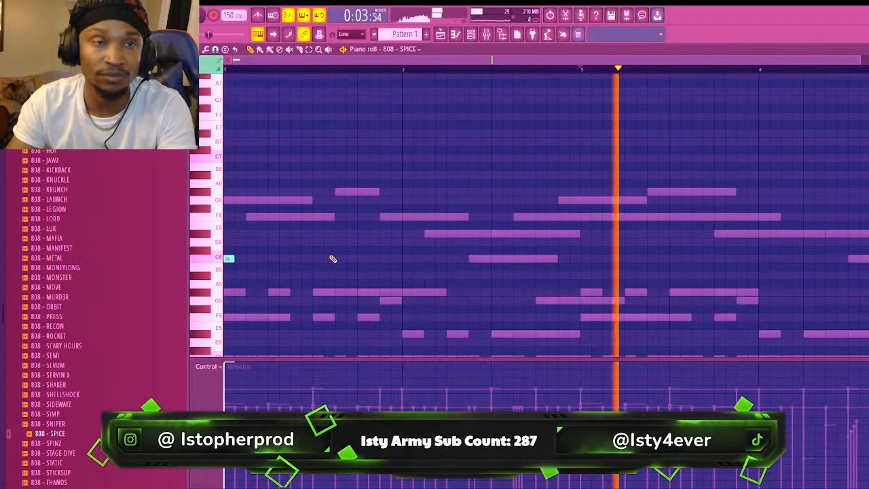
{"action": "left_click", "coordinate": [362, 234]}
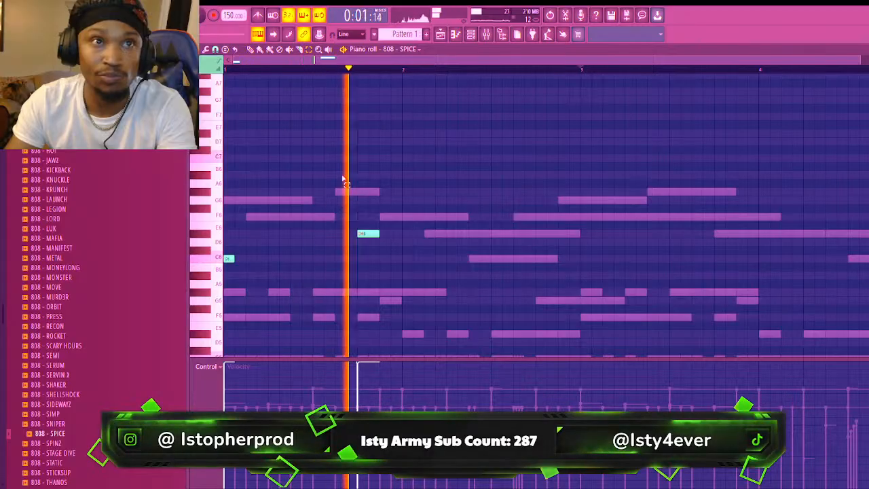
Chop the D#6 note near the end of bar 1 into rapid slices and ramp their velocities upward
{"action": "left_click", "coordinate": [364, 233]}
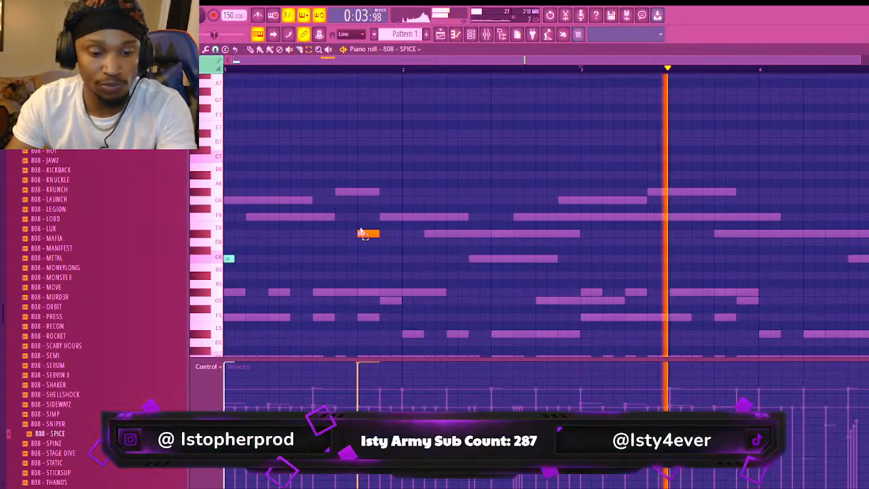
{"action": "key", "text": "ctrl+u"}
{"action": "key", "text": "ctrl+z"}
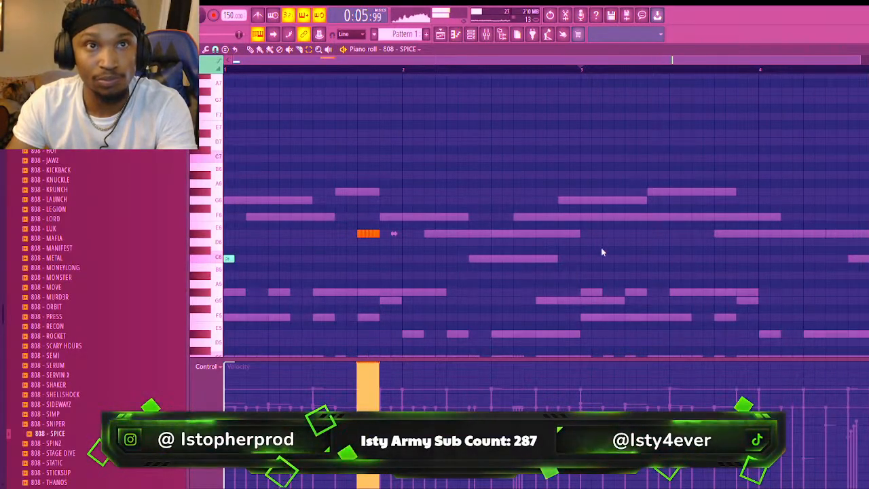
{"action": "key", "text": "space"}
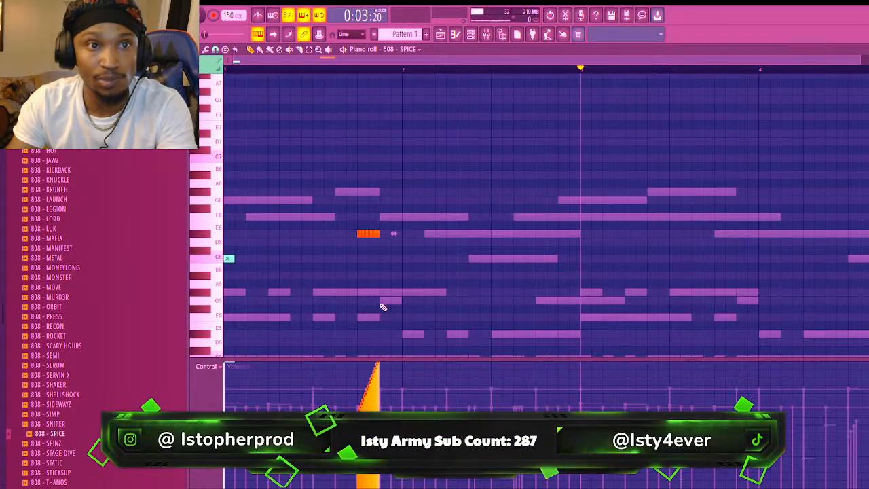
{"action": "key", "text": "space"}
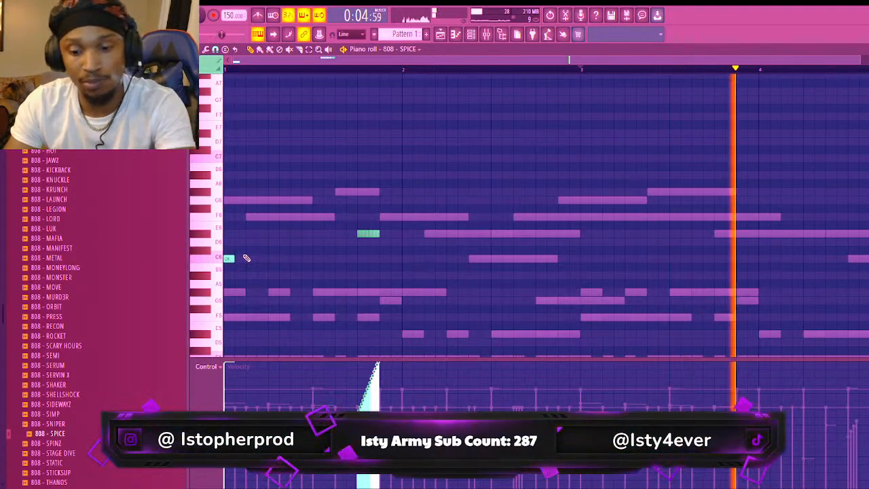
Transpose the 808 notes down one octave to C5 and D#5 and play the pattern from the start
{"action": "key", "text": "shift+Down"}
{"action": "key", "text": "space"}
{"action": "key", "text": "space"}
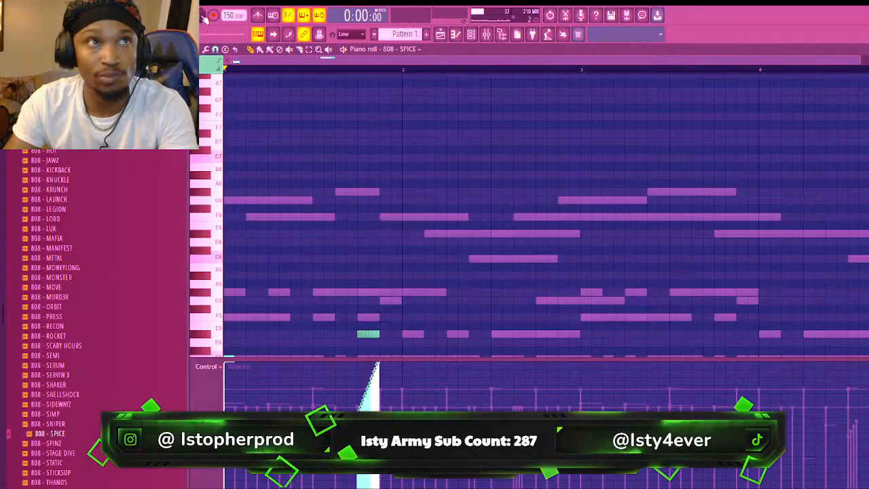
{"action": "key", "text": "space"}
{"action": "scroll", "coordinate": [380, 235], "scroll_direction": "down", "scroll_amount": 2}
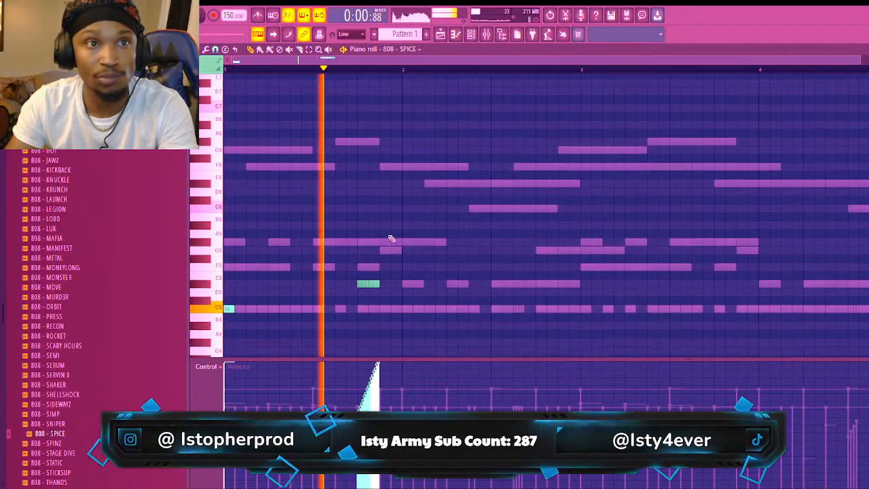
Add two D#5 notes to the 808 pattern, one early in bar 2 and one just past its middle
{"action": "left_click", "coordinate": [413, 283]}
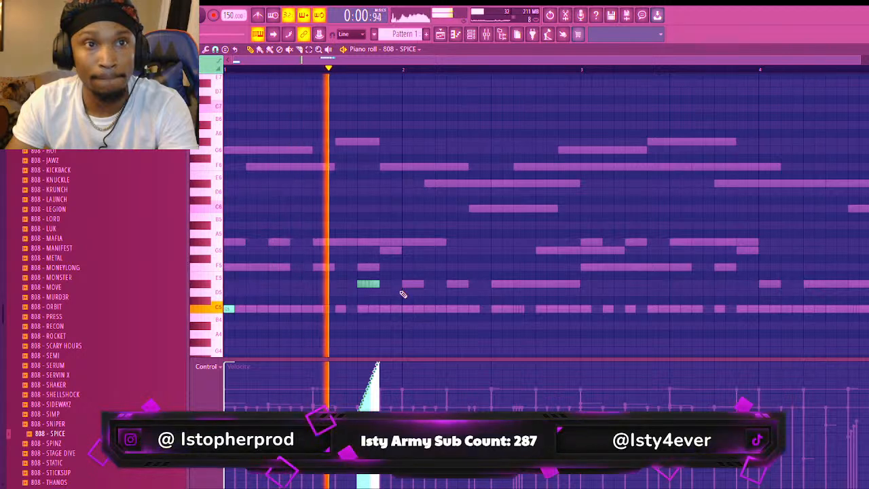
{"action": "left_click", "coordinate": [452, 284]}
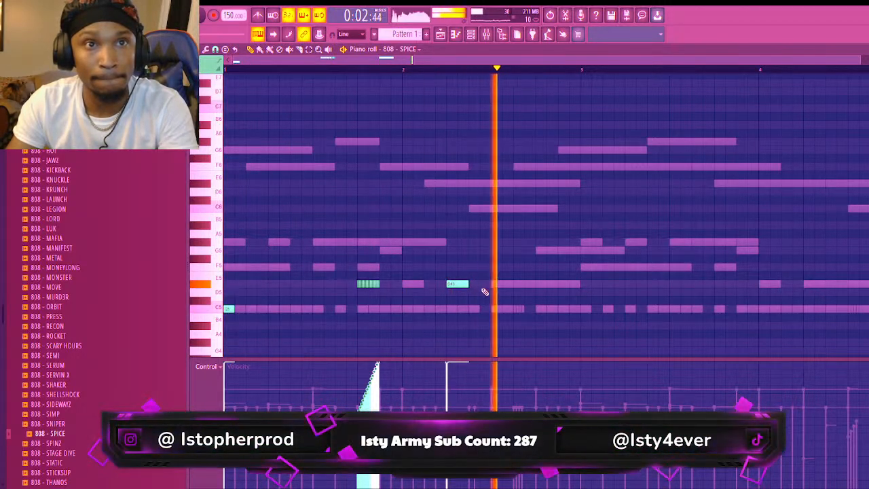
{"action": "left_click", "coordinate": [517, 283]}
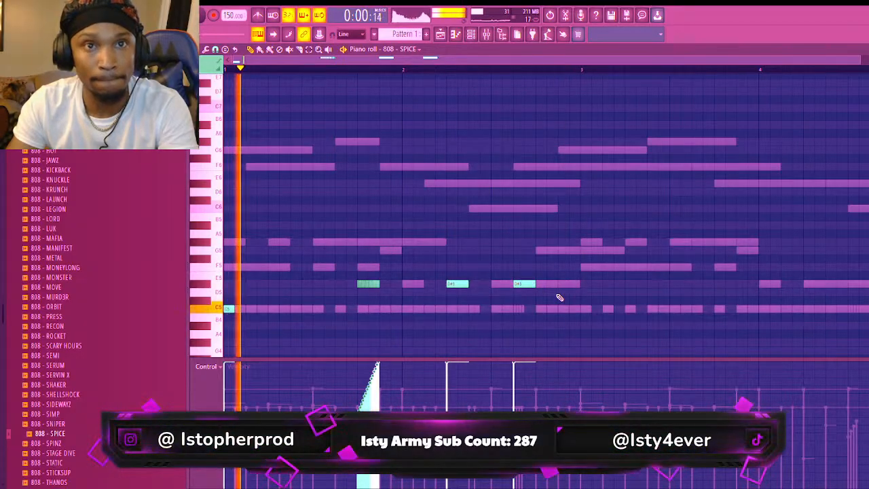
Add a C5 note at bar 3's start, two short C5 notes late in bar 3, and short D#5 notes early in bar 4 and late in bar 2
{"action": "left_click", "coordinate": [584, 310]}
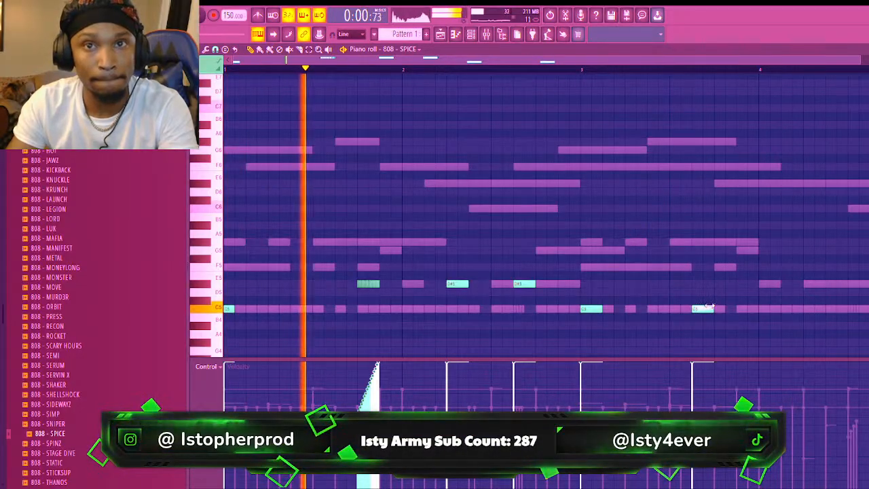
{"action": "left_click_drag", "start_coordinate": [712, 309], "coordinate": [701, 309]}
{"action": "left_click", "coordinate": [717, 310]}
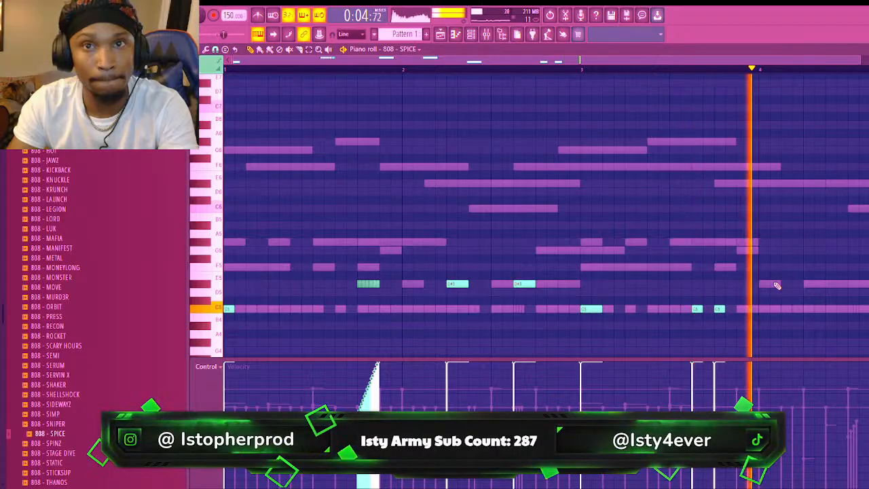
{"action": "left_click", "coordinate": [808, 283]}
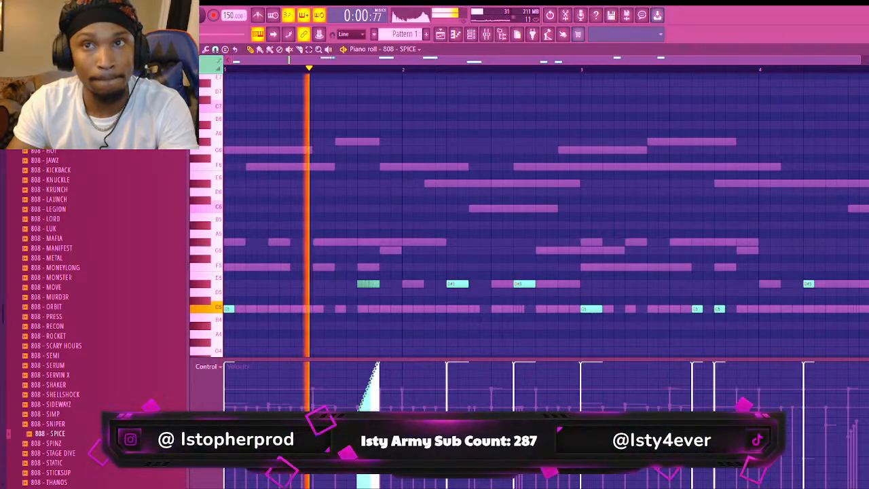
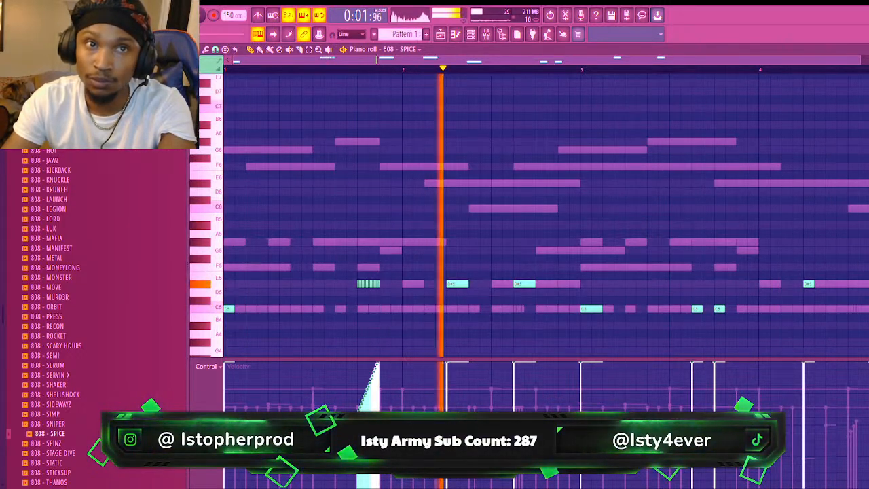
{"action": "left_click", "coordinate": [560, 283]}
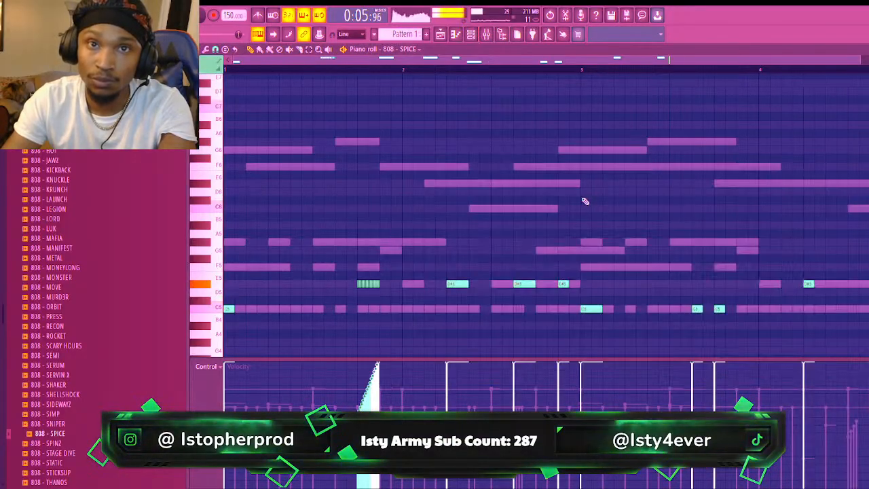
Audition samples in the kit's KICK folder and insert KICK - DRONE as a new channel directly below 808 - SPICE
{"action": "key", "text": "F6"}
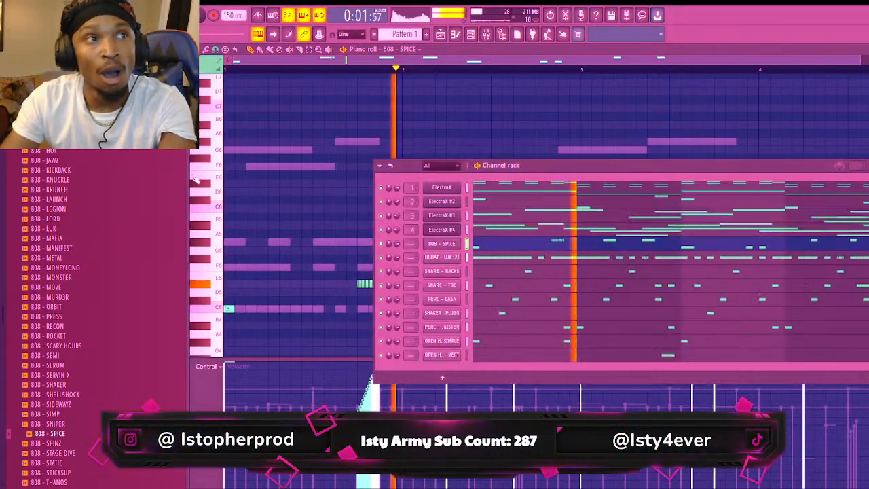
{"action": "scroll", "coordinate": [126, 213], "scroll_direction": "up", "scroll_amount": 6}
{"action": "scroll", "coordinate": [126, 213], "scroll_direction": "up", "scroll_amount": 3}
{"action": "left_click", "coordinate": [36, 178]}
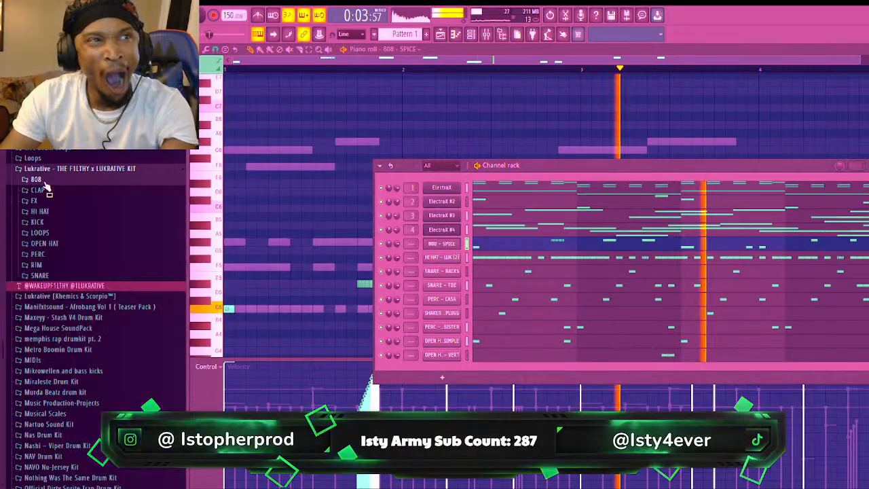
{"action": "left_click", "coordinate": [38, 222]}
{"action": "left_click", "coordinate": [69, 290]}
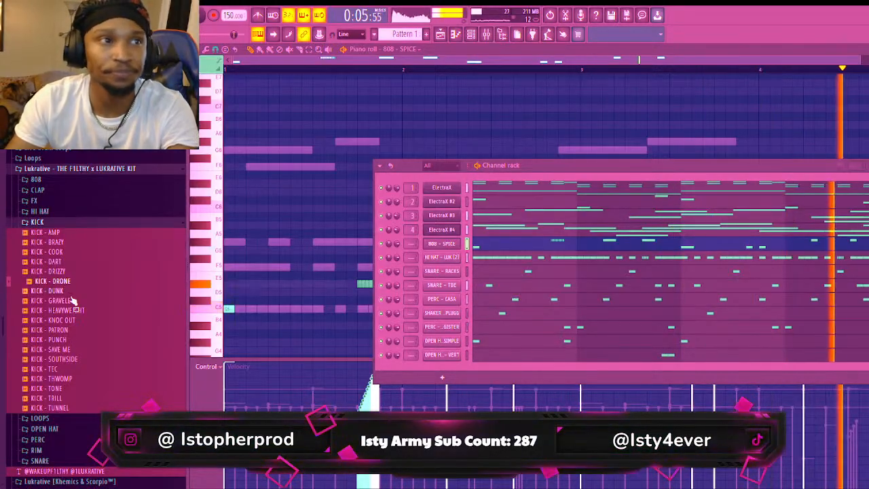
{"action": "left_click_drag", "start_coordinate": [71, 290], "coordinate": [466, 250]}
Place C5 kick hits at the starts of bars 1 and 3, late in bar 1, and twice in bar 2 on the 808's D#5 notes
{"action": "left_click", "coordinate": [486, 258]}
{"action": "left_click", "coordinate": [363, 279]}
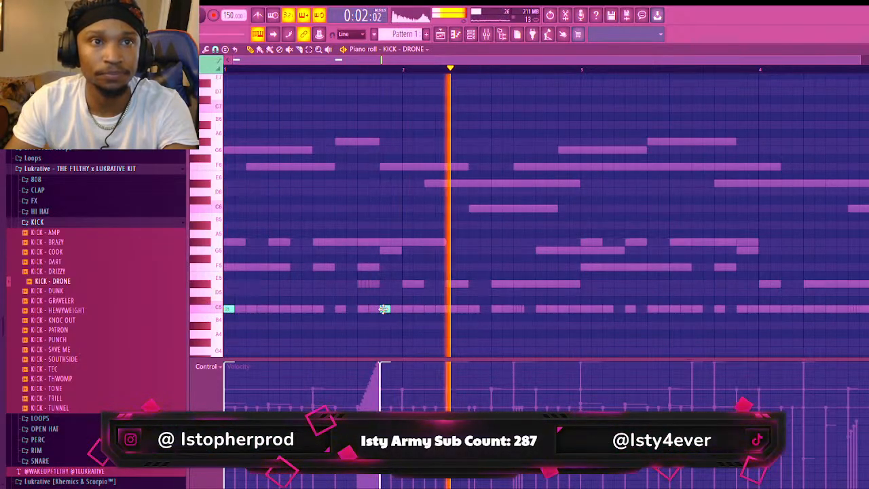
{"action": "left_click", "coordinate": [451, 309]}
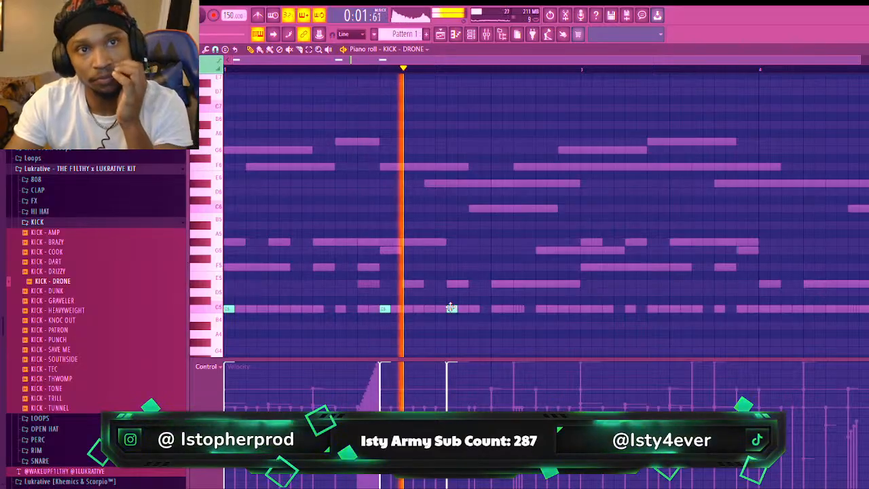
{"action": "left_click", "coordinate": [537, 309]}
{"action": "left_click", "coordinate": [582, 309]}
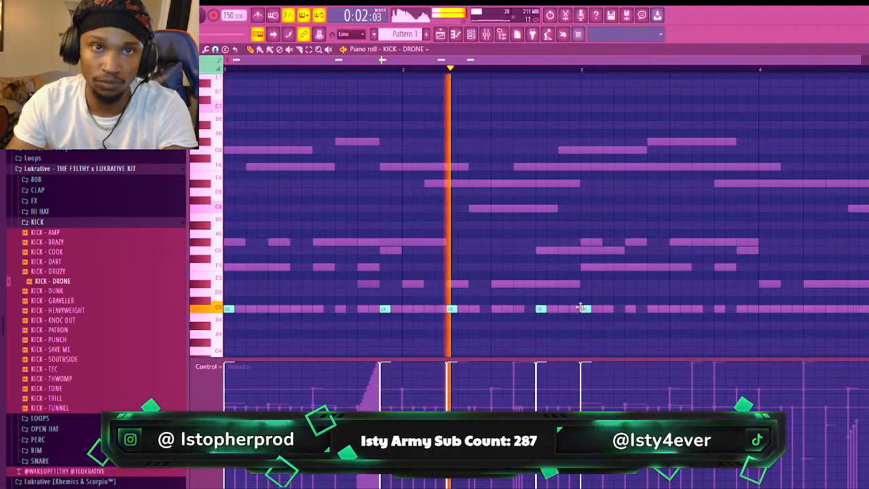
{"action": "left_click_drag", "start_coordinate": [541, 309], "coordinate": [517, 308]}
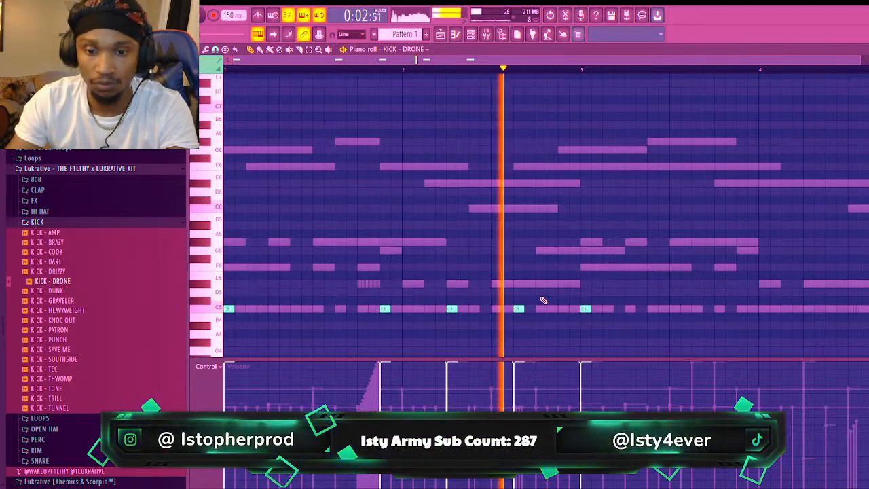
Add two C5 kick hits late in bar 3 and one early in bar 4 in line with the 808 notes
{"action": "left_click", "coordinate": [700, 310]}
{"action": "left_click", "coordinate": [719, 309]}
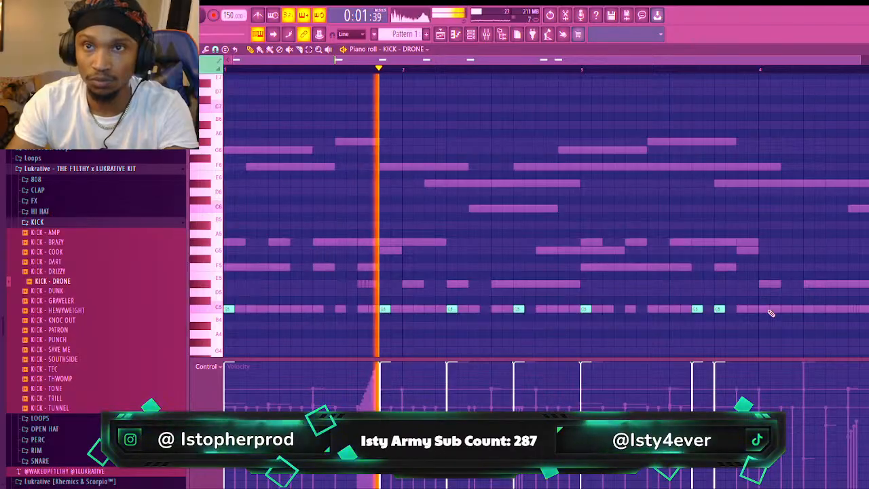
{"action": "left_click", "coordinate": [808, 310]}
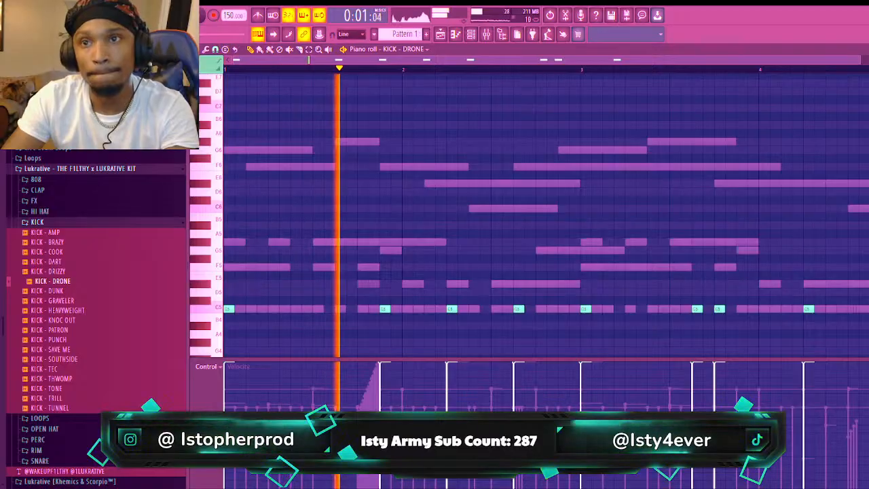
Clone the ElectraX #4 channel as an extra melody channel with the LEAD - Knife sound and open its empty piano roll
{"action": "left_click", "coordinate": [470, 36]}
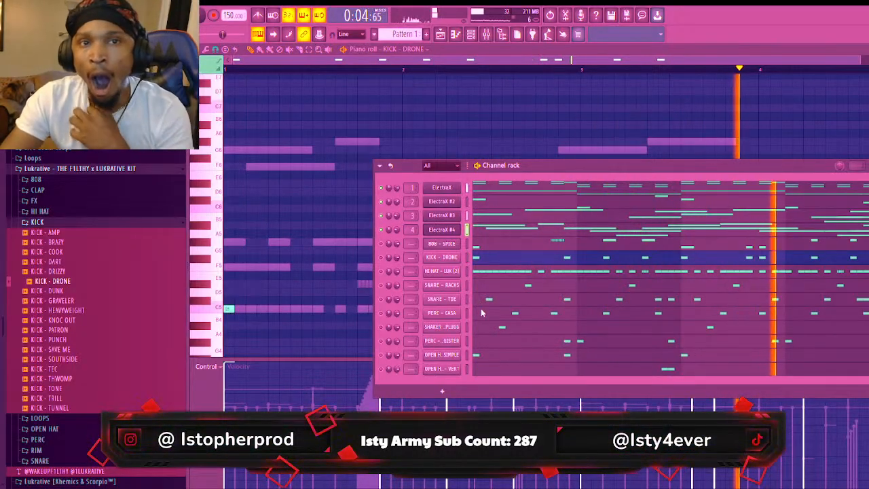
{"action": "left_click", "coordinate": [441, 230]}
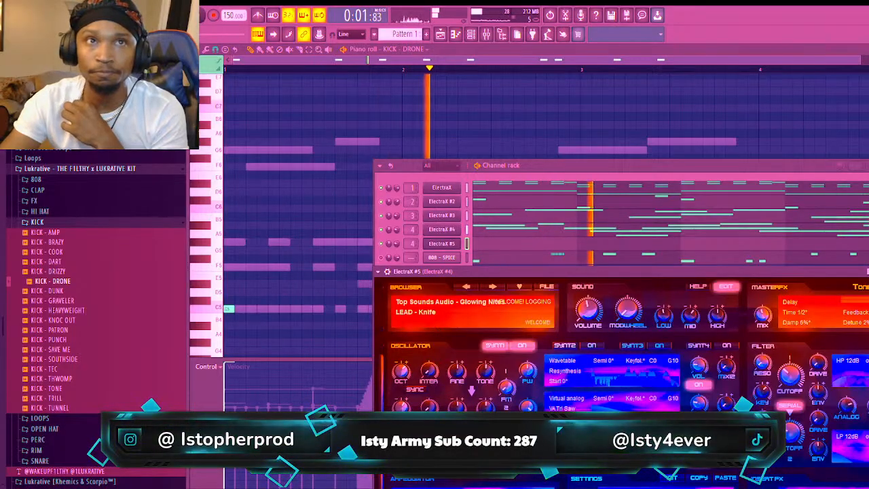
{"action": "left_click", "coordinate": [484, 245]}
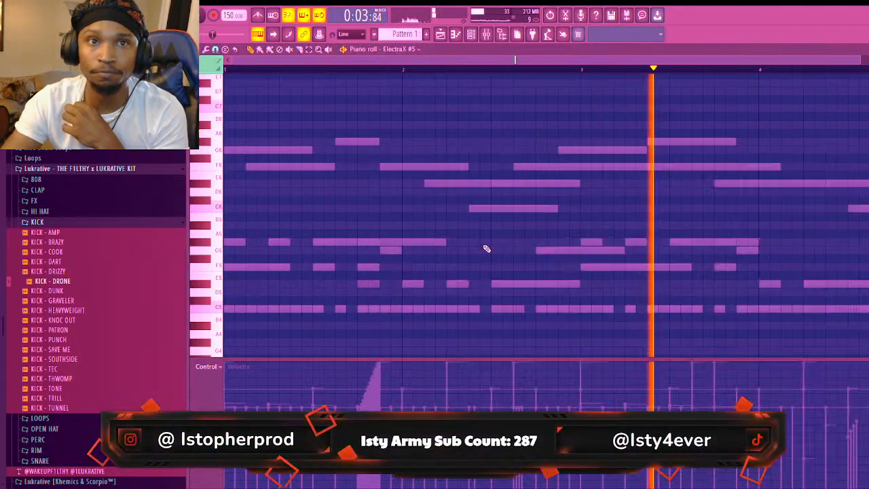
Draw a G6 note across bars 1 and 2, an F6 note across bars 3 and 4, and a D#6 note from late bar 3 to bar 4's end
{"action": "left_click", "coordinate": [229, 151]}
{"action": "left_click_drag", "start_coordinate": [232, 157], "coordinate": [330, 162]}
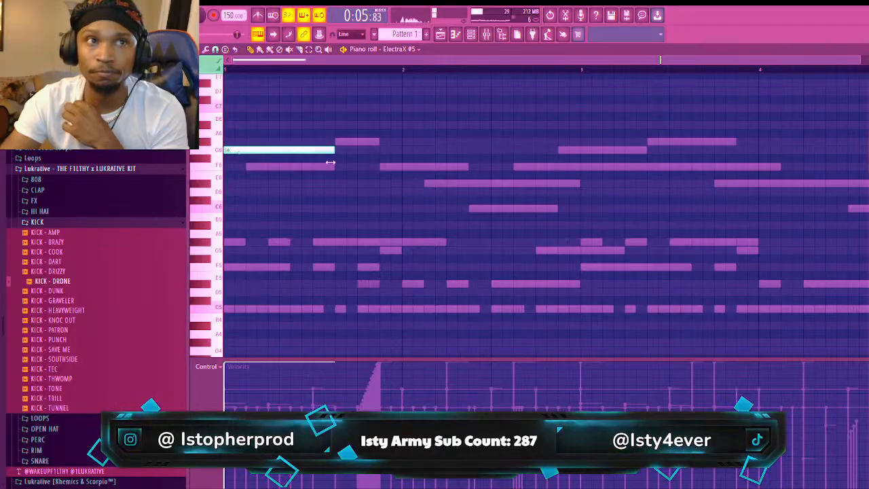
{"action": "left_click_drag", "start_coordinate": [708, 171], "coordinate": [578, 163]}
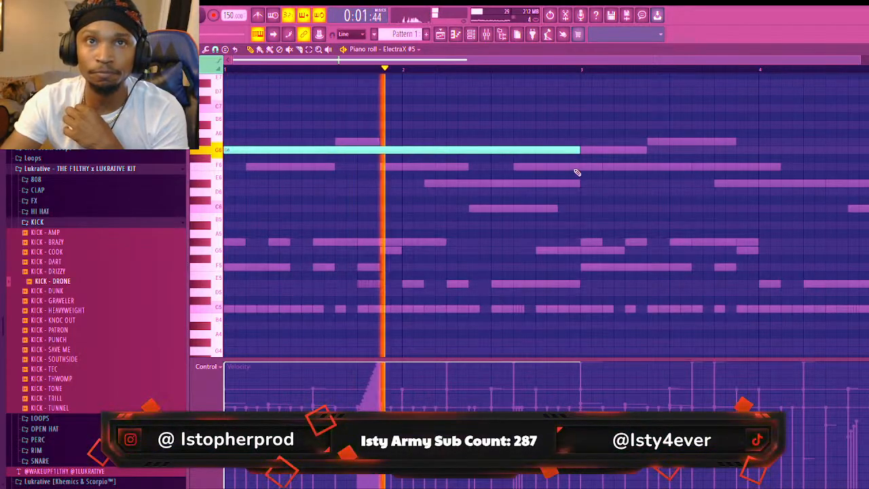
{"action": "left_click", "coordinate": [582, 166]}
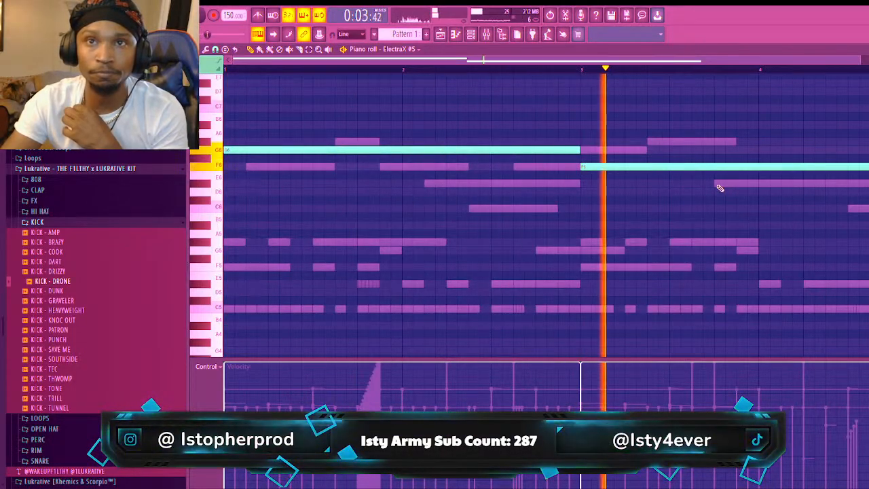
{"action": "left_click", "coordinate": [716, 183]}
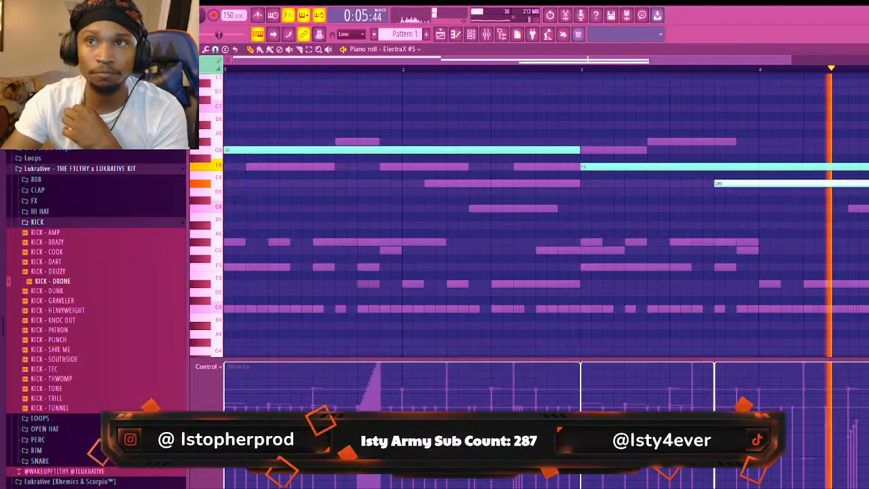
{"action": "left_click", "coordinate": [486, 34]}
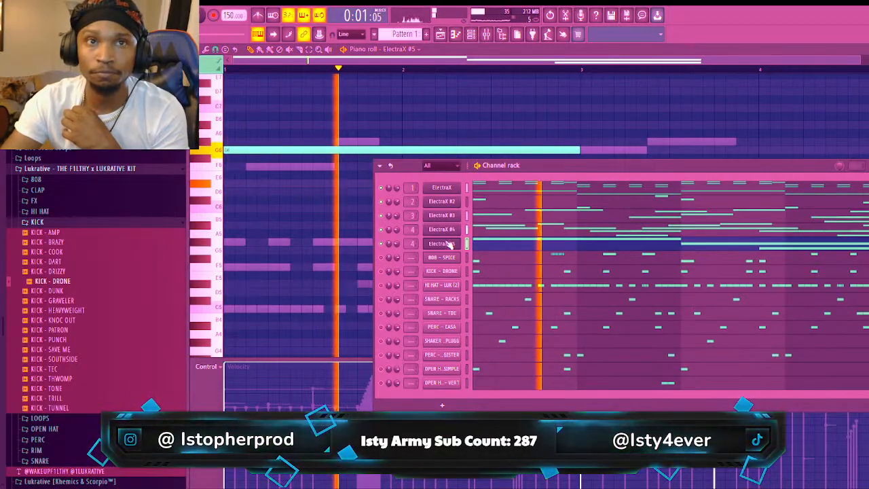
{"action": "left_click", "coordinate": [471, 34]}
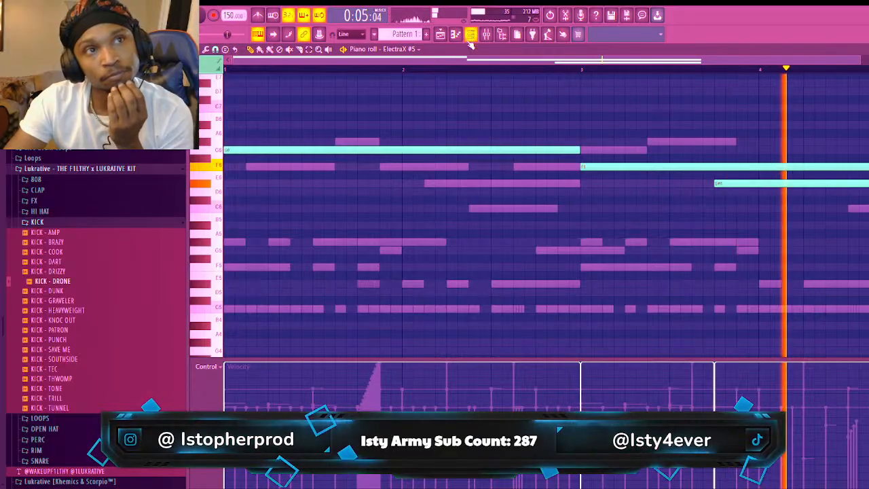
Clear the existing long notes from the ElectraX #5 part and draw a five-beat C5 note at the start of bar 1
{"action": "key", "text": "ctrl+Down"}
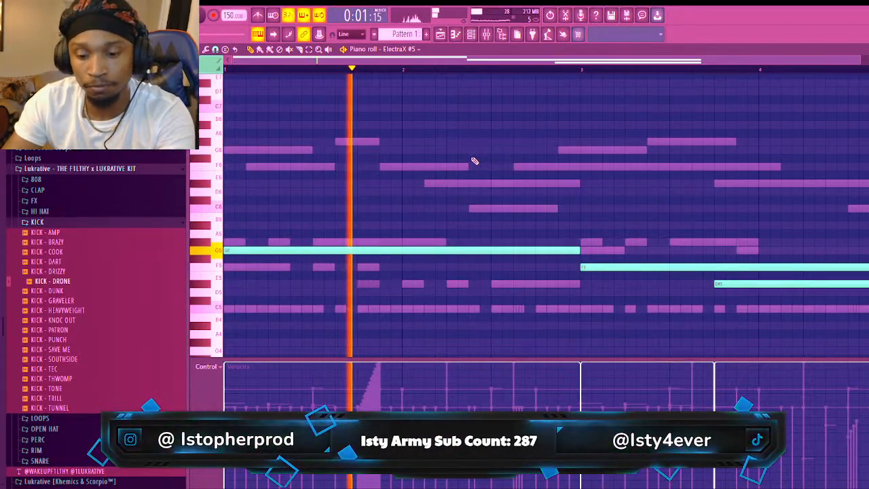
{"action": "key", "text": "Delete"}
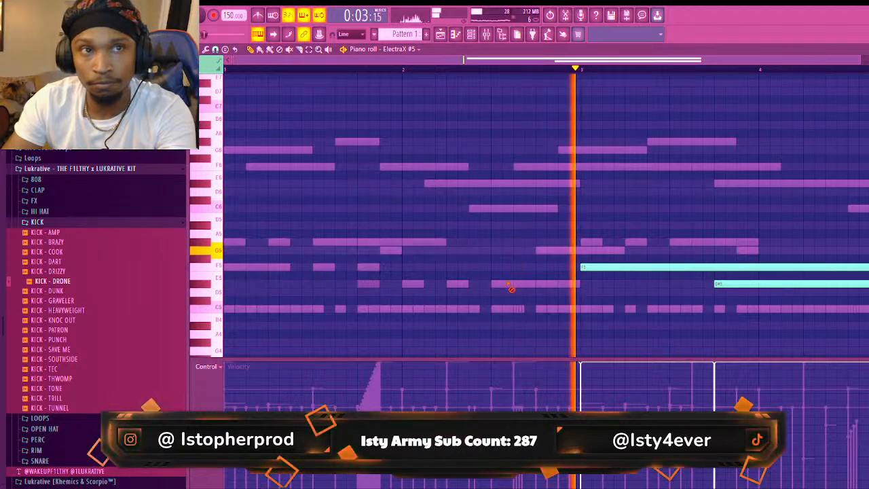
{"action": "scroll", "coordinate": [509, 283], "scroll_direction": "down", "scroll_amount": 2}
{"action": "key", "text": "space"}
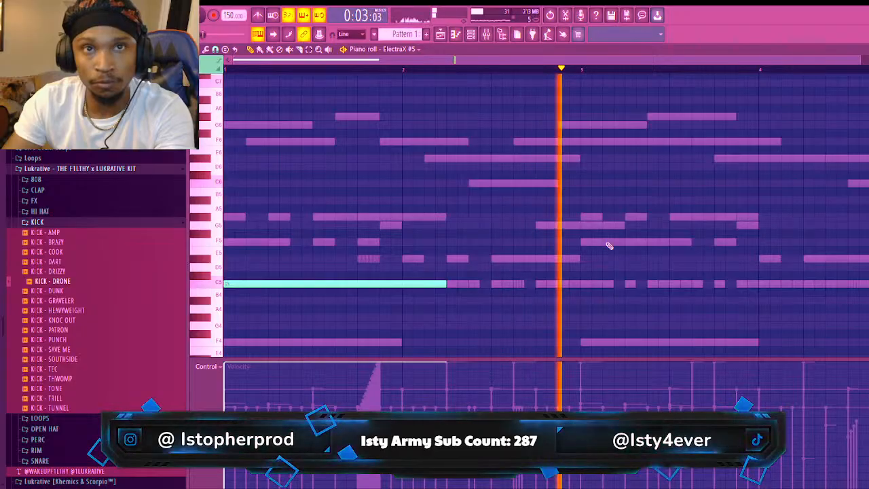
Add a five-beat C5 note at the start of bar 3 and an F5 note on beat 2 of bar 4
{"action": "left_click", "coordinate": [582, 342]}
{"action": "scroll", "coordinate": [604, 277], "scroll_direction": "down", "scroll_amount": 2}
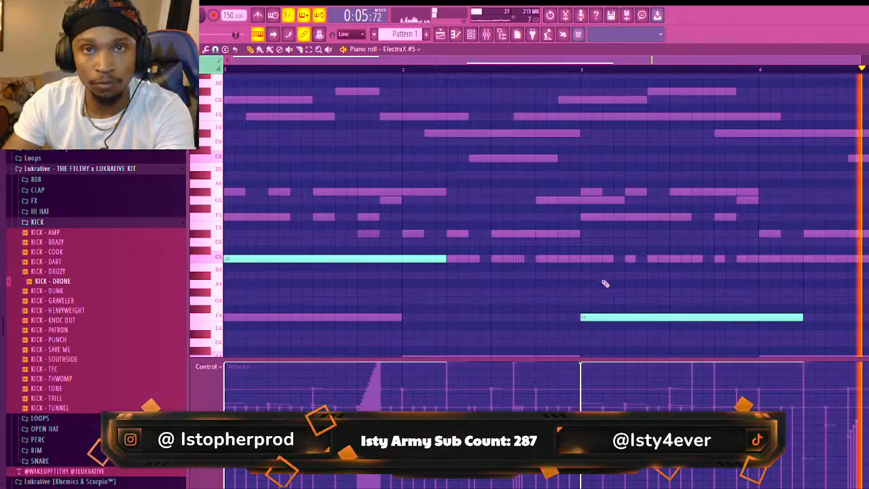
{"action": "right_click", "coordinate": [593, 318]}
{"action": "left_click", "coordinate": [580, 259]}
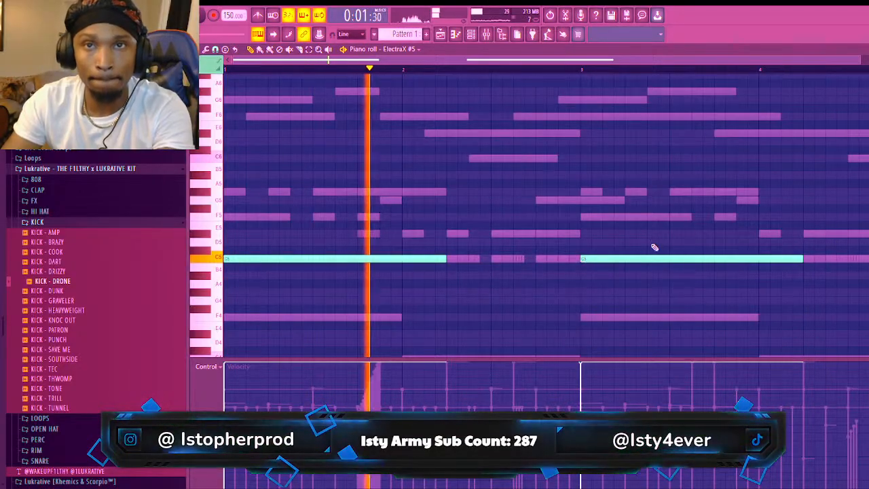
{"action": "left_click", "coordinate": [806, 233]}
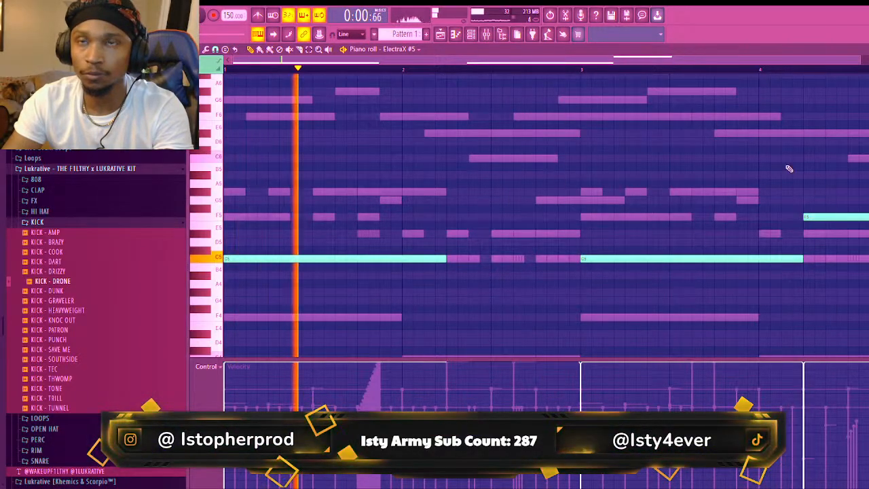
Name mixer track 5 ElectraX #5 and add another ElectraX instance routed to the same track
{"action": "left_click", "coordinate": [472, 37]}
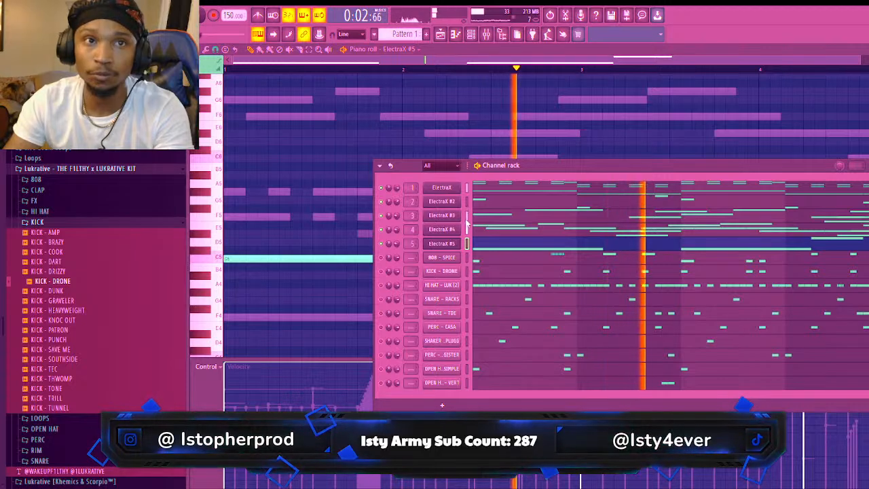
{"action": "left_click", "coordinate": [486, 34]}
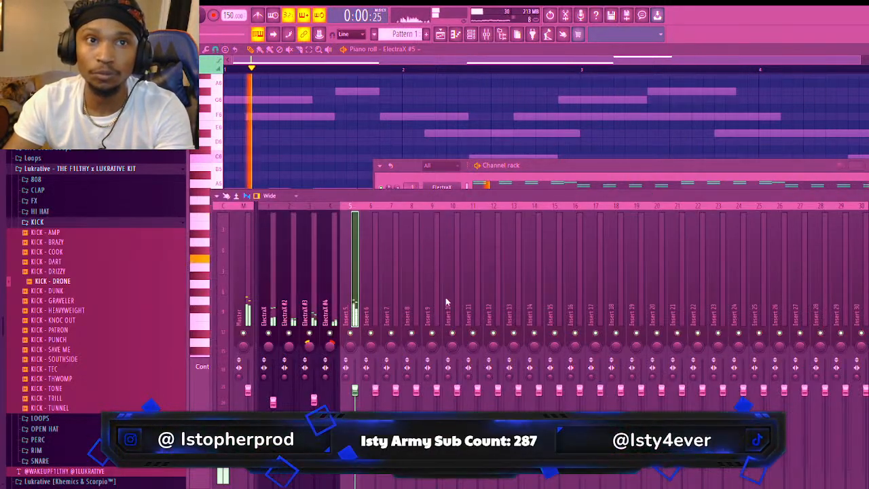
{"action": "left_click", "coordinate": [523, 165]}
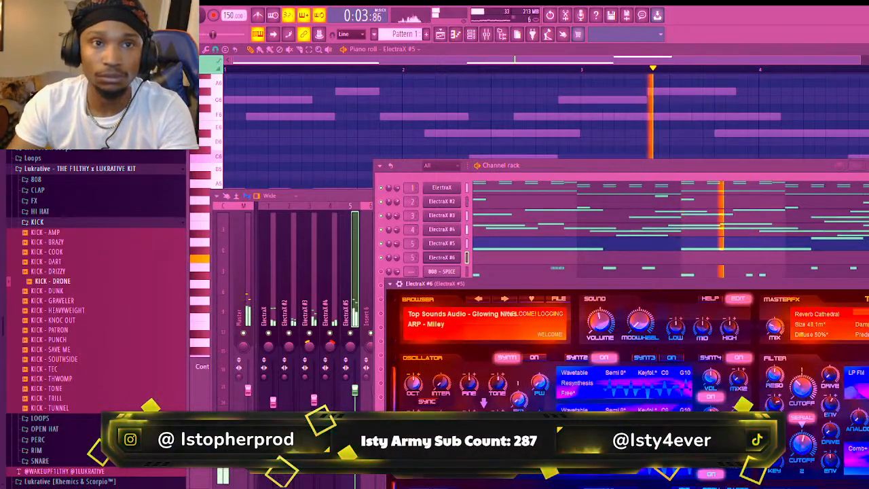
Audition the Glowing Nites preset PAD - DS2 in ElectraX #6 and replace that channel's instrument with Xpand!2
{"action": "left_click_drag", "start_coordinate": [446, 287], "coordinate": [446, 336]}
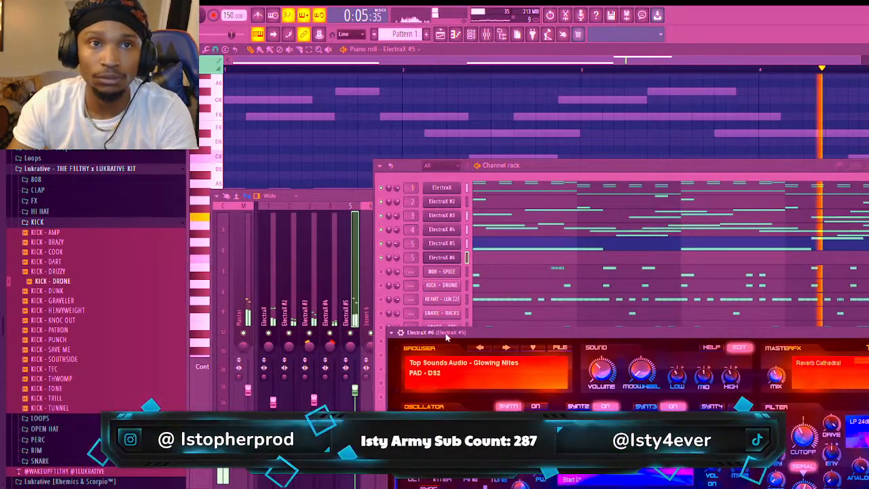
{"action": "left_click", "coordinate": [448, 258]}
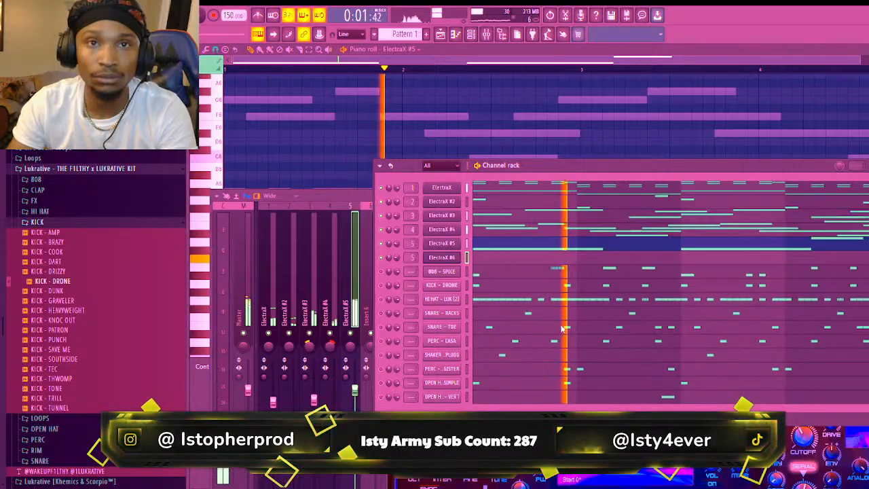
{"action": "left_click", "coordinate": [571, 222]}
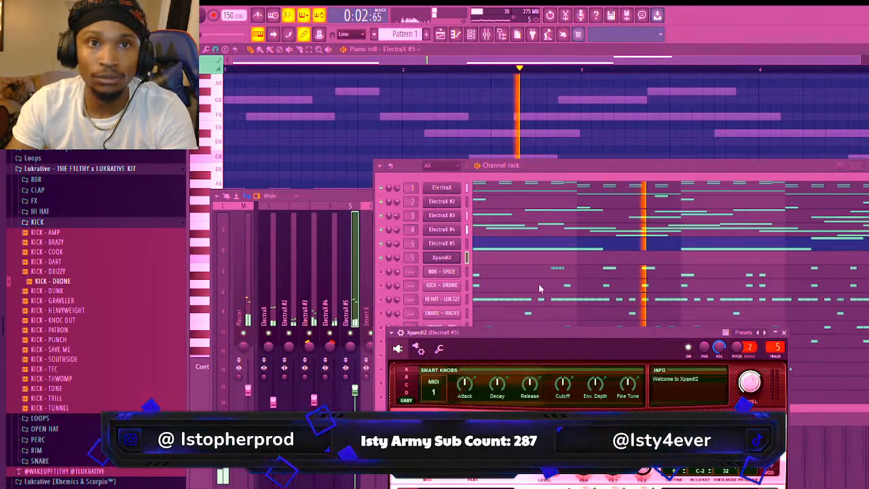
{"action": "left_click", "coordinate": [536, 195]}
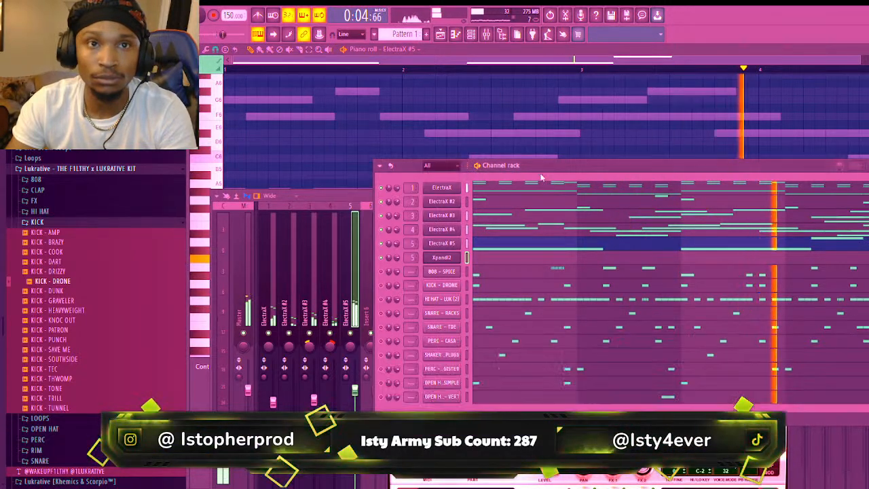
Place a two-beat F5 note on beat 3 of bar 1 in the Xpand!2 piano roll
{"action": "left_click", "coordinate": [509, 258]}
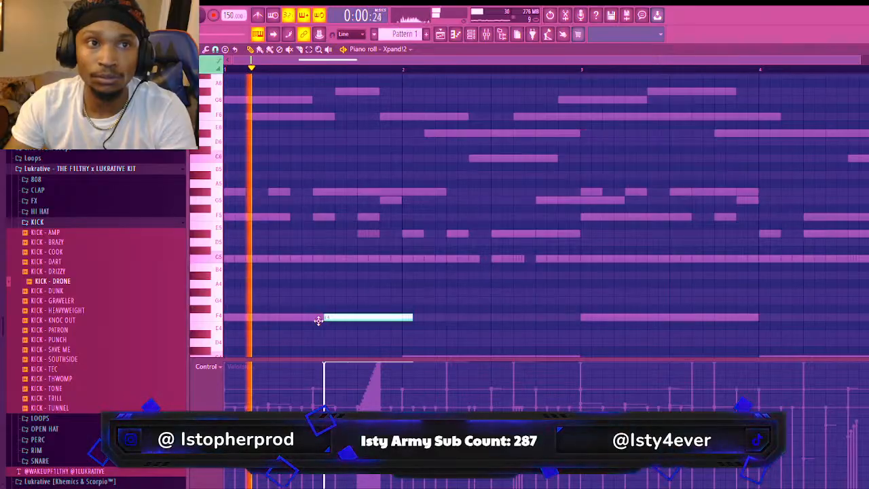
{"action": "left_click_drag", "start_coordinate": [318, 321], "coordinate": [316, 317]}
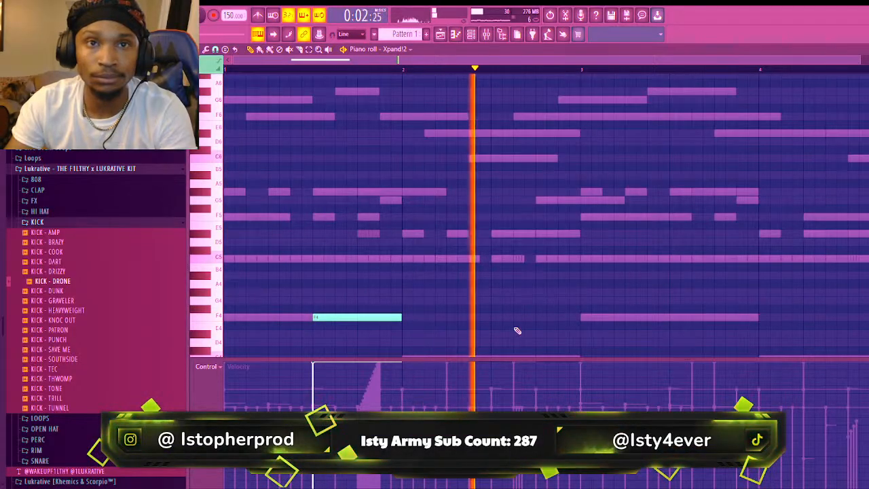
{"action": "key", "text": "space"}
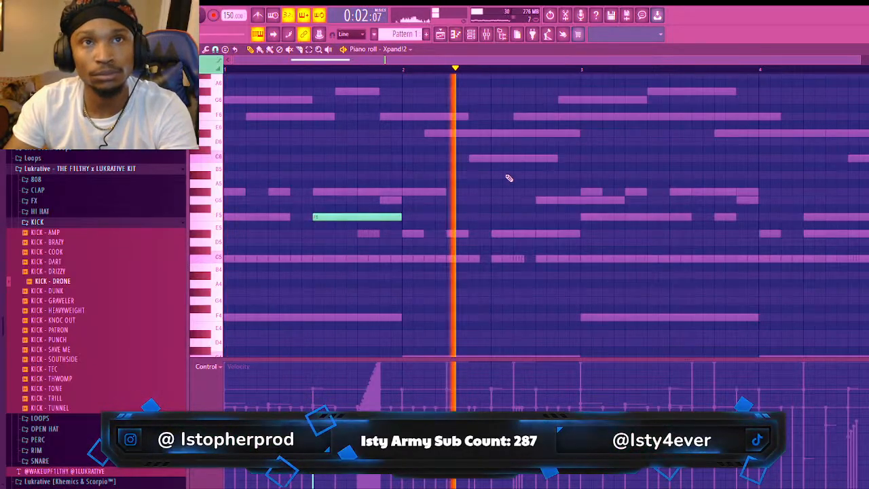
Place a two-beat F6 note on beat 3 of bar 2 and a two-beat F5 note at the start of bar 3
{"action": "left_click", "coordinate": [496, 133]}
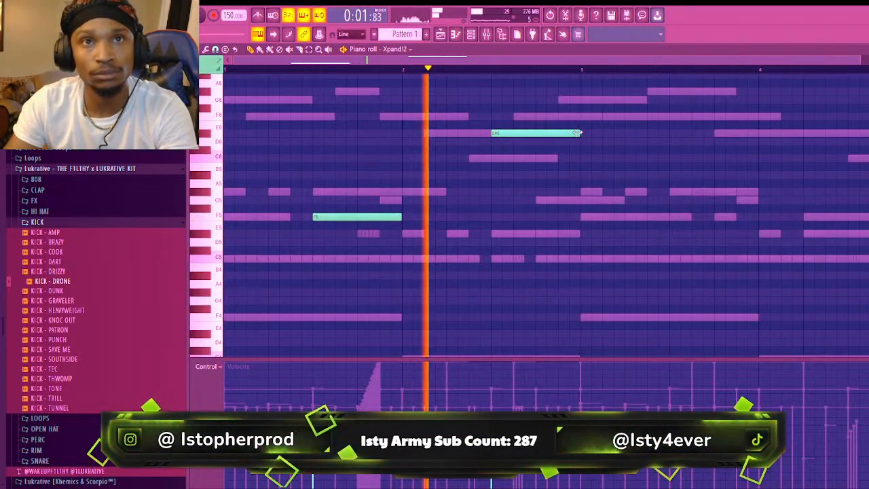
{"action": "left_click_drag", "start_coordinate": [576, 132], "coordinate": [536, 132]}
{"action": "left_click", "coordinate": [538, 200]}
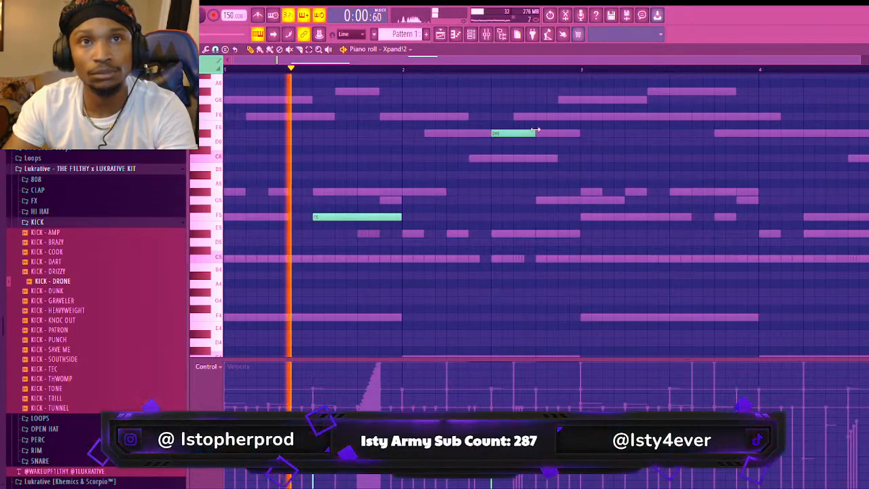
{"action": "left_click_drag", "start_coordinate": [534, 133], "coordinate": [579, 132]}
{"action": "left_click", "coordinate": [582, 217]}
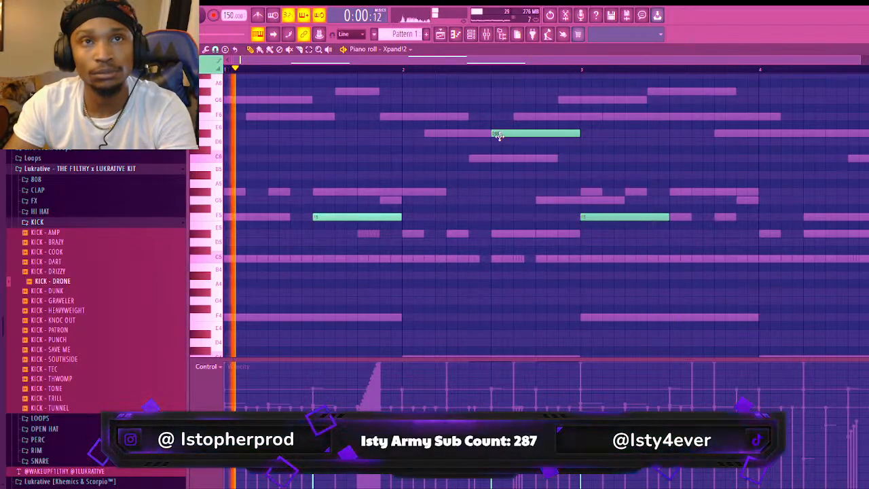
{"action": "left_click_drag", "start_coordinate": [499, 135], "coordinate": [496, 117]}
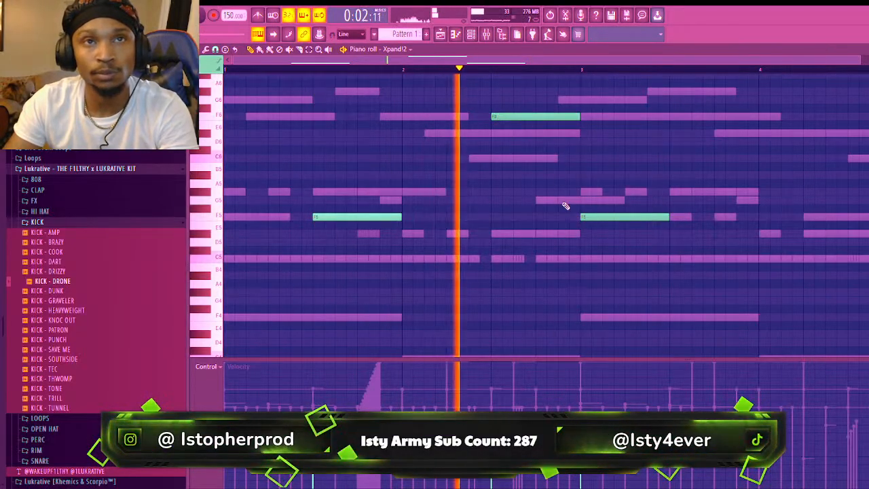
Try the bar 3 note at G#5, D#5 and D6 during playback and settle it on C6
{"action": "key", "text": "space"}
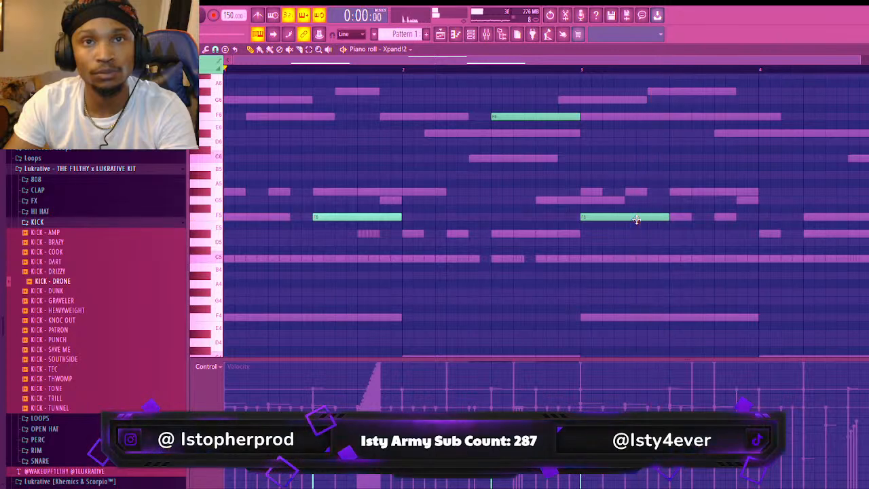
{"action": "key", "text": "space"}
{"action": "left_click_drag", "start_coordinate": [636, 219], "coordinate": [636, 193]}
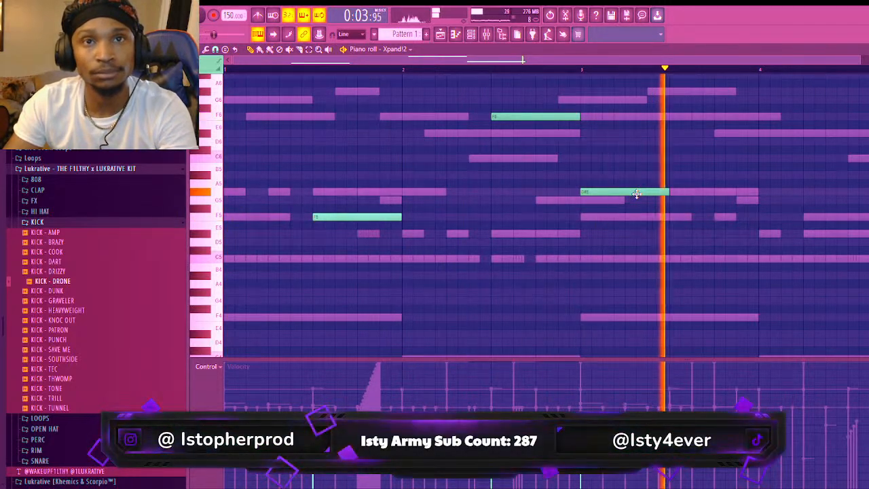
{"action": "left_click_drag", "start_coordinate": [636, 193], "coordinate": [639, 235]}
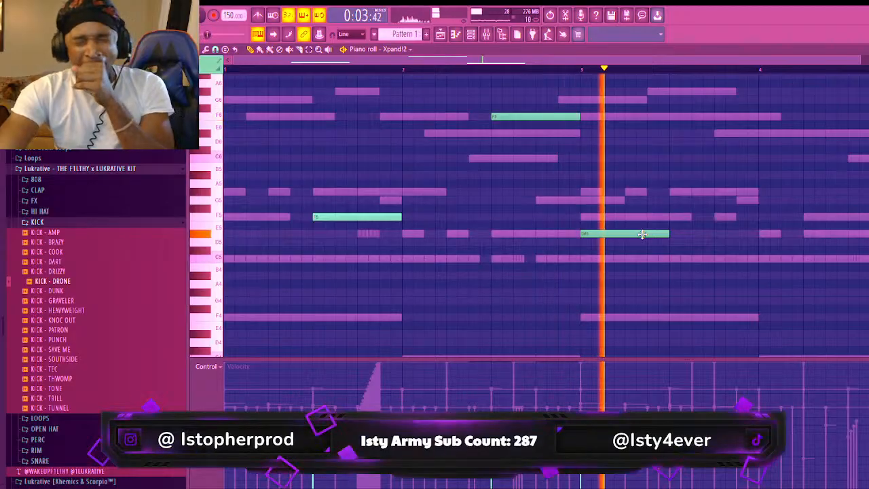
{"action": "right_click", "coordinate": [644, 236]}
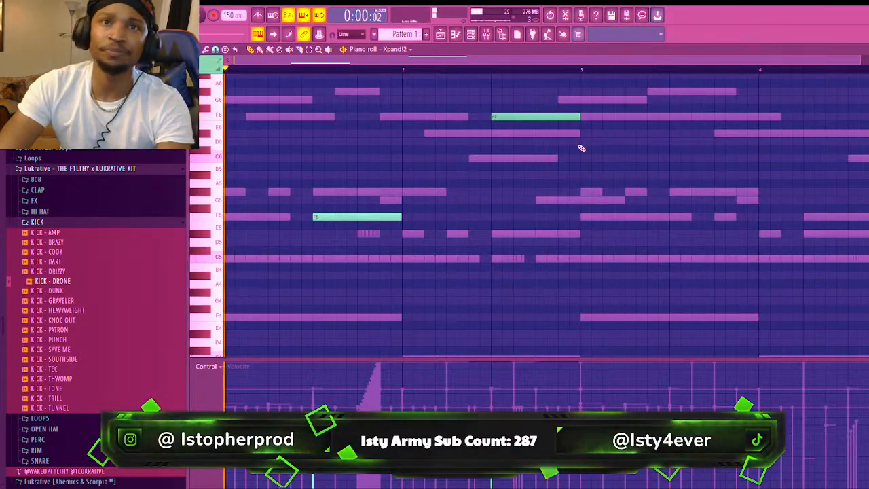
{"action": "left_click", "coordinate": [583, 141]}
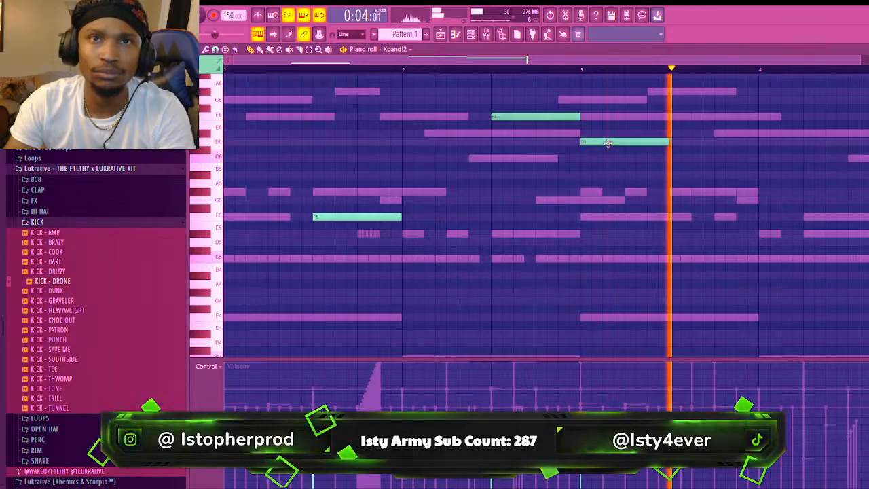
{"action": "left_click_drag", "start_coordinate": [608, 142], "coordinate": [607, 158]}
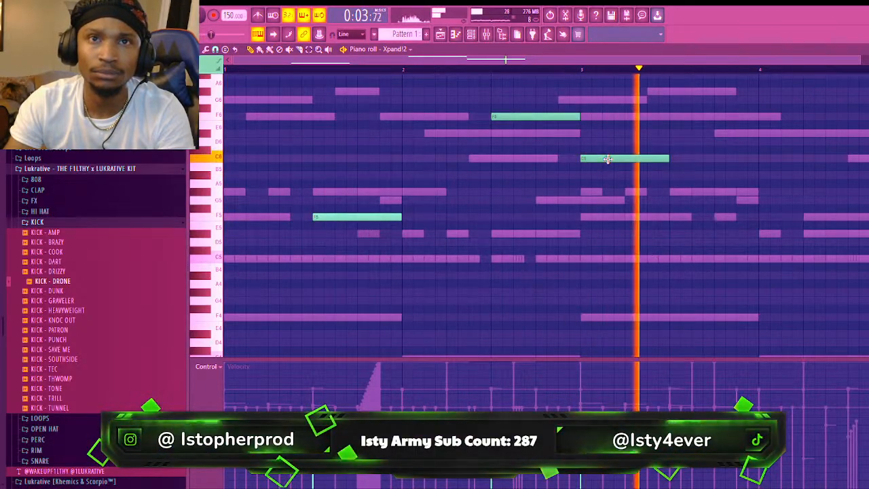
Restart playback and add a G5 note on beat 3 of bar 4 in the Xpand!2 part
{"action": "key", "text": "space"}
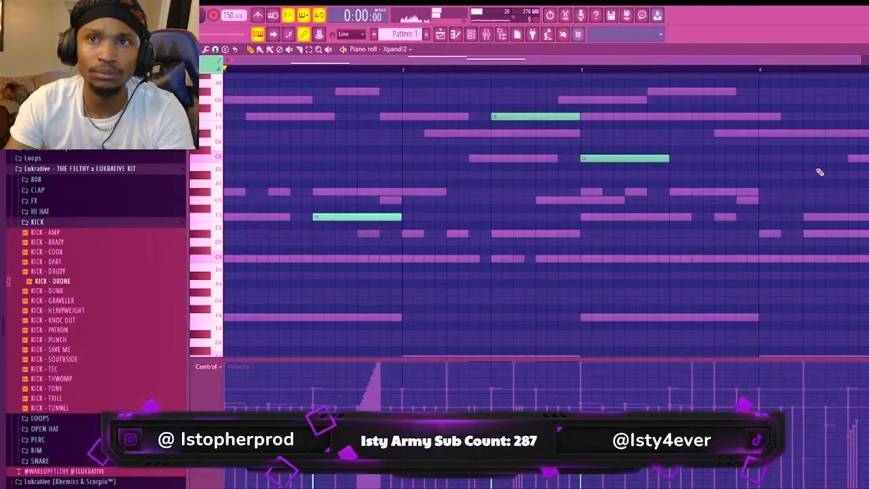
{"action": "key", "text": "space"}
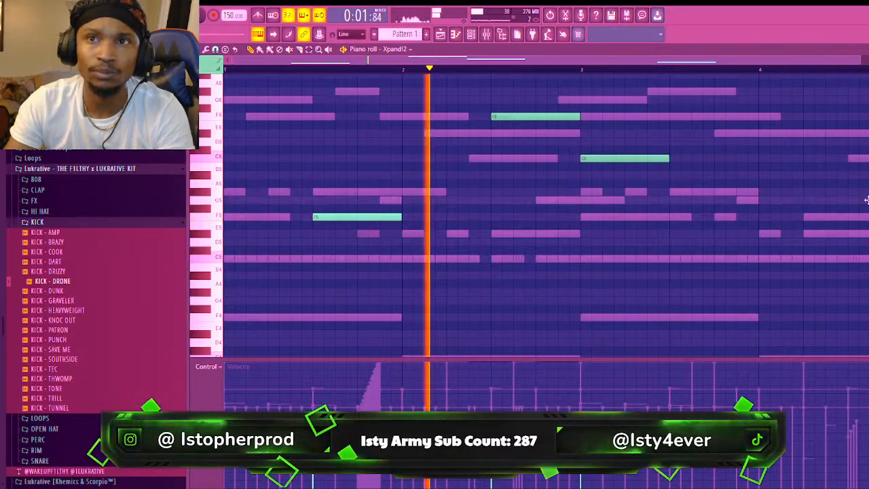
{"action": "left_click_drag", "start_coordinate": [868, 200], "coordinate": [848, 199]}
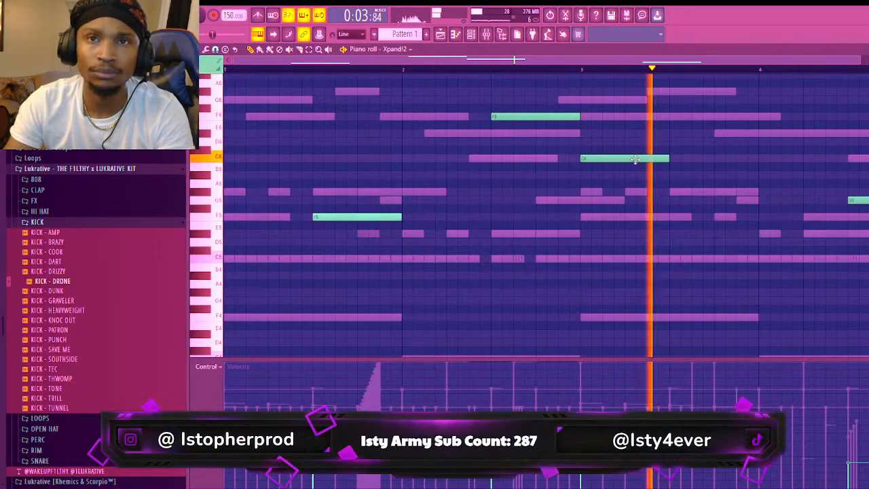
Place a two-beat F5 note at the start of bar 1 and delete the F5 note on beat 3 of that bar
{"action": "left_click", "coordinate": [471, 34]}
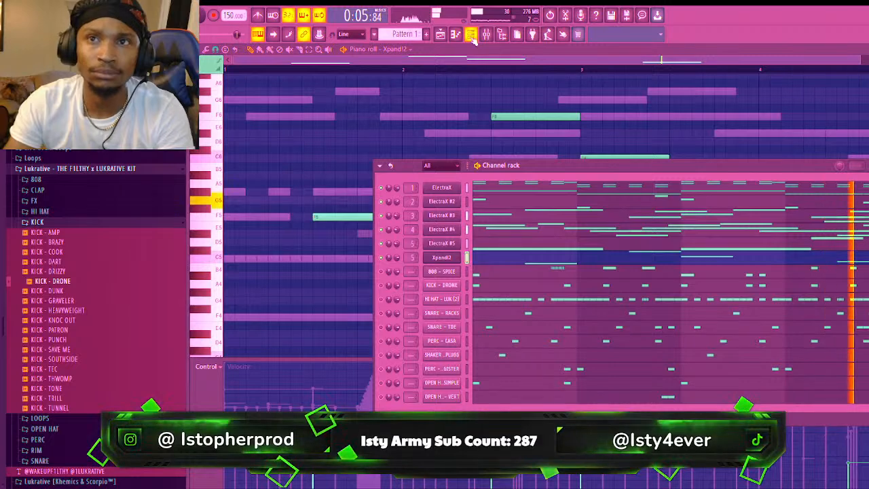
{"action": "left_click", "coordinate": [470, 34]}
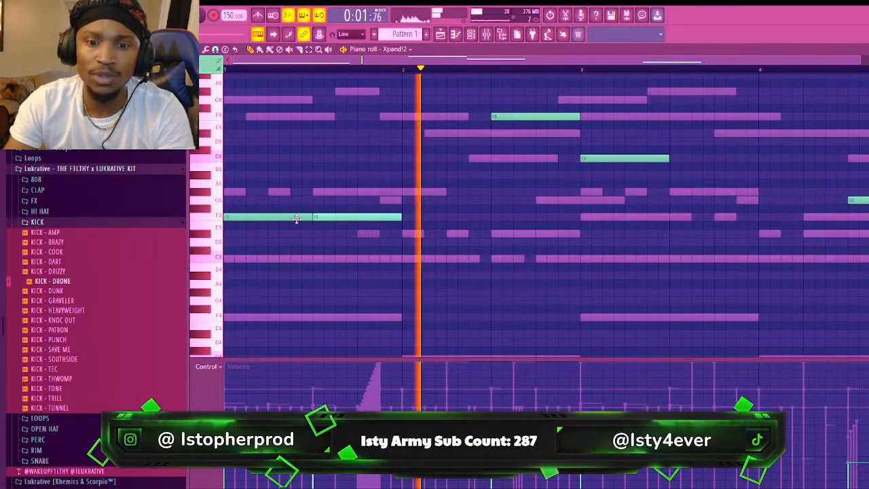
{"action": "right_click", "coordinate": [349, 216]}
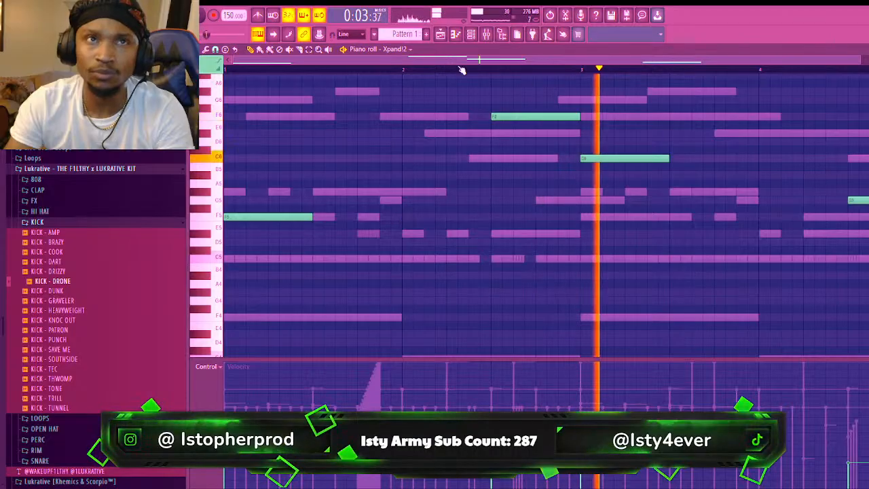
Stop playback and open the Xpand!2 instrument to view its sound patches
{"action": "key", "text": "space"}
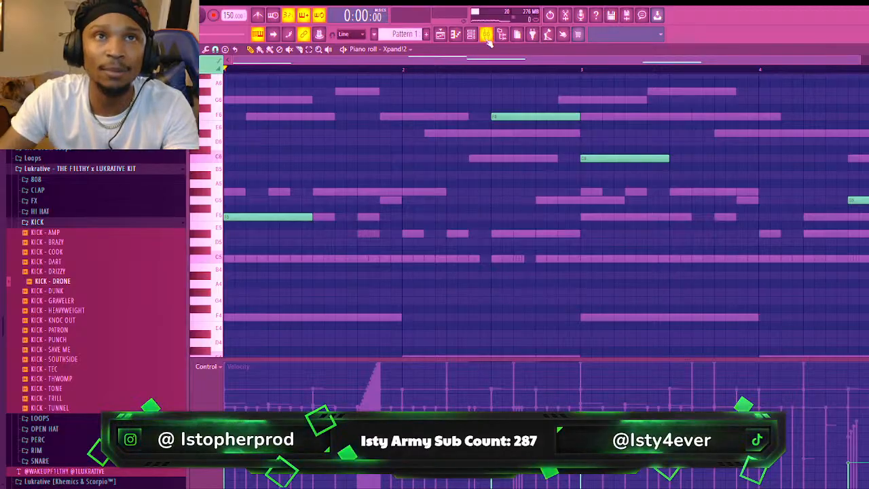
{"action": "left_click", "coordinate": [474, 38]}
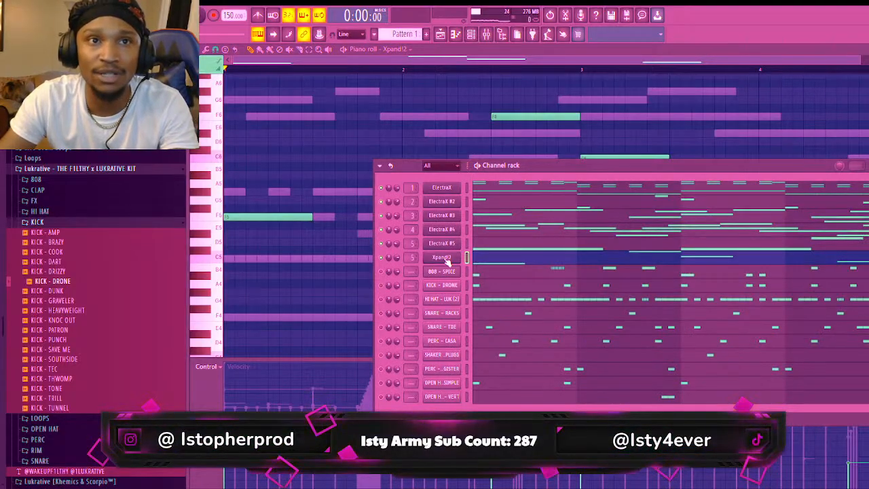
{"action": "left_click", "coordinate": [446, 260]}
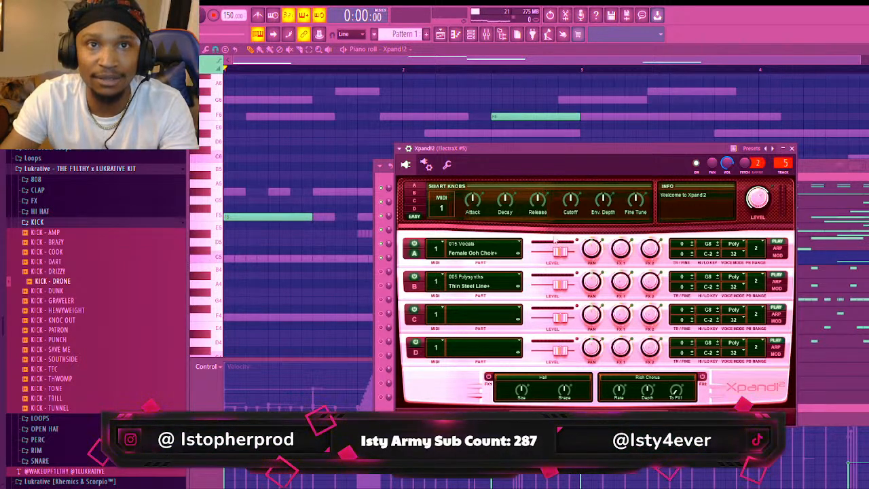
Lower the level of the Thin Steel Line+ part in Xpand!2 and clone the Xpand!2 channel
{"action": "left_click_drag", "start_coordinate": [548, 283], "coordinate": [541, 284]}
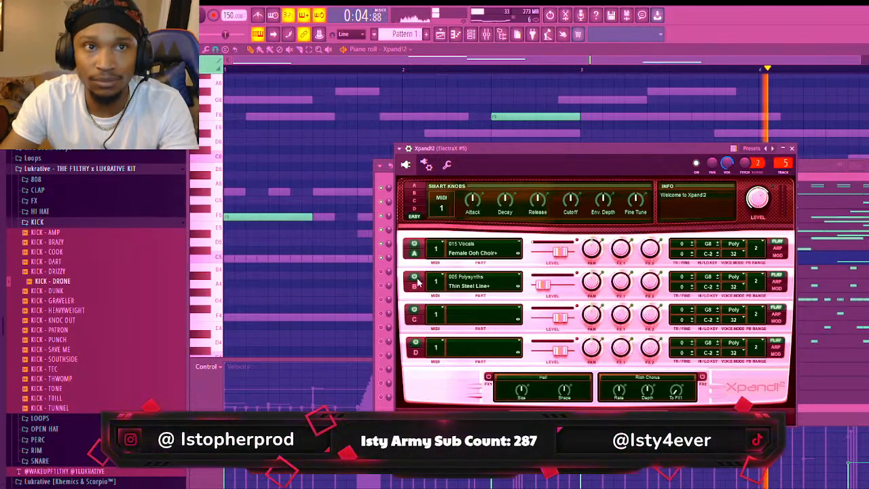
{"action": "key", "text": "F6"}
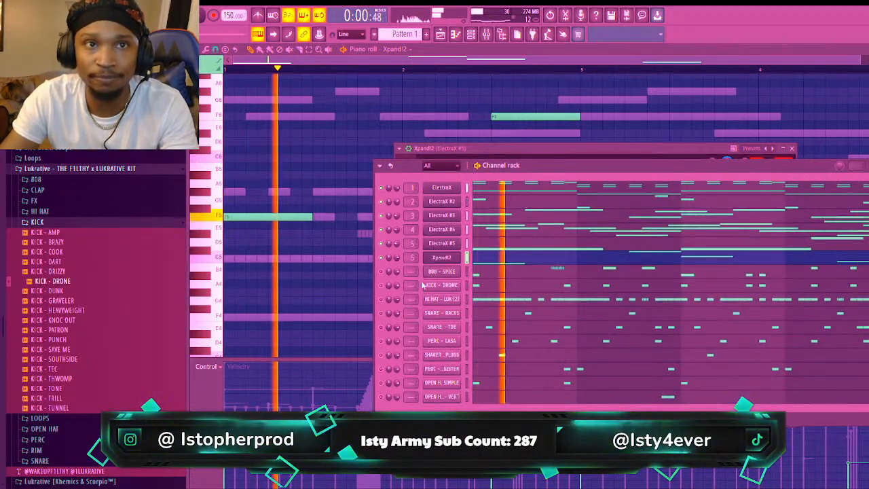
{"action": "right_click", "coordinate": [439, 257]}
{"action": "left_click", "coordinate": [486, 342]}
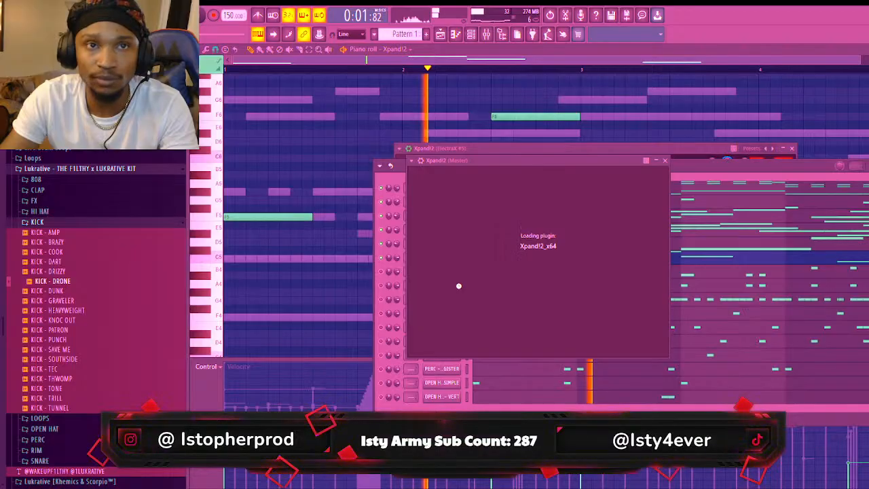
{"action": "left_click", "coordinate": [804, 160]}
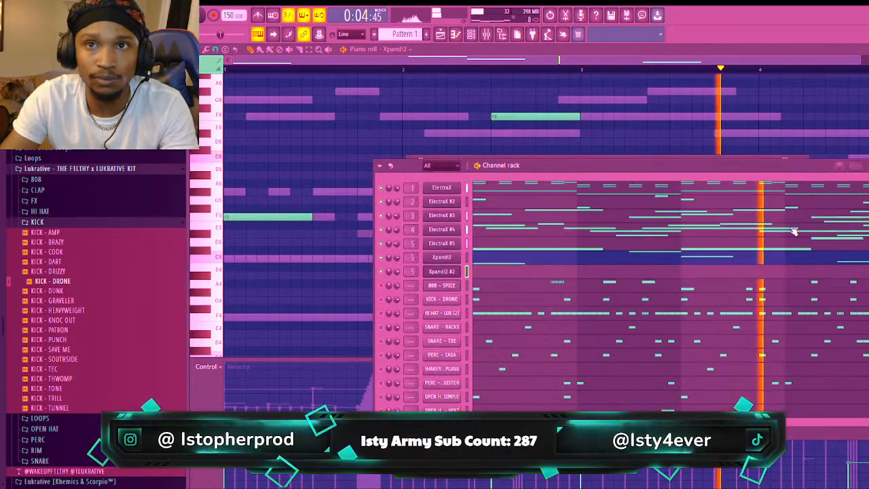
Duplicate all notes of the original Xpand!2 part one octave lower in its piano roll
{"action": "key", "text": "F7"}
{"action": "left_click", "coordinate": [561, 261]}
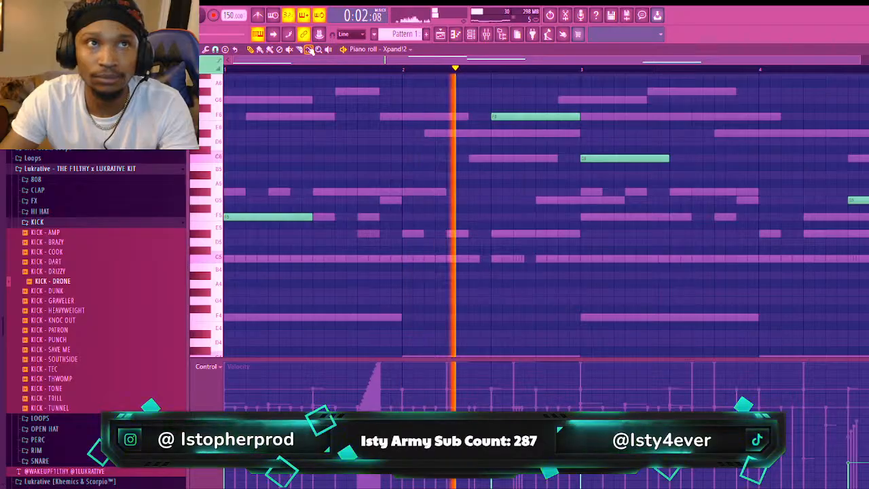
{"action": "mouse_move", "coordinate": [865, 114]}
{"action": "left_mouse_down"}
{"action": "mouse_move", "coordinate": [467, 258]}
{"action": "mouse_move", "coordinate": [263, 254]}
{"action": "left_mouse_up"}
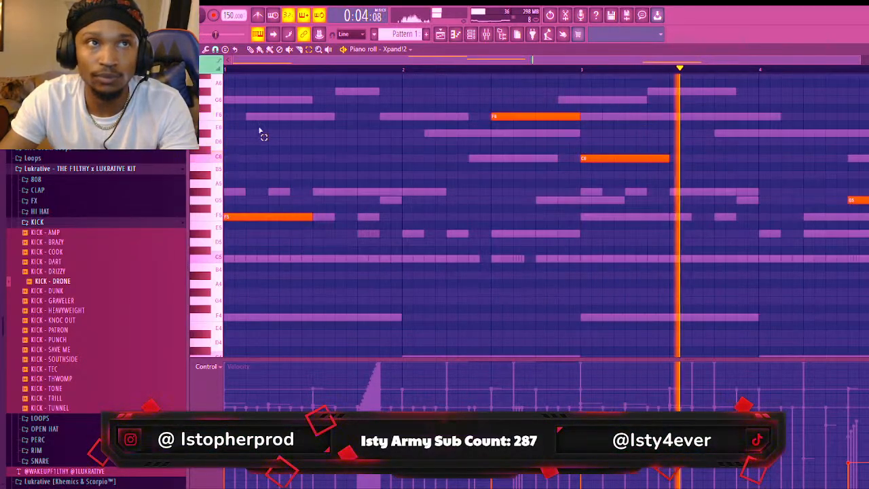
{"action": "left_click", "coordinate": [252, 50]}
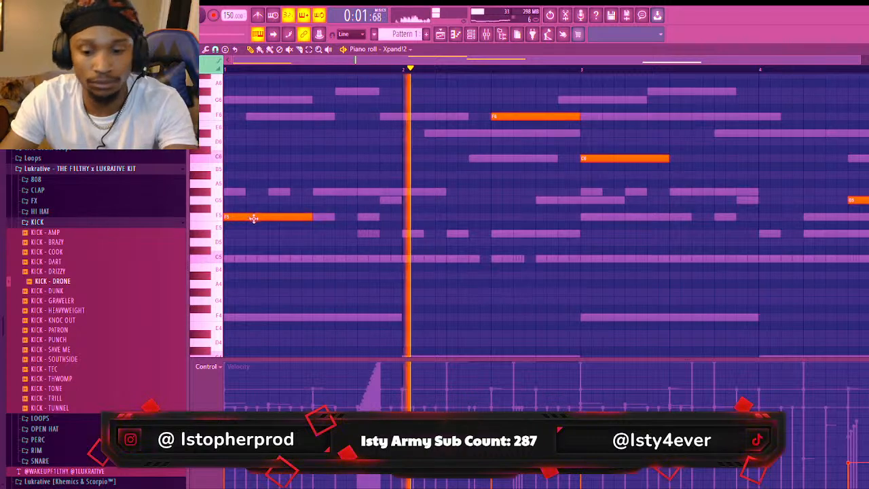
{"action": "key", "text": "ctrl+Down"}
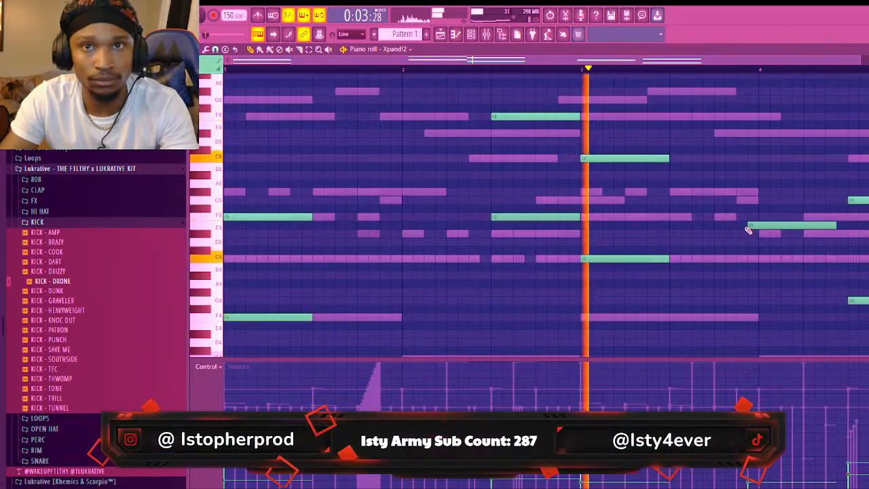
Load the Bright Legato Strings sound from 014 Strings into part A of the Xpand!2 #2 instrument
{"action": "left_click", "coordinate": [501, 34]}
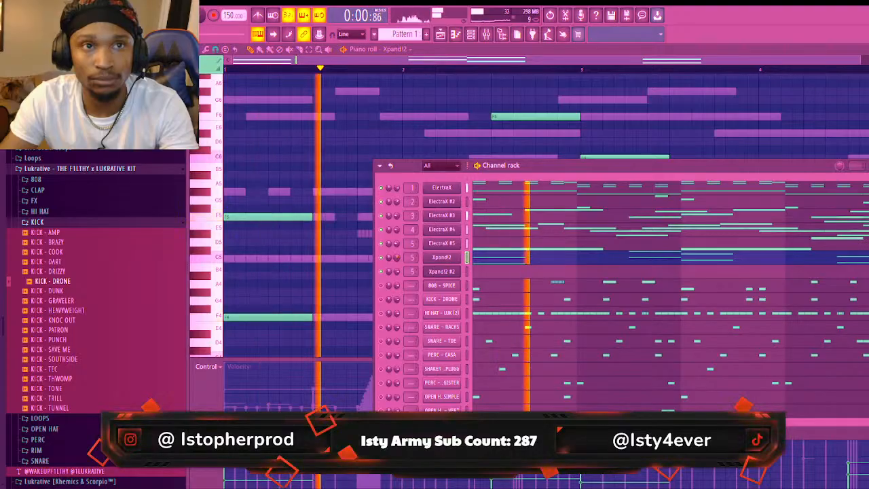
{"action": "left_click", "coordinate": [453, 272]}
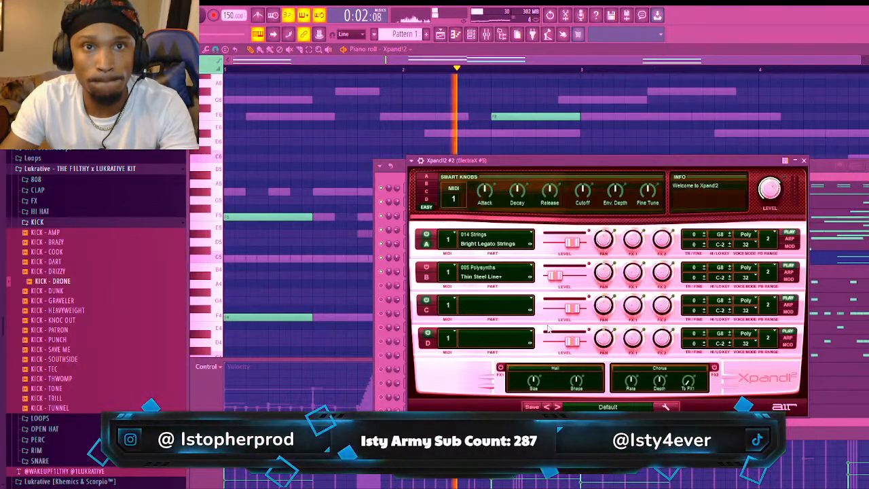
{"action": "left_click", "coordinate": [804, 161]}
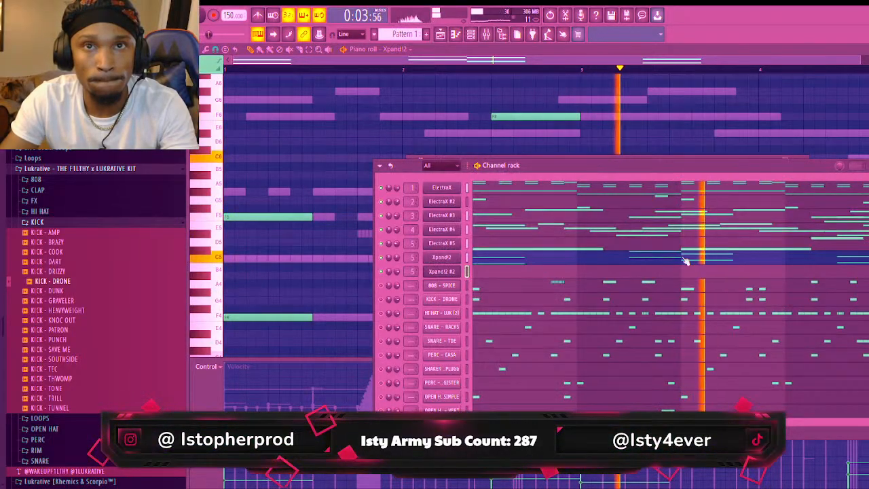
Add a one-bar F4 note at bar 1 and a two-beat G#5 note on beat 3 in the Xpand!2 #2 part
{"action": "left_click", "coordinate": [537, 274]}
{"action": "left_click", "coordinate": [231, 317]}
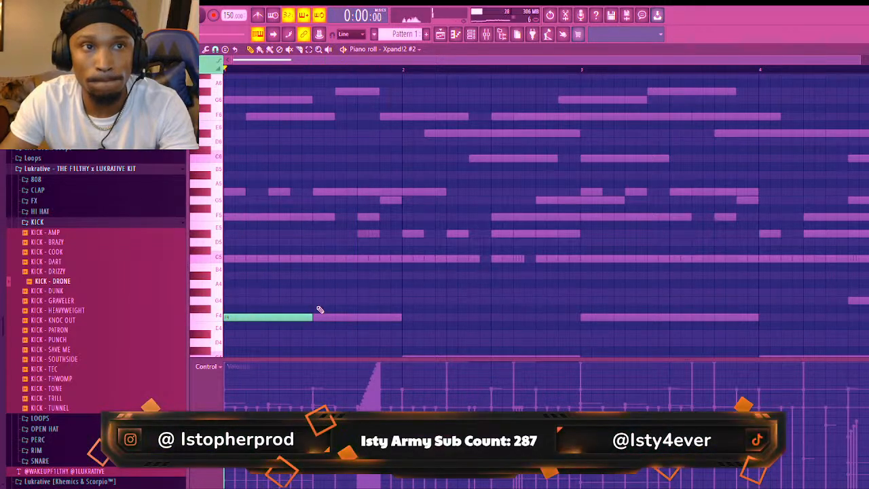
{"action": "left_click_drag", "start_coordinate": [311, 318], "coordinate": [401, 318]}
{"action": "key", "text": "space"}
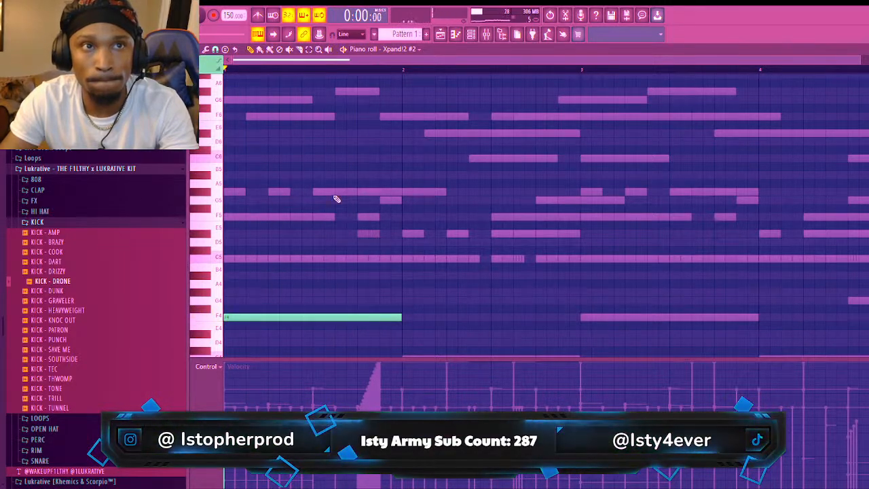
{"action": "key", "text": "space"}
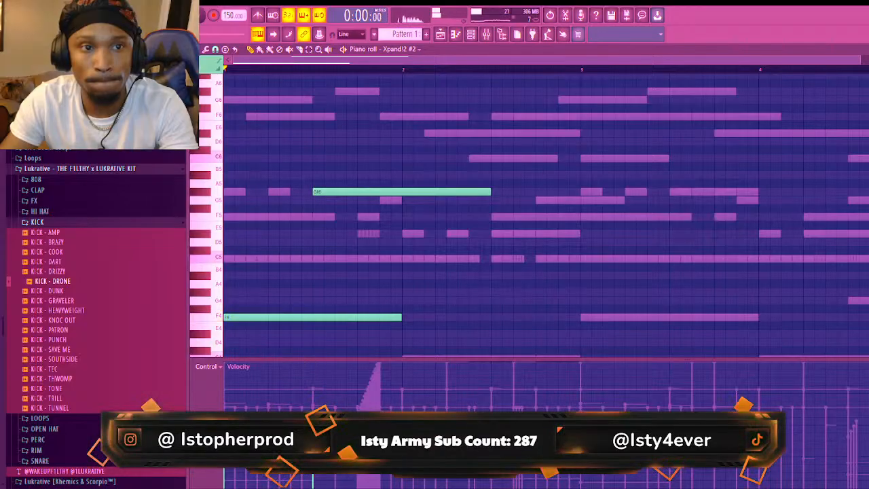
{"action": "left_click_drag", "start_coordinate": [490, 192], "coordinate": [408, 198]}
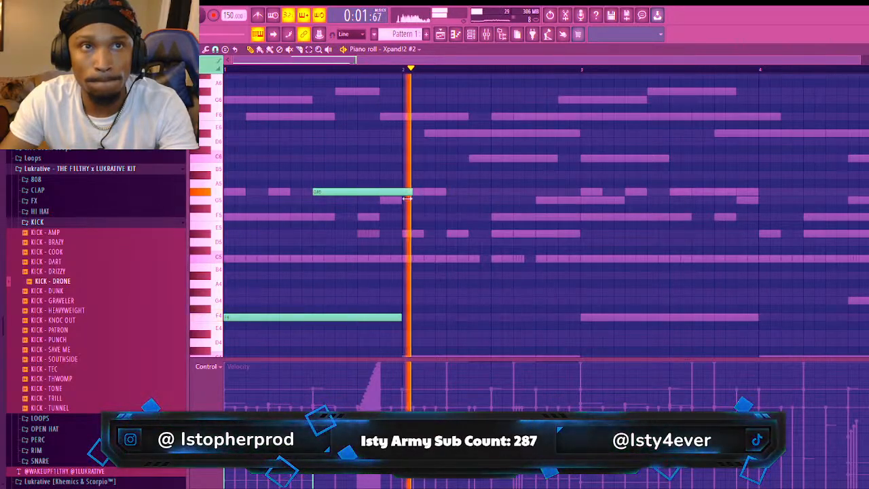
Try the next two-beat note on G5 and G#6 near the end of bar 1 and settle it on F6
{"action": "left_click", "coordinate": [382, 199]}
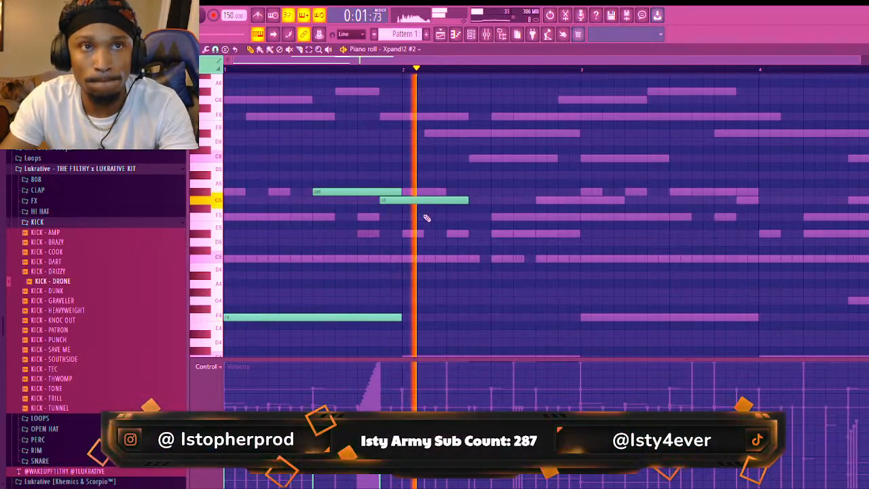
{"action": "key", "text": "space"}
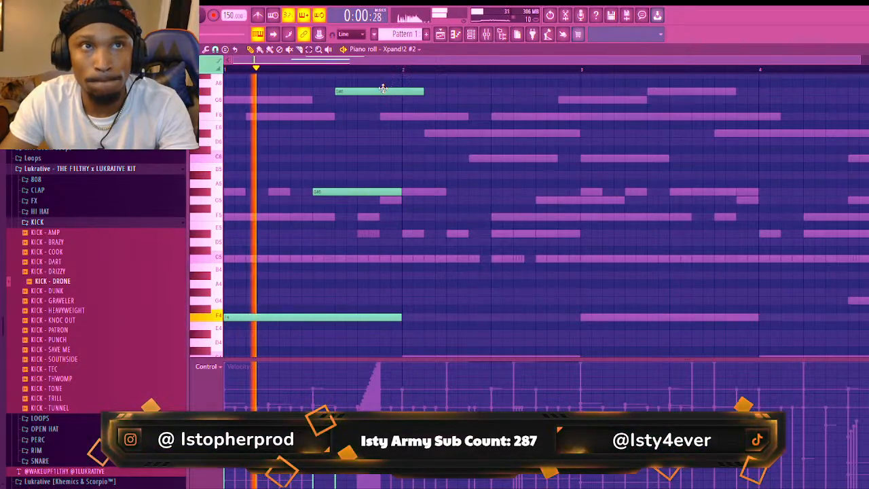
{"action": "left_click_drag", "start_coordinate": [383, 89], "coordinate": [427, 114]}
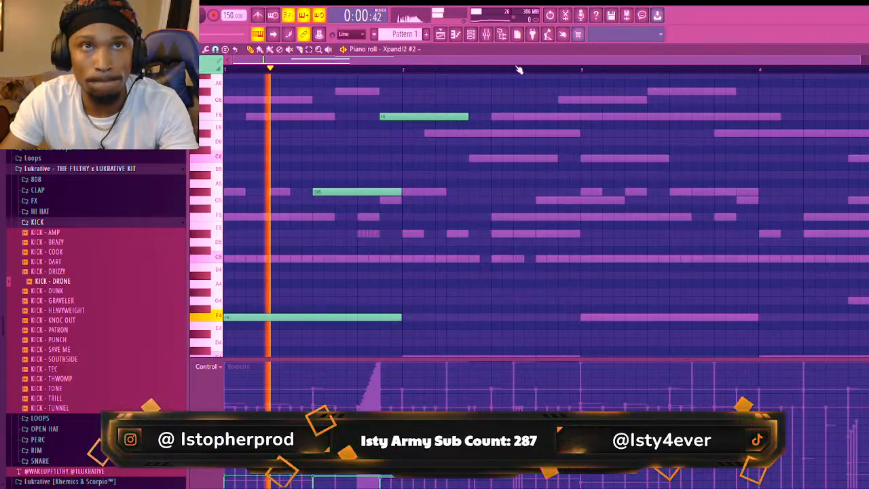
{"action": "key", "text": "F6"}
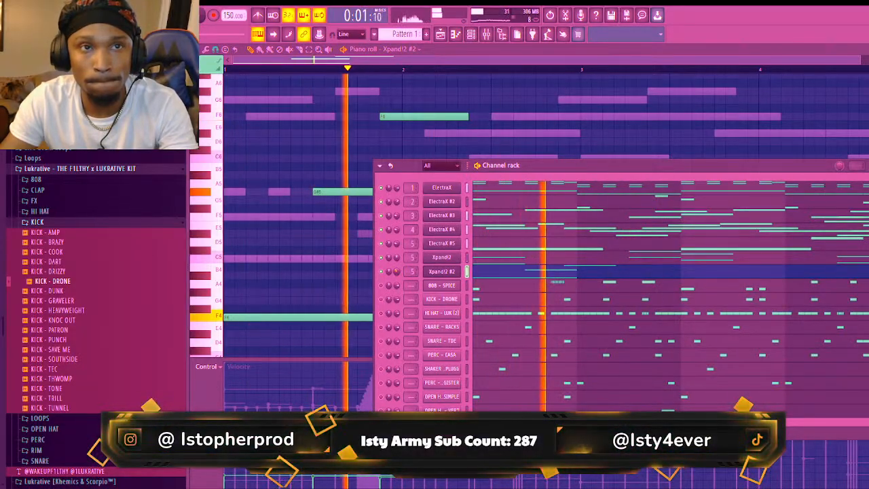
Try a two-beat C6 note starting halfway between beats 2 and 3 of bar 2 during playback
{"action": "left_click", "coordinate": [539, 77]}
{"action": "key", "text": "space"}
{"action": "right_click", "coordinate": [540, 77]}
{"action": "key", "text": "space"}
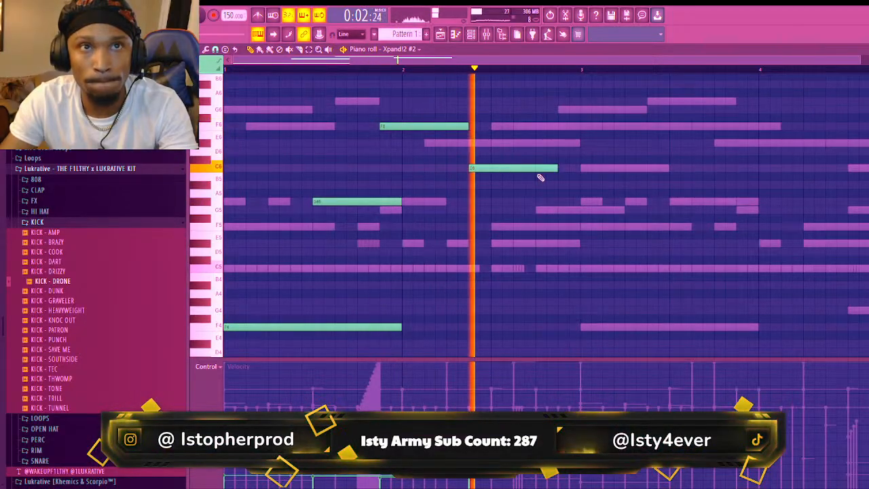
{"action": "key", "text": "space"}
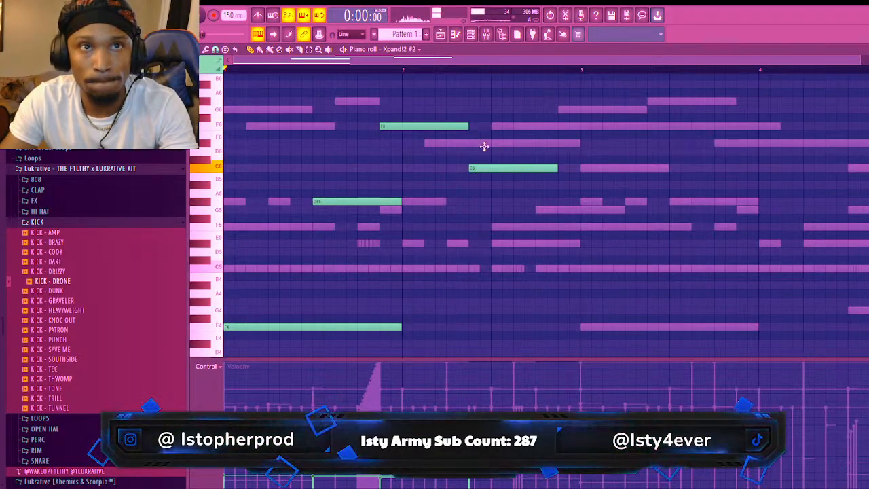
{"action": "key", "text": "space"}
Add overlapping D#6 and C6 notes in bar 2, shortening the preceding F6 note to 1.5 beats and extending C6 to bar 3
{"action": "left_click_drag", "start_coordinate": [454, 143], "coordinate": [483, 148]}
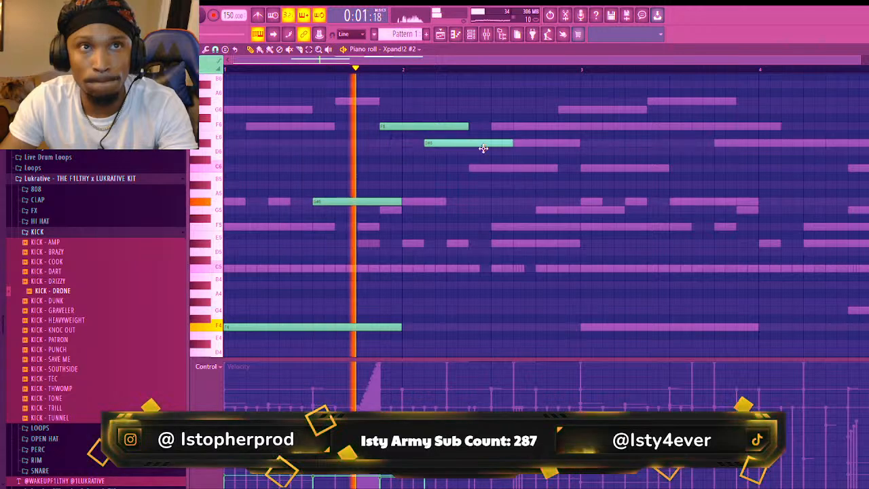
{"action": "left_click", "coordinate": [478, 168]}
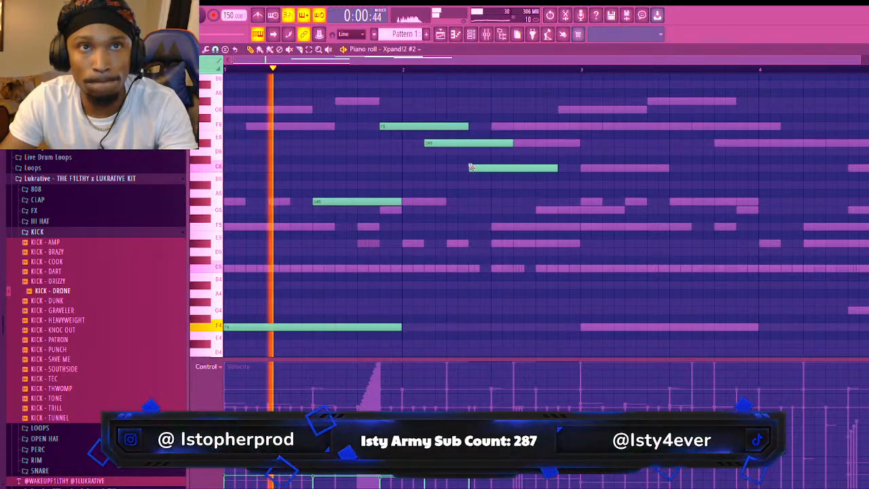
{"action": "left_click_drag", "start_coordinate": [467, 126], "coordinate": [446, 126]}
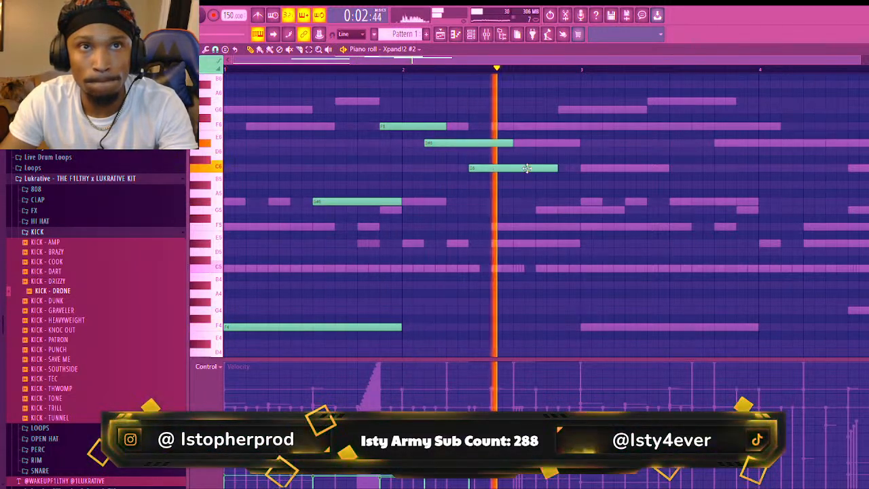
{"action": "left_click_drag", "start_coordinate": [551, 171], "coordinate": [574, 188]}
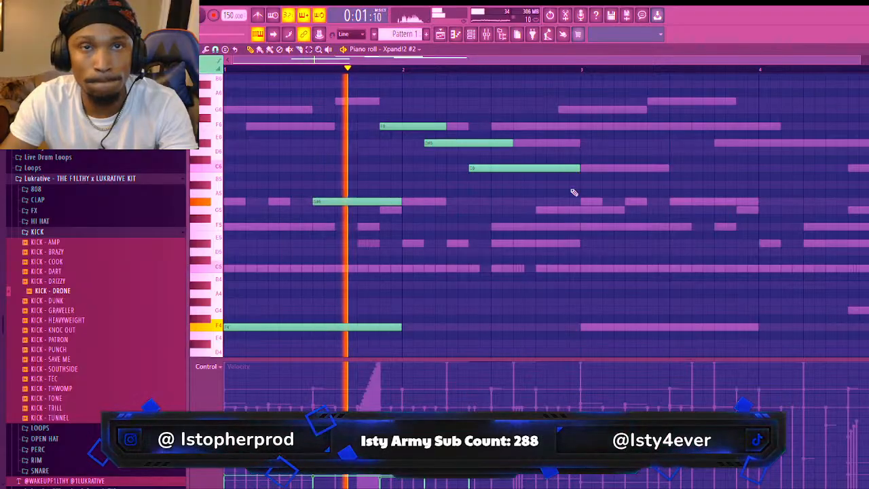
Add 2.5-beat F4 and F5 notes on beats 1 and 2 of bar 3 and a 1.5-beat G#5 note on beat 3
{"action": "left_click", "coordinate": [581, 327]}
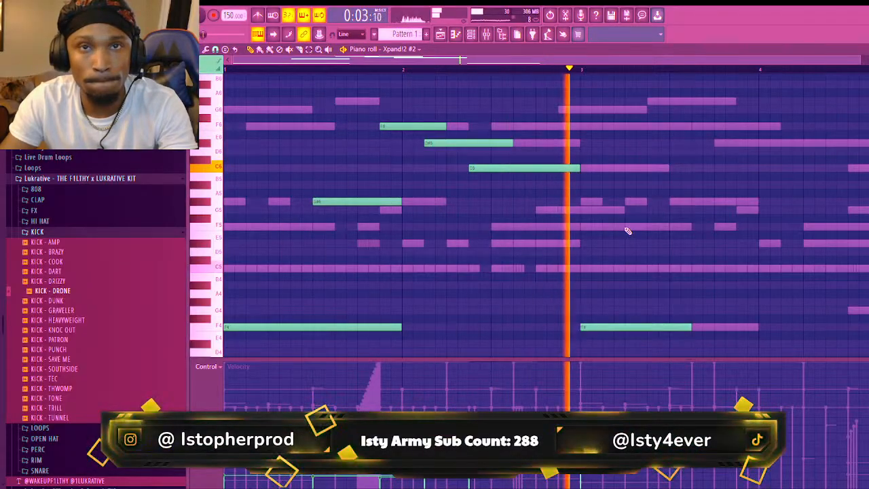
{"action": "left_click", "coordinate": [628, 227]}
{"action": "left_click", "coordinate": [670, 201]}
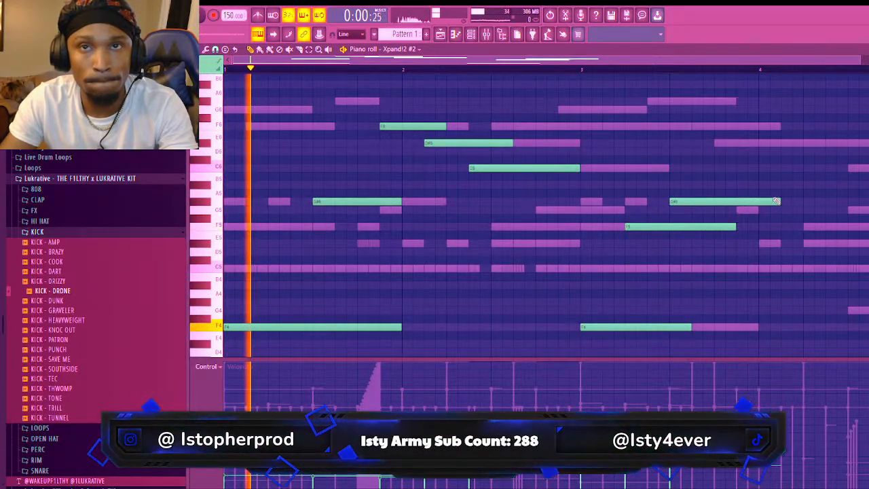
{"action": "left_click_drag", "start_coordinate": [770, 200], "coordinate": [736, 201]}
Add a one-beat D#6 note on beat 4 of bar 3 and a long F6 note starting at bar 4
{"action": "left_click", "coordinate": [718, 144]}
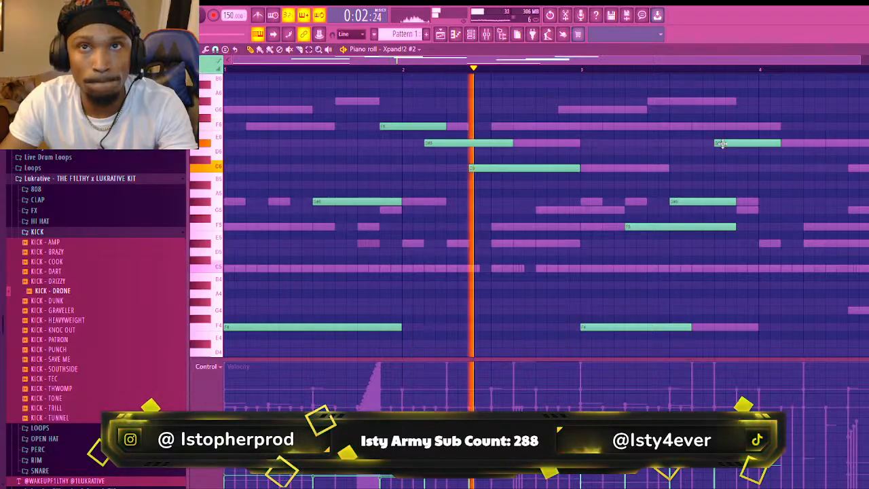
{"action": "left_click_drag", "start_coordinate": [774, 143], "coordinate": [759, 144]}
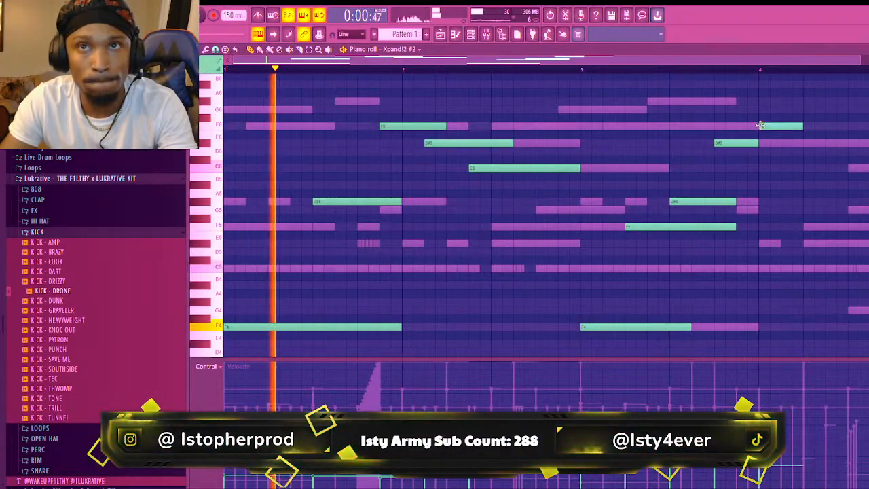
{"action": "left_click", "coordinate": [763, 126]}
{"action": "left_click_drag", "start_coordinate": [797, 126], "coordinate": [865, 127]}
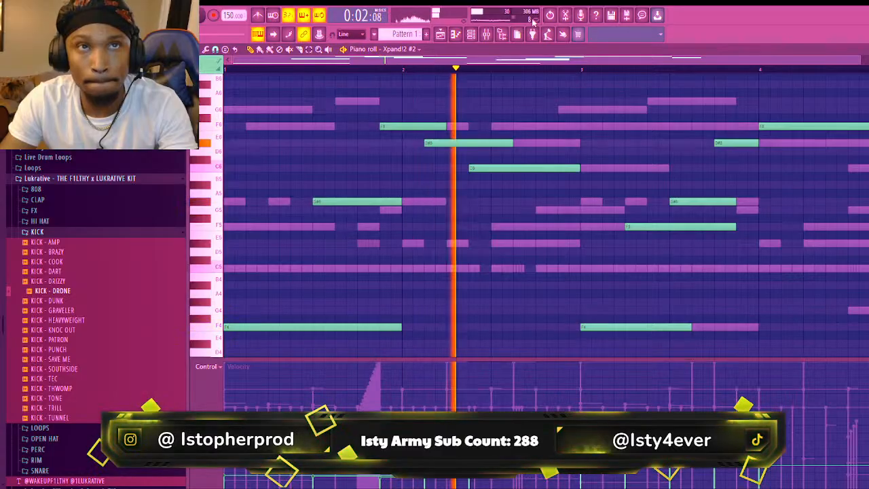
Route the Xpand!2 #2 channel to mixer insert 6
{"action": "left_click", "coordinate": [489, 34]}
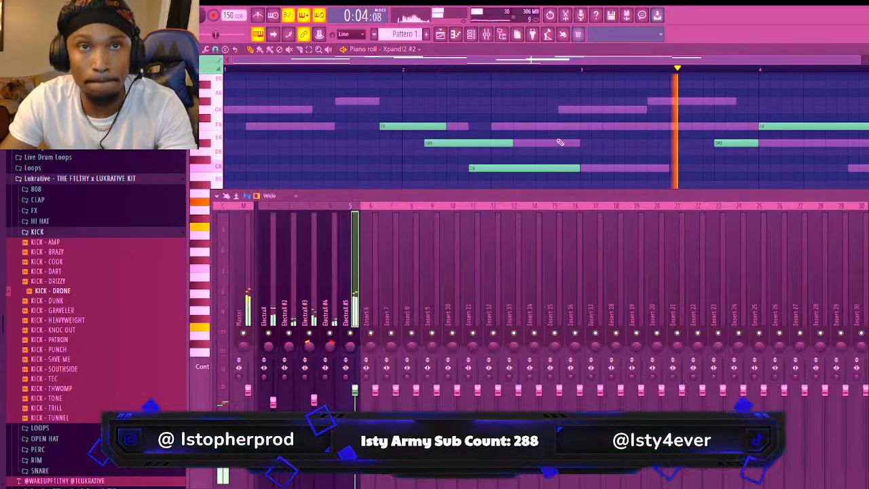
{"action": "left_click", "coordinate": [374, 308]}
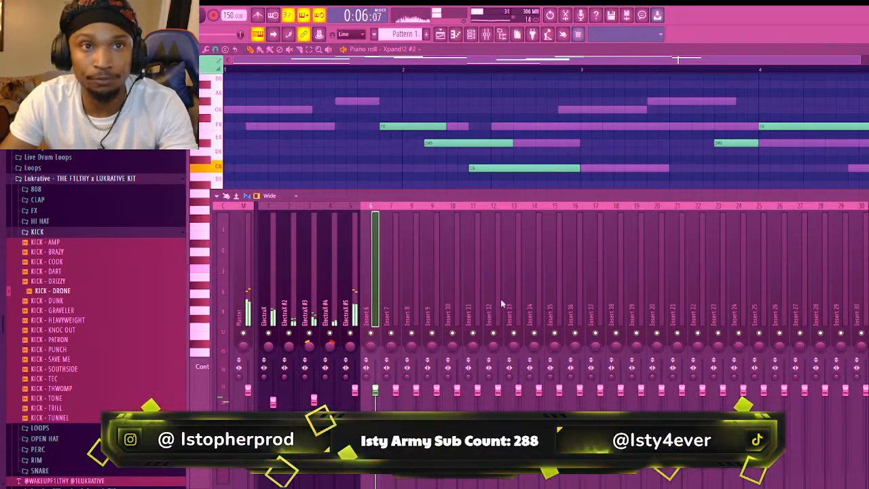
{"action": "key", "text": "ctrl+l"}
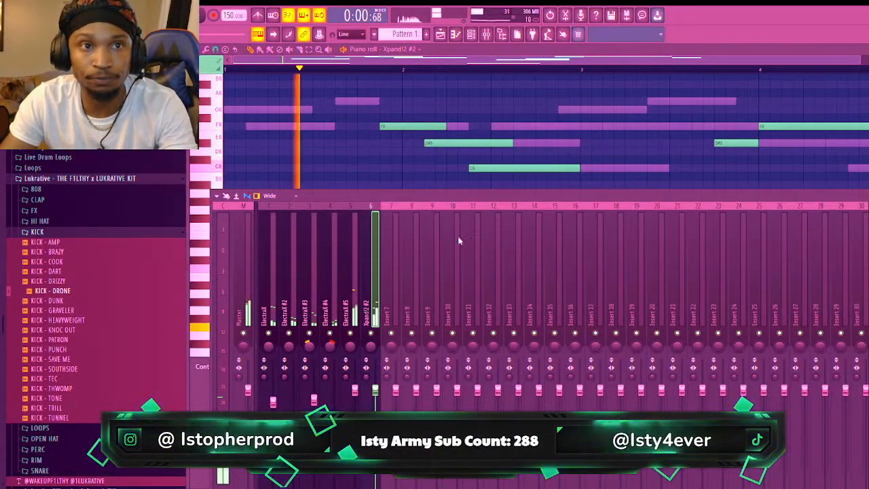
Bring up the channel rack to check the mixer routing and select the ElectraX #5 mixer track
{"action": "left_click", "coordinate": [486, 33]}
{"action": "left_click", "coordinate": [486, 34]}
{"action": "left_click", "coordinate": [471, 34]}
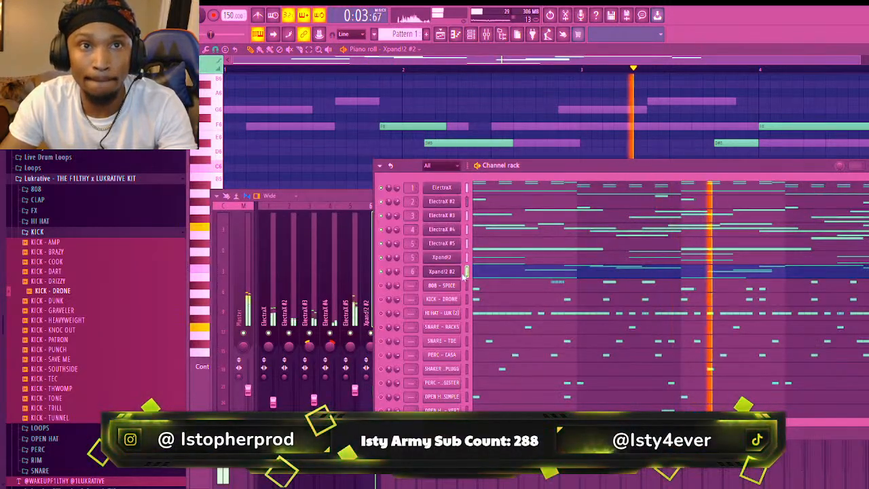
{"action": "left_click", "coordinate": [360, 283]}
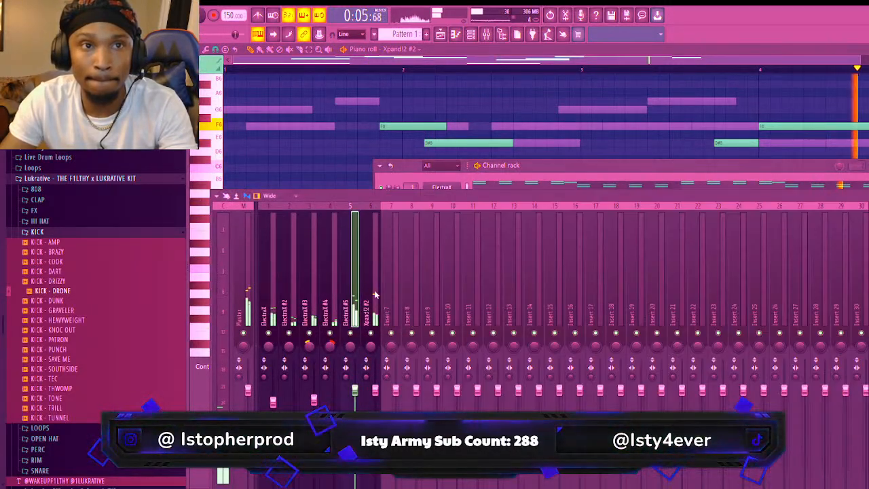
Route the Xpand!2 channel to the mixer, arrange Xpand!2 on insert 6 and Xpand!2 #2 on insert 7, and lower the Xpand!2 fader
{"action": "left_click", "coordinate": [394, 296]}
{"action": "left_click", "coordinate": [486, 184]}
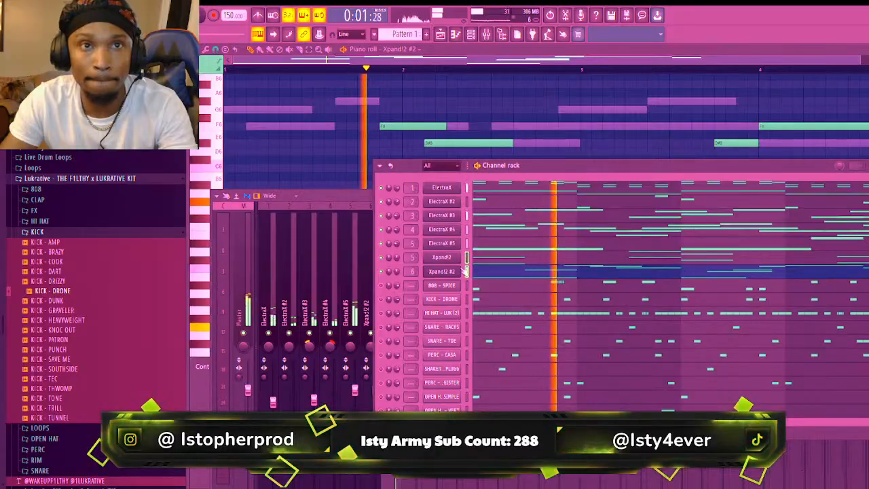
{"action": "left_click", "coordinate": [351, 292]}
{"action": "left_click", "coordinate": [391, 306]}
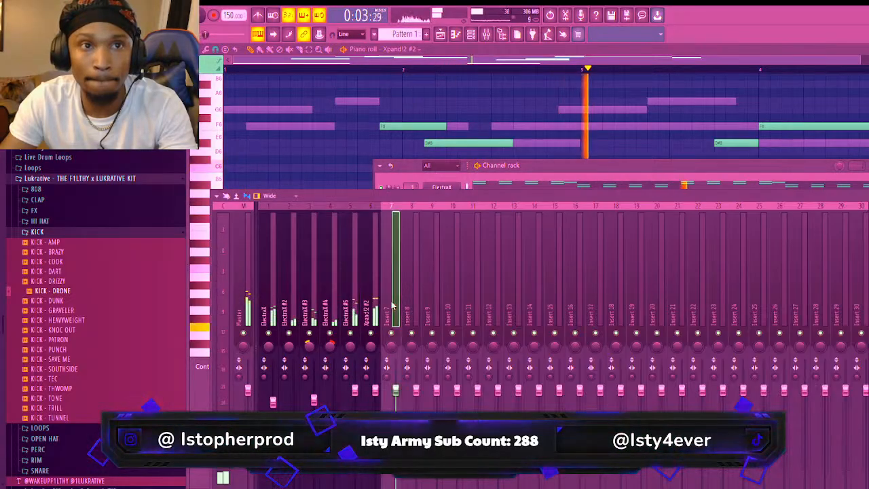
{"action": "key", "text": "ctrl+l"}
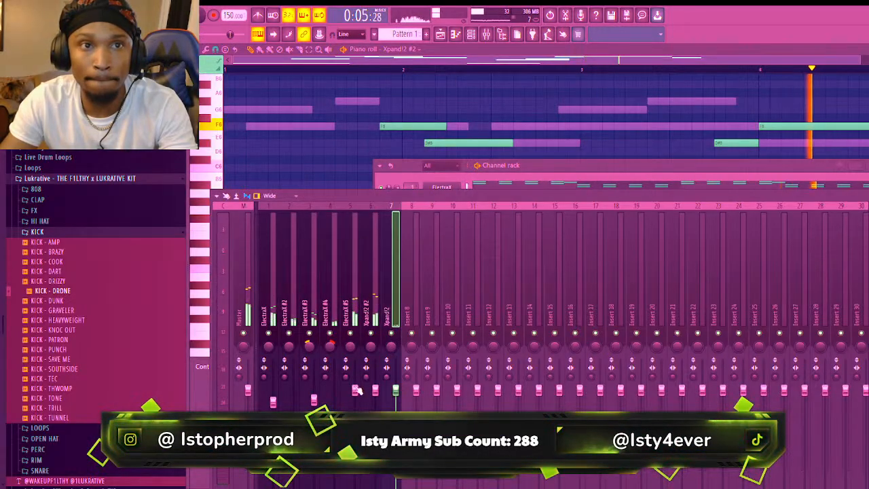
{"action": "left_click", "coordinate": [378, 393]}
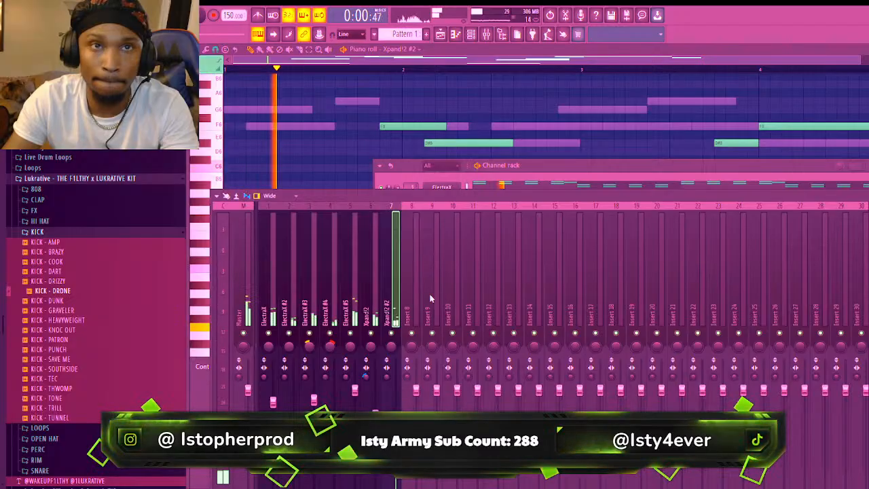
Add a half-beat D#5 note to the 808 - SPICE channel at the end of bar 2, reduce its velocity and play the pattern
{"action": "left_click", "coordinate": [505, 186]}
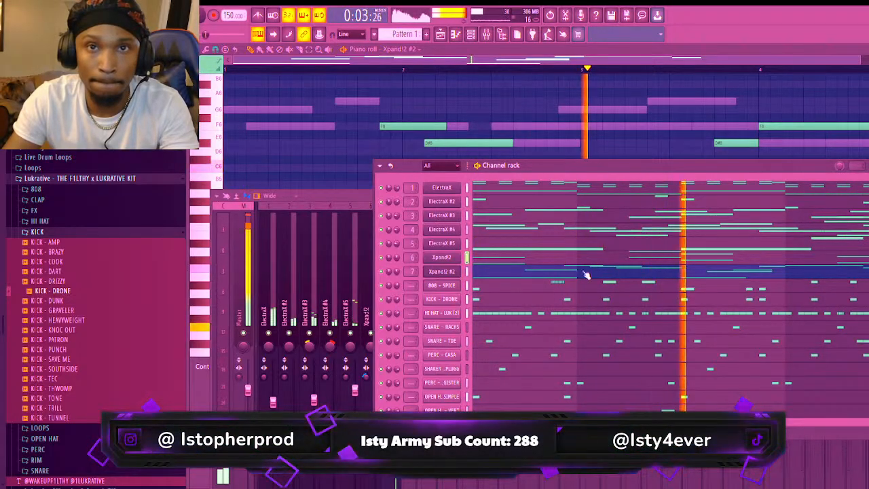
{"action": "left_click", "coordinate": [613, 287]}
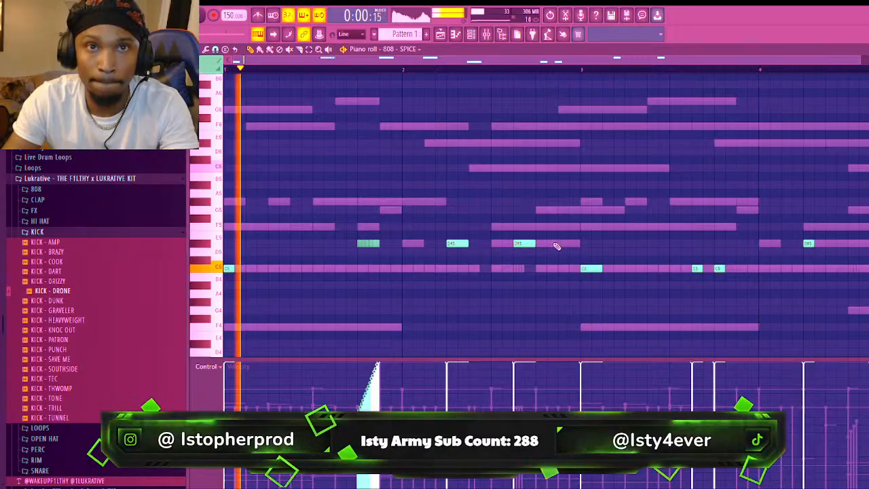
{"action": "left_click", "coordinate": [561, 244]}
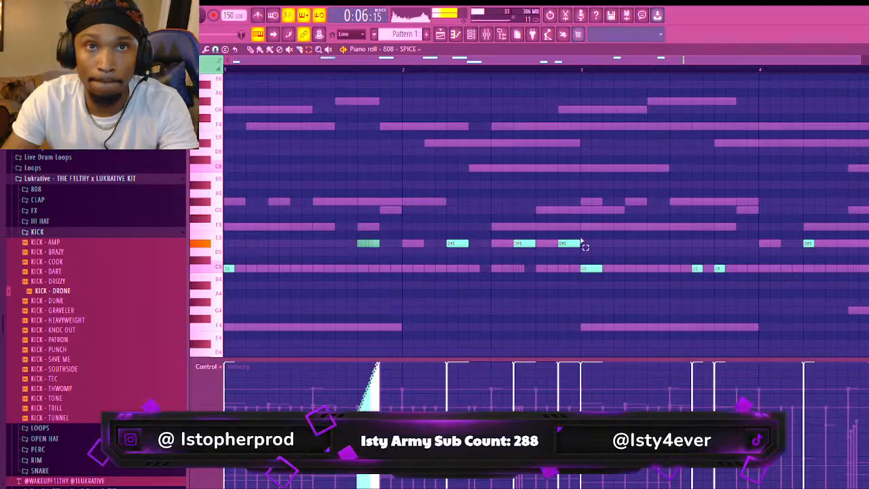
{"action": "left_click", "coordinate": [574, 243]}
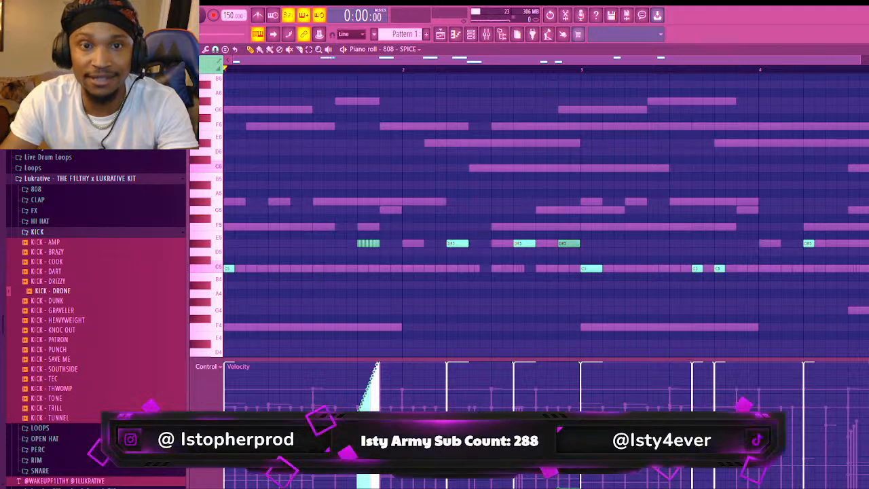
{"action": "key", "text": "space"}
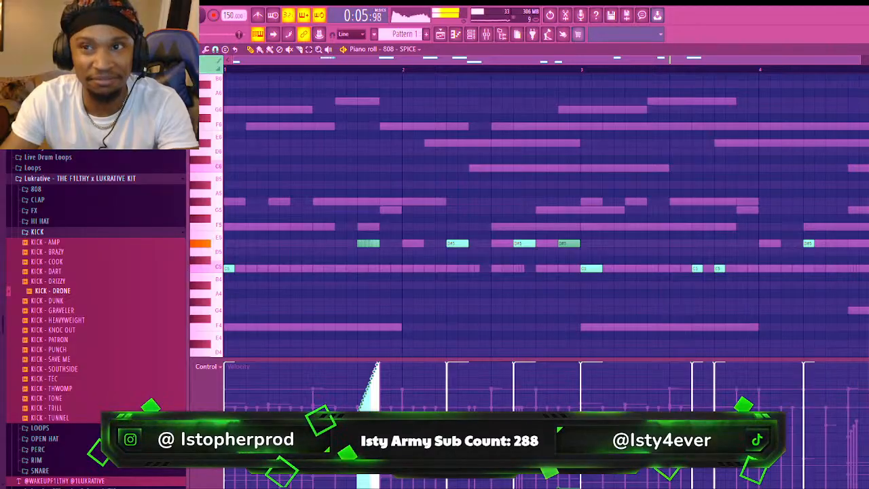
{"action": "key", "text": "space"}
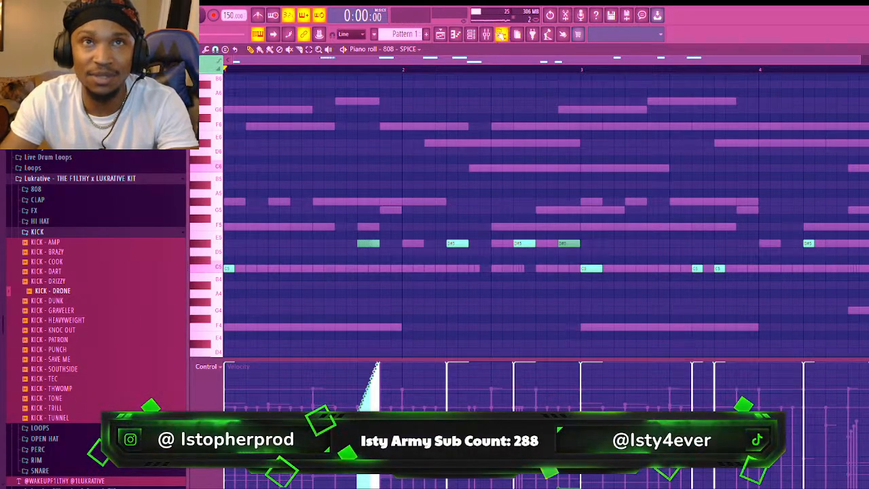
Route the drum channels from 808 - SPICE to OPEN HAT - VERT to consecutive mixer tracks starting at insert 8
{"action": "left_click", "coordinate": [486, 34]}
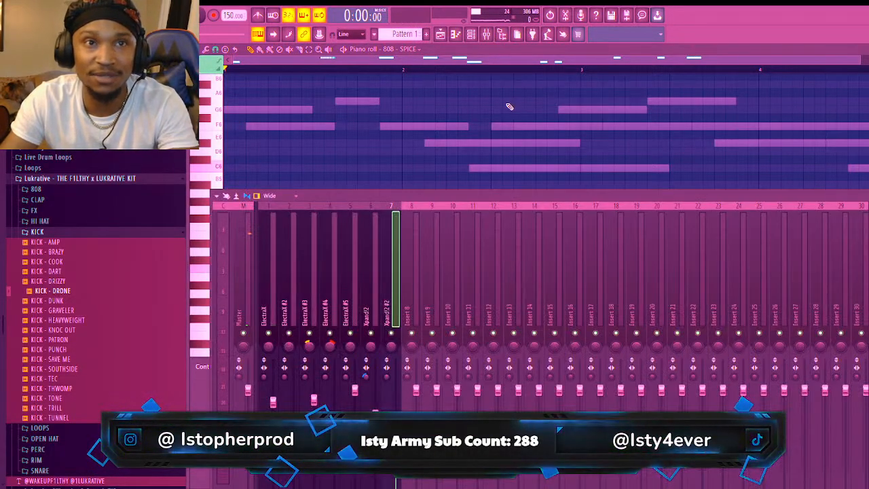
{"action": "left_click", "coordinate": [470, 34]}
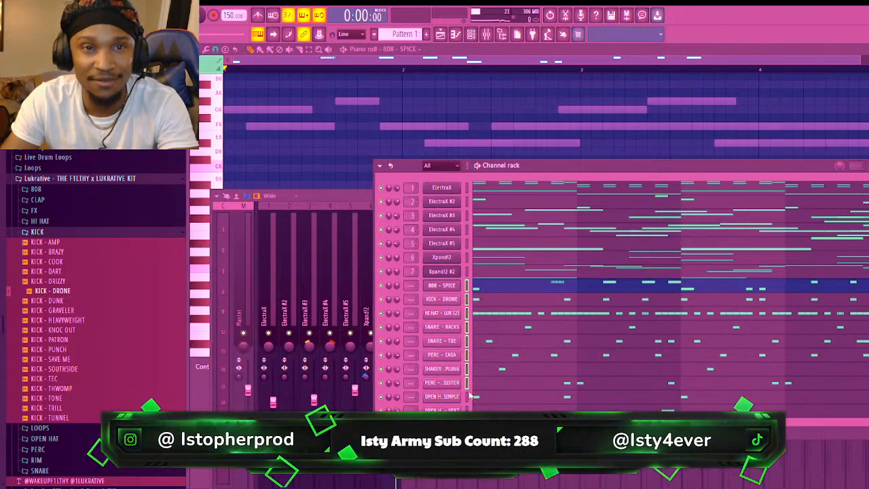
{"action": "left_click", "coordinate": [360, 294]}
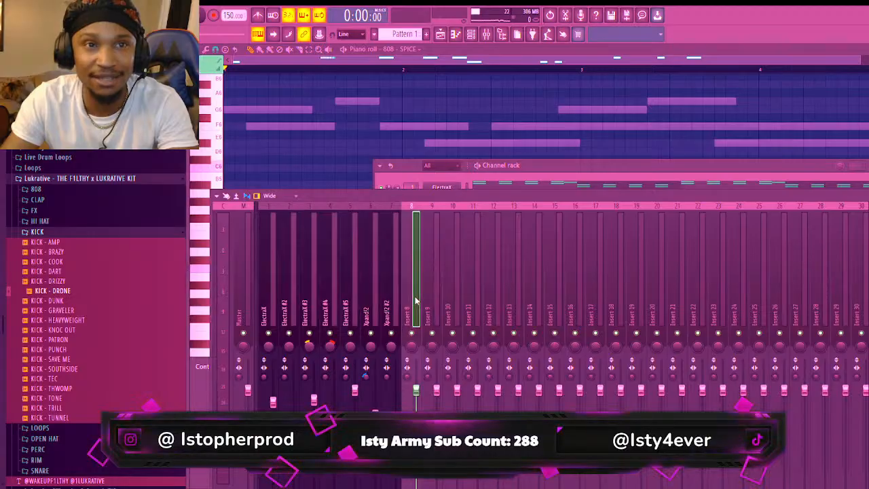
{"action": "key", "text": "ctrl+l"}
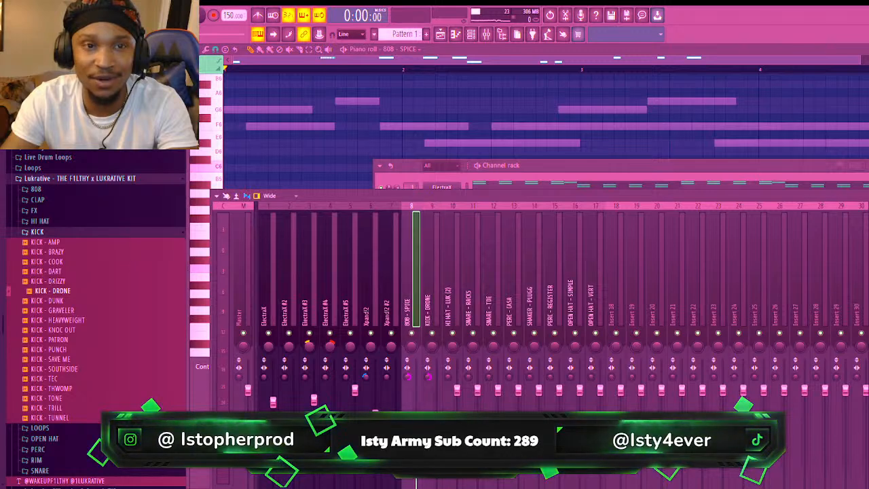
Play the pattern, nudge up the 808 - SPICE and KICK - DRONE faders, and lower the HI HAT - LUK (2) fader
{"action": "key", "text": "space"}
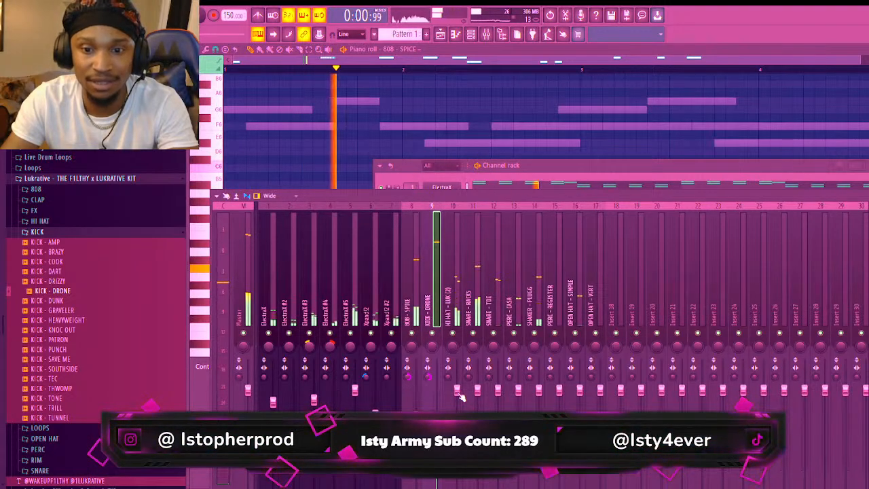
{"action": "left_click", "coordinate": [416, 406]}
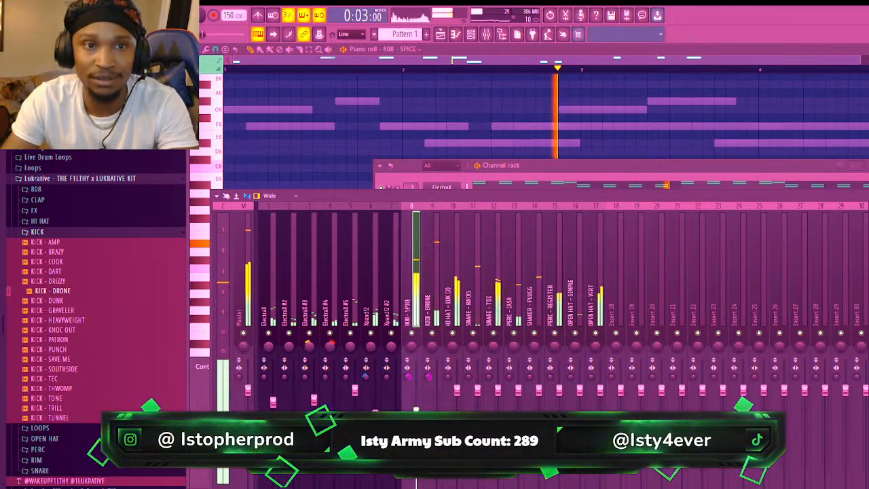
{"action": "left_click_drag", "start_coordinate": [436, 416], "coordinate": [436, 413]}
{"action": "left_click", "coordinate": [457, 390]}
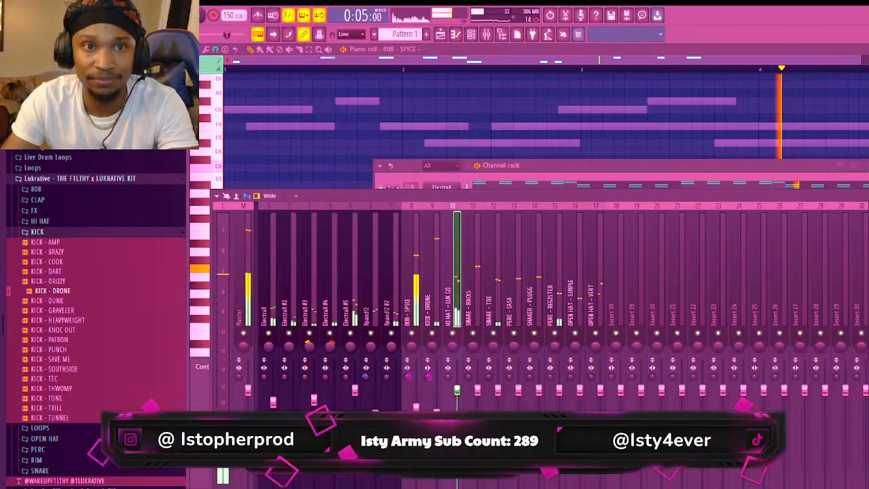
Lower the mixer faders of SNARE - TOE, PERC - CASA, SHAKER - PLUGG, PERC - REGISTER and both open hats
{"action": "left_click_drag", "start_coordinate": [500, 391], "coordinate": [501, 402]}
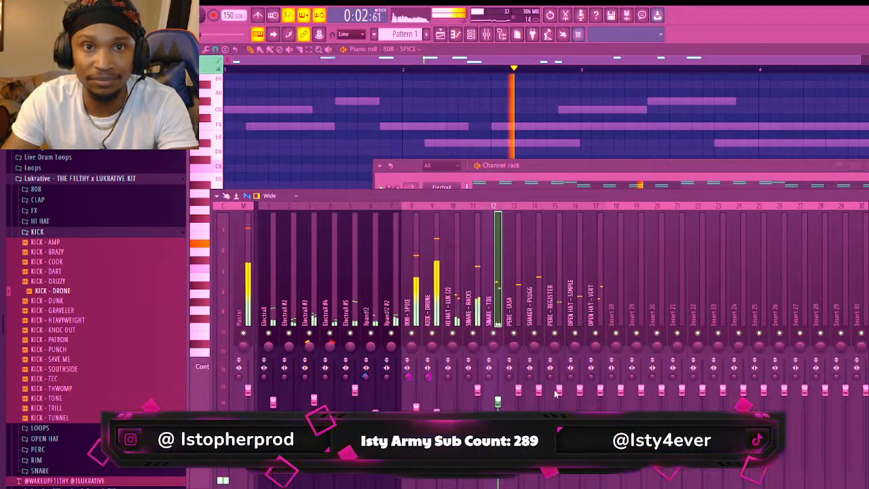
{"action": "left_click_drag", "start_coordinate": [558, 390], "coordinate": [559, 409]}
{"action": "left_click_drag", "start_coordinate": [599, 390], "coordinate": [579, 403]}
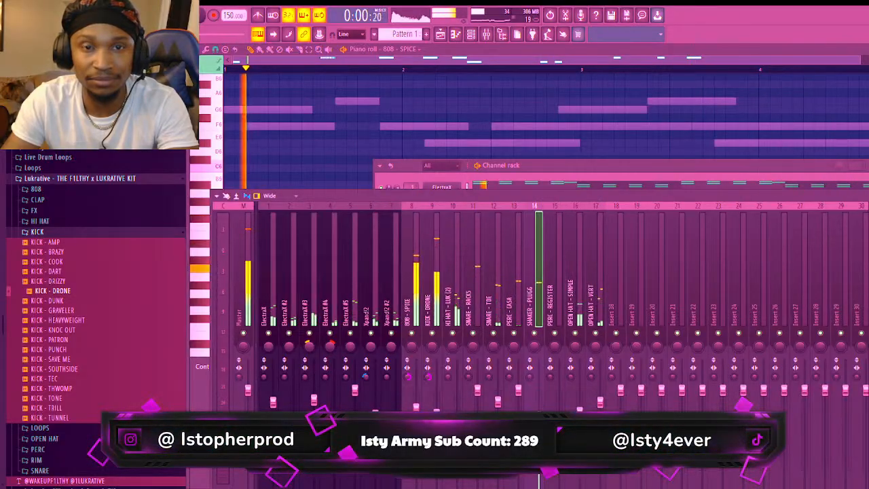
{"action": "left_click_drag", "start_coordinate": [519, 391], "coordinate": [518, 418]}
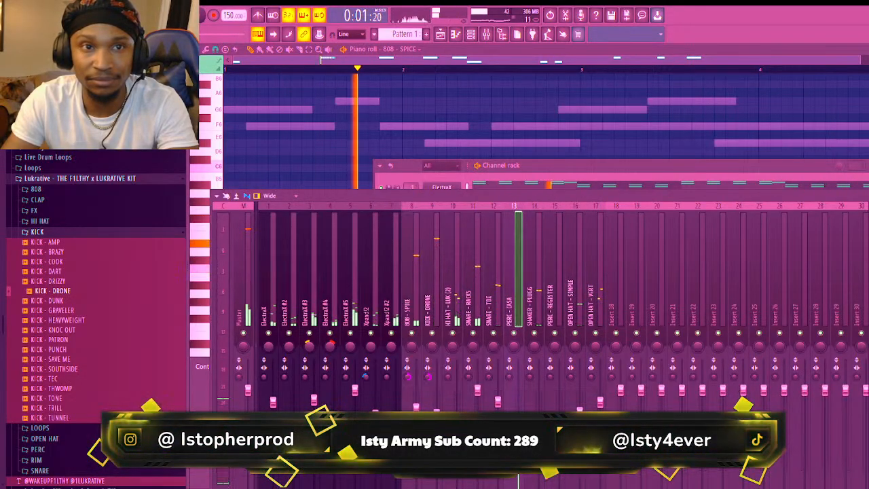
Solo the ElectraX track, raise its fader slightly and add a Fruity Flanger with the Fast Flanger preset
{"action": "left_click", "coordinate": [273, 319]}
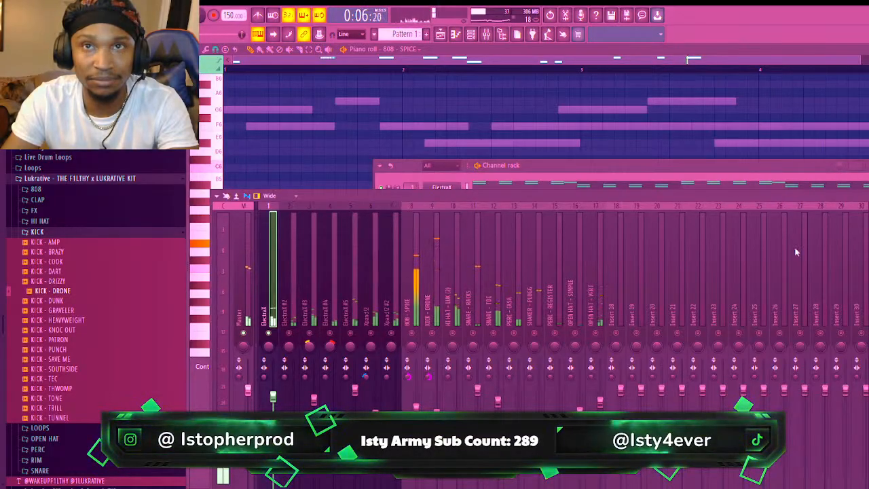
{"action": "left_click", "coordinate": [692, 222]}
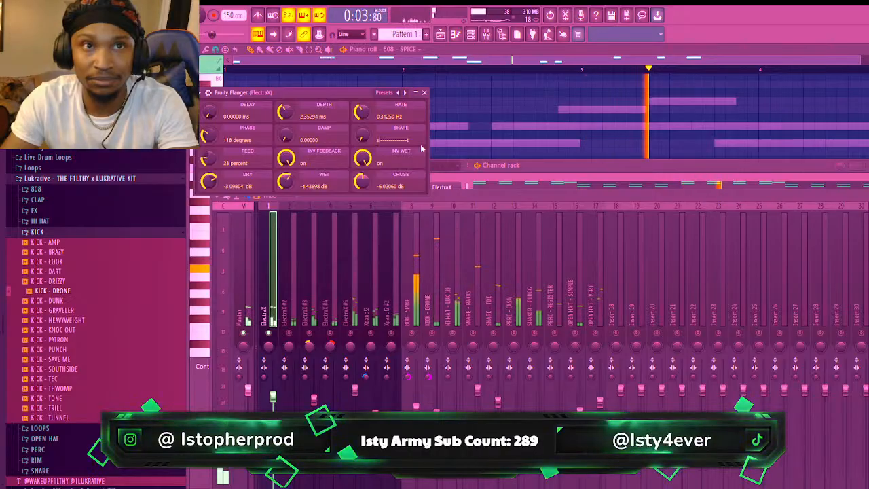
{"action": "left_click", "coordinate": [429, 181]}
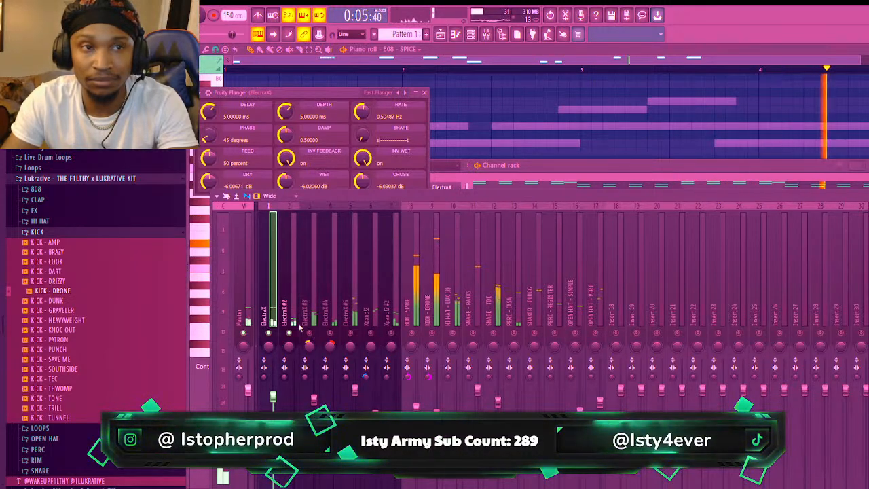
Add a Fruity Parametric EQ 2 to ElectraX #2 with a steep low cut, slight dips on bands 3 to 5 and a small boost on band 6
{"action": "left_click", "coordinate": [296, 324]}
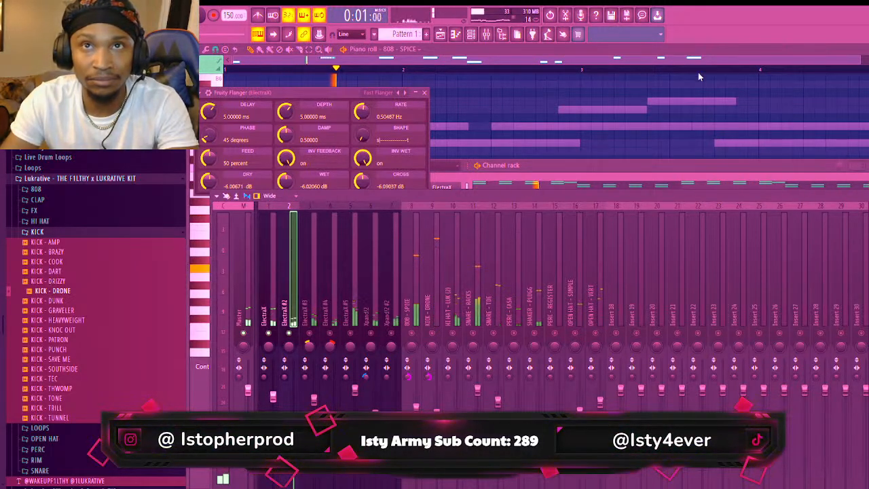
{"action": "left_click_drag", "start_coordinate": [310, 244], "coordinate": [337, 299]}
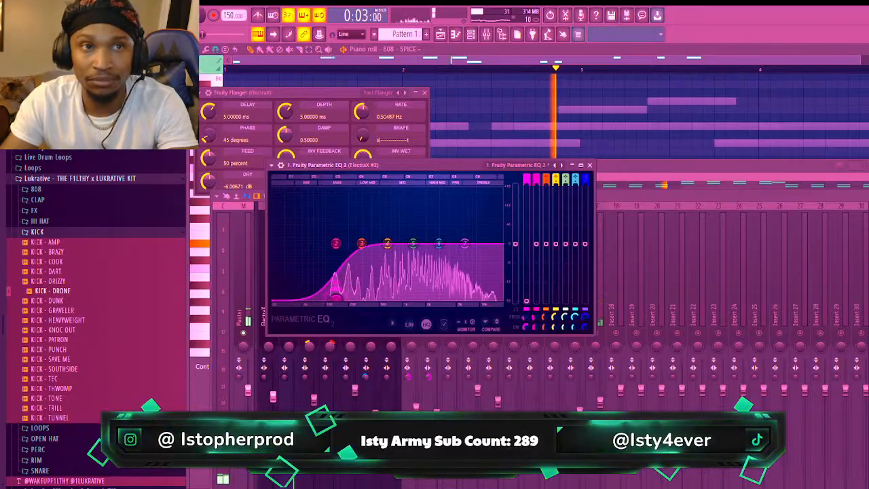
{"action": "left_click_drag", "start_coordinate": [530, 184], "coordinate": [525, 180]}
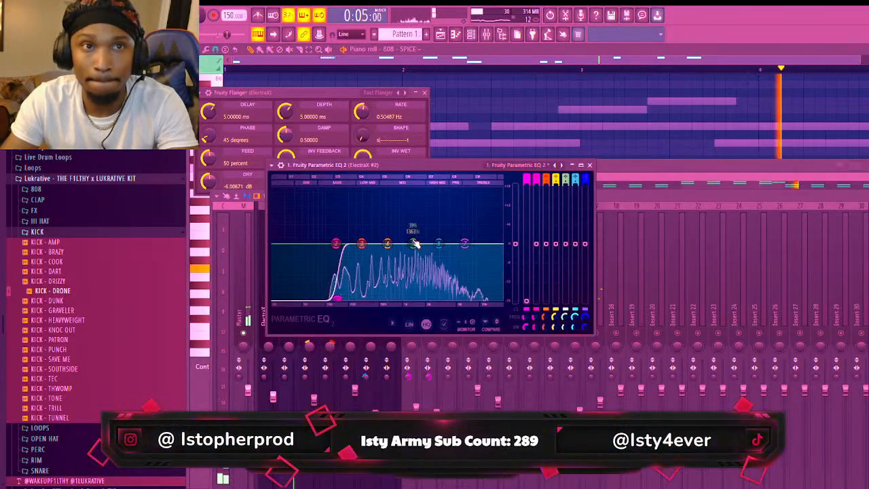
{"action": "left_click_drag", "start_coordinate": [413, 244], "coordinate": [414, 249]}
{"action": "left_click_drag", "start_coordinate": [387, 244], "coordinate": [388, 247]}
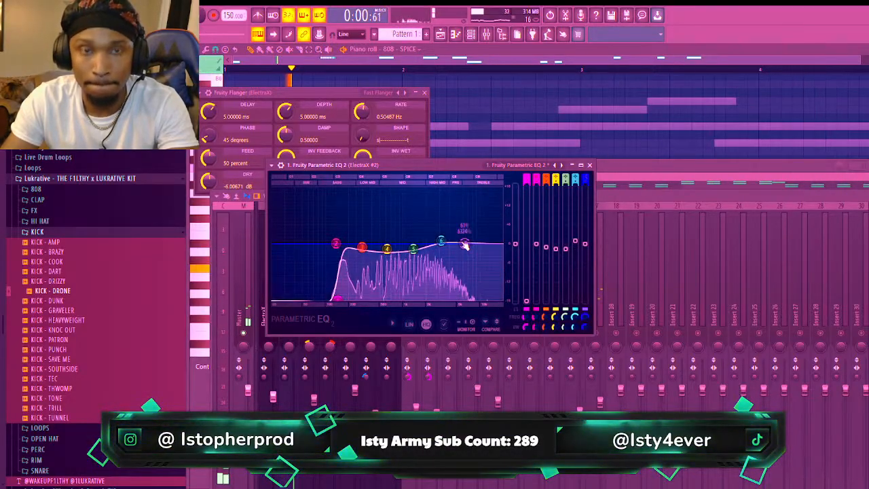
{"action": "left_click", "coordinate": [291, 359]}
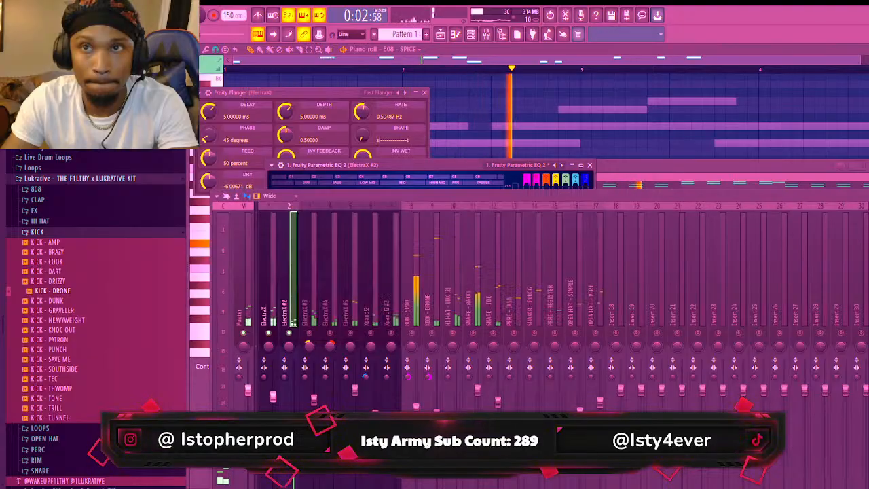
Lower the ElectraX #3 fader and add a Fruity Parametric EQ 2 with a steep low cut, boosted bands 5 and 6 and reduced band 7
{"action": "left_click", "coordinate": [314, 378]}
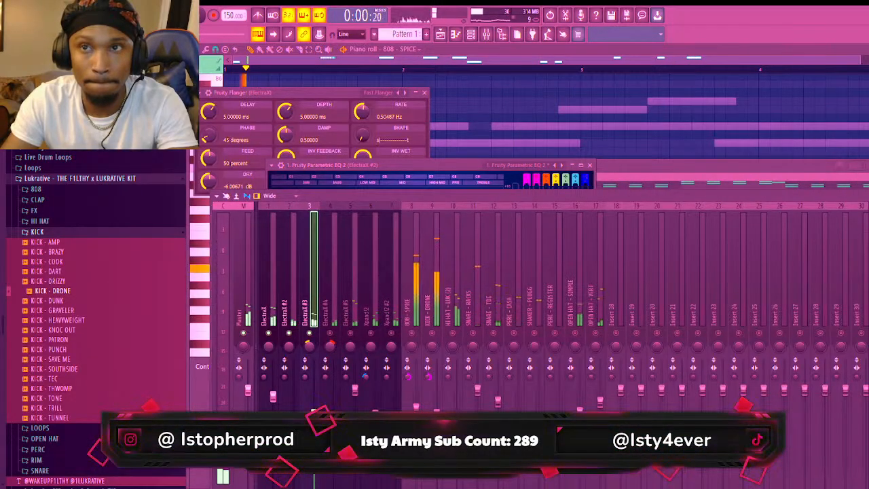
{"action": "left_click", "coordinate": [705, 73]}
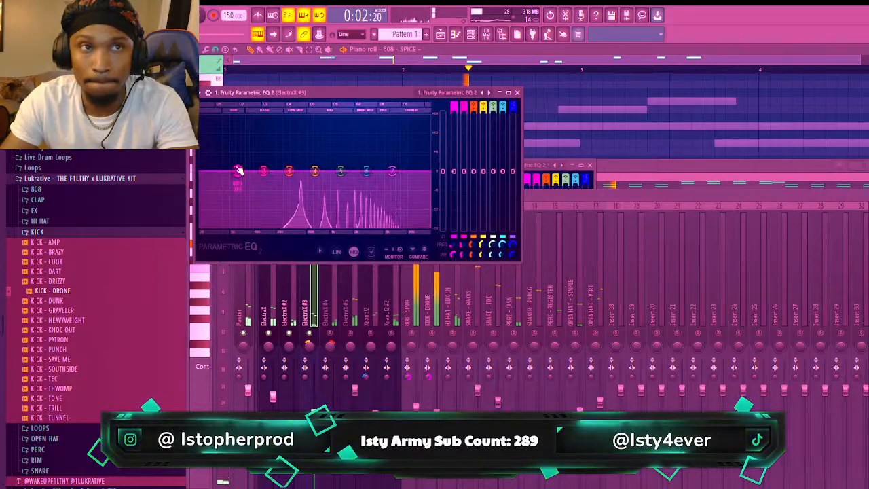
{"action": "left_click_drag", "start_coordinate": [238, 171], "coordinate": [295, 230]}
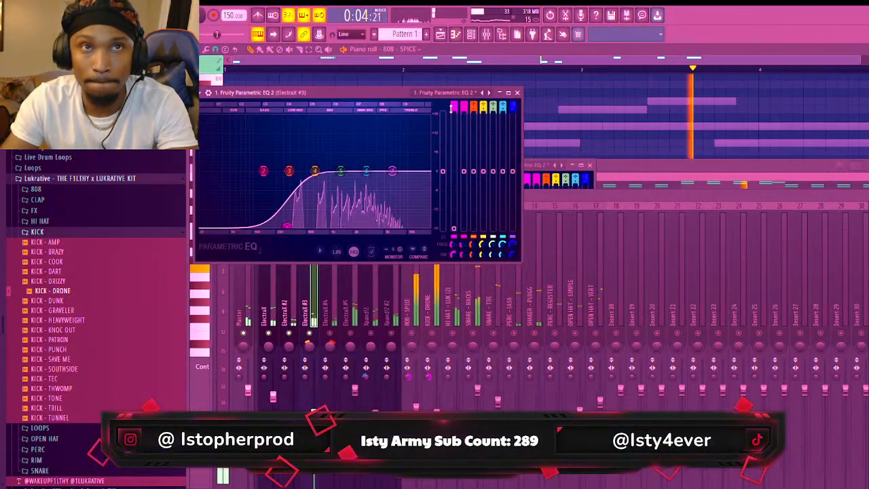
{"action": "left_click_drag", "start_coordinate": [454, 106], "coordinate": [454, 123]}
{"action": "left_click_drag", "start_coordinate": [346, 175], "coordinate": [373, 165]}
{"action": "left_click_drag", "start_coordinate": [392, 171], "coordinate": [391, 192]}
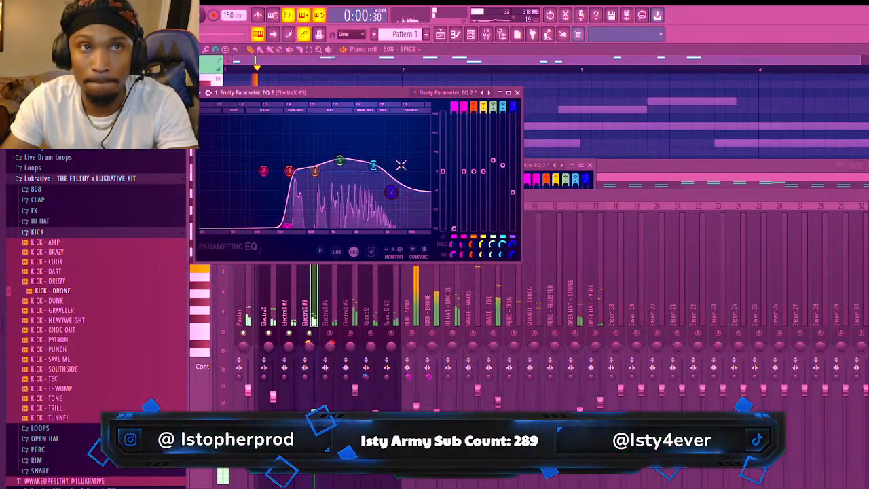
Add a Fruity Parametric EQ 2 to the ElectraX #4 track and cut its low frequencies with band 1
{"action": "left_click", "coordinate": [341, 336]}
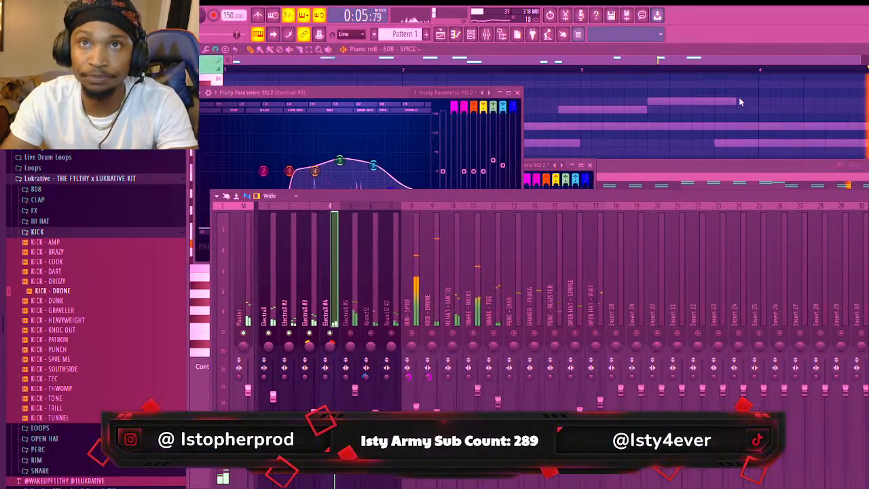
{"action": "left_click", "coordinate": [713, 70]}
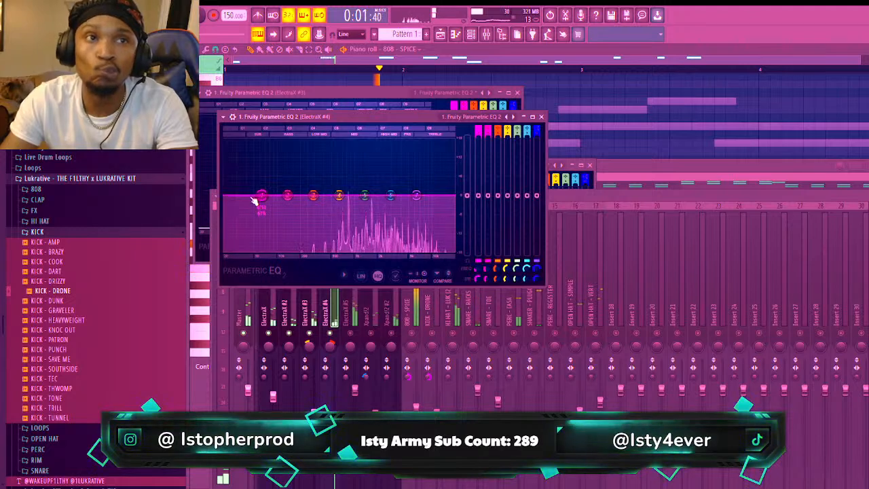
{"action": "left_click_drag", "start_coordinate": [262, 196], "coordinate": [323, 249]}
{"action": "left_click", "coordinate": [679, 196]}
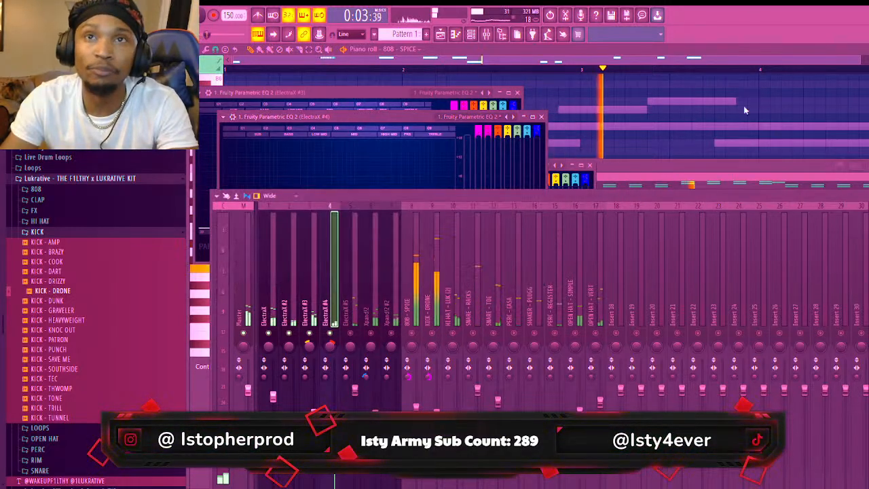
Add a Fruity Delay 2 to the ElectraX #4 track and a Fruity Parametric EQ 2 to the ElectraX #5 track
{"action": "left_click", "coordinate": [699, 87]}
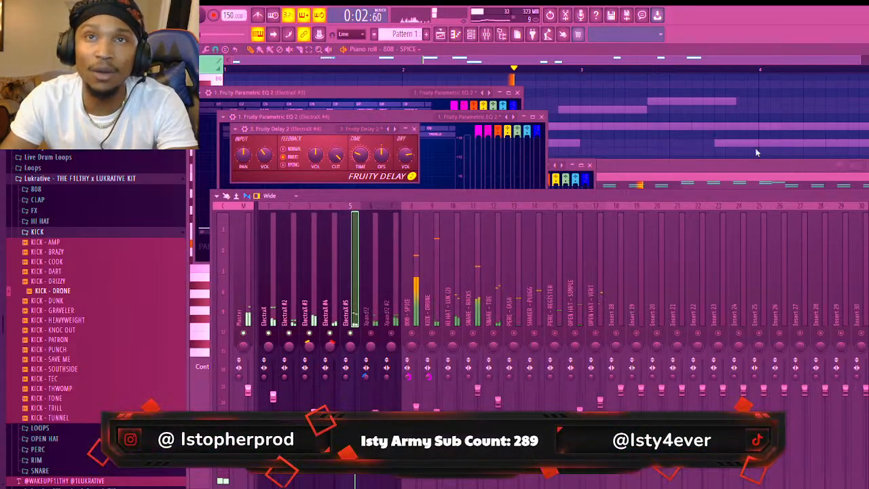
{"action": "left_click", "coordinate": [707, 73]}
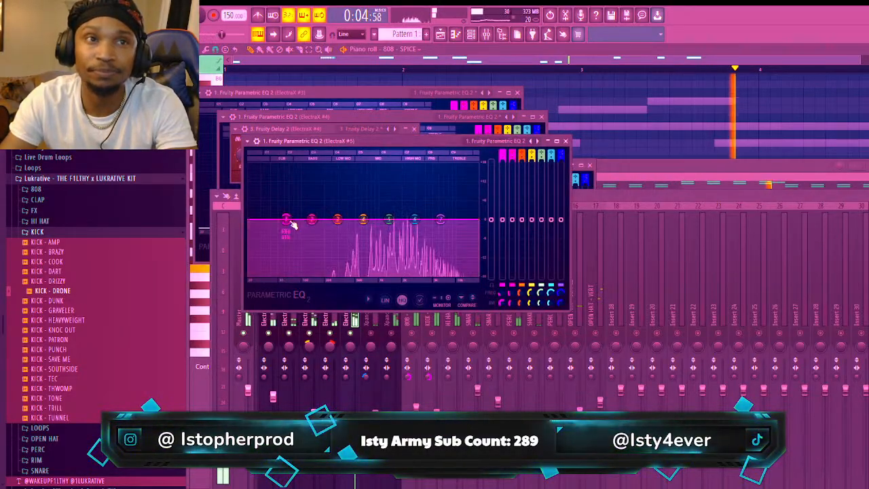
Add ValhallaVintageVerb to ElectraX #5 with a 36% mix, Cathedral mode and a 6.13 s decay
{"action": "left_click", "coordinate": [841, 199]}
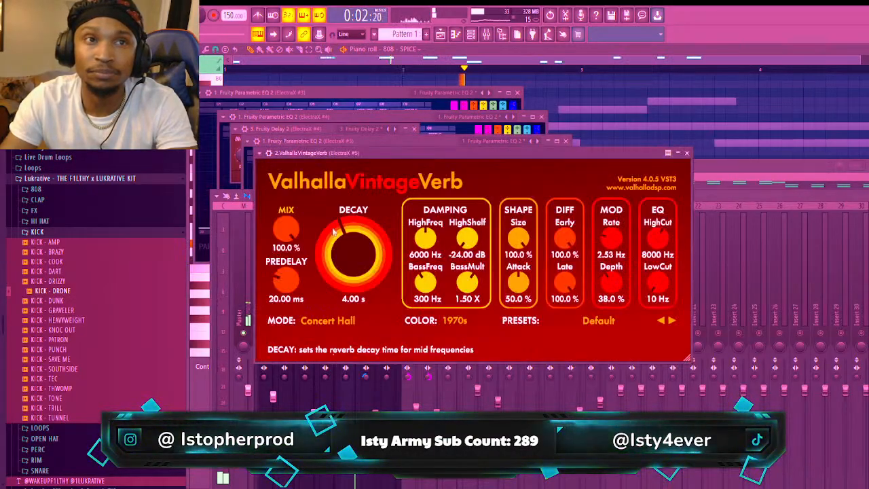
{"action": "left_click_drag", "start_coordinate": [297, 250], "coordinate": [291, 326]}
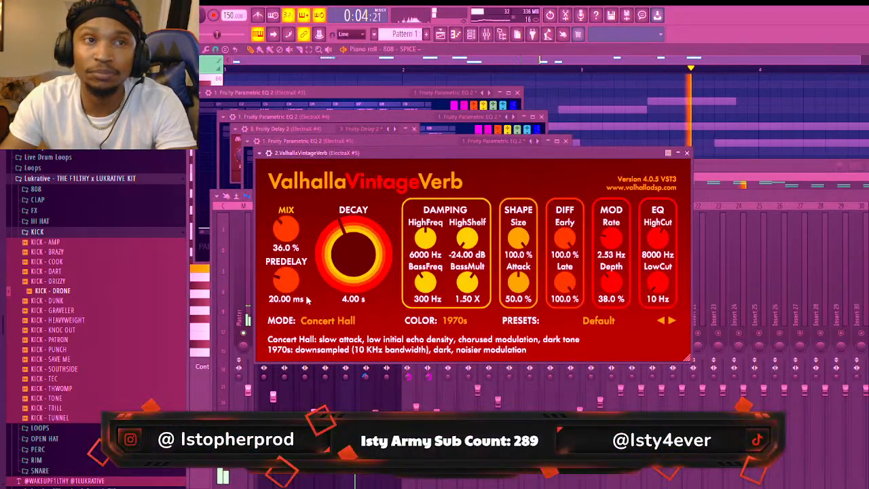
{"action": "left_click", "coordinate": [337, 281]}
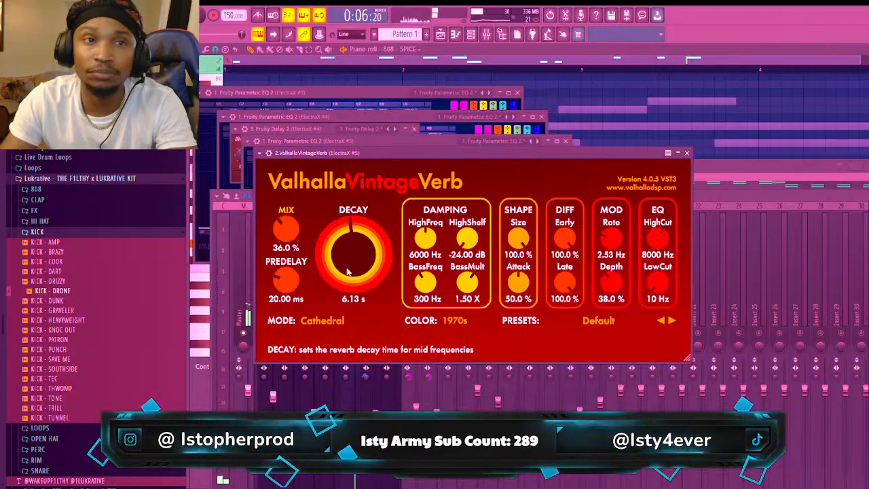
{"action": "left_click", "coordinate": [687, 153]}
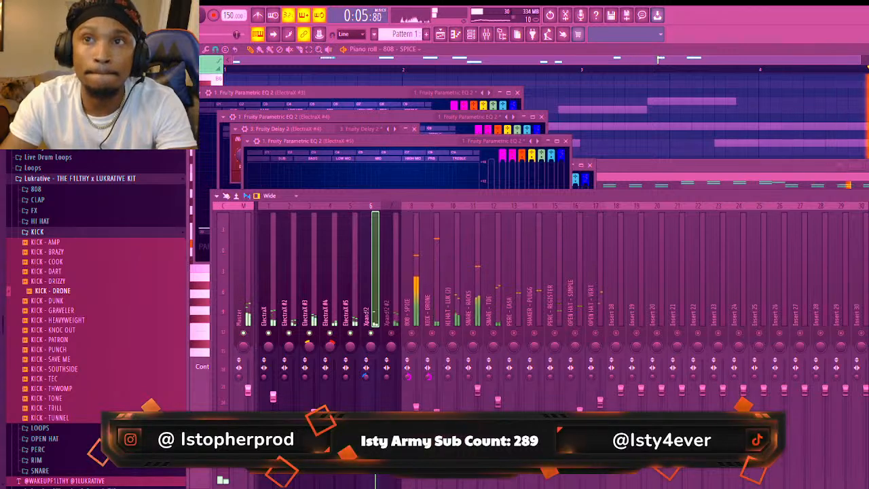
Add a Fruity Parametric EQ 2 to Xpand!2 with a low cut, slight dips on bands 4 to 6 and a small boost on band 7
{"action": "left_click", "coordinate": [705, 69]}
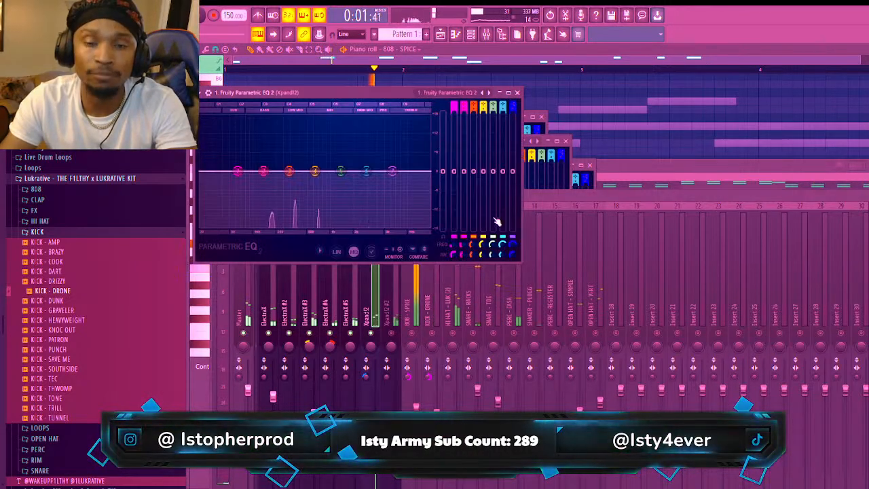
{"action": "left_click_drag", "start_coordinate": [238, 171], "coordinate": [256, 227]}
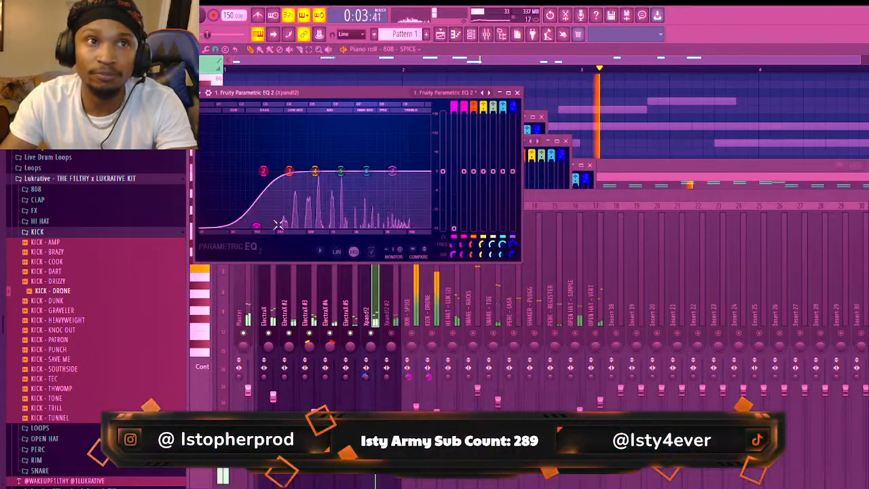
{"action": "left_click_drag", "start_coordinate": [315, 173], "coordinate": [316, 176]}
{"action": "left_click_drag", "start_coordinate": [341, 172], "coordinate": [392, 167]}
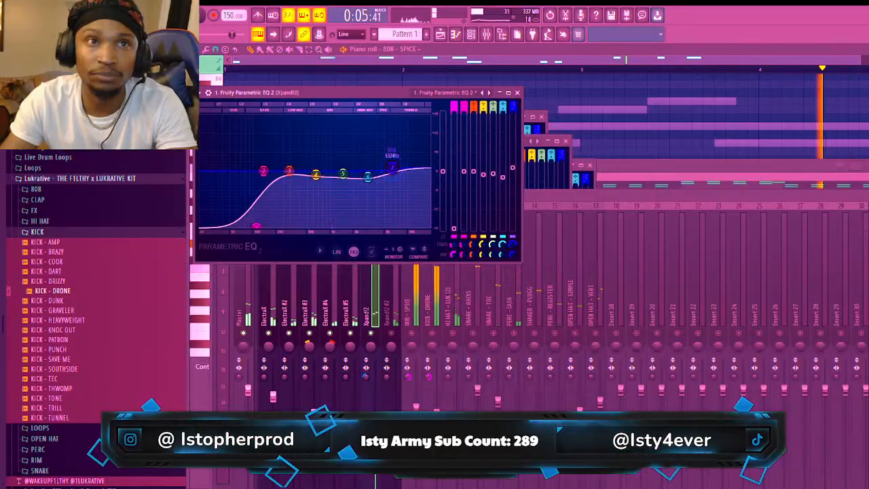
{"action": "left_click_drag", "start_coordinate": [256, 226], "coordinate": [273, 227]}
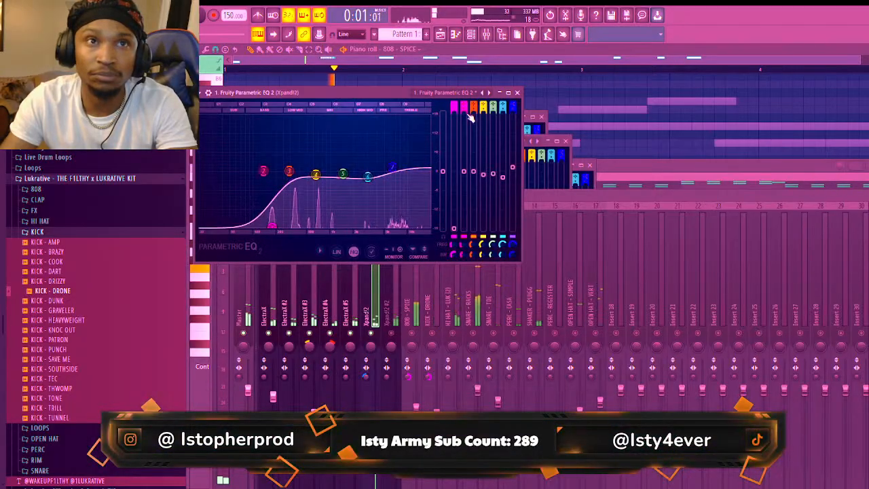
{"action": "left_click", "coordinate": [517, 92]}
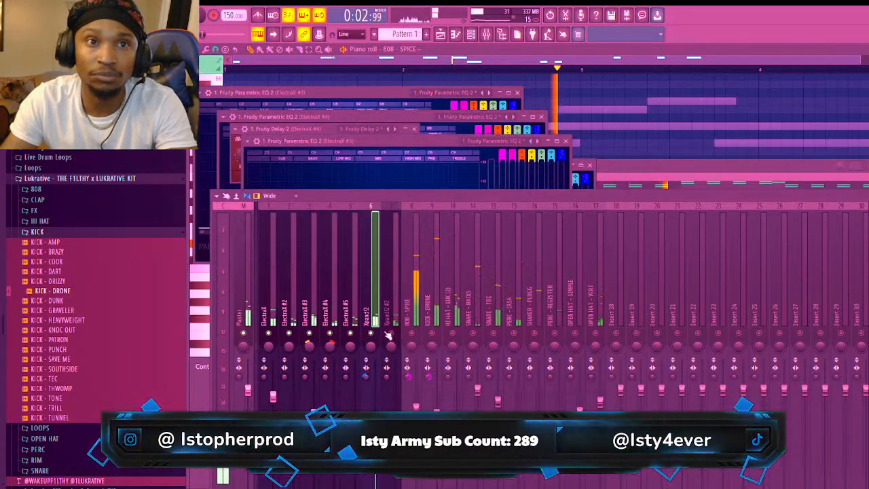
Add LFOTool to Xpand!2 #2 with a full rising ramp shape, increased smoothing and the volume routing set to -100
{"action": "left_click", "coordinate": [397, 316]}
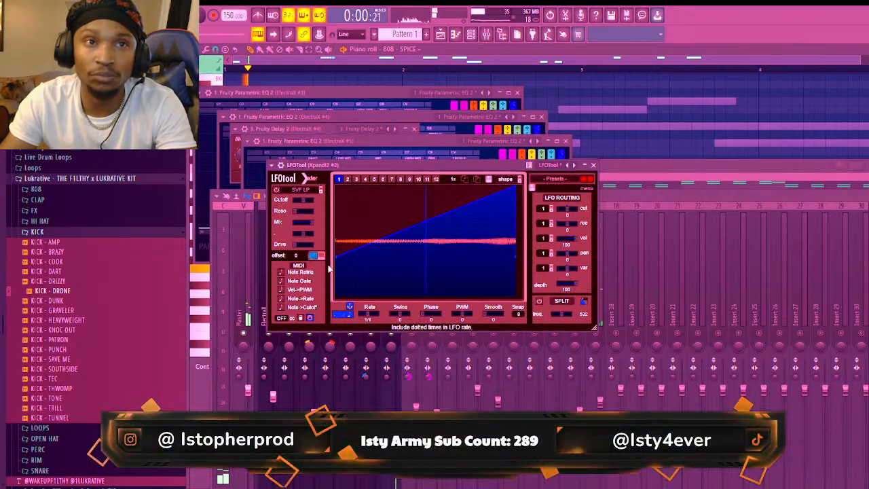
{"action": "left_click_drag", "start_coordinate": [334, 263], "coordinate": [335, 296]}
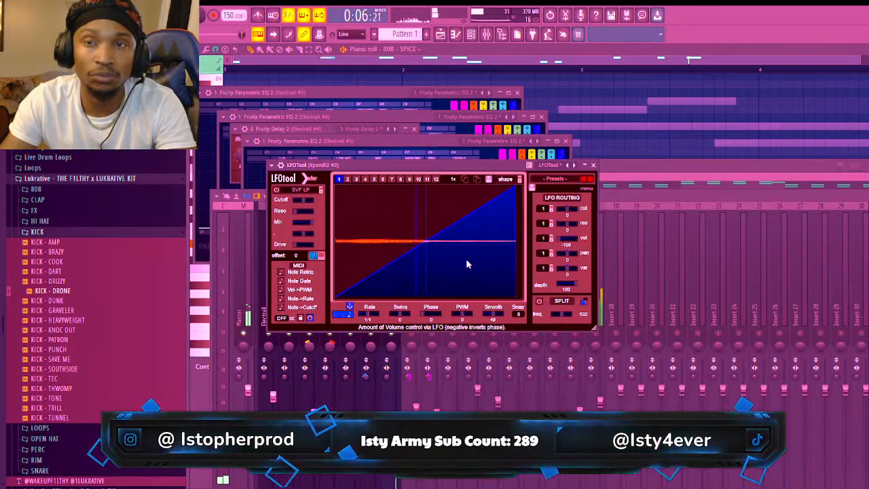
{"action": "key", "text": "F9"}
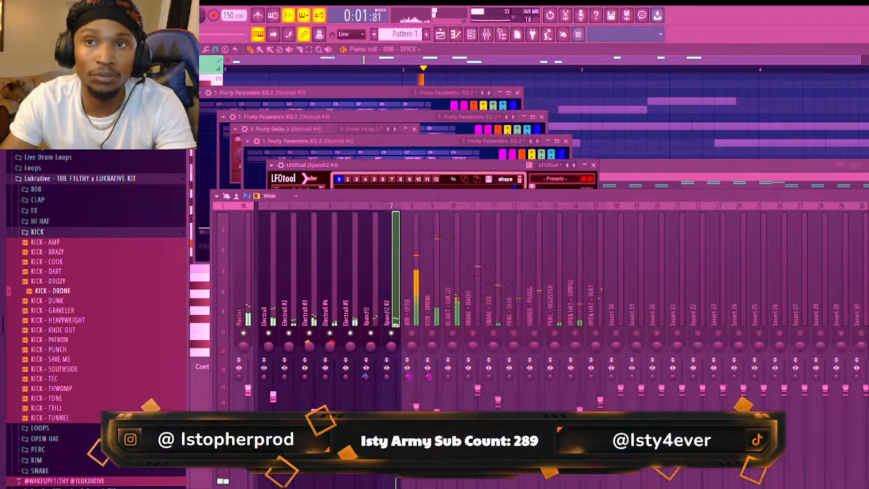
Add a Fruity Parametric EQ 2 to Xpand!2 #2 with a steep low cut and boosts on bands 5, 6 and 7
{"action": "left_click", "coordinate": [691, 69]}
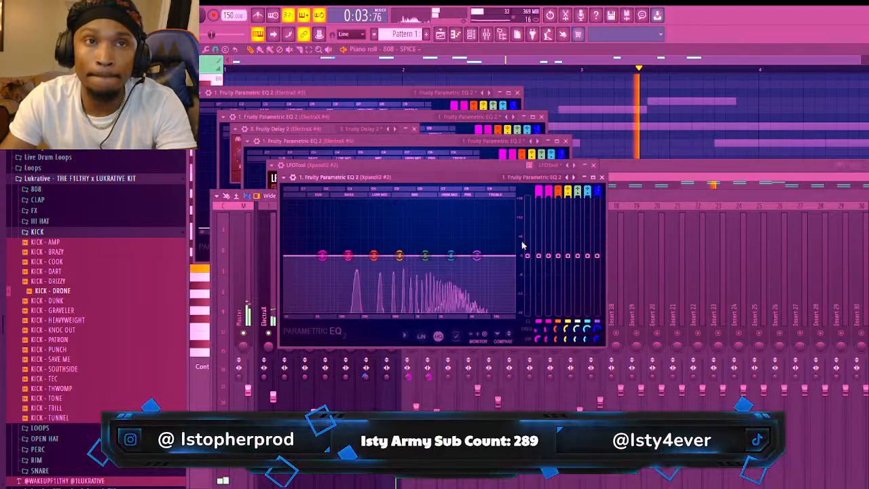
{"action": "left_click_drag", "start_coordinate": [321, 257], "coordinate": [363, 310]}
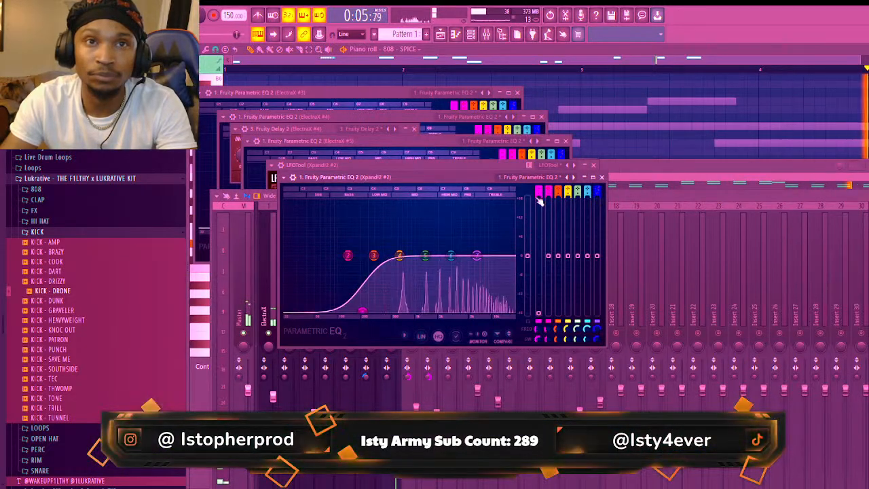
{"action": "left_click_drag", "start_coordinate": [539, 196], "coordinate": [538, 182]}
{"action": "left_click_drag", "start_coordinate": [425, 257], "coordinate": [480, 252]}
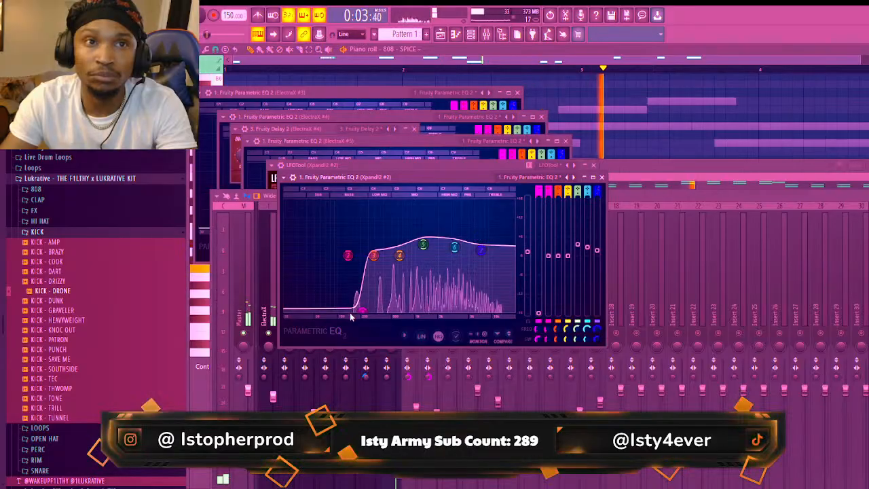
{"action": "left_click", "coordinate": [678, 196]}
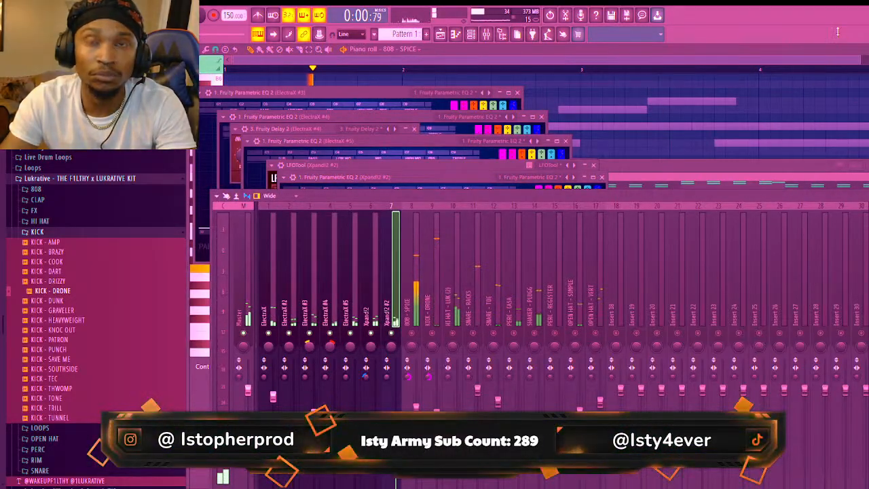
Add Effectrix 2 to Xpand!2 #2 and load the Plain Reverse preset from the Reverse category
{"action": "left_click", "coordinate": [867, 234]}
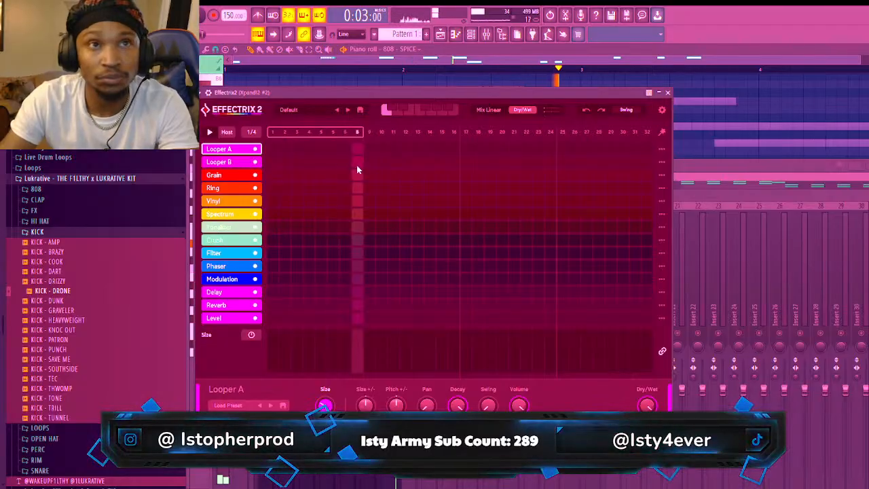
{"action": "left_click", "coordinate": [325, 112]}
{"action": "scroll", "coordinate": [365, 234], "scroll_direction": "down", "scroll_amount": 5}
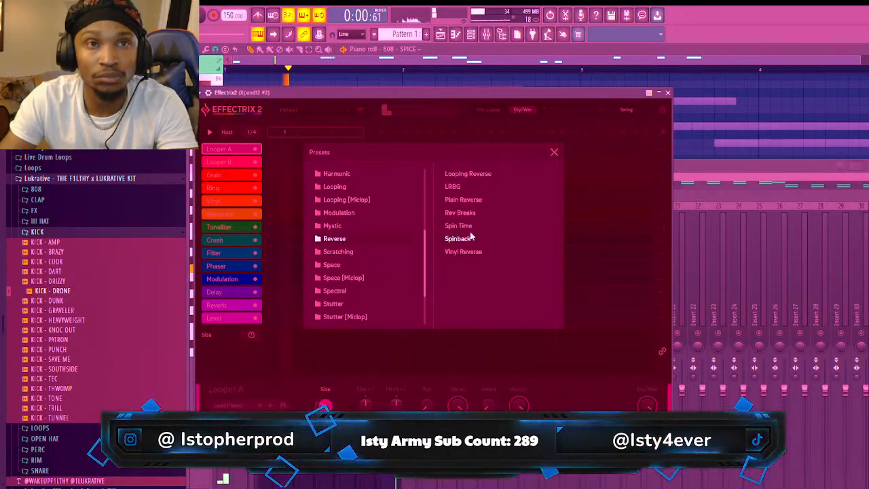
{"action": "left_click", "coordinate": [484, 199]}
{"action": "left_click", "coordinate": [554, 152]}
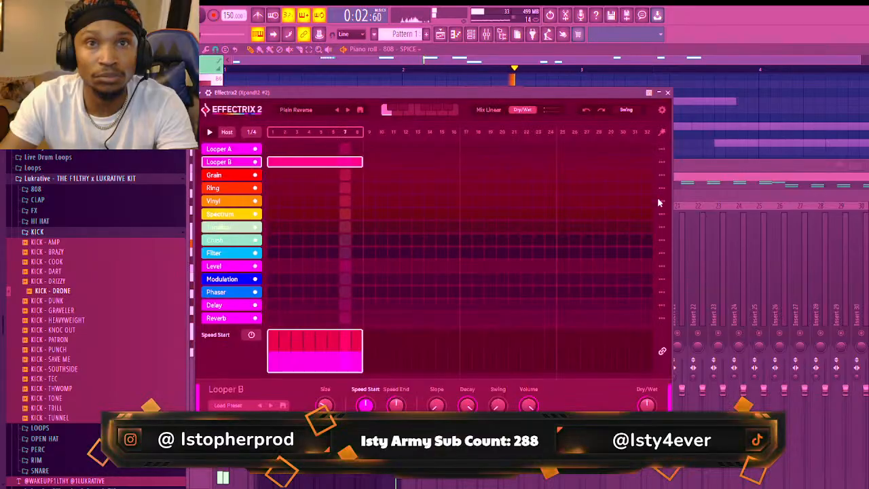
{"action": "left_click", "coordinate": [668, 92]}
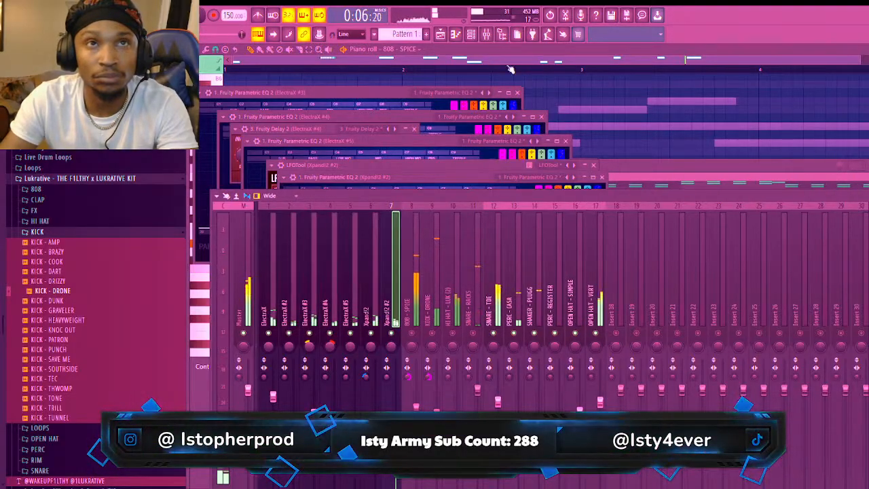
Check the SNARE - RACKS notes in the piano roll
{"action": "left_click", "coordinate": [474, 34]}
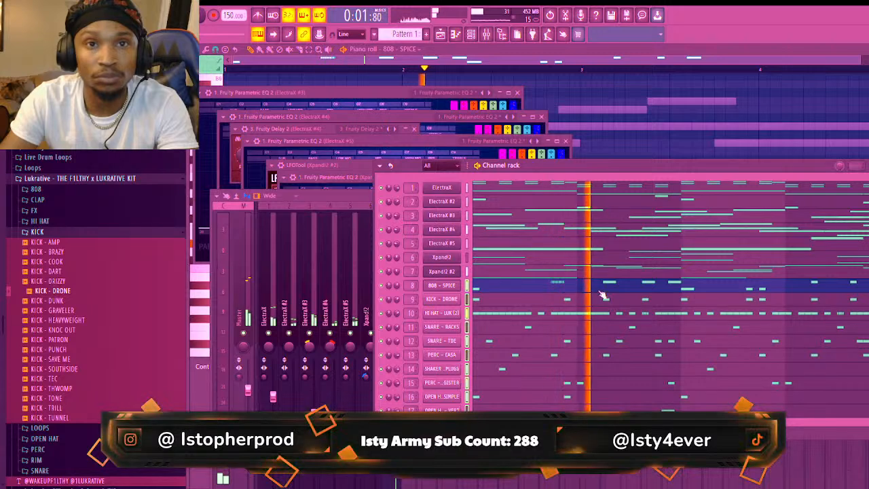
{"action": "left_click", "coordinate": [534, 329]}
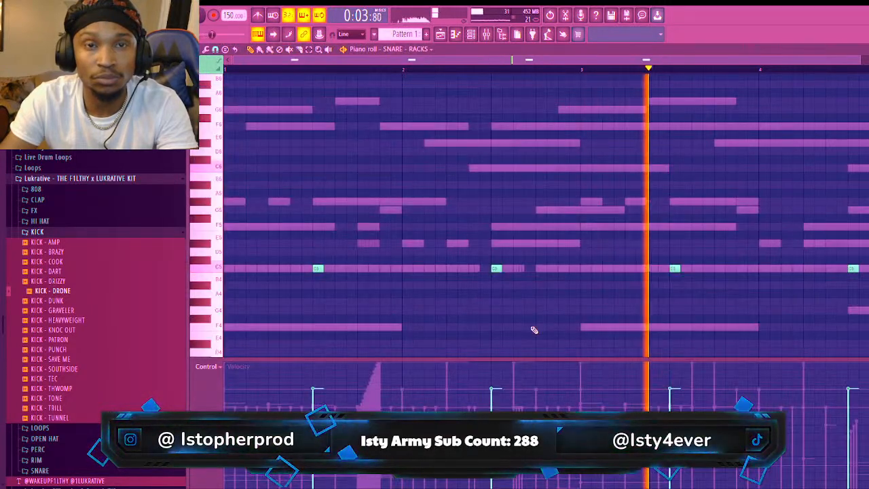
{"action": "left_click", "coordinate": [473, 34]}
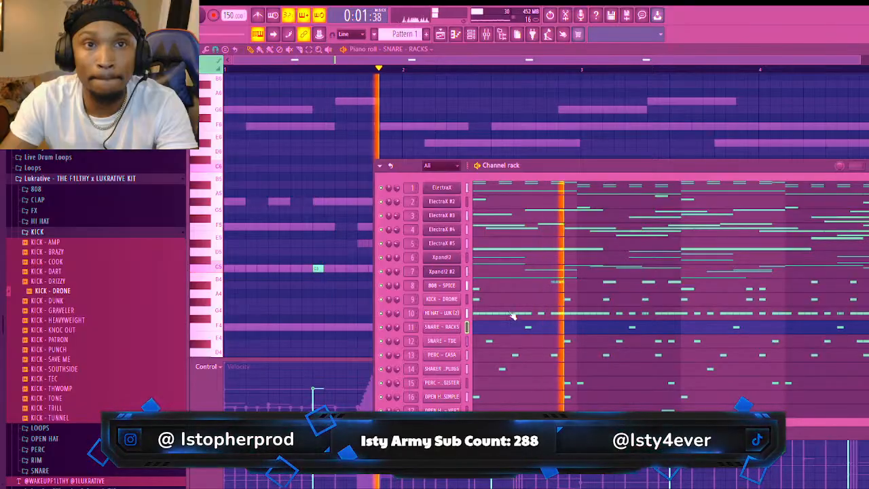
Add a C5 hit to the SNARE - TDE pattern on the second beat of bar 2
{"action": "left_click", "coordinate": [508, 342]}
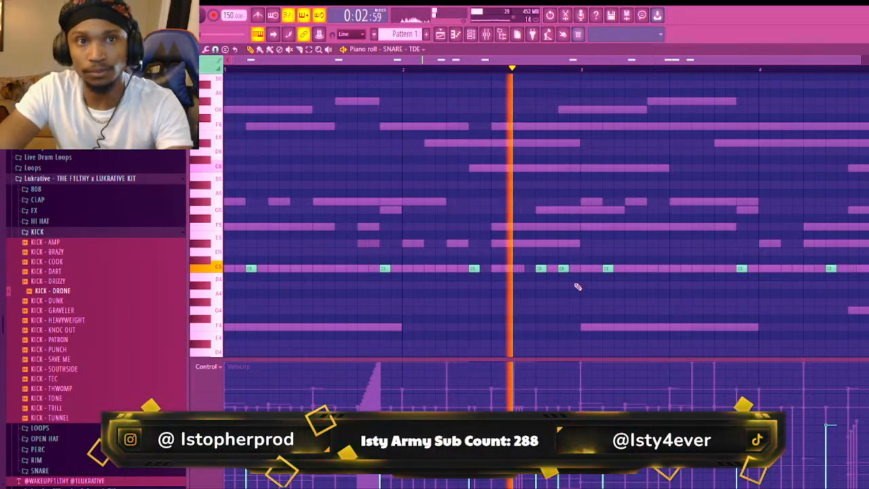
{"action": "left_click", "coordinate": [437, 267]}
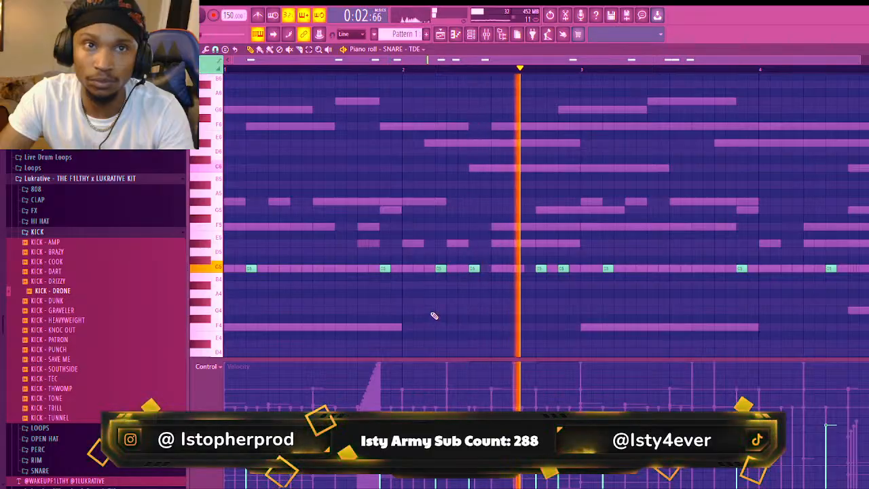
{"action": "left_click_drag", "start_coordinate": [441, 269], "coordinate": [448, 271]}
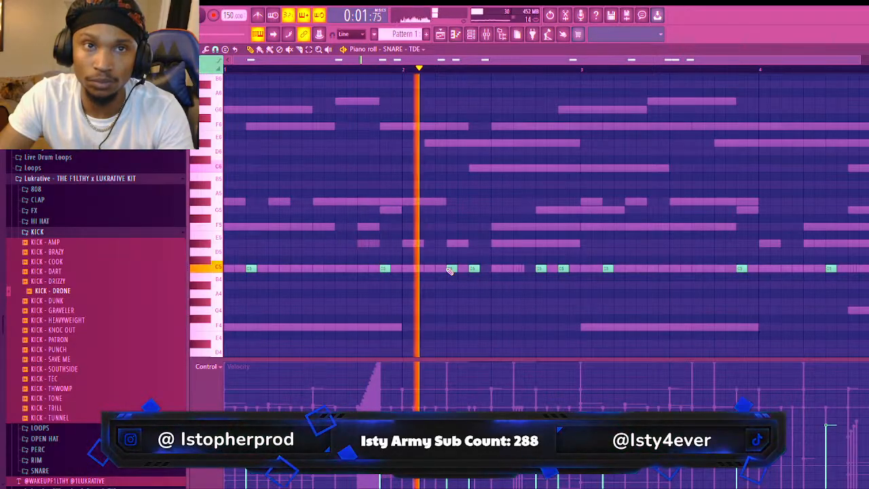
{"action": "right_click", "coordinate": [450, 269]}
{"action": "left_click", "coordinate": [451, 268]}
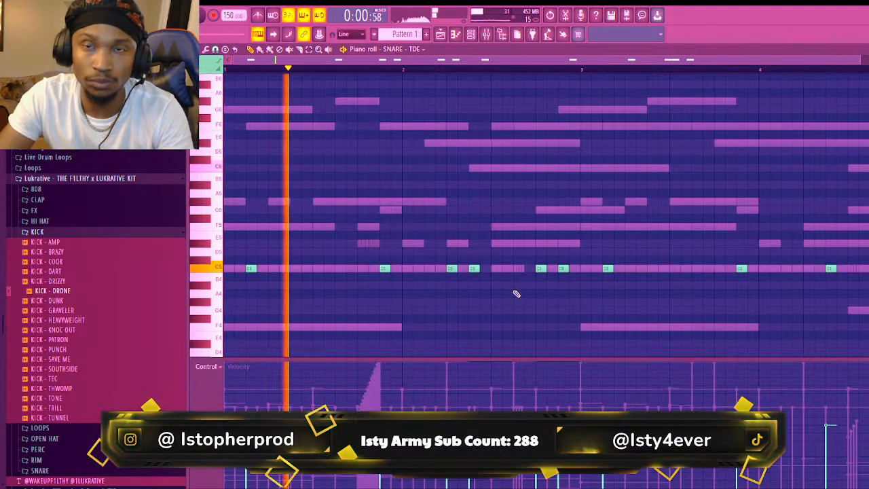
Add a C5 hit to SNARE - TDE just before beat 2 of bar 4 and shift the added bar 2 hit one step earlier
{"action": "left_click", "coordinate": [797, 269]}
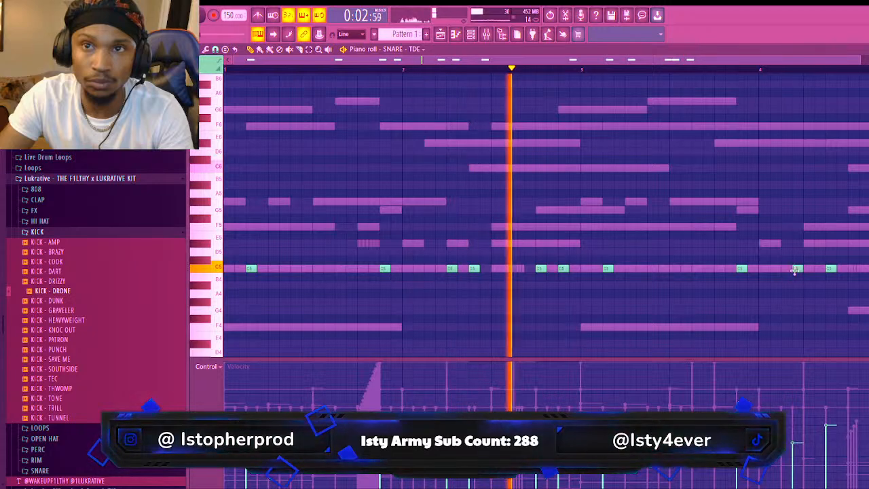
{"action": "left_click", "coordinate": [805, 269]}
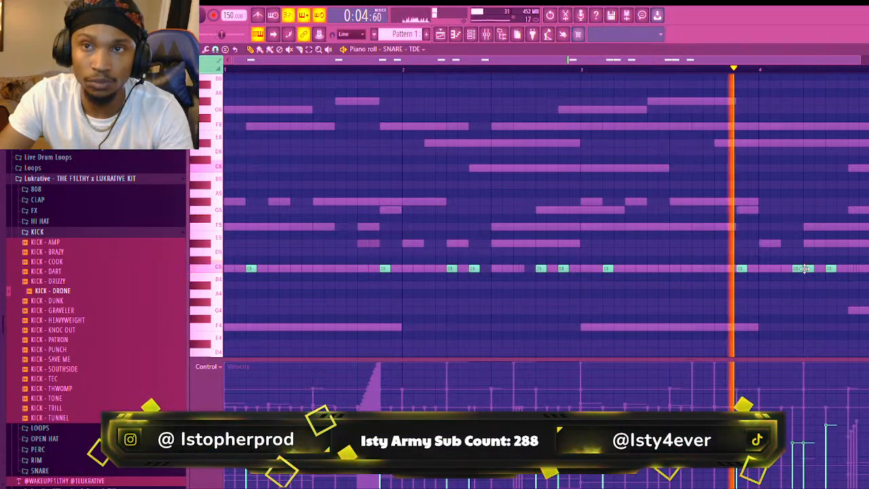
{"action": "right_click", "coordinate": [807, 269]}
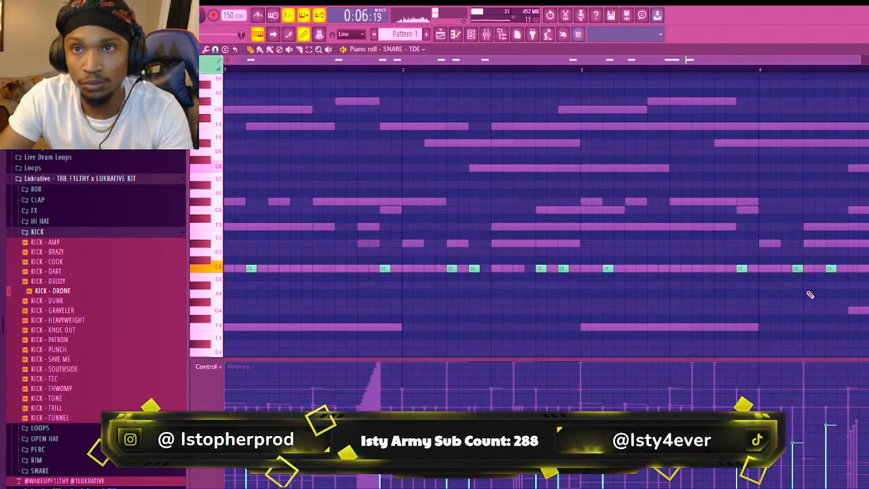
{"action": "left_click_drag", "start_coordinate": [452, 268], "coordinate": [440, 268]}
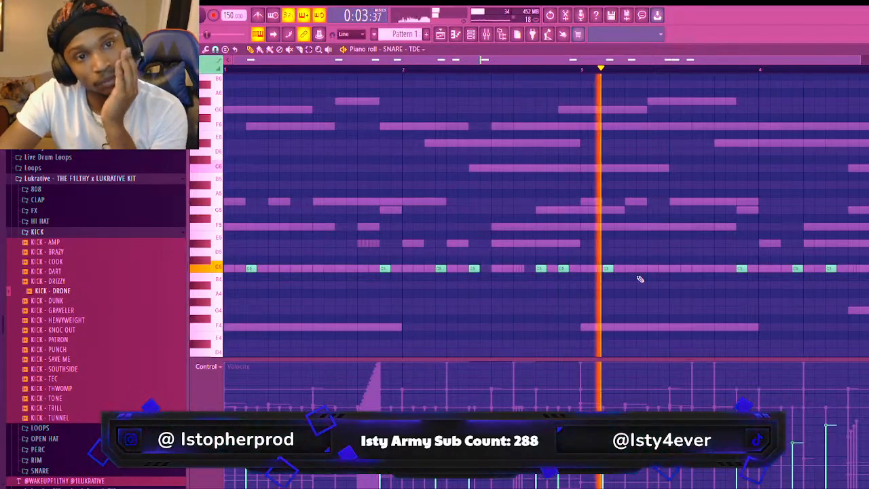
Audition percussion samples in the kit's PERC folder and add PERC - METRO as a new channel in Pattern 1
{"action": "left_click", "coordinate": [471, 34]}
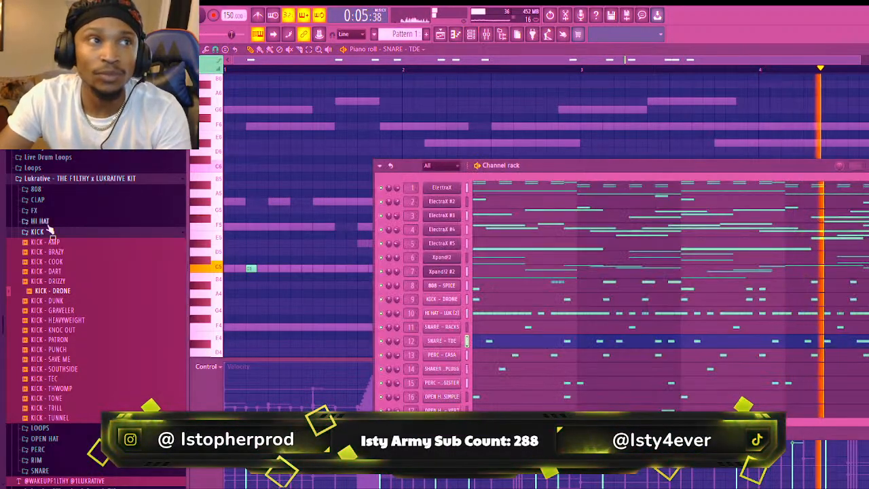
{"action": "left_click", "coordinate": [37, 232]}
{"action": "left_click", "coordinate": [61, 264]}
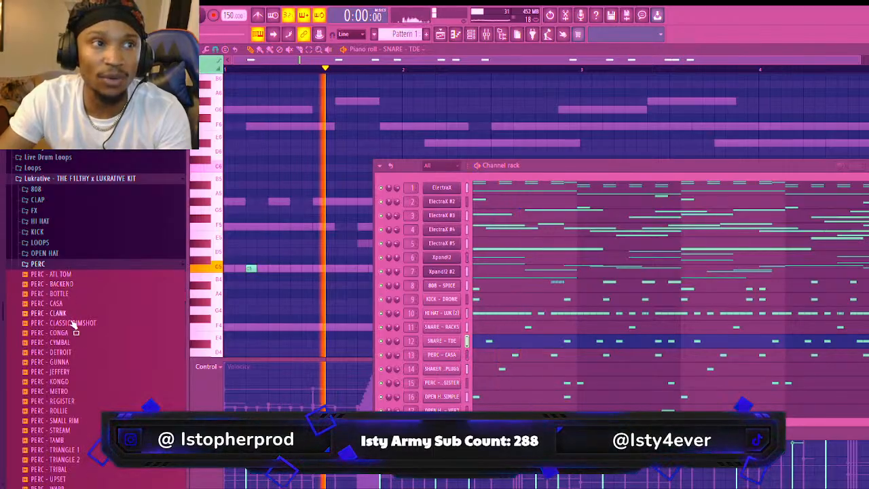
{"action": "key", "text": "space"}
{"action": "left_click", "coordinate": [80, 334]}
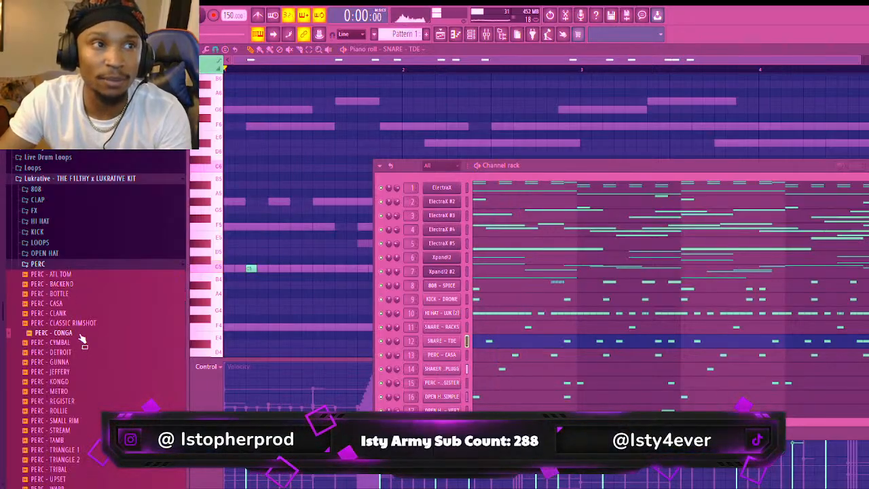
{"action": "key", "text": "space"}
{"action": "left_click", "coordinate": [84, 384]}
{"action": "left_click", "coordinate": [85, 393]}
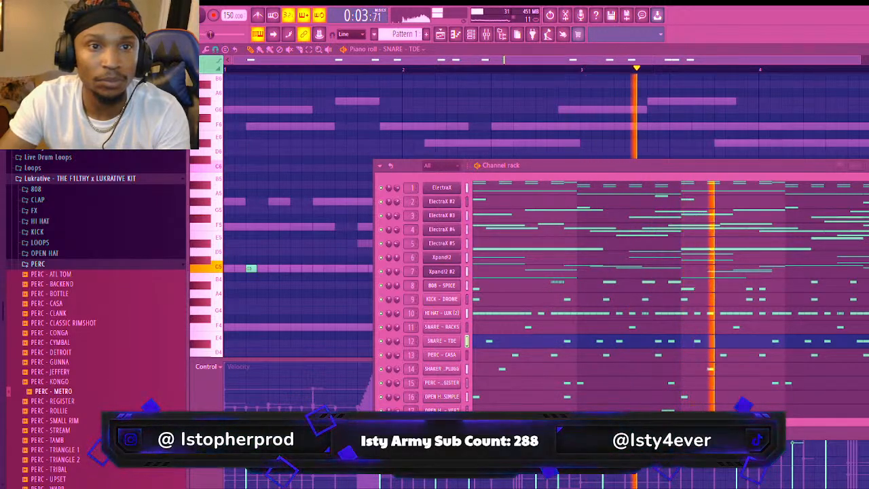
{"action": "left_click_drag", "start_coordinate": [84, 392], "coordinate": [293, 286]}
Add C5 hits to PERC - METRO on steps 1, 4 and 7 of each bar from bar 1 to bar 4
{"action": "left_click", "coordinate": [230, 269]}
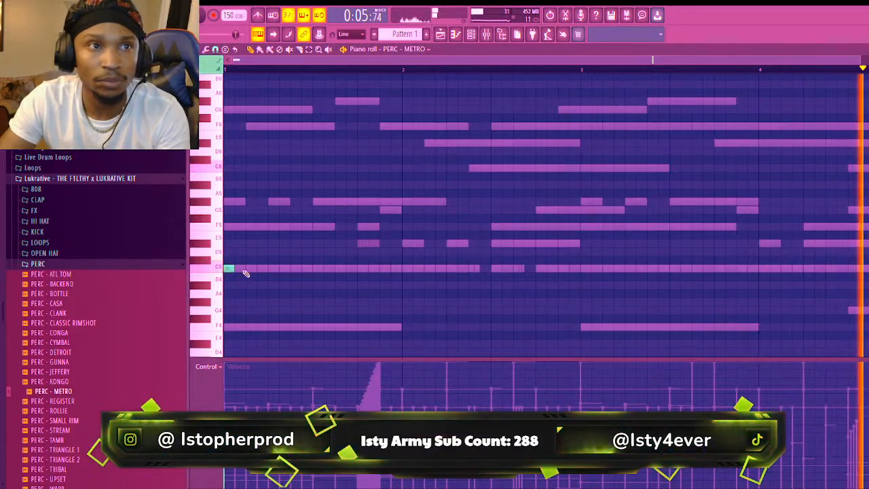
{"action": "left_click", "coordinate": [265, 269]}
{"action": "left_click", "coordinate": [297, 270]}
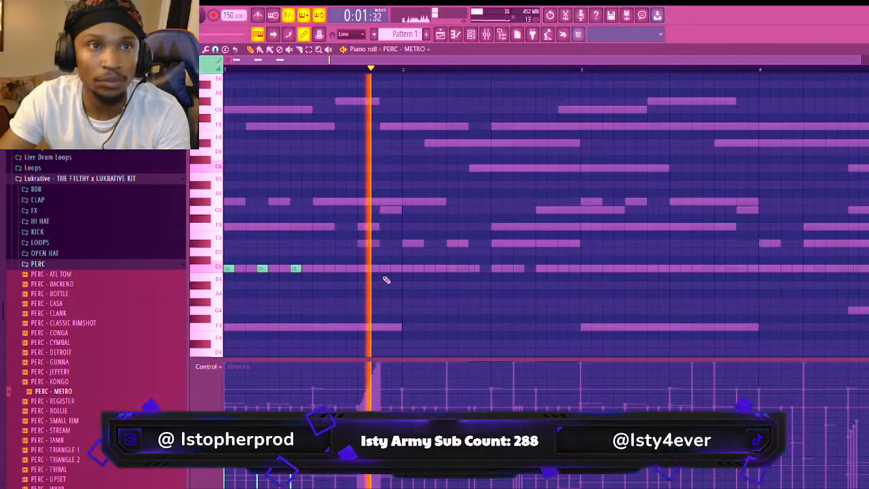
{"action": "left_click", "coordinate": [410, 270]}
{"action": "left_click", "coordinate": [442, 269]}
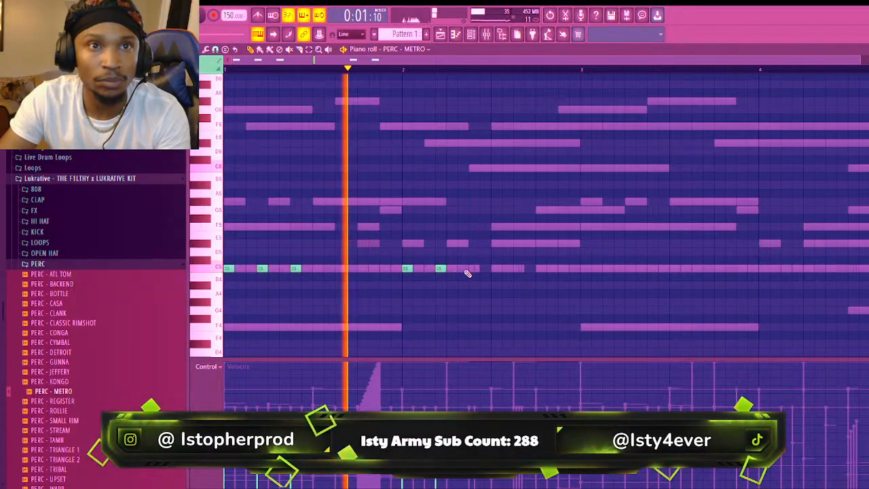
{"action": "left_click", "coordinate": [477, 270]}
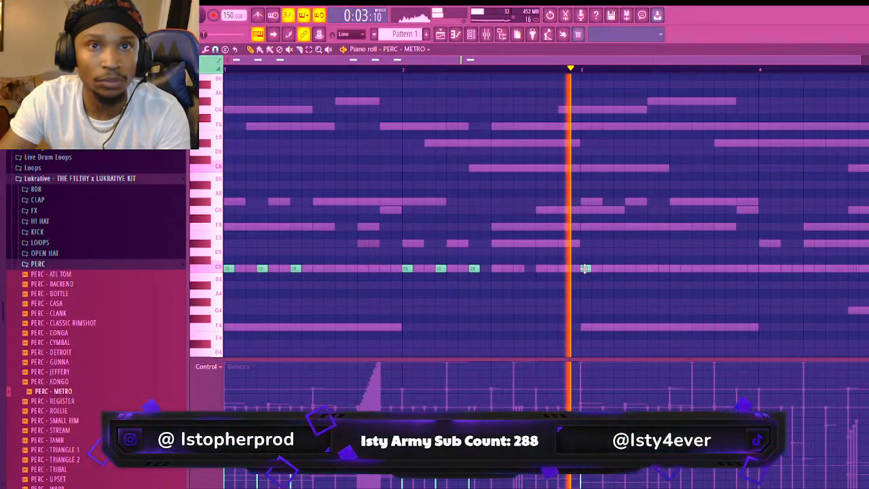
{"action": "left_click", "coordinate": [586, 269]}
{"action": "left_click", "coordinate": [621, 270]}
{"action": "left_click", "coordinate": [655, 270]}
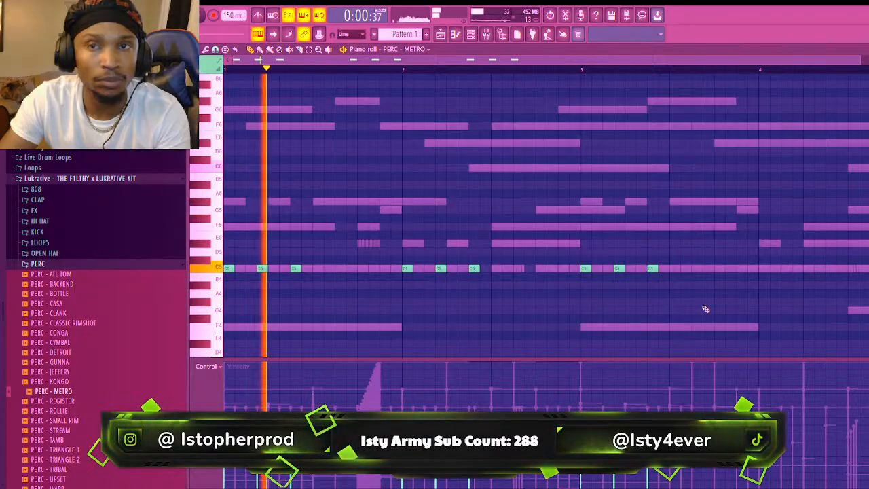
{"action": "left_click", "coordinate": [766, 269]}
{"action": "left_click", "coordinate": [799, 269]}
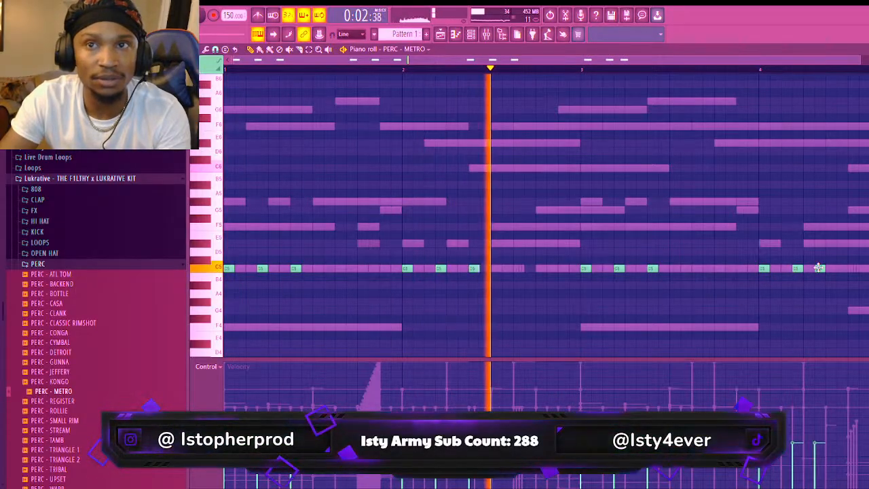
{"action": "left_click", "coordinate": [831, 269]}
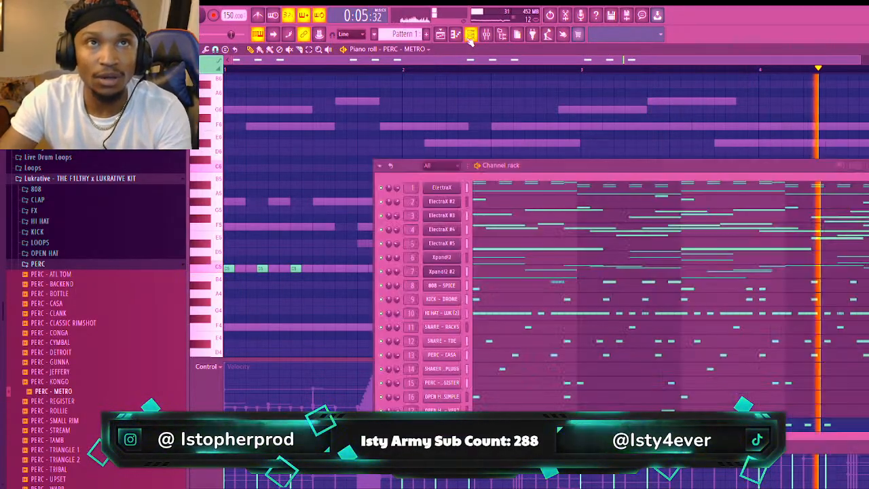
Route PERC - METRO to mixer insert 18 and play back the full beat
{"action": "left_click", "coordinate": [469, 40]}
{"action": "key", "text": "space"}
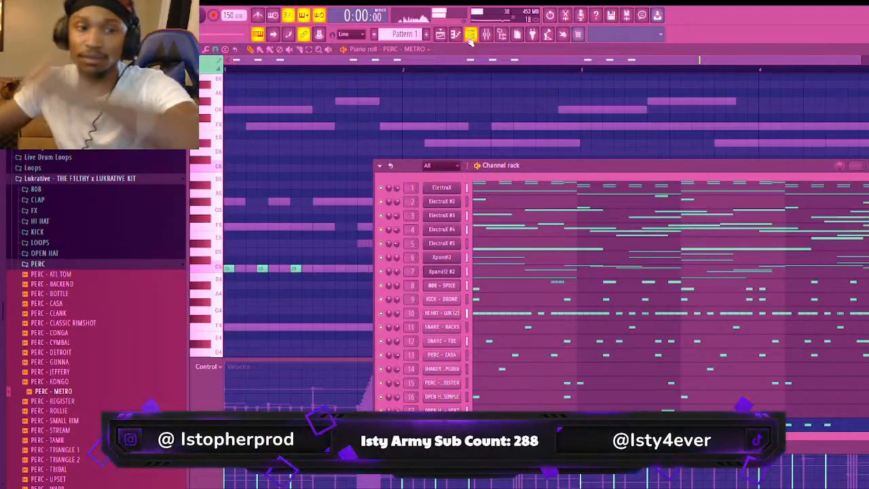
{"action": "key", "text": "space"}
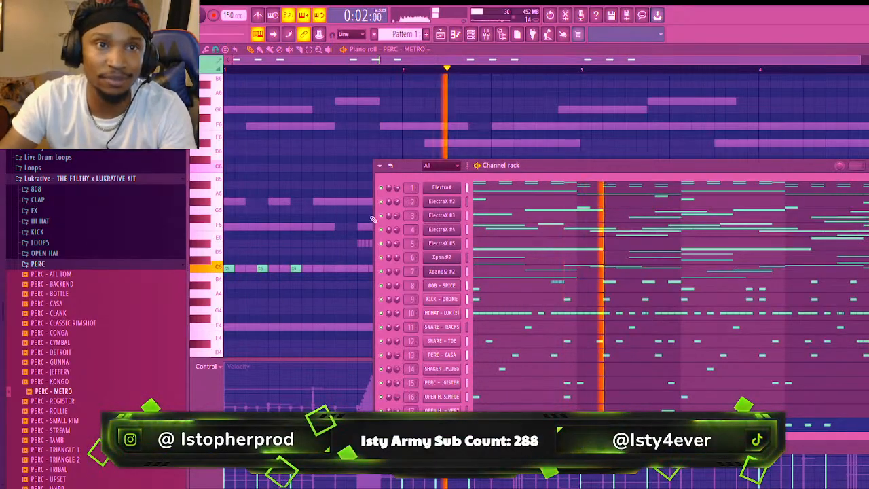
{"action": "left_click", "coordinate": [488, 34]}
{"action": "left_click", "coordinate": [487, 34]}
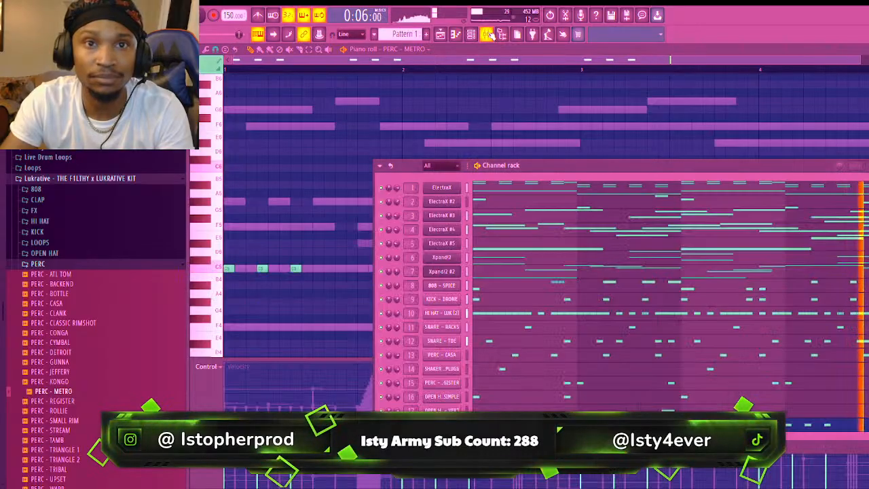
{"action": "left_click", "coordinate": [487, 34]}
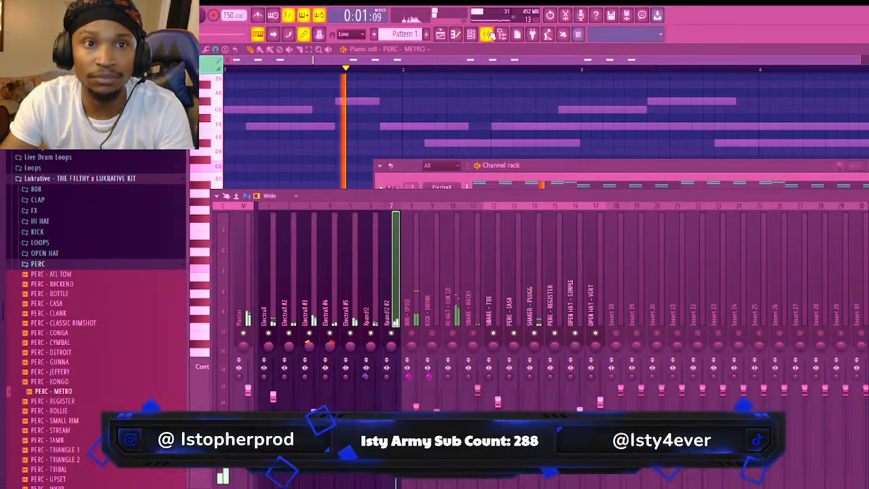
{"action": "left_click", "coordinate": [616, 301]}
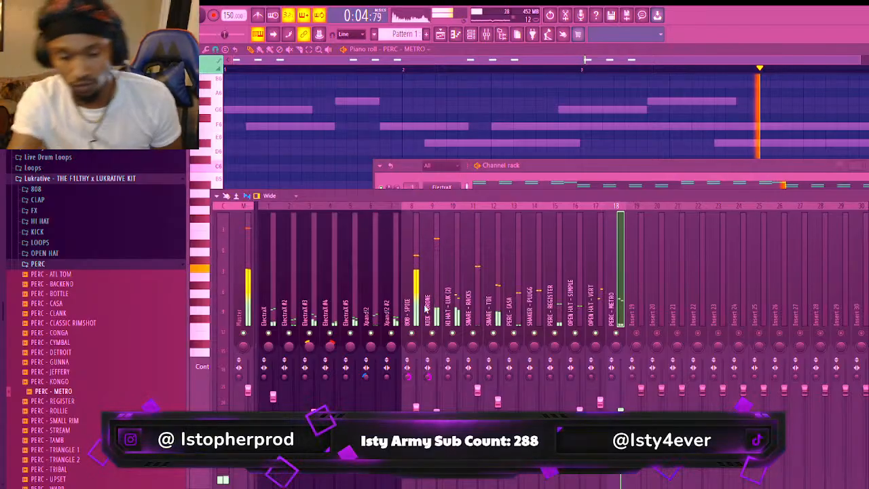
{"action": "key", "text": "space"}
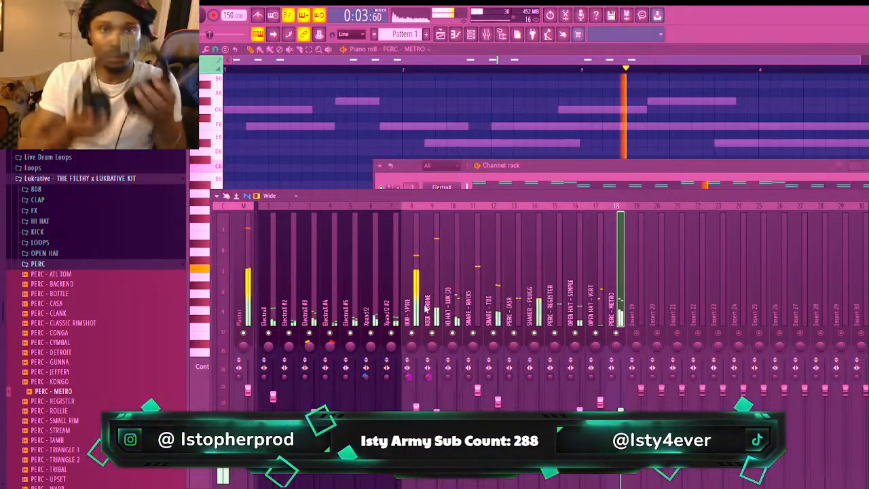
{"action": "key", "text": "space"}
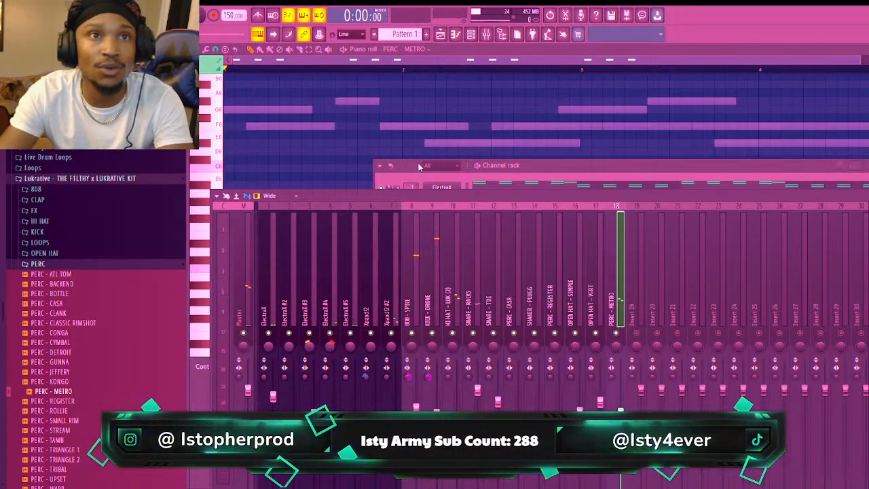
Split Pattern 1 by channel and place the ElectraX clip on Track 1 at bars 1 and 5 of the playlist
{"action": "left_click", "coordinate": [448, 34]}
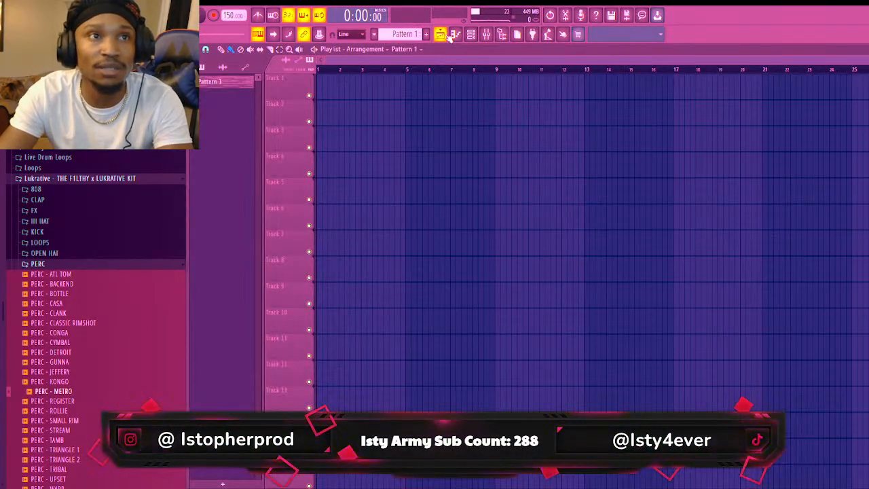
{"action": "left_click", "coordinate": [266, 231]}
{"action": "left_click_drag", "start_coordinate": [452, 93], "coordinate": [348, 95]}
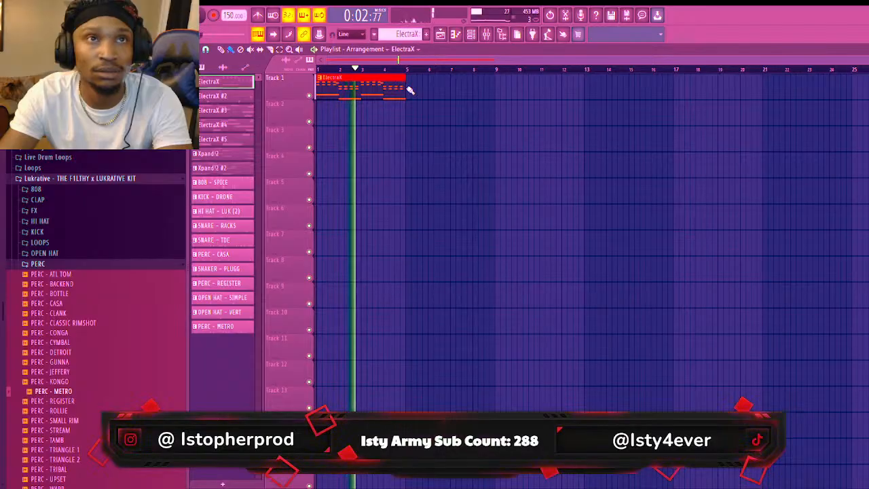
{"action": "key", "text": "ctrl+b"}
Place ElectraX #2, ElectraX #3 and ElectraX #4 clips on Tracks 2 to 4 at bar 5
{"action": "left_click", "coordinate": [213, 96]}
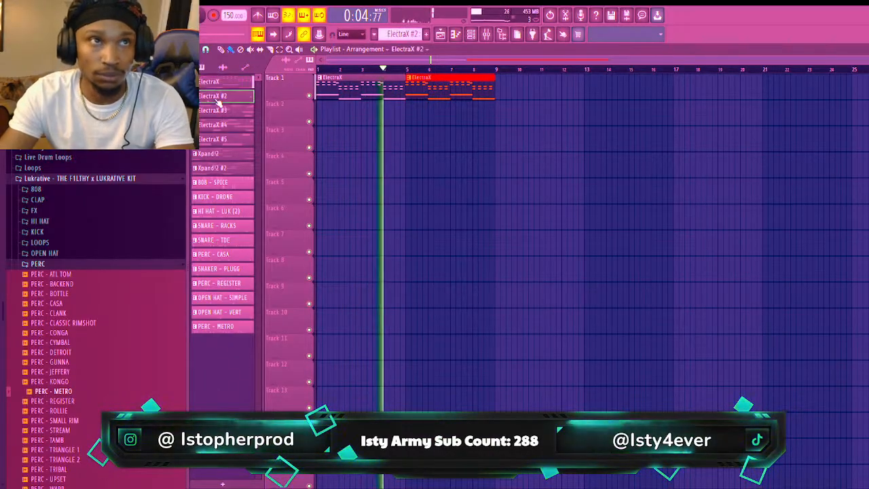
{"action": "left_click", "coordinate": [407, 108]}
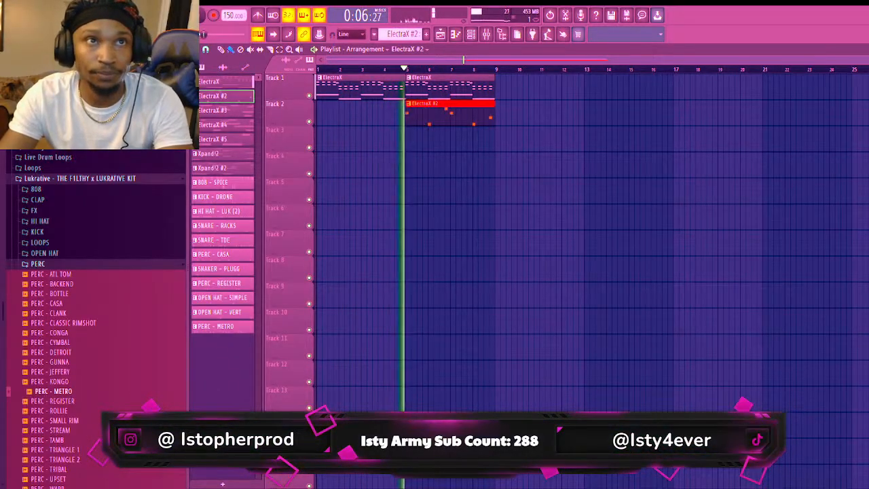
{"action": "left_click", "coordinate": [212, 110]}
{"action": "left_click", "coordinate": [409, 141]}
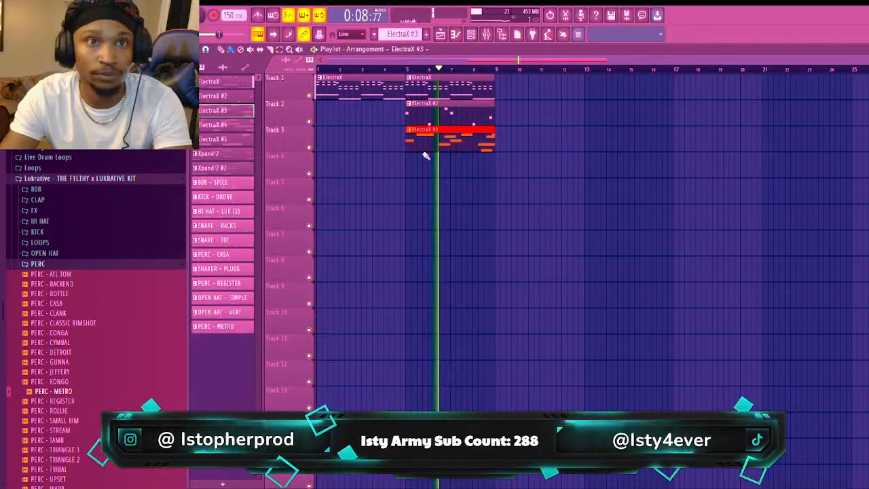
{"action": "left_click", "coordinate": [486, 35]}
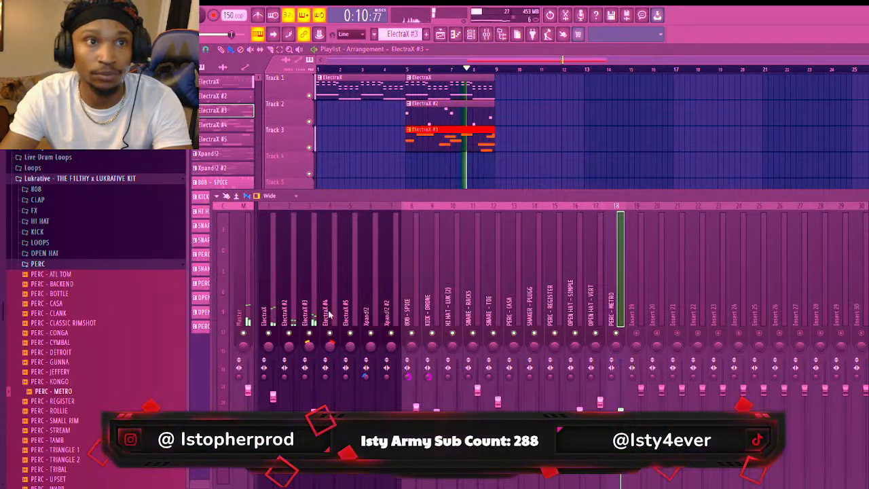
{"action": "left_click", "coordinate": [238, 127]}
{"action": "left_click", "coordinate": [407, 166]}
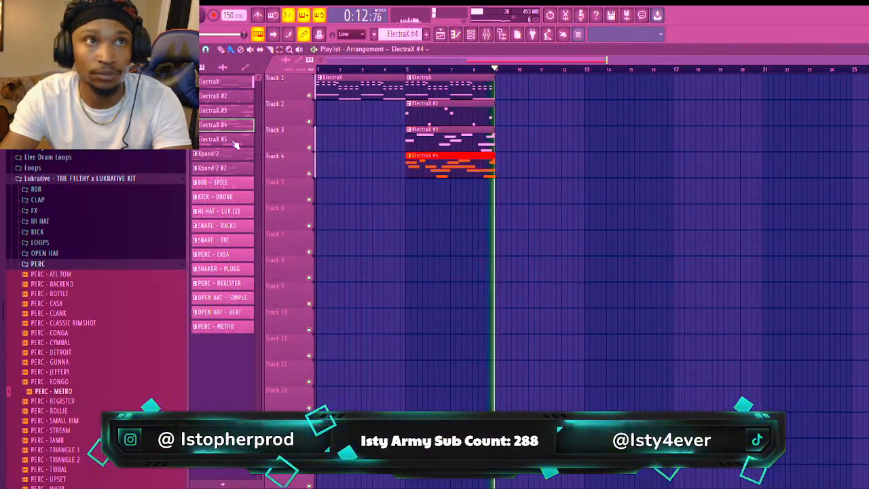
Place ElectraX #5, Xpand!2 and Xpand!2 #2 clips on Tracks 5 to 7 at bar 5
{"action": "left_click", "coordinate": [235, 141]}
{"action": "left_click", "coordinate": [406, 185]}
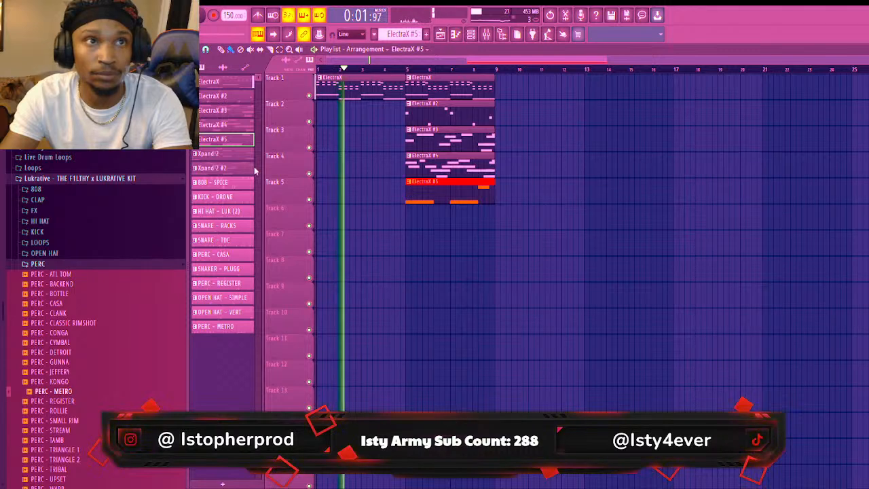
{"action": "left_click", "coordinate": [236, 168]}
{"action": "left_click", "coordinate": [237, 156]}
{"action": "left_click", "coordinate": [409, 210]}
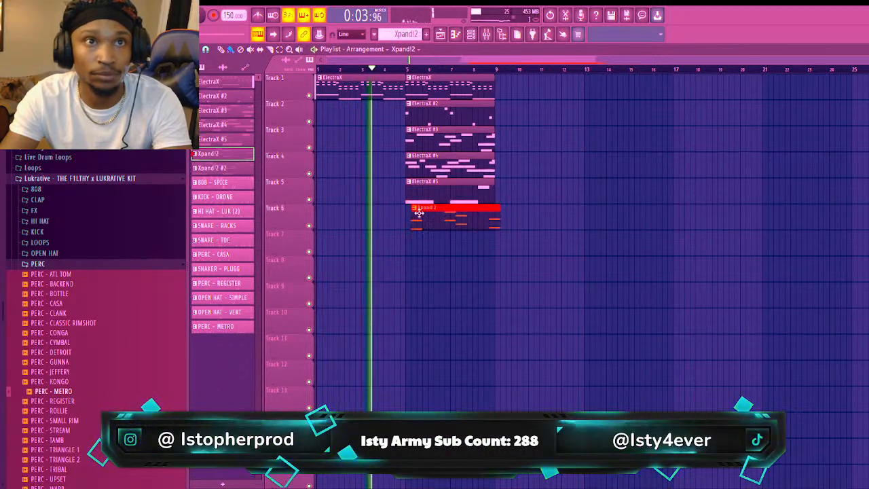
{"action": "left_click", "coordinate": [236, 167]}
{"action": "left_click", "coordinate": [409, 236]}
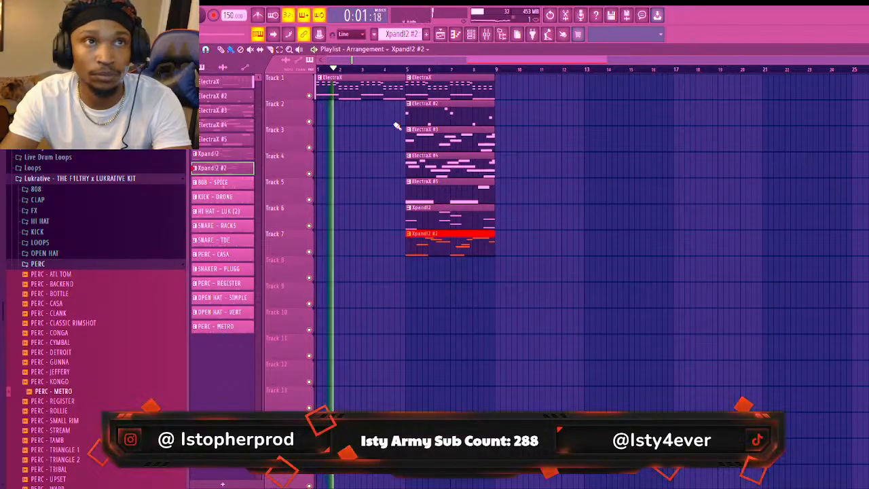
Duplicate the bar 5–8 clips to bars 9–12 and delete the copied Xpand!2, ElectraX #3 and Xpand!2 #2 clips
{"action": "left_click_drag", "start_coordinate": [606, 76], "coordinate": [466, 260]}
{"action": "key", "text": "ctrl+b"}
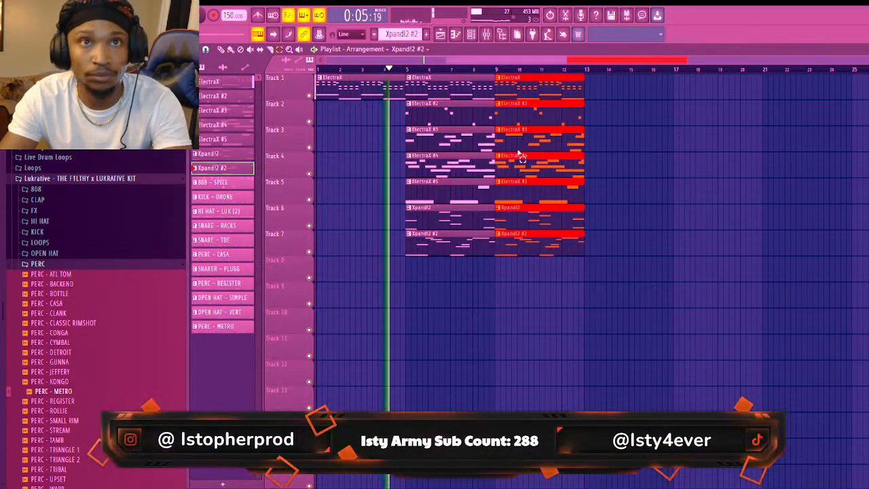
{"action": "left_click", "coordinate": [523, 217]}
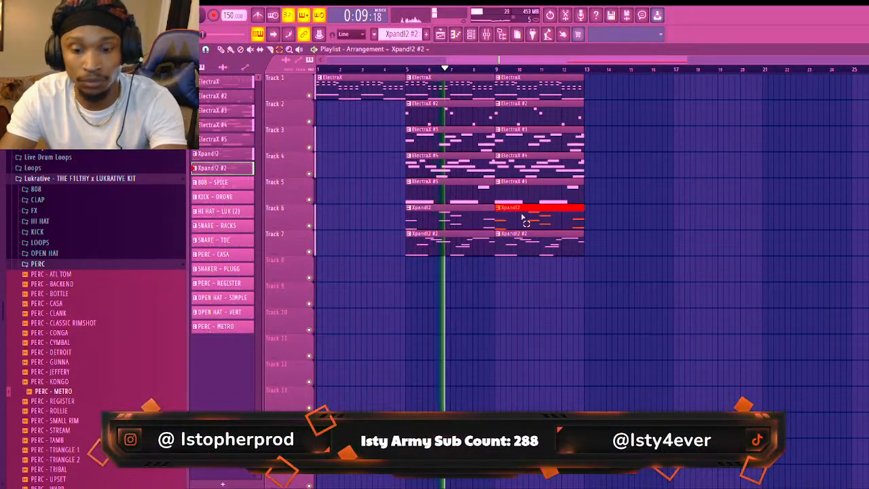
{"action": "key", "text": "Delete"}
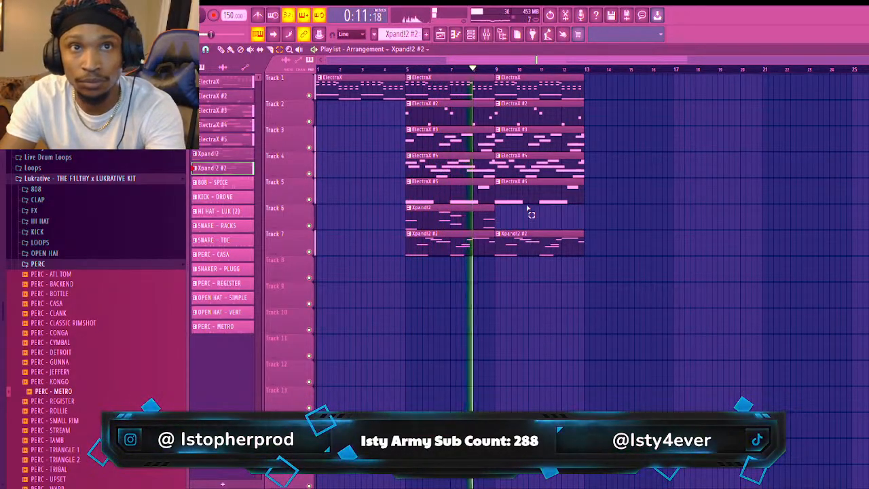
{"action": "left_click", "coordinate": [525, 199]}
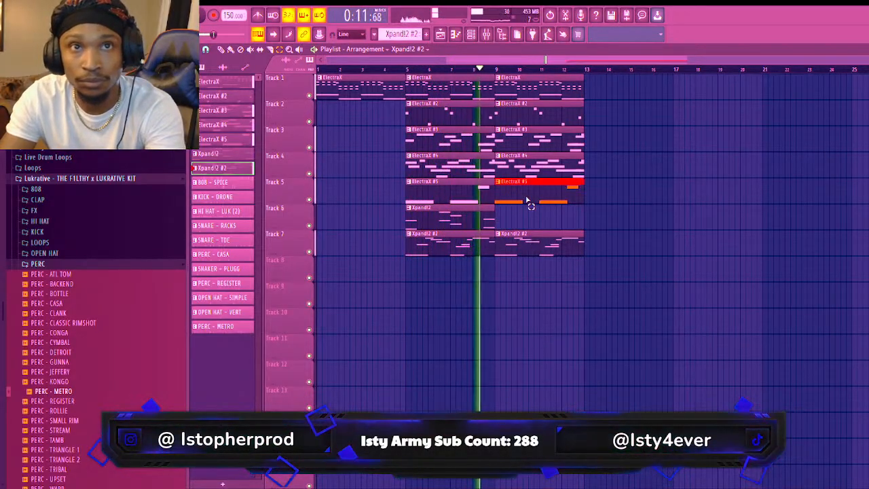
{"action": "left_click", "coordinate": [536, 141]}
{"action": "key", "text": "Delete"}
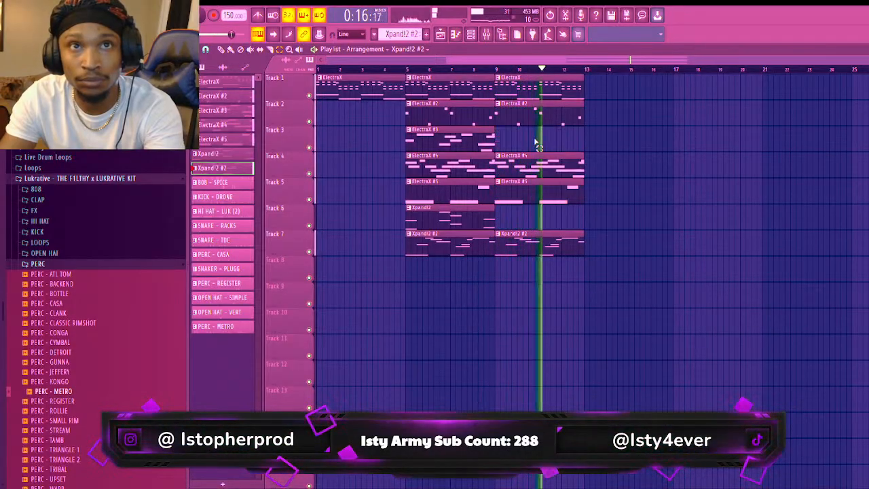
{"action": "left_click", "coordinate": [536, 236]}
{"action": "key", "text": "Delete"}
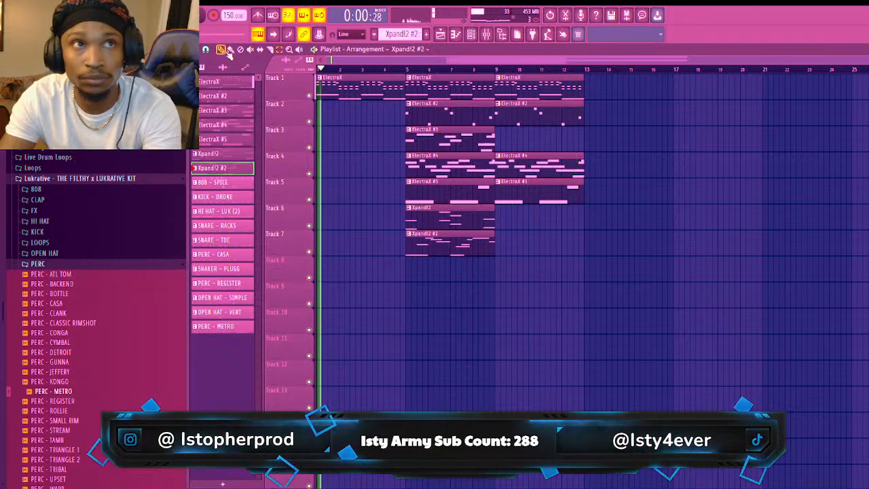
{"action": "left_click", "coordinate": [494, 71]}
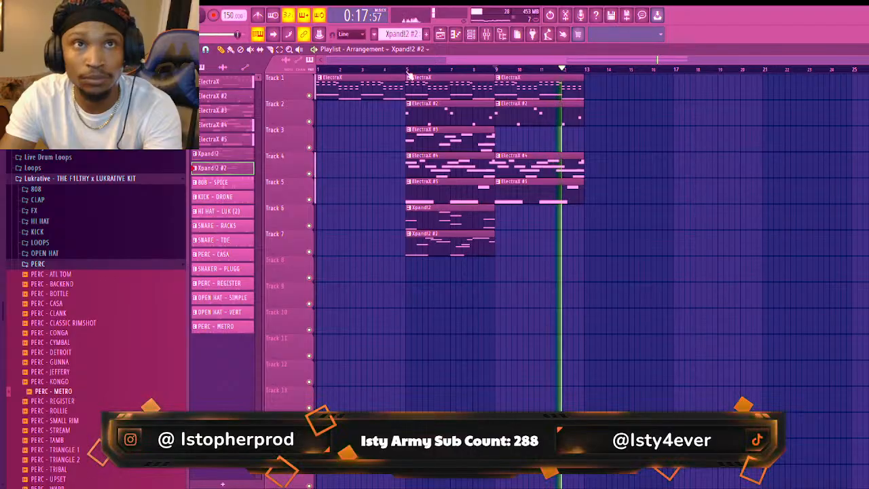
Duplicate the bar 9–12 ElectraX clips on Tracks 1, 2, 4 and 5 three times to fill bars 13–24
{"action": "left_click_drag", "start_coordinate": [527, 76], "coordinate": [543, 201]}
{"action": "key", "text": "ctrl+b"}
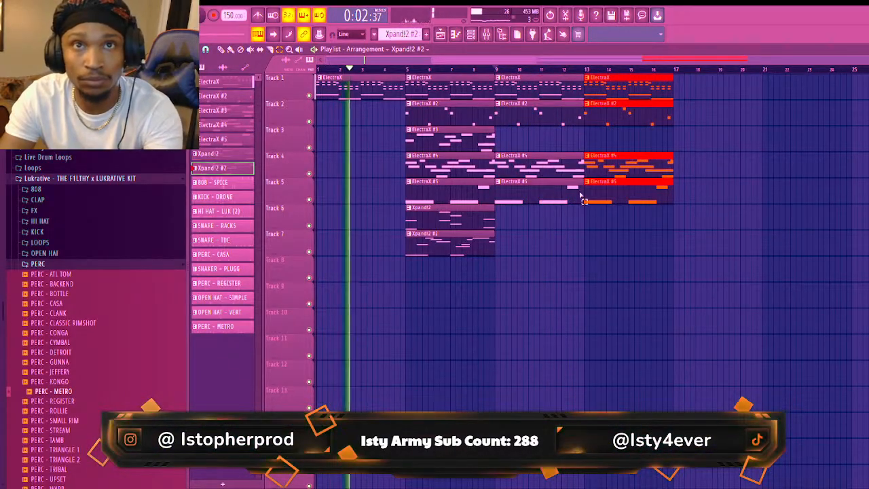
{"action": "key", "text": "ctrl+b"}
{"action": "key", "text": "ctrl+b"}
{"action": "left_click", "coordinate": [621, 233]}
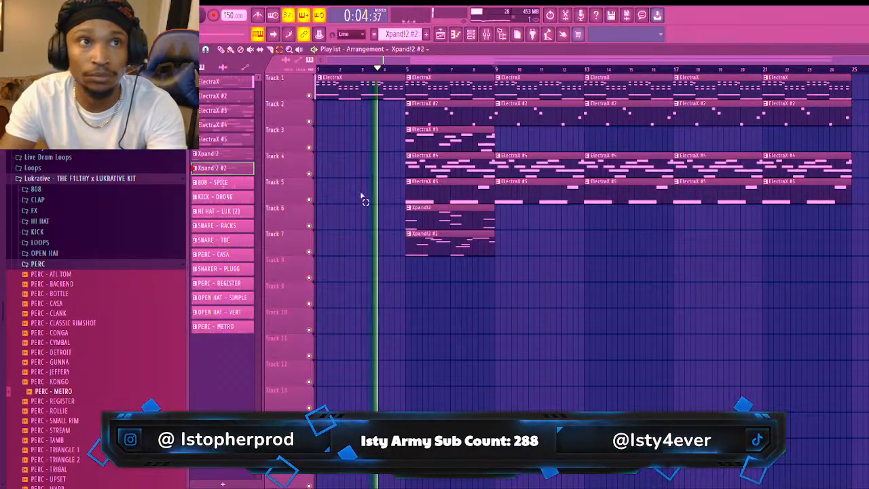
Place the 808 - SPICE clip on Track 8 at bar 5 and extend it through bar 12
{"action": "left_click", "coordinate": [237, 183]}
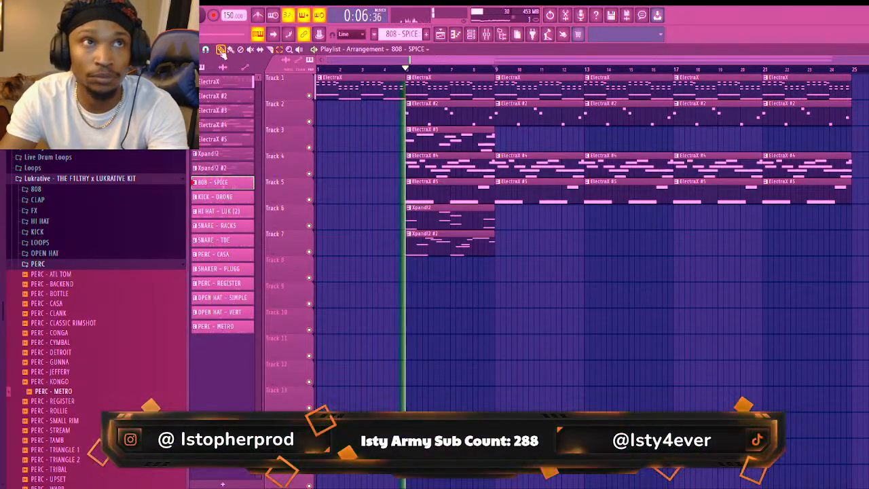
{"action": "left_click", "coordinate": [409, 273]}
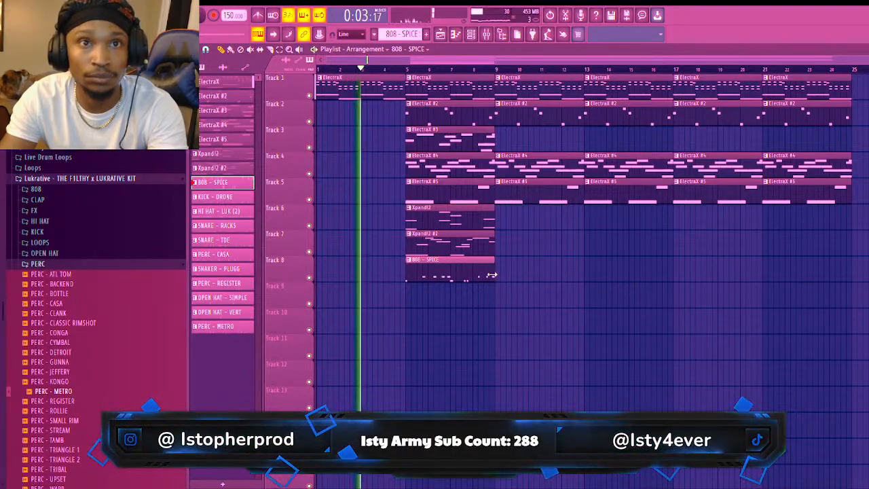
{"action": "left_click_drag", "start_coordinate": [494, 276], "coordinate": [577, 280]}
Duplicate the 808 - SPICE notes into bars 5–8 of its pattern, then vary the copy with an extra D#5 note and changed pitches
{"action": "double_click", "coordinate": [570, 272]}
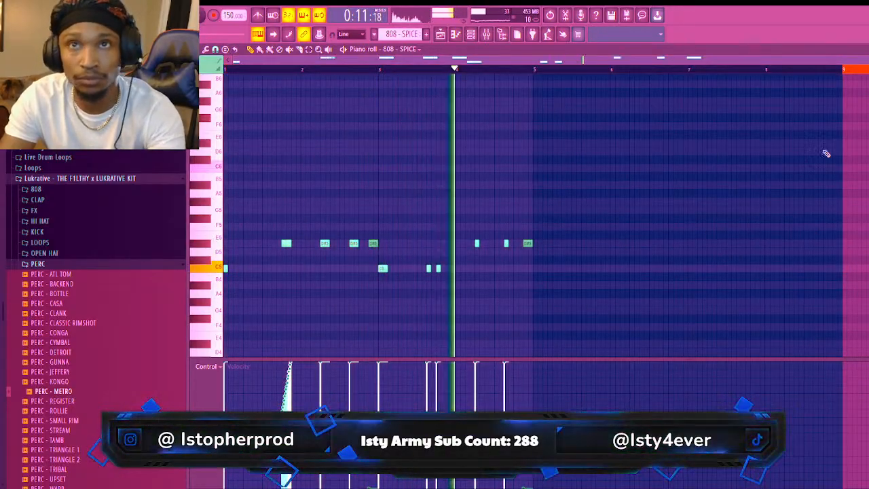
{"action": "left_click", "coordinate": [852, 78]}
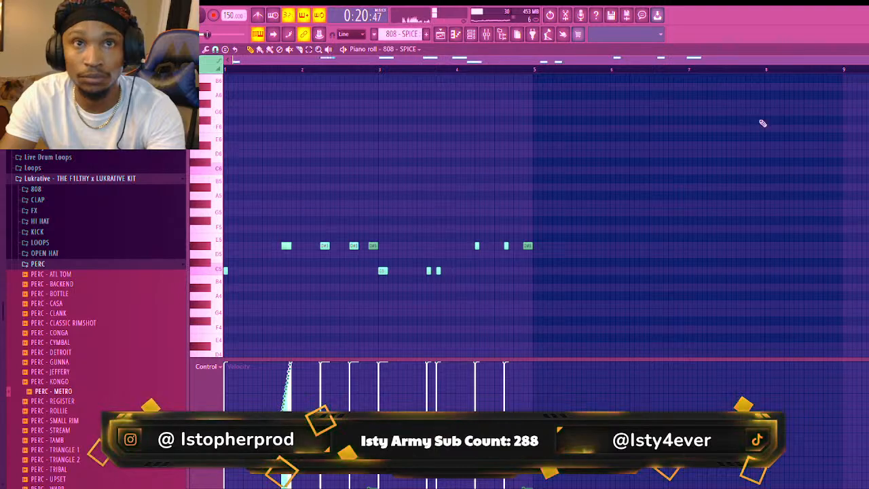
{"action": "key", "text": "ctrl+b"}
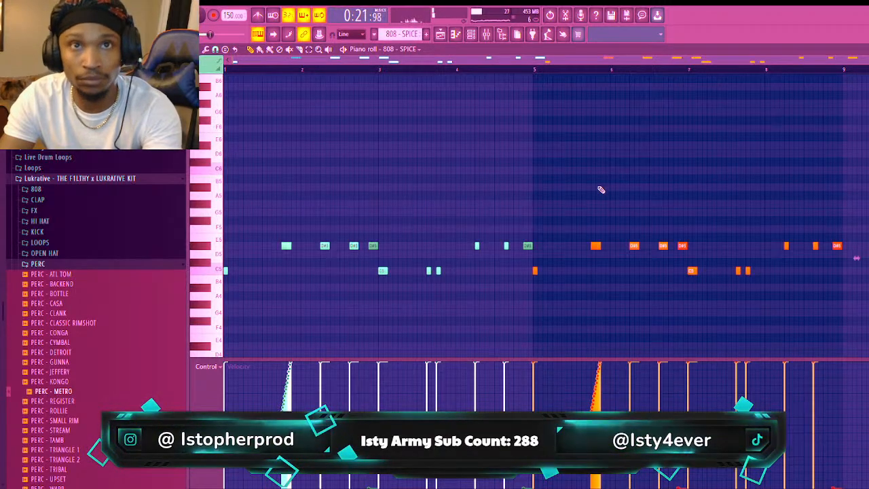
{"action": "right_click", "coordinate": [568, 245]}
{"action": "left_click", "coordinate": [583, 246]}
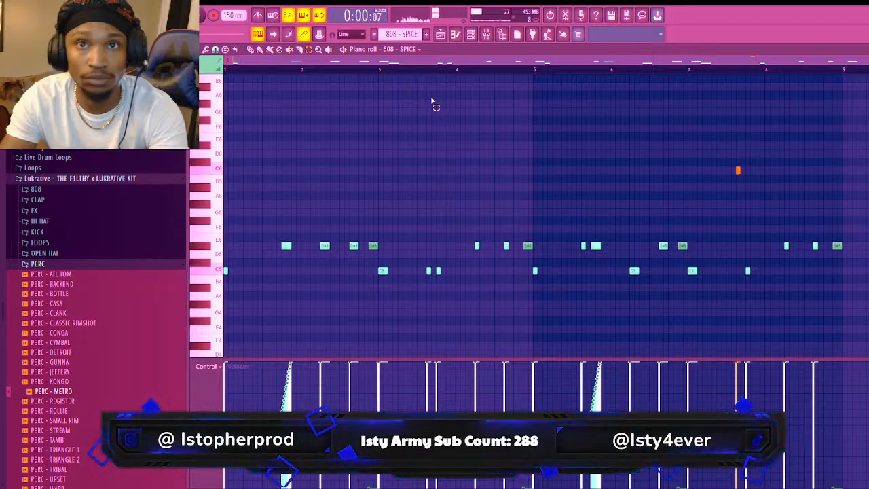
Place a second 808 - SPICE clip on Track 8 at bar 13 and delete the ElectraX clips in bars 21–24
{"action": "left_click", "coordinate": [440, 35]}
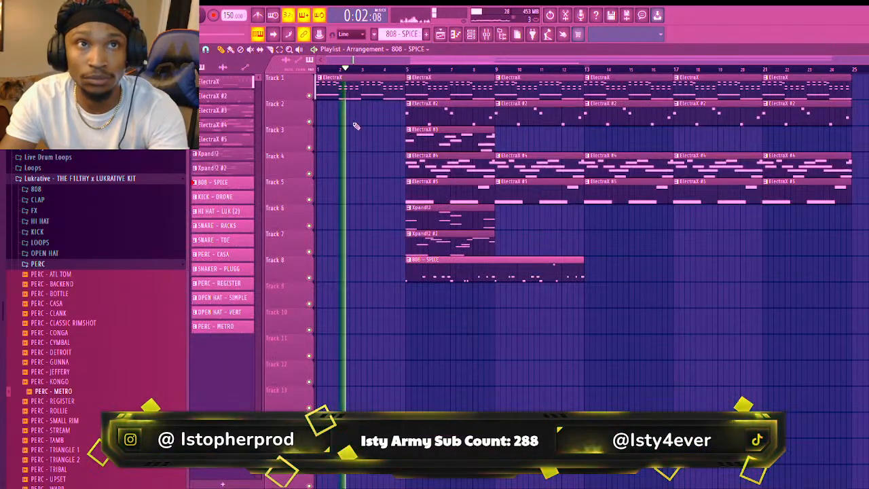
{"action": "left_click", "coordinate": [594, 274]}
{"action": "right_click", "coordinate": [808, 193]}
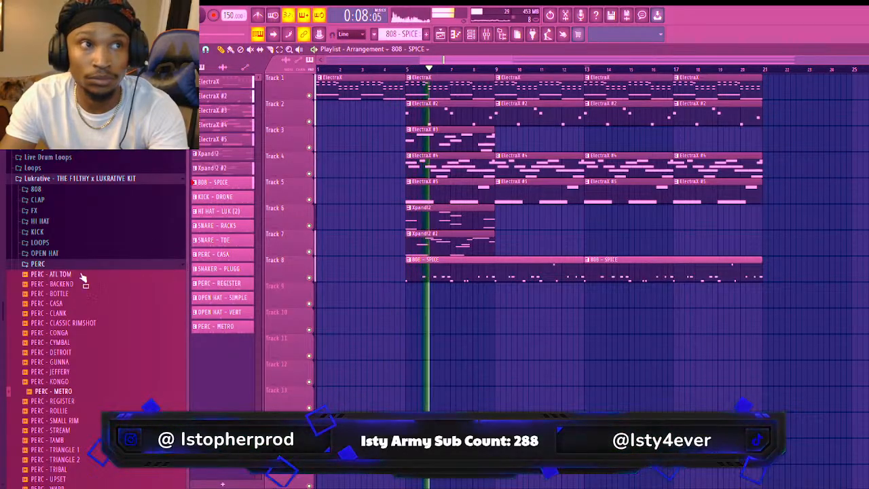
Place KICK - DRONE clips on Track 9 and HI HAT - LUK (2) clips on Track 10 at bars 13 and 17
{"action": "left_click", "coordinate": [214, 196]}
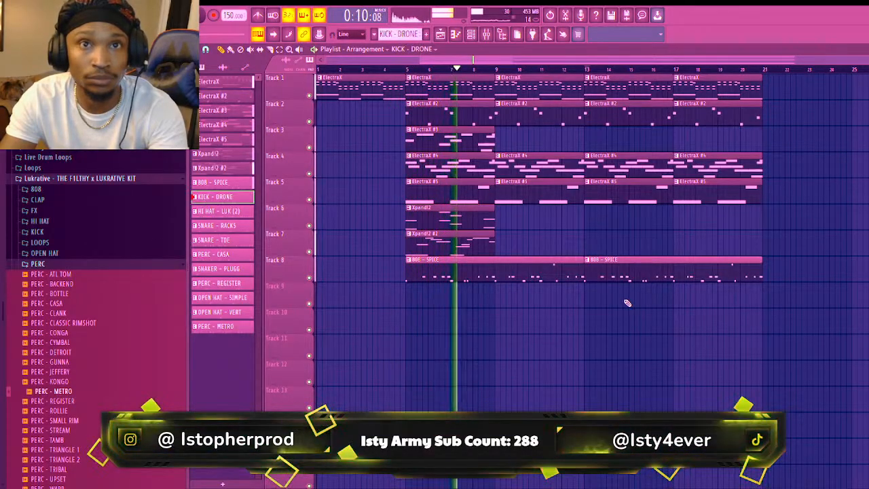
{"action": "left_click", "coordinate": [591, 292]}
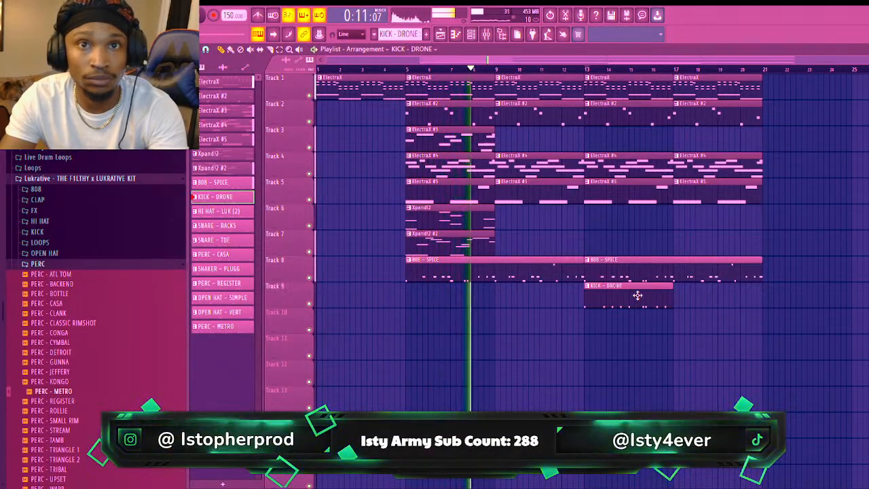
{"action": "left_click", "coordinate": [675, 296]}
{"action": "left_click", "coordinate": [216, 211]}
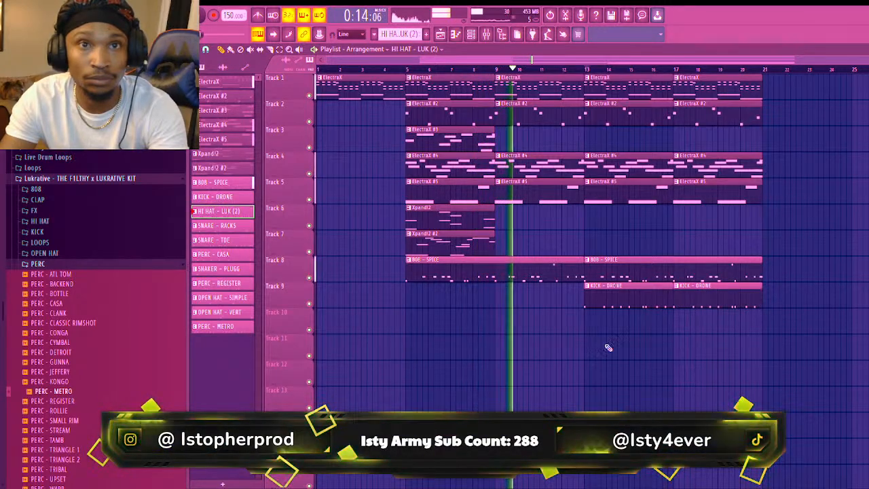
{"action": "left_click", "coordinate": [588, 322]}
{"action": "left_click", "coordinate": [683, 330]}
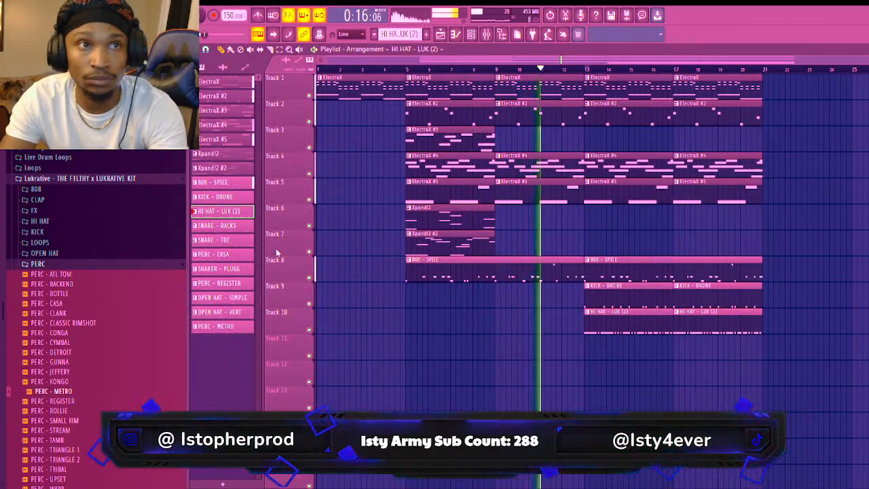
Place SNARE - RACKS clips on Track 11 and SNARE - TDE clips on Track 12 at bars 13 and 17
{"action": "left_click", "coordinate": [216, 225]}
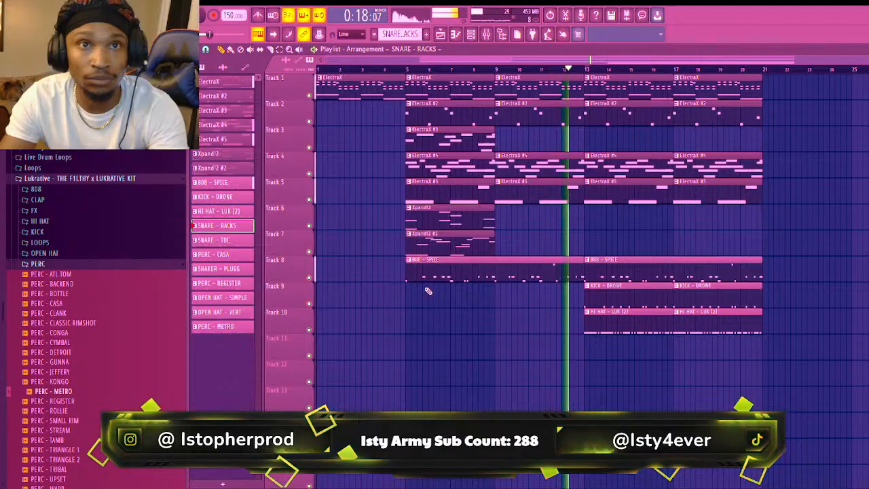
{"action": "left_click", "coordinate": [593, 344]}
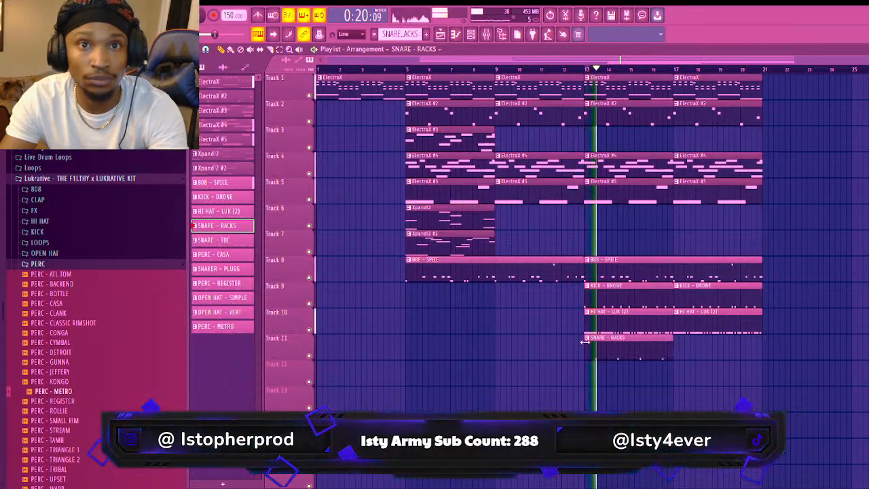
{"action": "left_click", "coordinate": [675, 346]}
{"action": "left_click", "coordinate": [216, 241]}
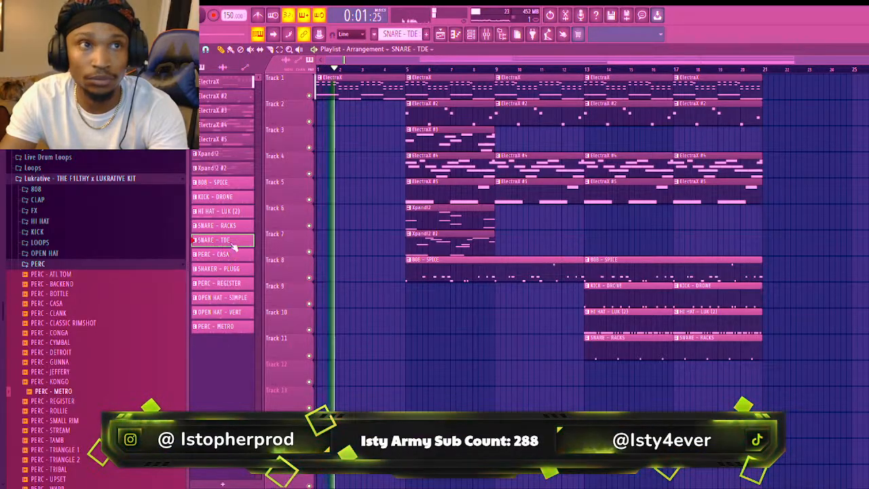
{"action": "left_click", "coordinate": [588, 364]}
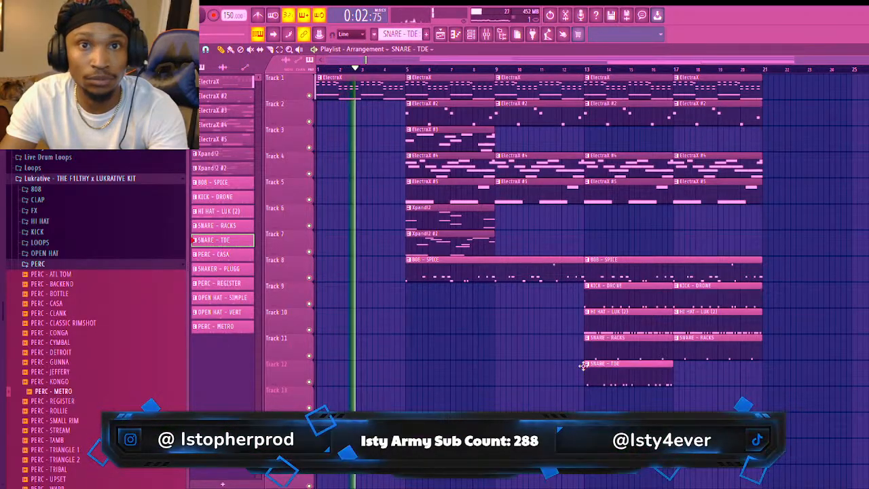
{"action": "left_click", "coordinate": [676, 367]}
Add a SNARE - TDE clip on Track 12 at bar 1 and PERC - CASA clips on Track 13 at bars 1, 13 and 17
{"action": "left_click_drag", "start_coordinate": [381, 356], "coordinate": [306, 397]}
{"action": "key", "text": "space"}
{"action": "left_click", "coordinate": [223, 258]}
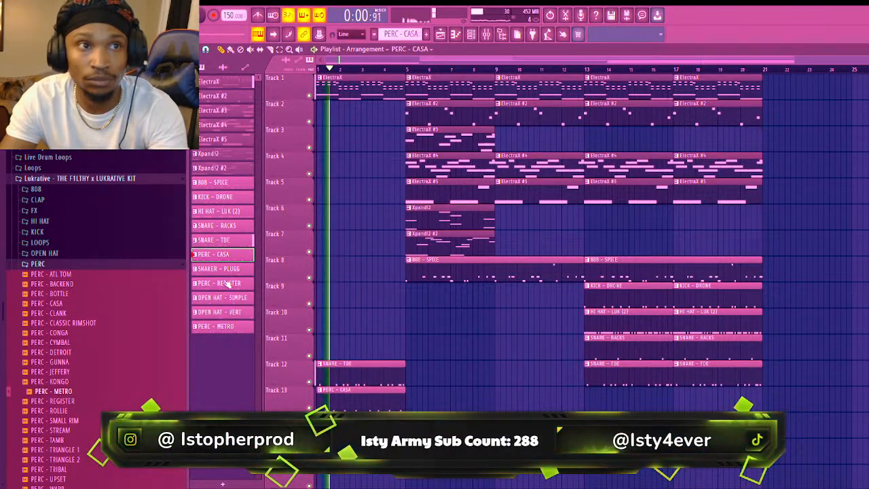
{"action": "scroll", "coordinate": [367, 299], "scroll_direction": "down", "scroll_amount": 4}
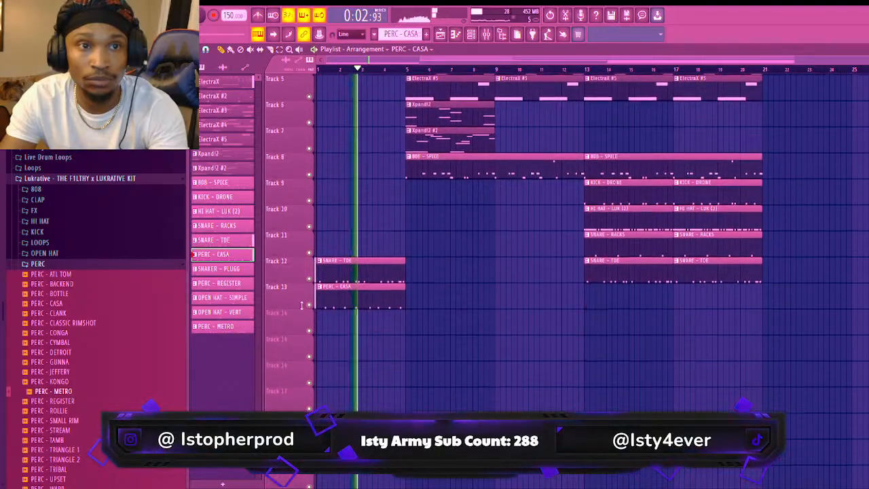
{"action": "left_click", "coordinate": [585, 293]}
{"action": "left_click", "coordinate": [676, 292]}
{"action": "key", "text": "space"}
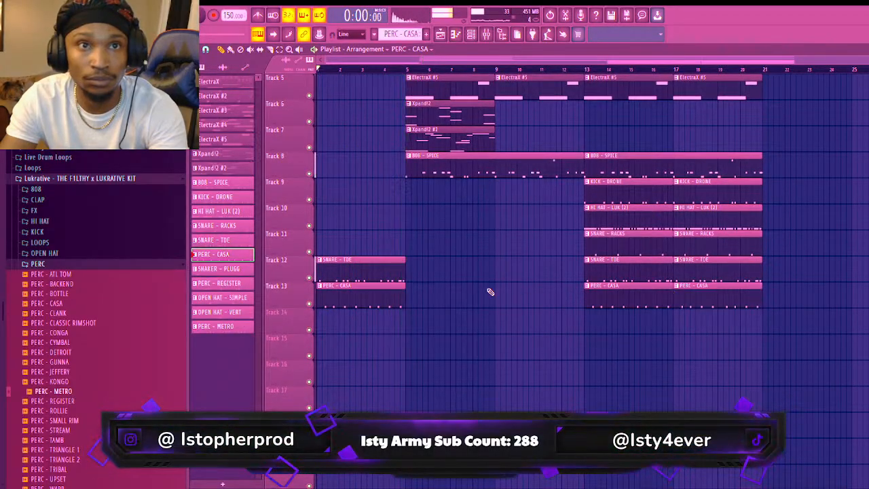
{"action": "key", "text": "space"}
Place SHAKER - PLUGG clips, lengthened to four bars each, on Track 14 at bars 5, 9, 13 and 17
{"action": "left_click", "coordinate": [224, 269]}
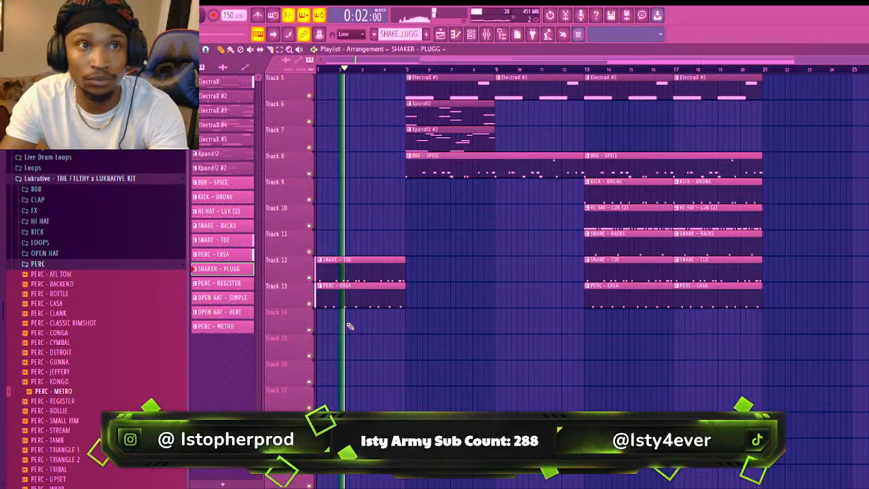
{"action": "left_click", "coordinate": [595, 320]}
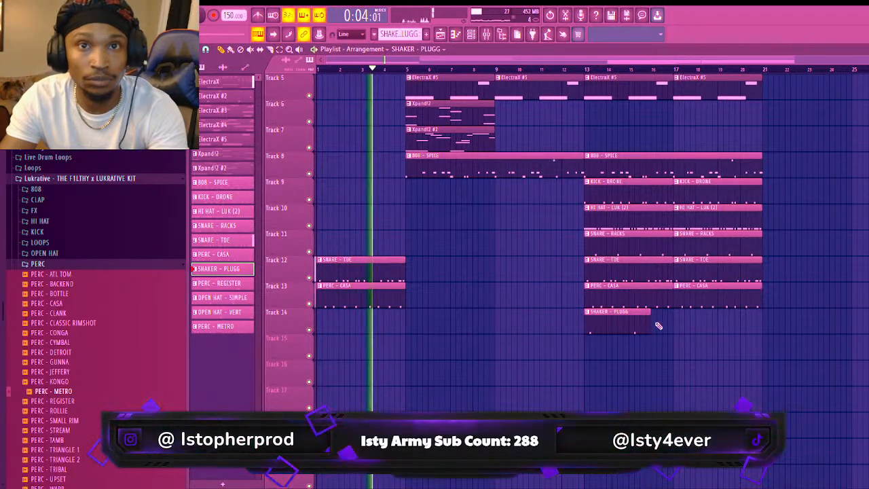
{"action": "left_click_drag", "start_coordinate": [650, 325], "coordinate": [675, 324]}
{"action": "left_click", "coordinate": [505, 324]}
{"action": "left_click_drag", "start_coordinate": [506, 325], "coordinate": [492, 322]}
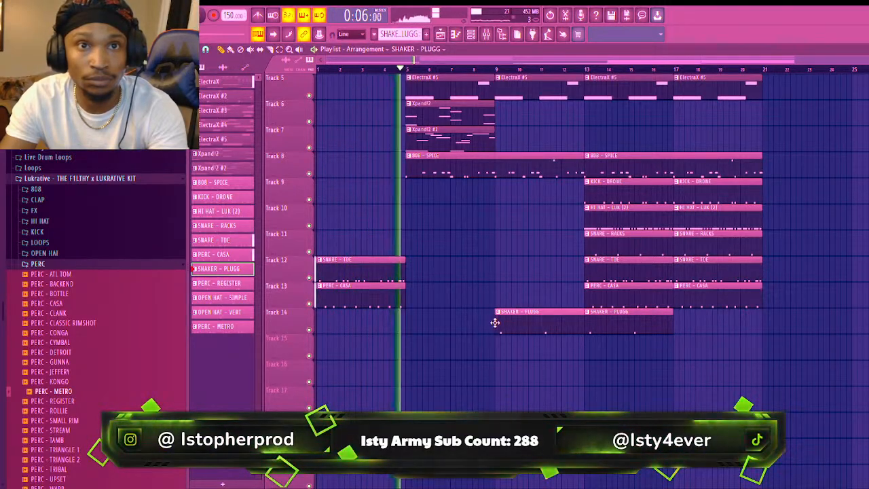
{"action": "left_click", "coordinate": [405, 320]}
{"action": "left_click", "coordinate": [686, 323]}
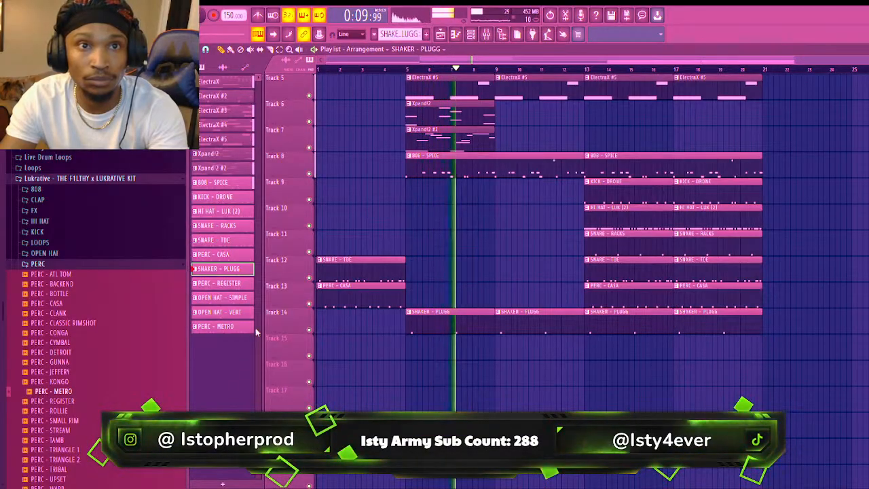
Place PERC - REGISTER clips on Track 15 at bars 13 and 17, and delete the SHAKER - PLUGG clips at bars 5 and 9
{"action": "left_click", "coordinate": [237, 286]}
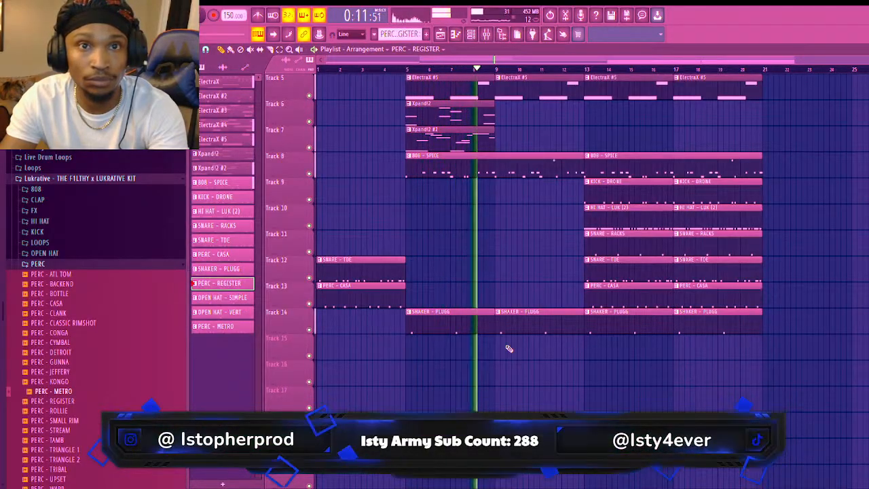
{"action": "left_click", "coordinate": [583, 341]}
{"action": "left_click", "coordinate": [675, 345]}
{"action": "right_click", "coordinate": [559, 332]}
{"action": "right_click", "coordinate": [413, 330]}
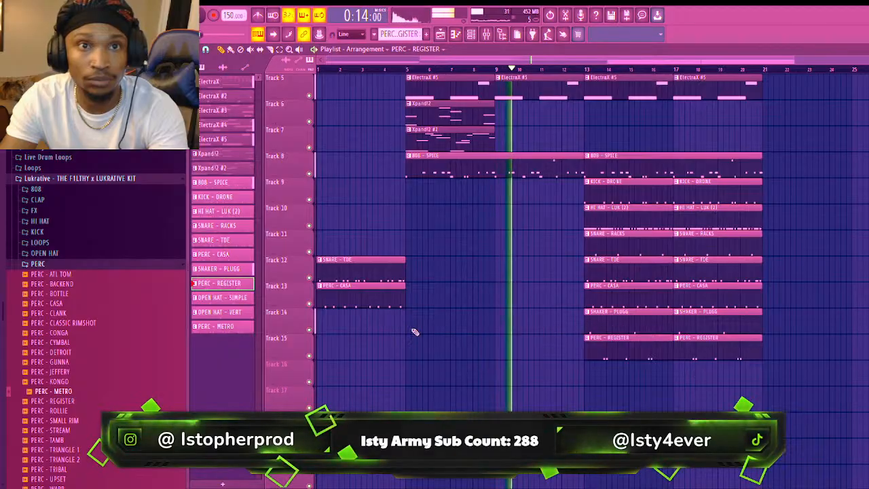
{"action": "key", "text": "space"}
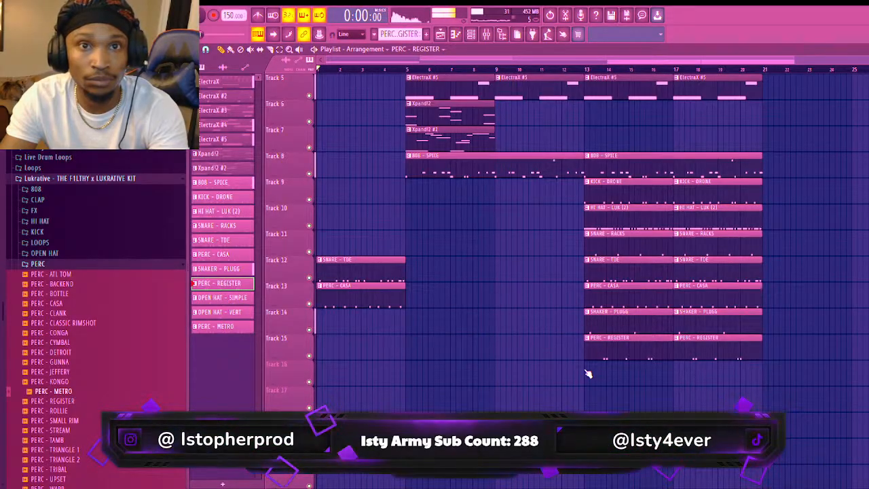
Place four-bar OPEN HAT - SIMPLE clips on Track 16 and OPEN HAT - VERT clips on Track 17 at bars 5 and 9
{"action": "left_click", "coordinate": [501, 368]}
{"action": "left_click_drag", "start_coordinate": [561, 370], "coordinate": [584, 370]}
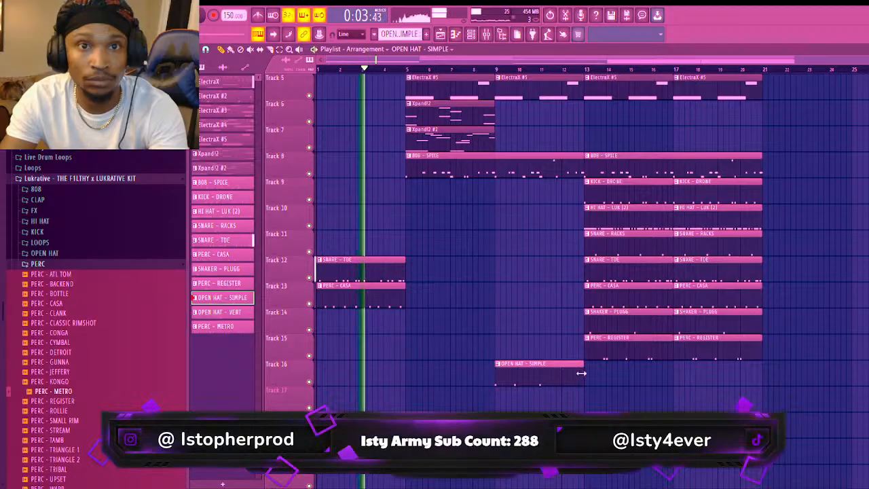
{"action": "left_click", "coordinate": [411, 366]}
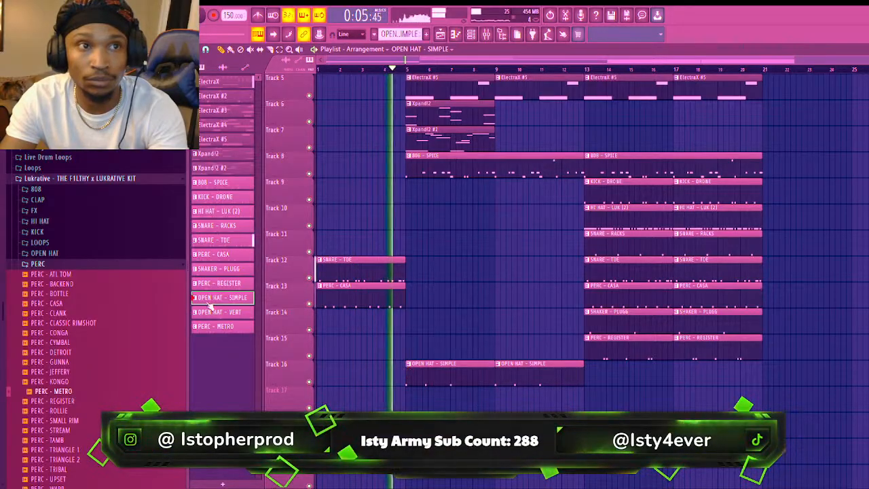
{"action": "left_click", "coordinate": [407, 392]}
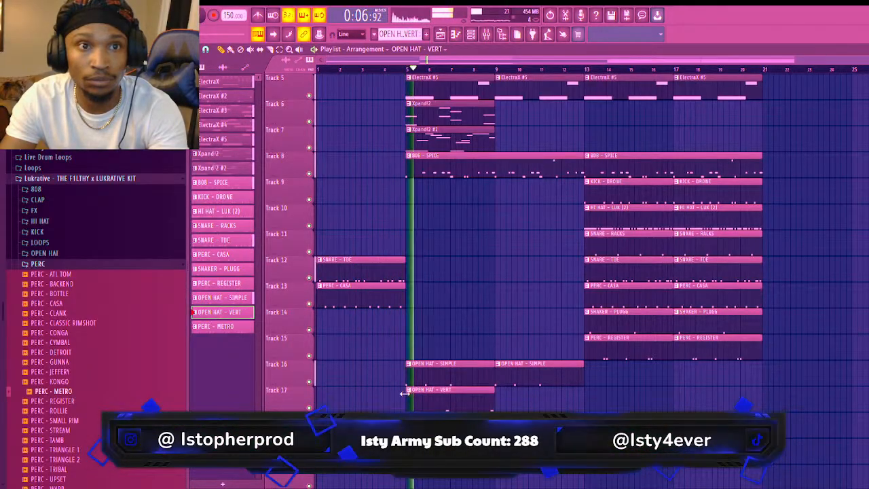
{"action": "left_click", "coordinate": [497, 392]}
Place the PERC - METRO pattern on Track 18 at bar 17 and play the arrangement from the start to review it
{"action": "left_click", "coordinate": [238, 332]}
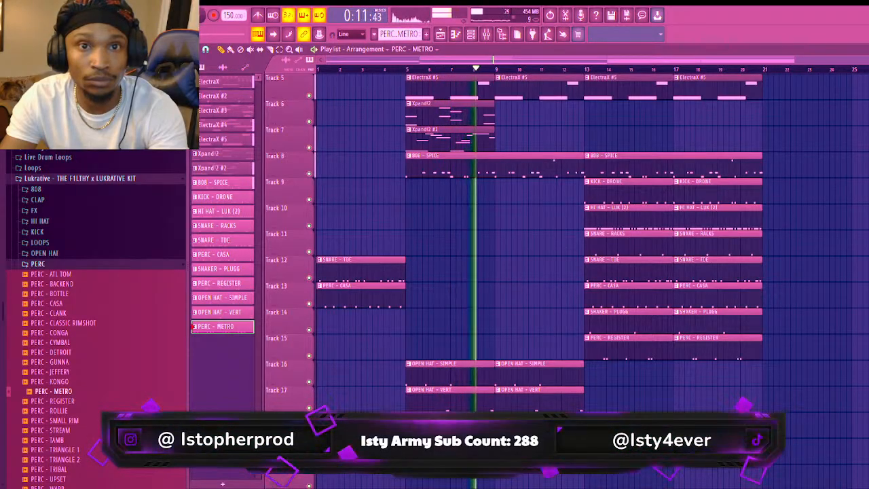
{"action": "key", "text": "space"}
{"action": "key", "text": "space"}
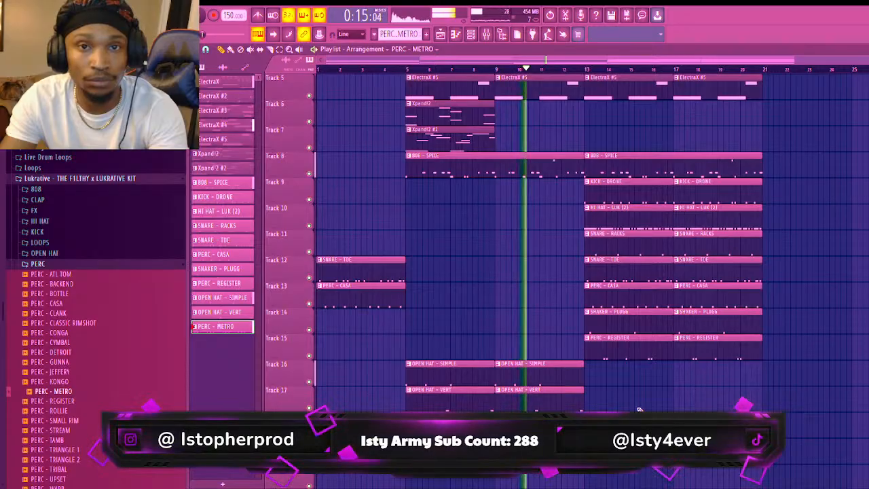
{"action": "scroll", "coordinate": [572, 200], "scroll_direction": "up", "scroll_amount": 4}
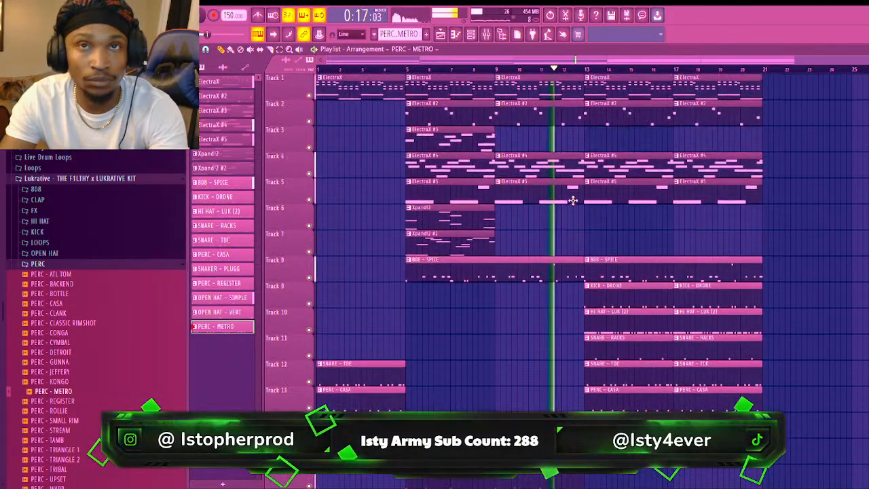
{"action": "scroll", "coordinate": [413, 250], "scroll_direction": "down", "scroll_amount": 2}
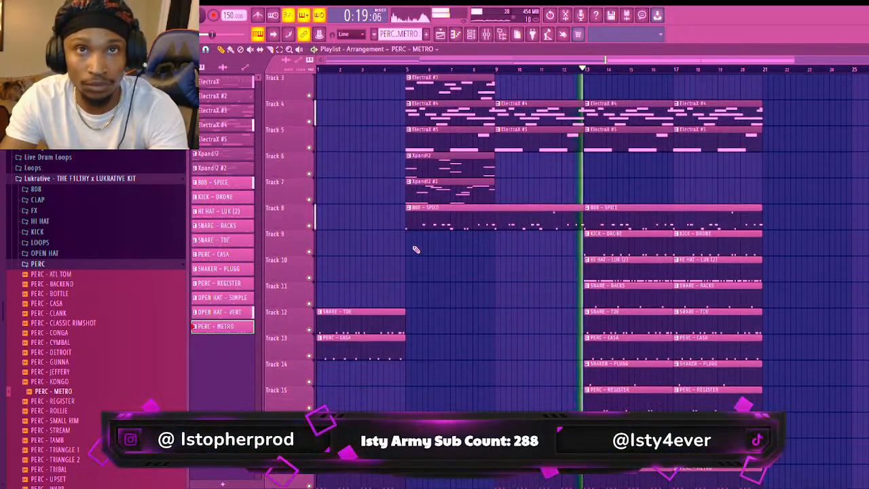
Delete the PERC - METRO clips at bars 13 and 17 on Track 18
{"action": "scroll", "coordinate": [536, 326], "scroll_direction": "down", "scroll_amount": 3}
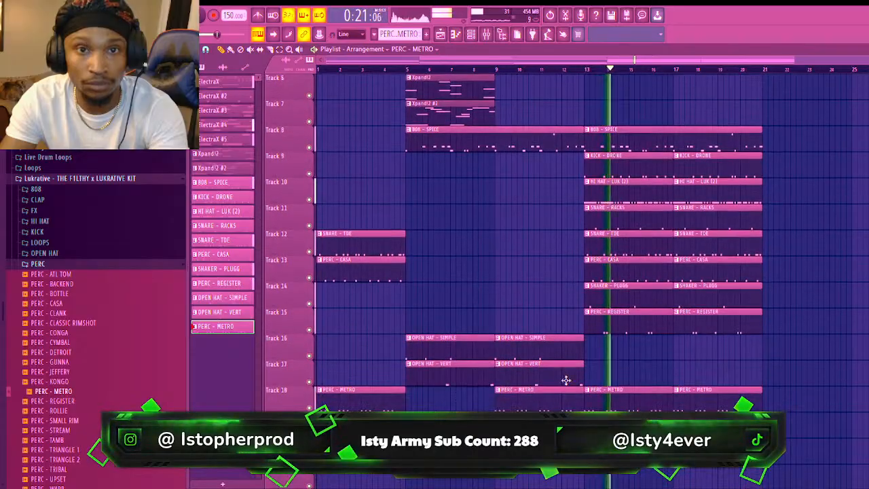
{"action": "right_click", "coordinate": [614, 400]}
{"action": "right_click", "coordinate": [698, 405]}
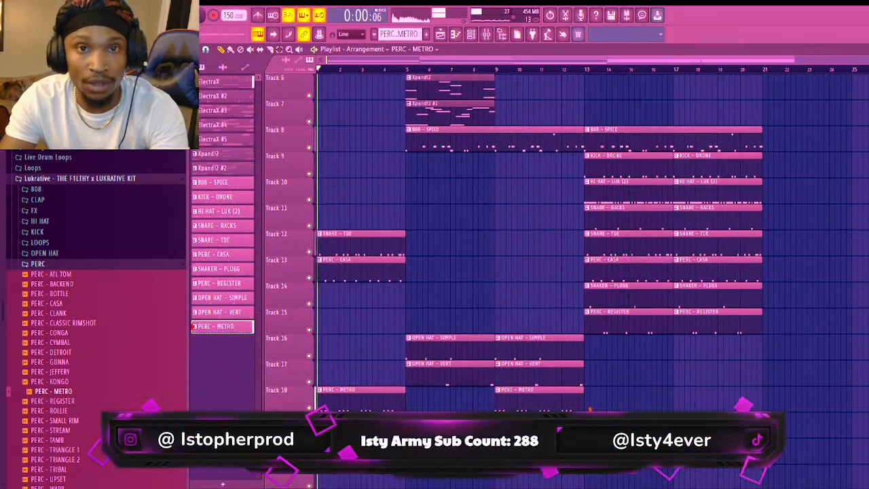
Move the OPEN HAT - SIMPLE and OPEN HAT - VERT clips to bars 13 and 17 and the PERC - METRO clip to bar 21
{"action": "left_click_drag", "start_coordinate": [353, 391], "coordinate": [821, 397]}
{"action": "scroll", "coordinate": [787, 362], "scroll_direction": "up", "scroll_amount": 5}
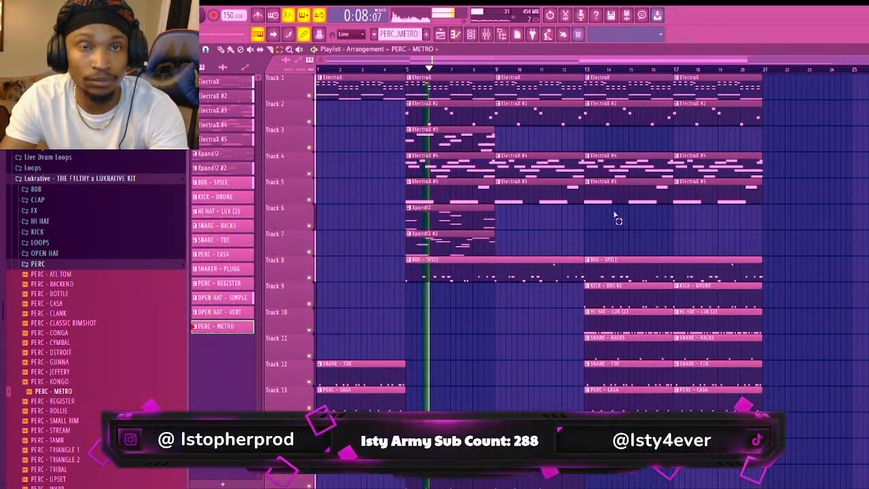
{"action": "scroll", "coordinate": [567, 271], "scroll_direction": "down", "scroll_amount": 2}
{"action": "scroll", "coordinate": [568, 271], "scroll_direction": "down", "scroll_amount": 1}
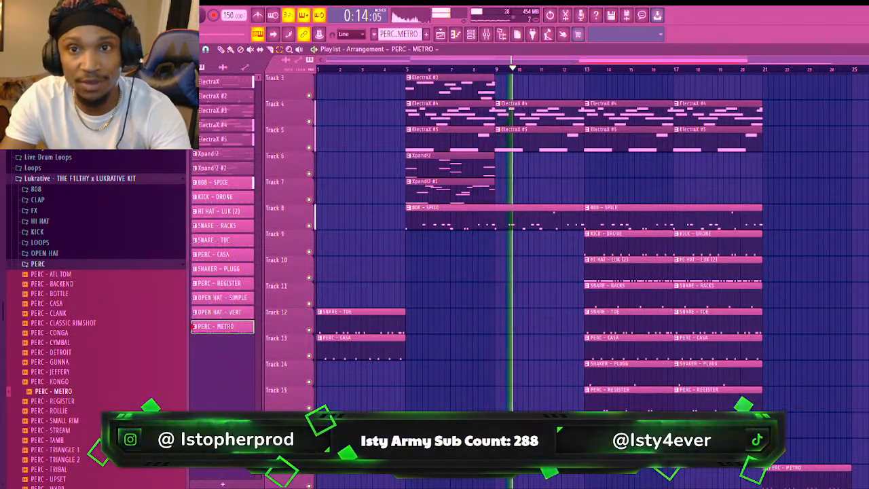
{"action": "scroll", "coordinate": [491, 326], "scroll_direction": "up", "scroll_amount": 4}
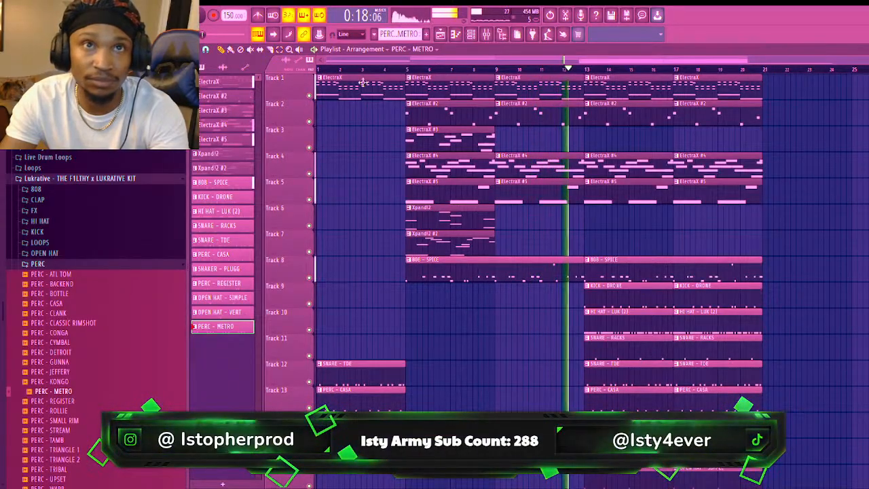
Add ElectraX #3, Xpand!2 and Xpand!2 #2 clips at bar 9 on Tracks 3, 6 and 7
{"action": "left_click", "coordinate": [461, 139]}
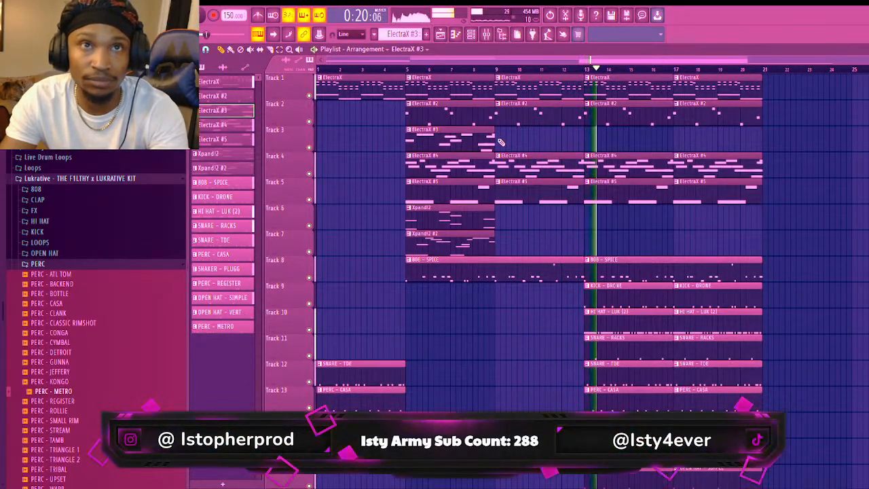
{"action": "left_click", "coordinate": [500, 142]}
{"action": "left_click", "coordinate": [483, 212]}
{"action": "left_click", "coordinate": [499, 220]}
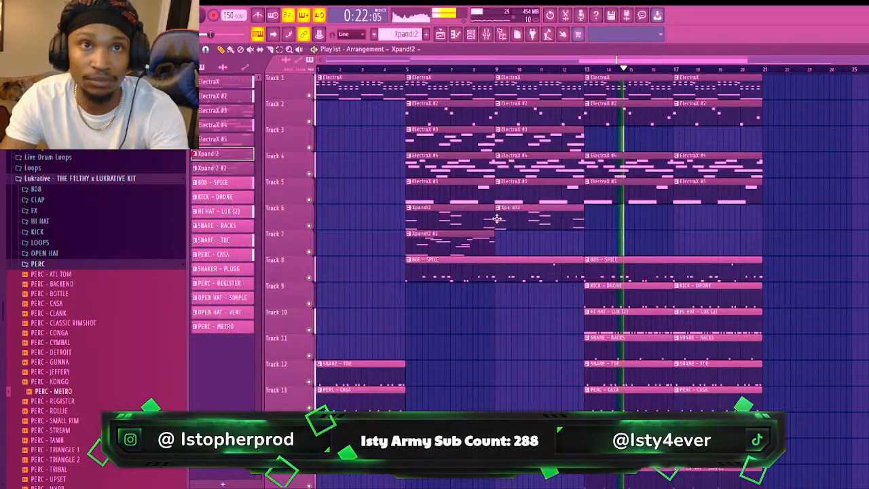
{"action": "left_click", "coordinate": [490, 241]}
{"action": "left_click", "coordinate": [498, 241]}
{"action": "scroll", "coordinate": [481, 188], "scroll_direction": "down", "scroll_amount": 1}
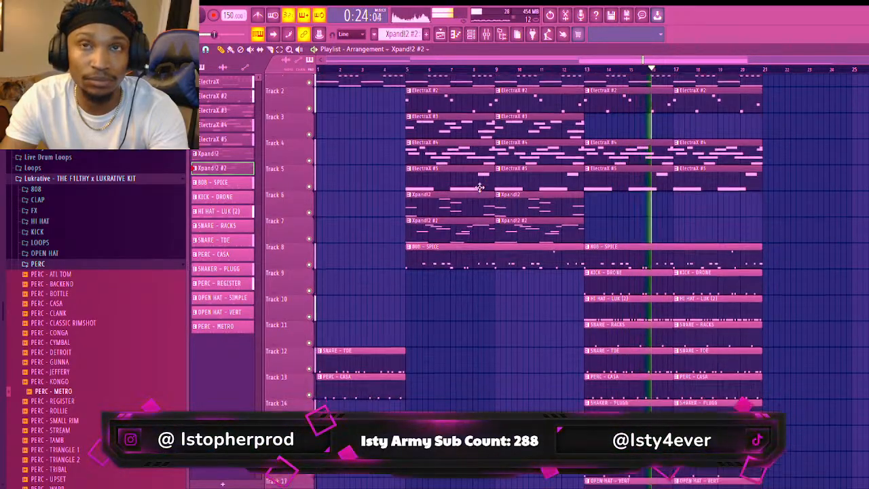
{"action": "scroll", "coordinate": [480, 188], "scroll_direction": "up", "scroll_amount": 1}
Select all clips from bar 13 up to bar 21 and duplicate the block to start at bar 21
{"action": "left_click", "coordinate": [278, 50]}
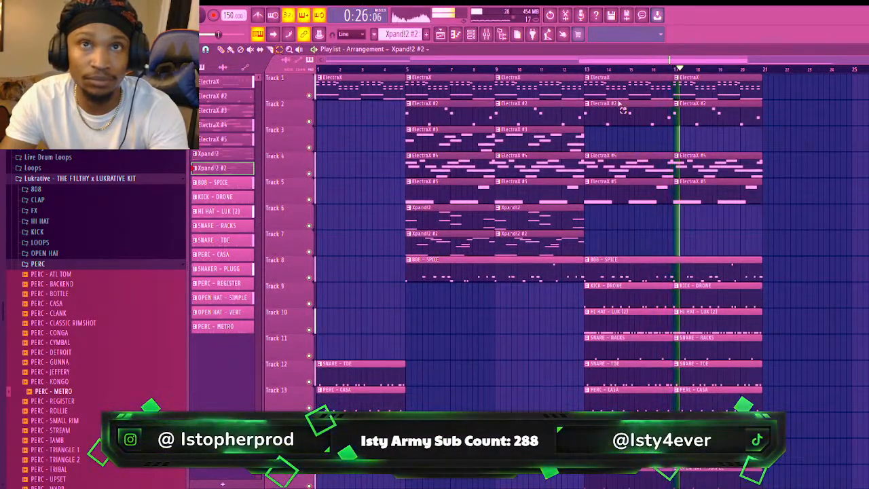
{"action": "left_click_drag", "start_coordinate": [585, 74], "coordinate": [787, 337]}
{"action": "scroll", "coordinate": [787, 337], "scroll_direction": "down", "scroll_amount": 1}
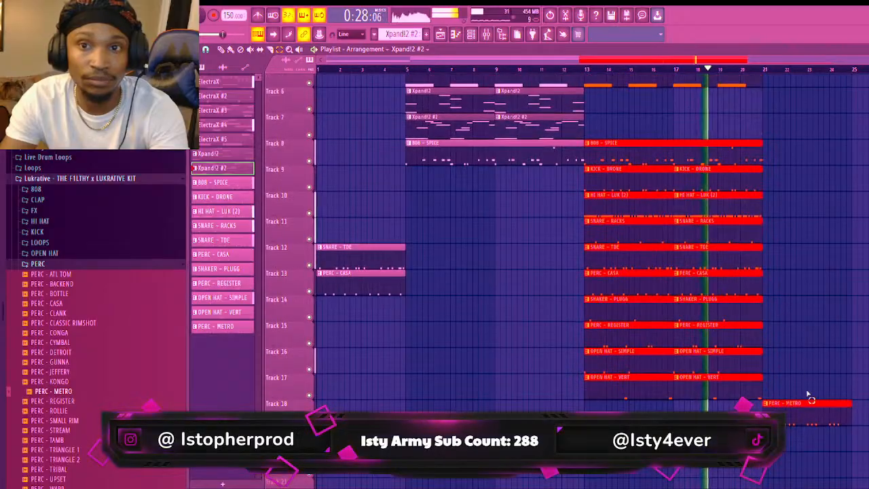
{"action": "left_click_drag", "start_coordinate": [748, 399], "coordinate": [652, 66]}
{"action": "key", "text": "ctrl+b"}
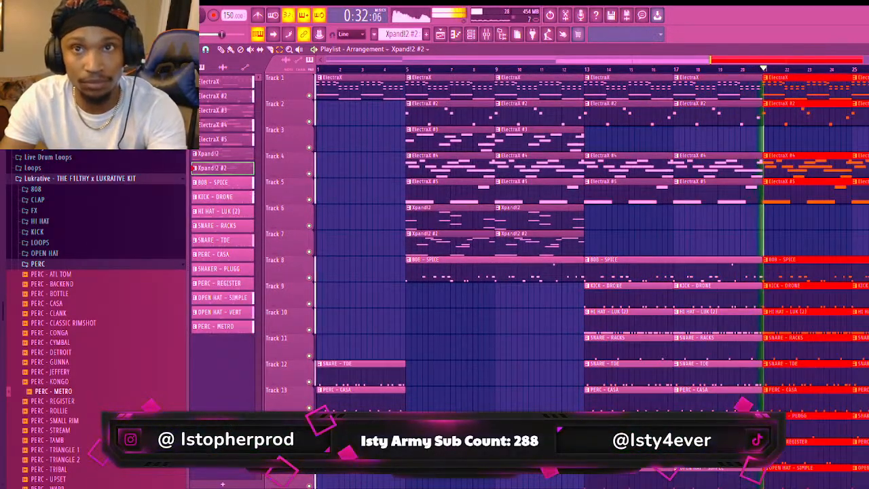
{"action": "left_click", "coordinate": [780, 214]}
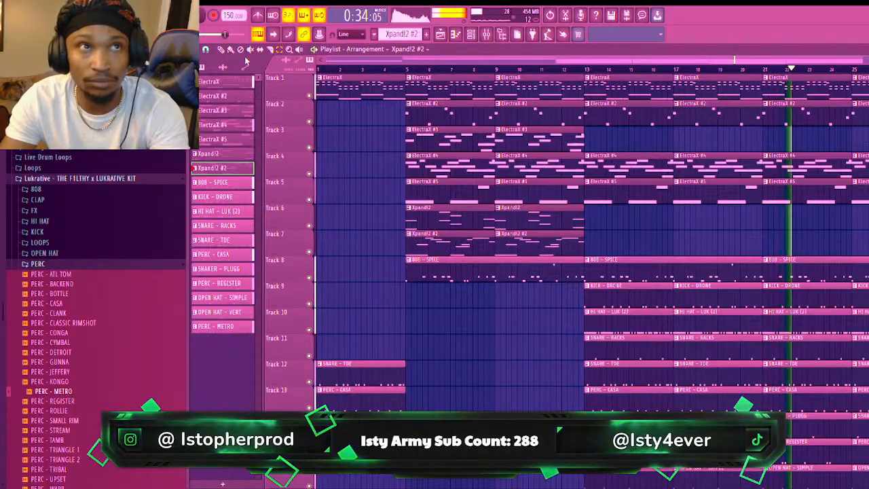
Delete the HI HAT - LUK (2) clip at bar 21 on Track 10
{"action": "scroll", "coordinate": [860, 353], "scroll_direction": "down", "scroll_amount": 5}
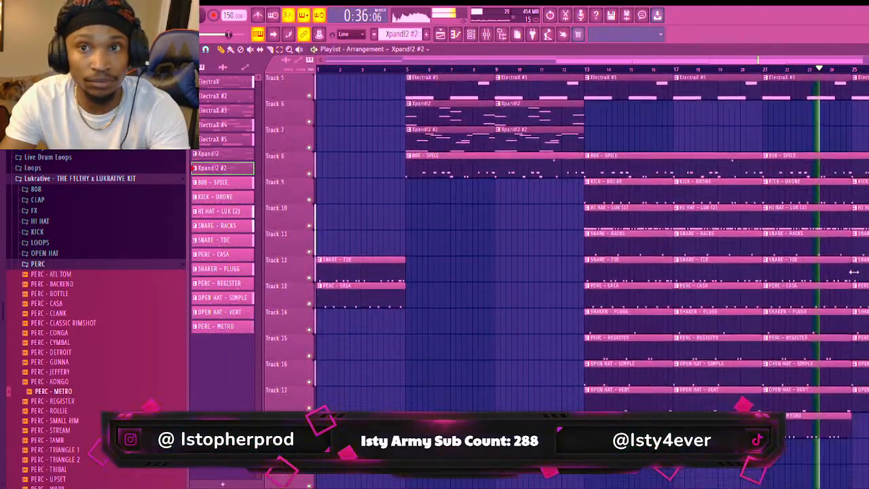
{"action": "right_click", "coordinate": [809, 200]}
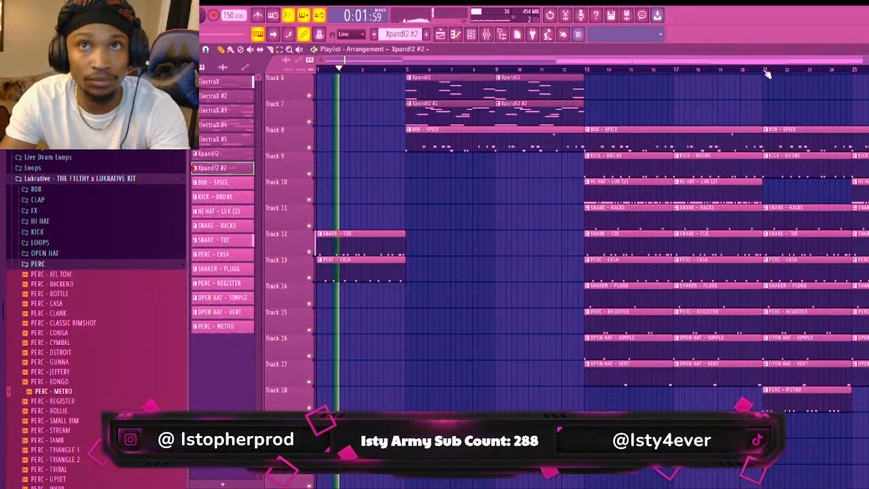
{"action": "left_click", "coordinate": [763, 113]}
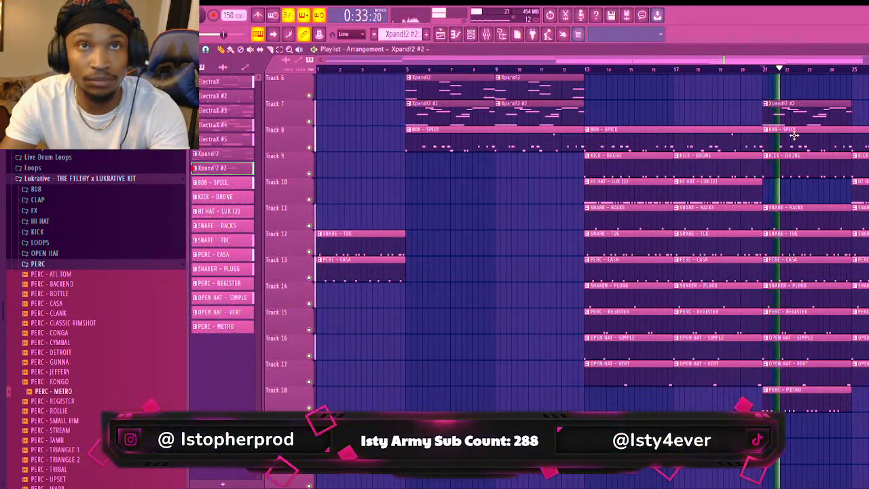
{"action": "scroll", "coordinate": [795, 140], "scroll_direction": "up", "scroll_amount": 2}
{"action": "right_click", "coordinate": [791, 160]}
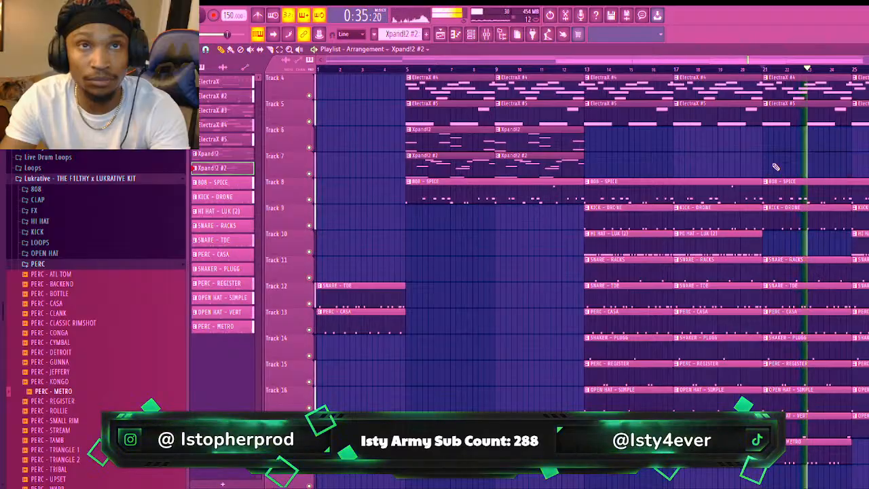
Place an Xpand!2 clip at bar 21 on Track 6 and look over the whole arrangement
{"action": "left_click", "coordinate": [764, 135]}
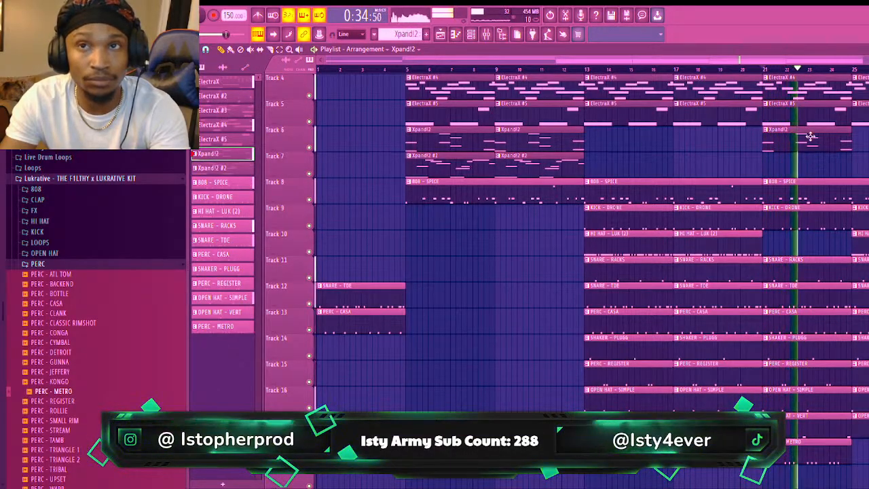
{"action": "scroll", "coordinate": [783, 218], "scroll_direction": "down", "scroll_amount": 3}
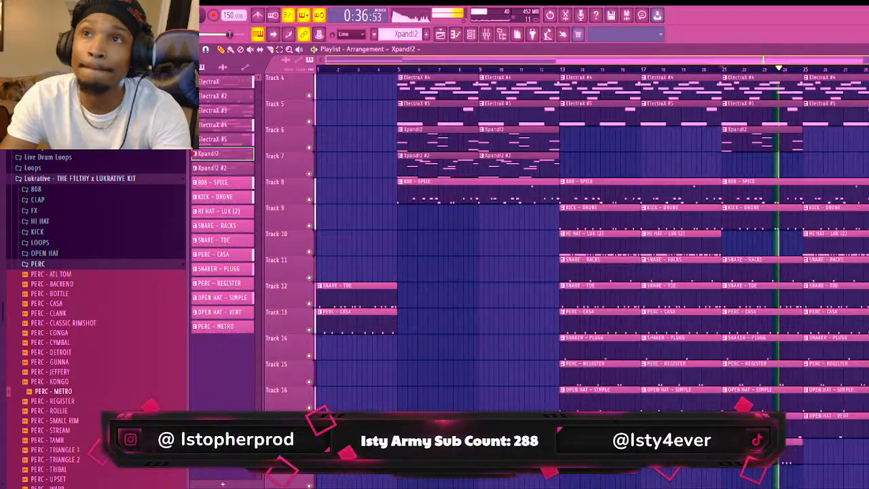
{"action": "scroll", "coordinate": [783, 218], "scroll_direction": "up", "scroll_amount": 3}
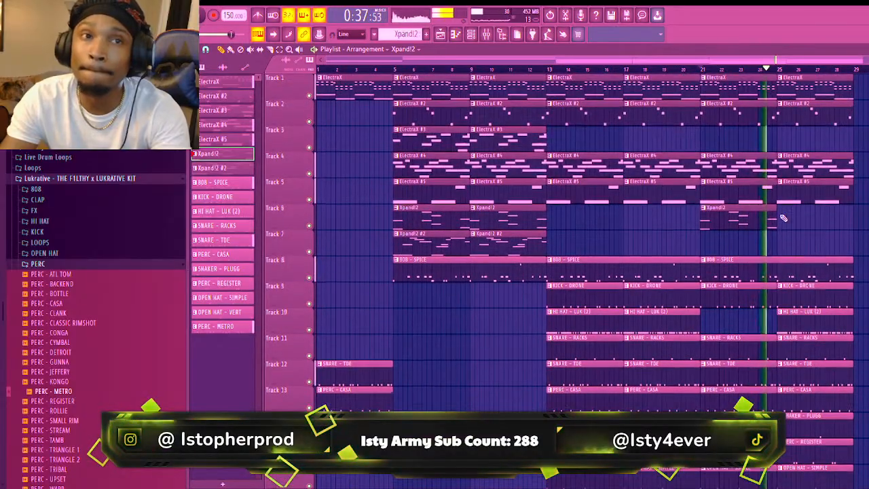
Collapse the Lukrative - THE F1LTHY x LUKRATIVE KIT folder and stop playback
{"action": "left_click", "coordinate": [58, 179]}
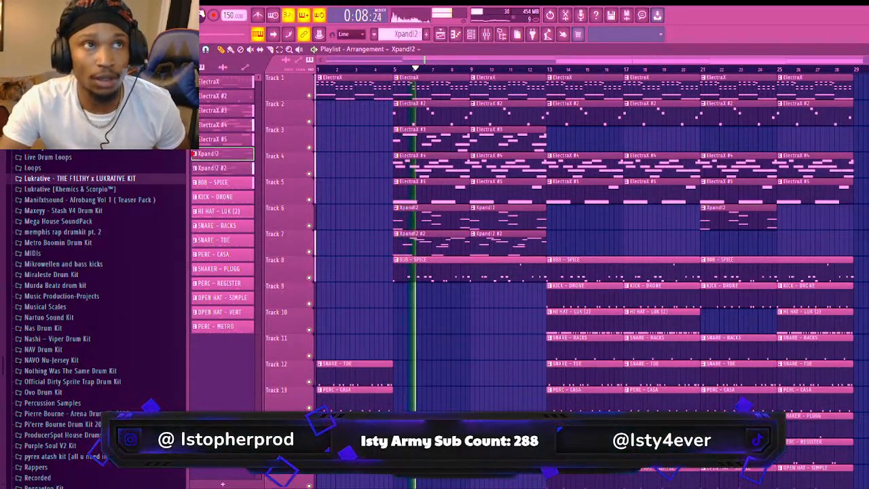
{"action": "key", "text": "space"}
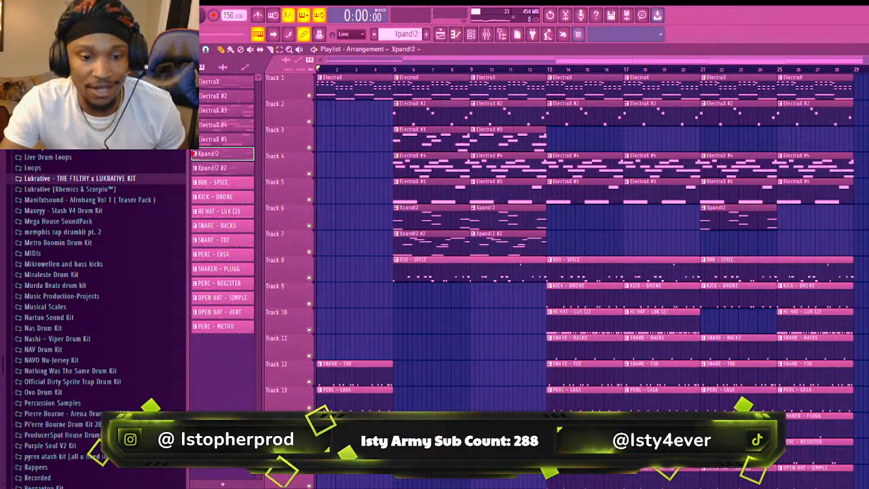
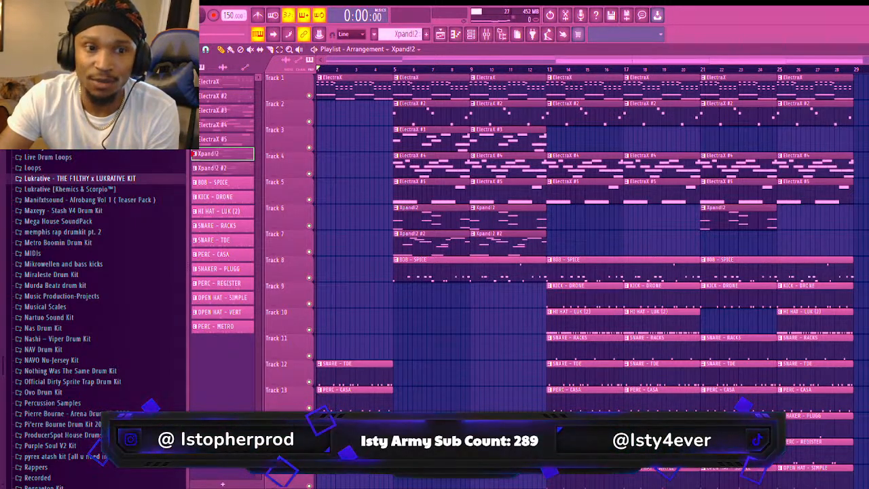
Open Fruity Parametric EQ 2 on the 808 - SPICE mixer track and play the song from bar 5
{"action": "left_click", "coordinate": [486, 34]}
{"action": "left_click", "coordinate": [415, 302]}
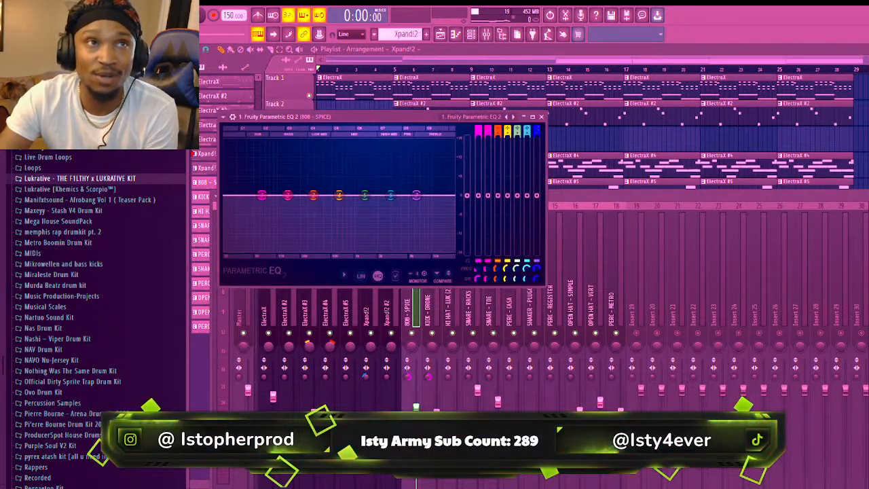
{"action": "left_click", "coordinate": [186, 15]}
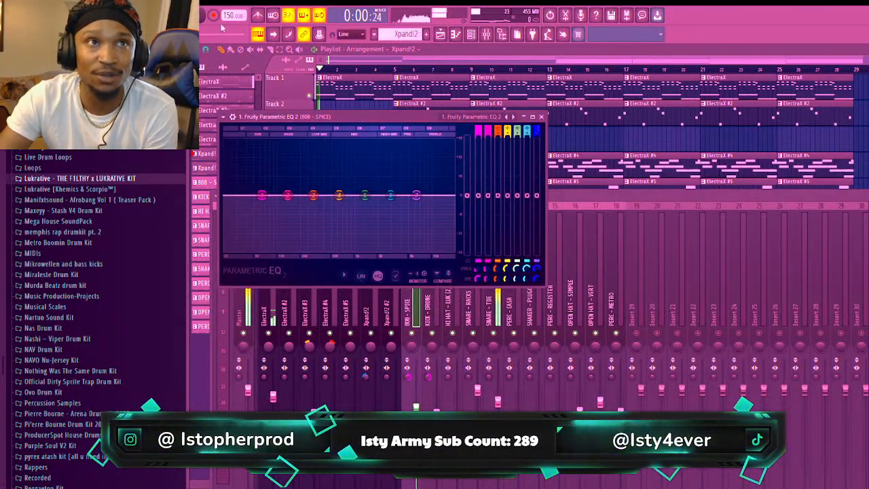
{"action": "left_click", "coordinate": [400, 70]}
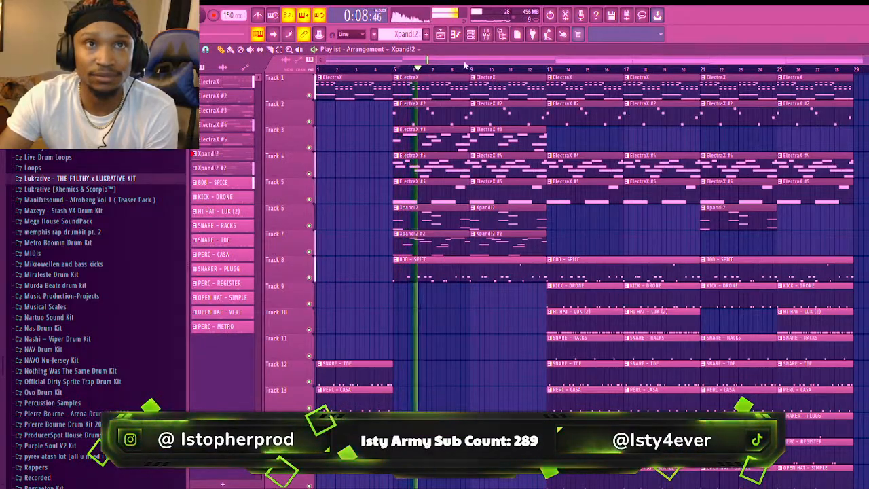
Boost band 2 of the 808 - SPICE parametric EQ in the sub range, and pull it back down to slightly below flat
{"action": "left_click", "coordinate": [486, 34]}
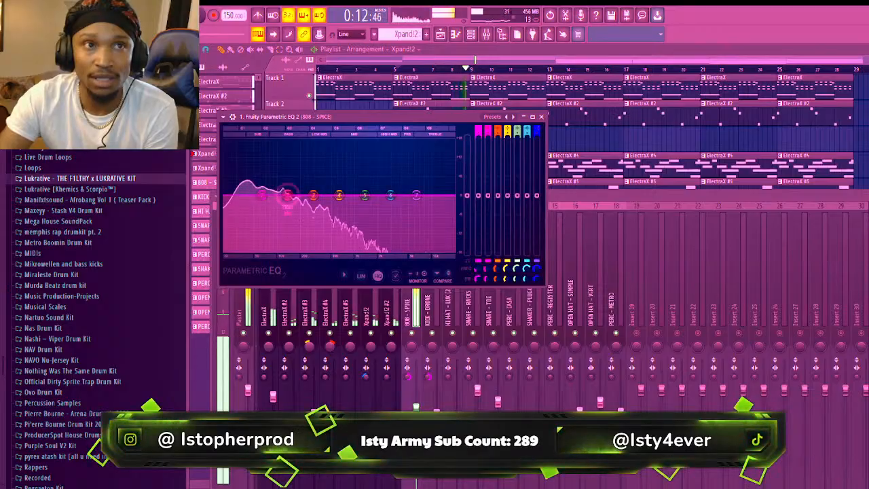
{"action": "left_click_drag", "start_coordinate": [287, 195], "coordinate": [249, 155]}
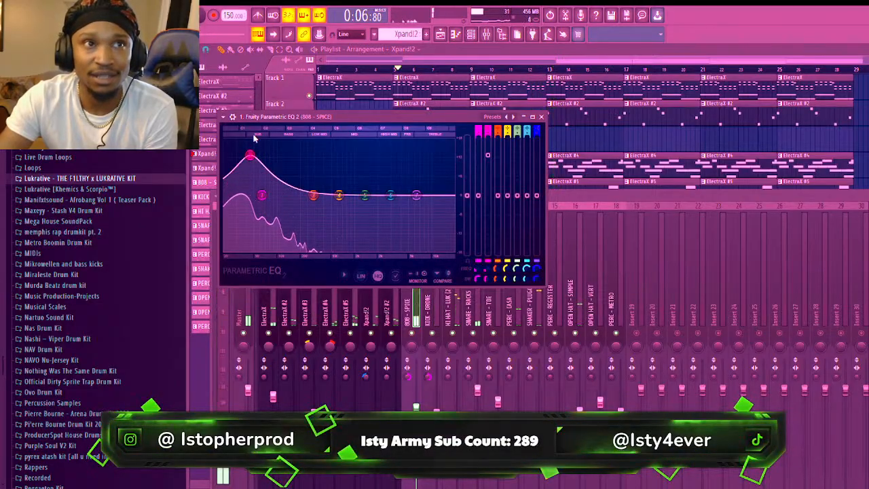
{"action": "left_click_drag", "start_coordinate": [249, 155], "coordinate": [263, 200]}
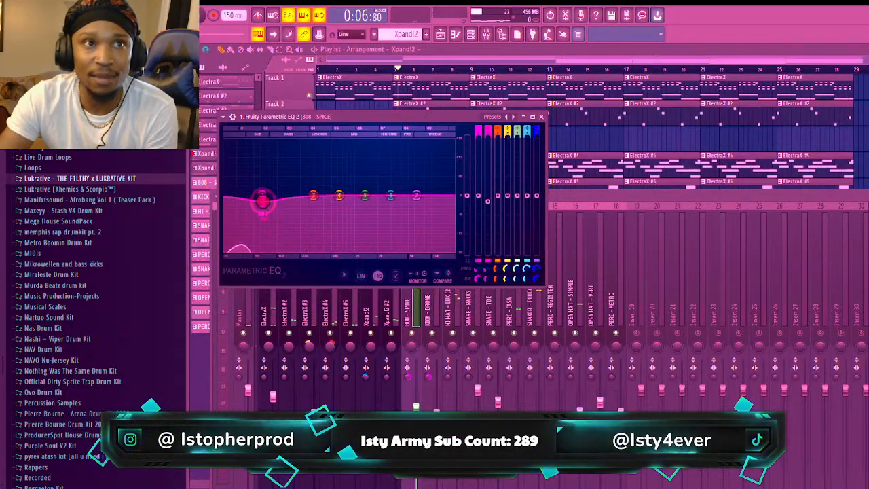
Cut the low band of the Xpand!2 mixer track's built-in equalizer to -18.0
{"action": "left_click", "coordinate": [395, 334]}
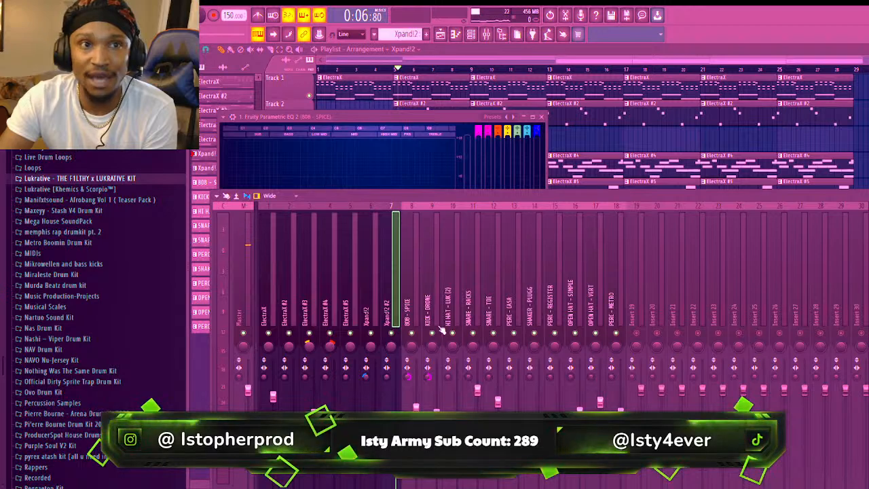
{"action": "key", "text": "Left"}
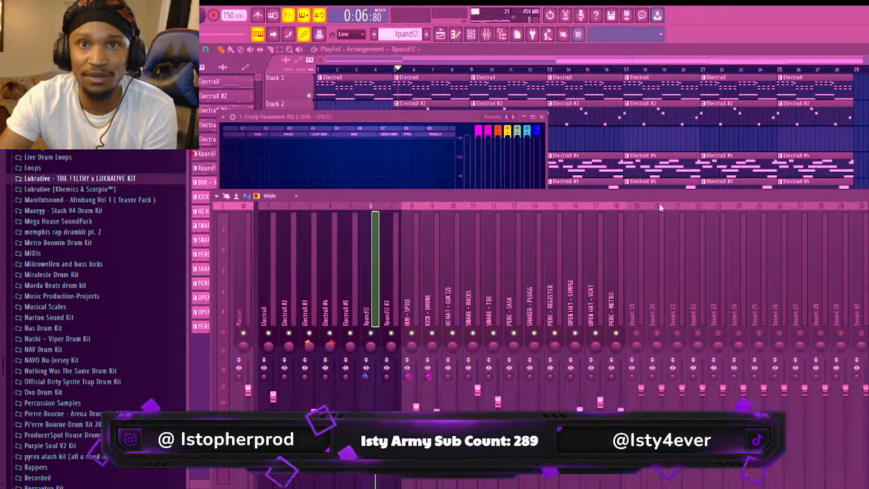
{"action": "left_click_drag", "start_coordinate": [659, 207], "coordinate": [534, 54]}
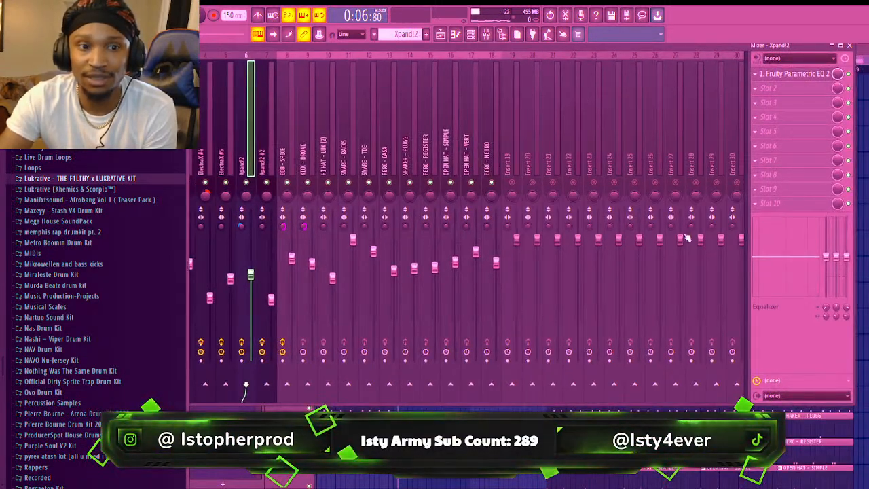
{"action": "left_click_drag", "start_coordinate": [826, 256], "coordinate": [826, 297]}
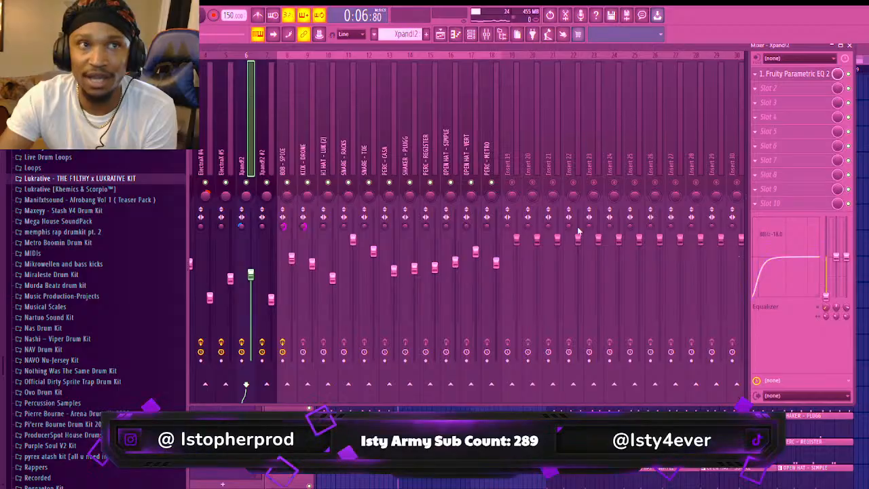
Cut the low equalizer band on the ElectraX #5 and ElectraX #4 mixer tracks, setting ElectraX #4 to -18.0
{"action": "key", "text": "Left"}
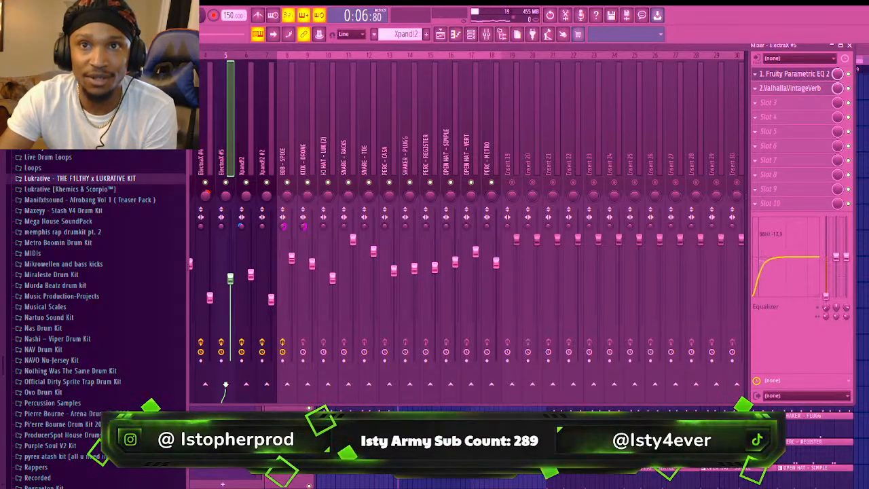
{"action": "key", "text": "Left"}
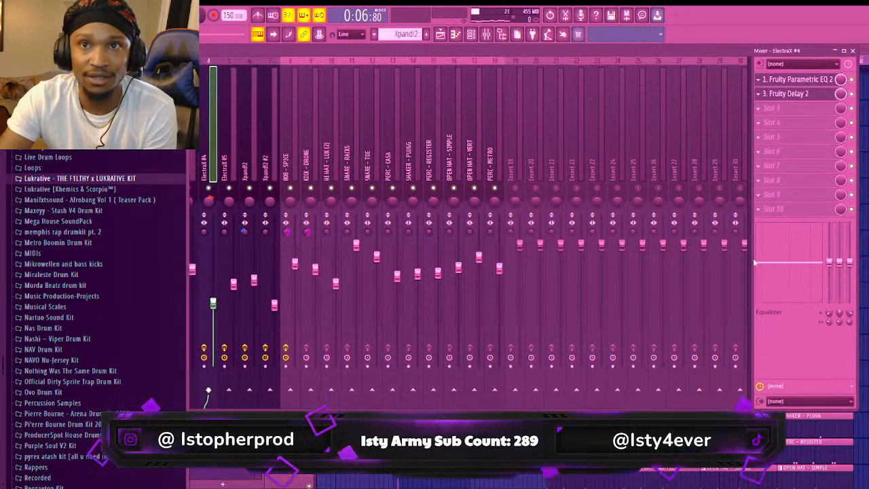
{"action": "left_click_drag", "start_coordinate": [754, 262], "coordinate": [759, 273]}
{"action": "left_click_drag", "start_coordinate": [833, 272], "coordinate": [833, 314]}
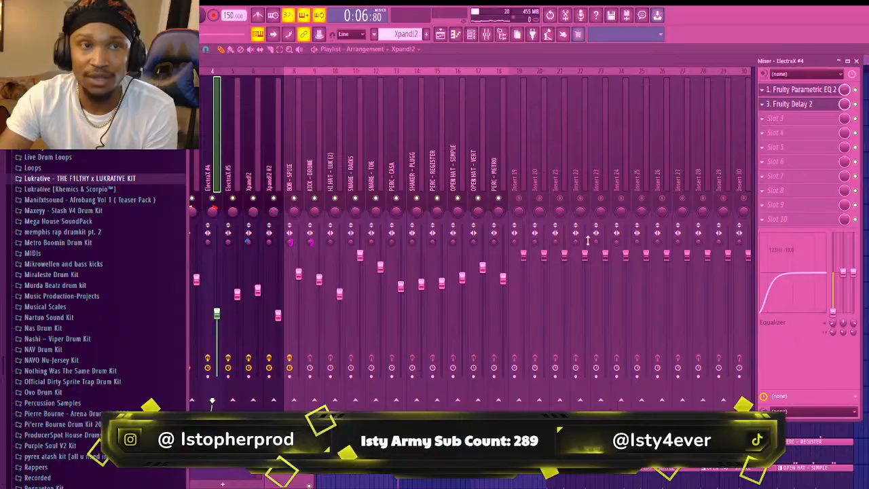
Cut the low equalizer band on the ElectraX #3 and ElectraX #2 mixer tracks
{"action": "left_click", "coordinate": [196, 181]}
{"action": "left_click_drag", "start_coordinate": [833, 272], "coordinate": [832, 314]}
{"action": "left_click_drag", "start_coordinate": [479, 59], "coordinate": [520, 78]}
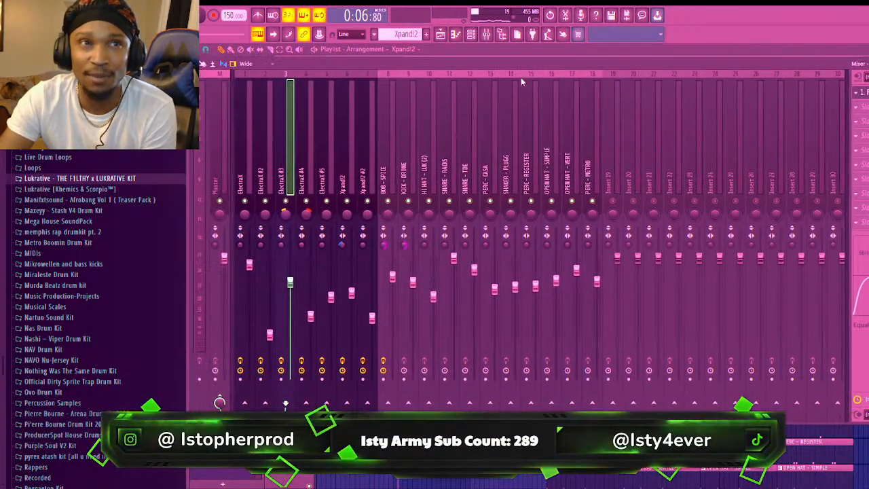
{"action": "left_click", "coordinate": [262, 164]}
{"action": "left_click_drag", "start_coordinate": [868, 290], "coordinate": [868, 314]}
{"action": "left_click", "coordinate": [250, 180]}
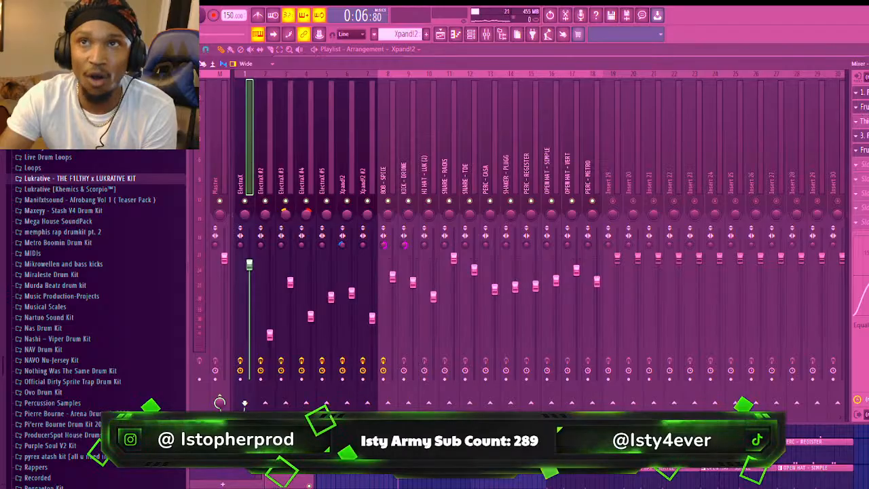
{"action": "left_click_drag", "start_coordinate": [863, 64], "coordinate": [868, 161]}
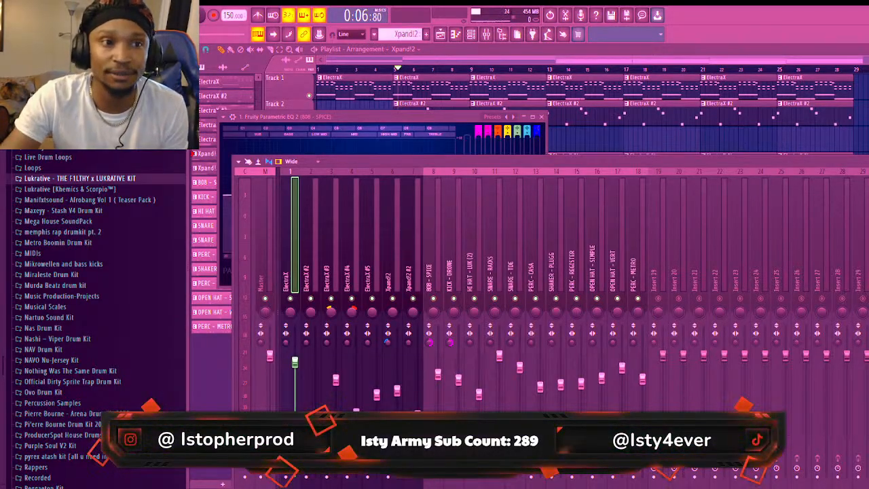
Play the playlist arrangement from bar 5, and jump playback ahead to bar 13
{"action": "left_click", "coordinate": [440, 59]}
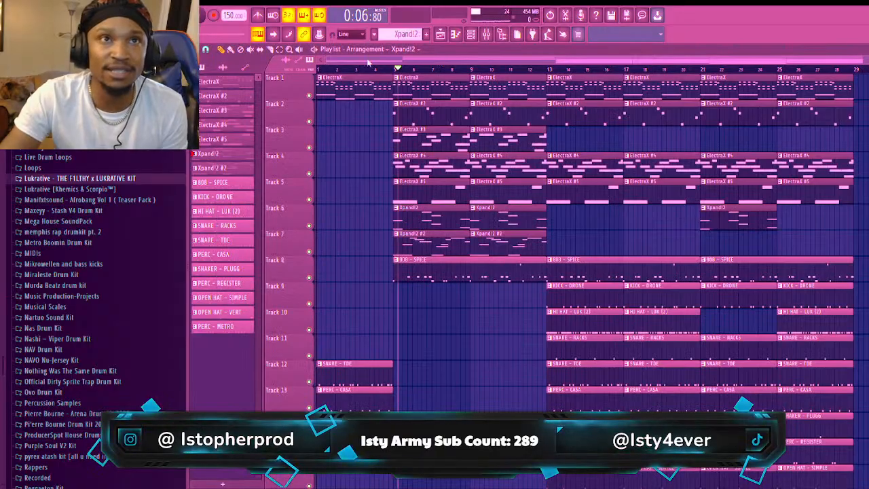
{"action": "left_click", "coordinate": [390, 70]}
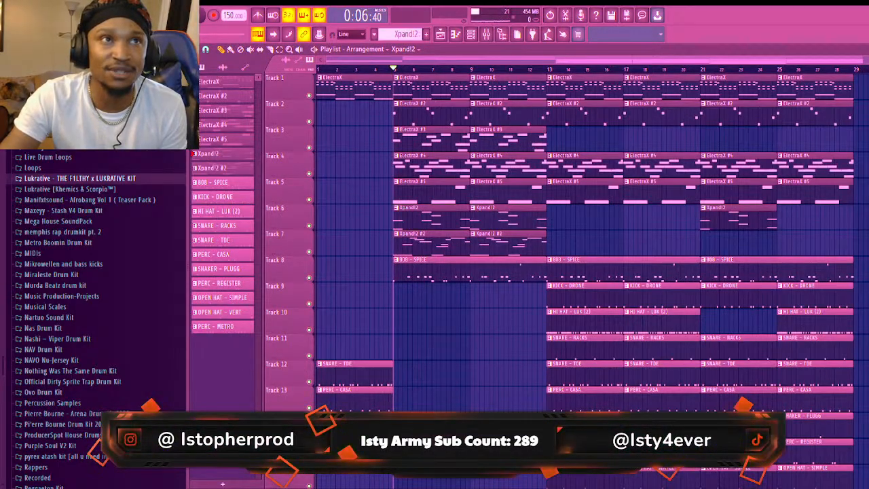
{"action": "key", "text": "space"}
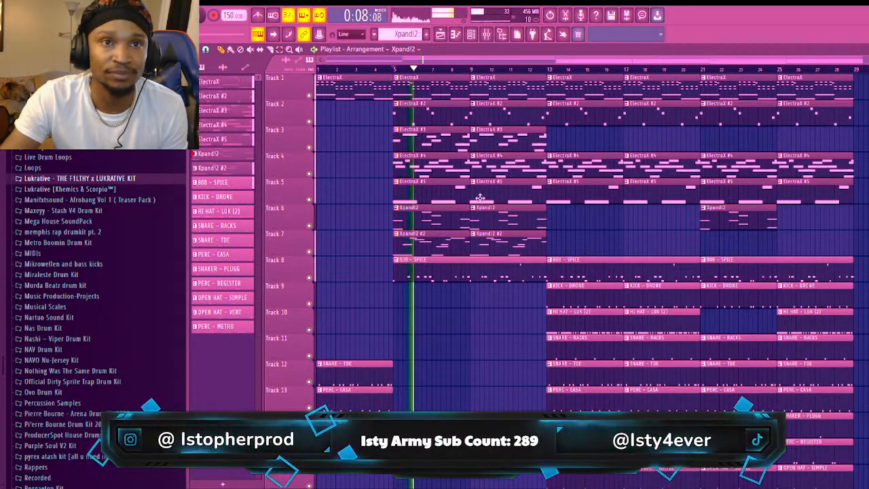
{"action": "left_click", "coordinate": [545, 71]}
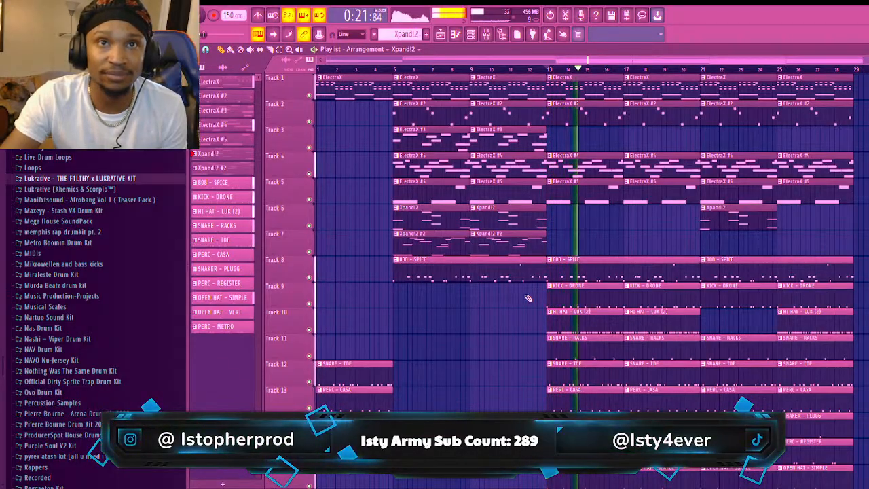
Browse to the hihats+openhats folder of the Lukrative [Khemics & Scorpio] kit and move the song position to bar 27
{"action": "left_click", "coordinate": [97, 190]}
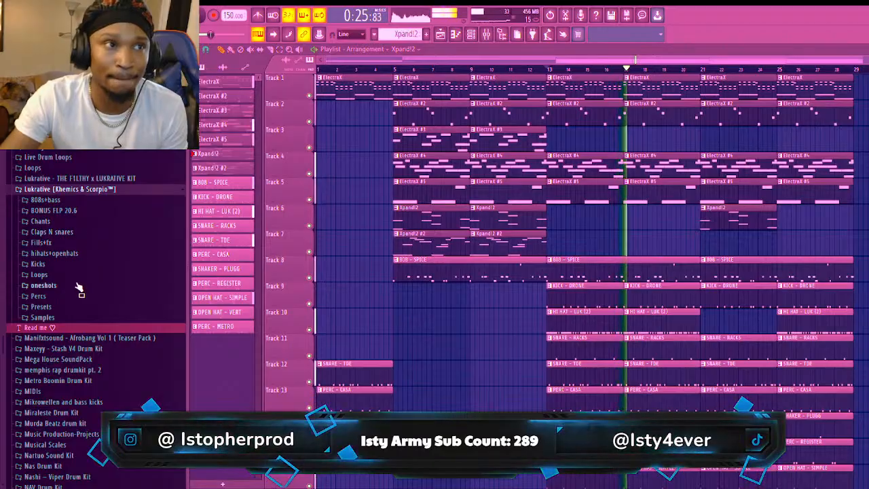
{"action": "left_click", "coordinate": [65, 254]}
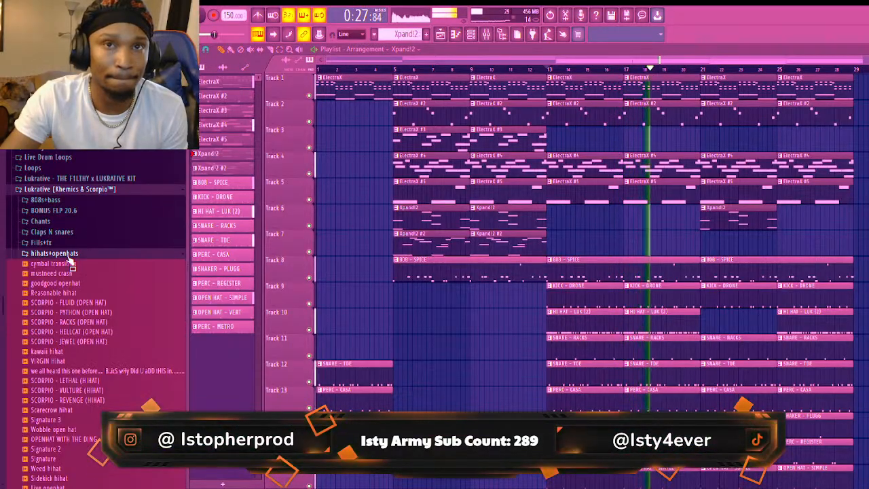
{"action": "scroll", "coordinate": [87, 297], "scroll_direction": "down", "scroll_amount": 3}
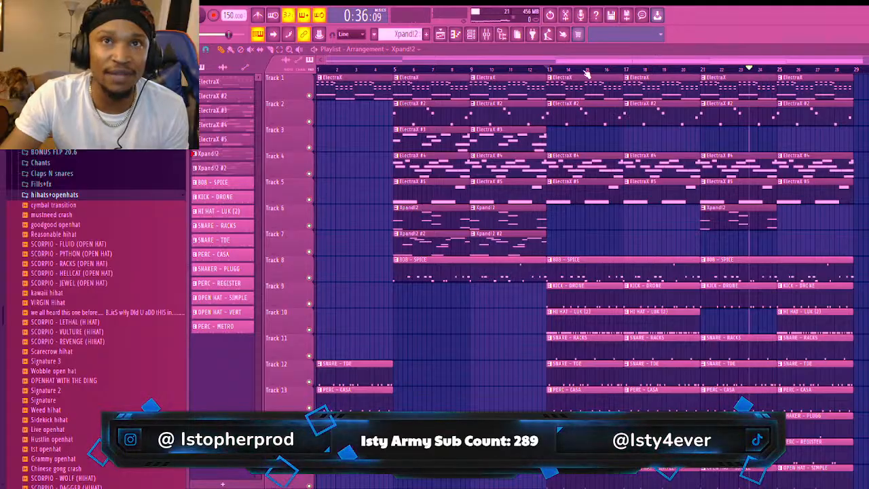
{"action": "left_click", "coordinate": [668, 71]}
{"action": "left_click", "coordinate": [693, 73]}
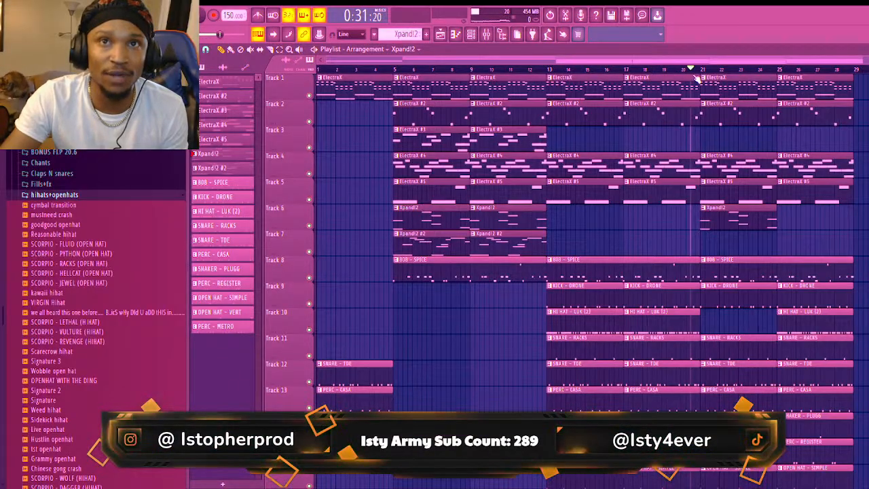
{"action": "left_click_drag", "start_coordinate": [695, 74], "coordinate": [817, 72]}
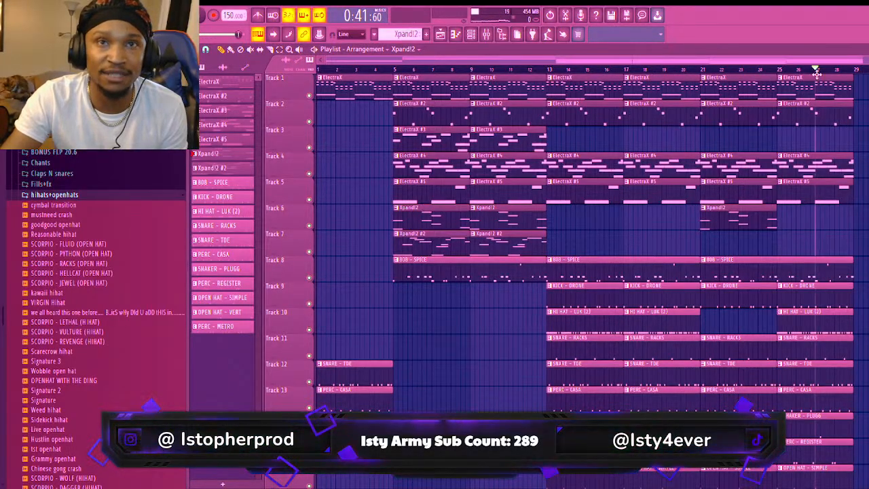
Audition the SCORPIO open hats and place SCORPIO - FLUID (OPEN HAT) on Track 7 at bar 19
{"action": "left_click", "coordinate": [92, 273]}
{"action": "left_click", "coordinate": [92, 282]}
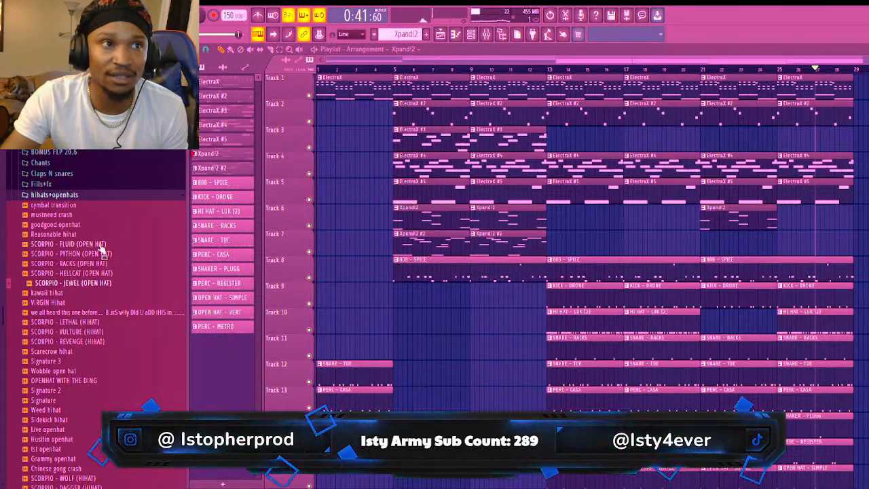
{"action": "left_click", "coordinate": [92, 244]}
{"action": "left_click_drag", "start_coordinate": [102, 224], "coordinate": [672, 250]}
Reverse the SCORPIO - FLUID (OPEN HAT) clip in e2 transient mode and move it on Track 7 so it ends at bar 17
{"action": "double_click", "coordinate": [665, 238]}
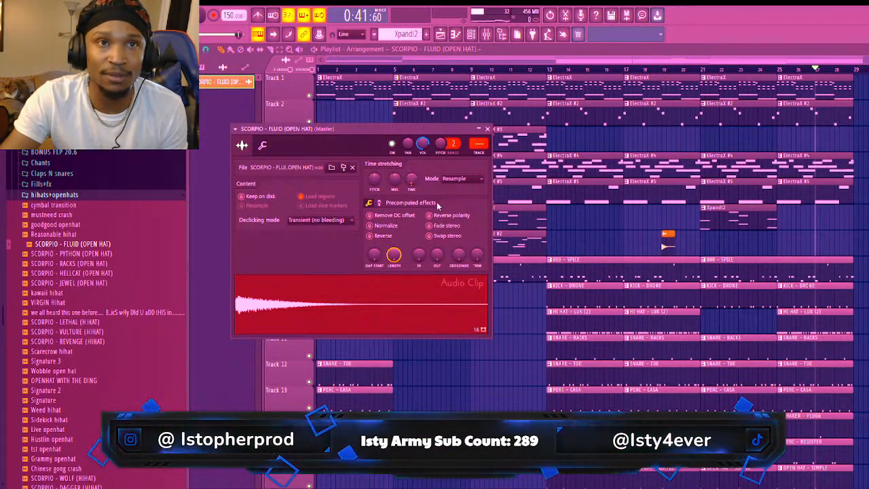
{"action": "scroll", "coordinate": [462, 179], "scroll_direction": "down", "scroll_amount": 5}
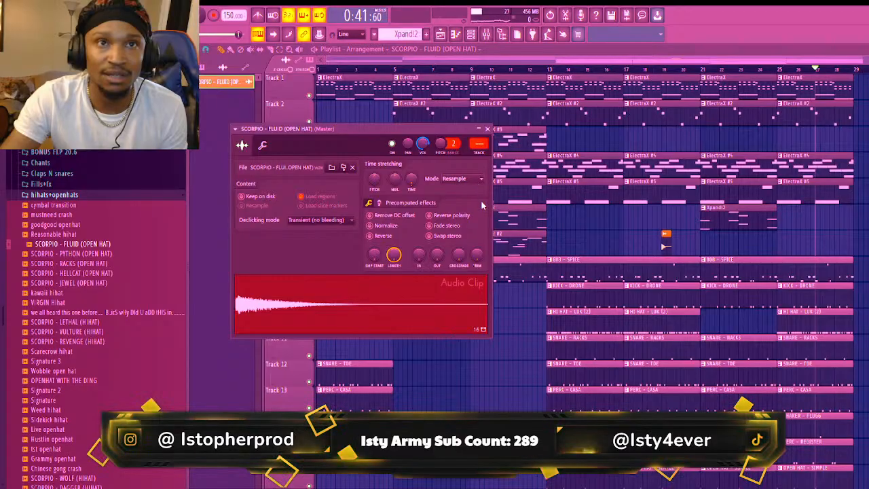
{"action": "left_click", "coordinate": [370, 235]}
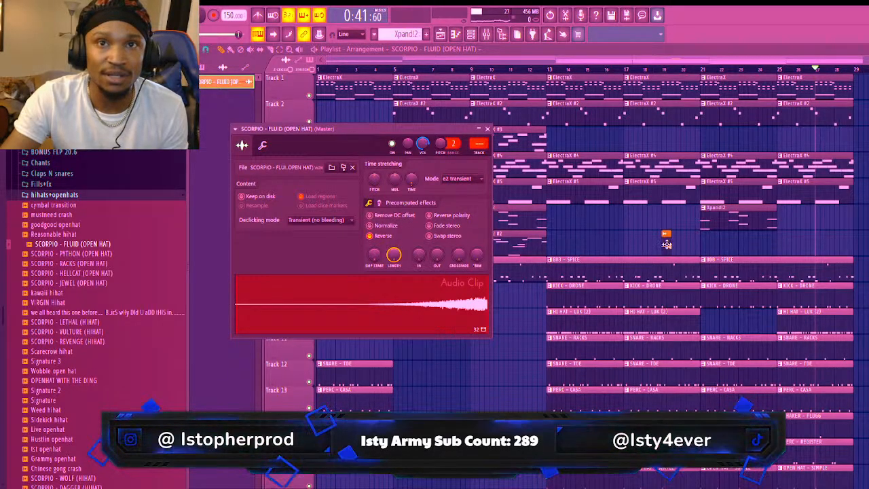
{"action": "left_click_drag", "start_coordinate": [665, 238], "coordinate": [619, 237]}
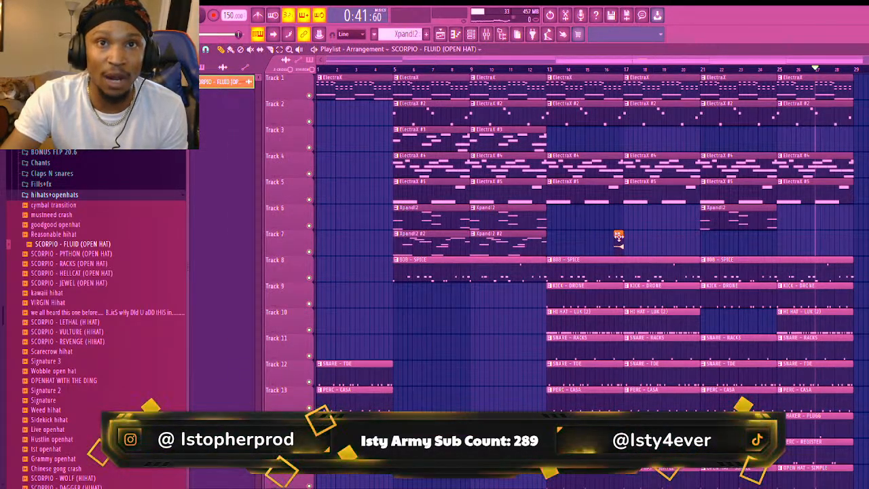
Play the song from bar 15 to hear the reversed open hat, and open its channel settings
{"action": "left_click", "coordinate": [585, 69]}
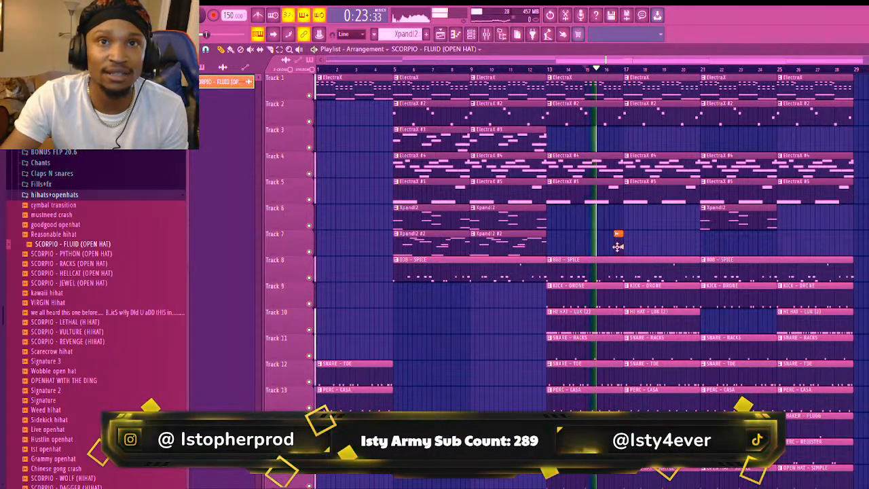
{"action": "double_click", "coordinate": [618, 234]}
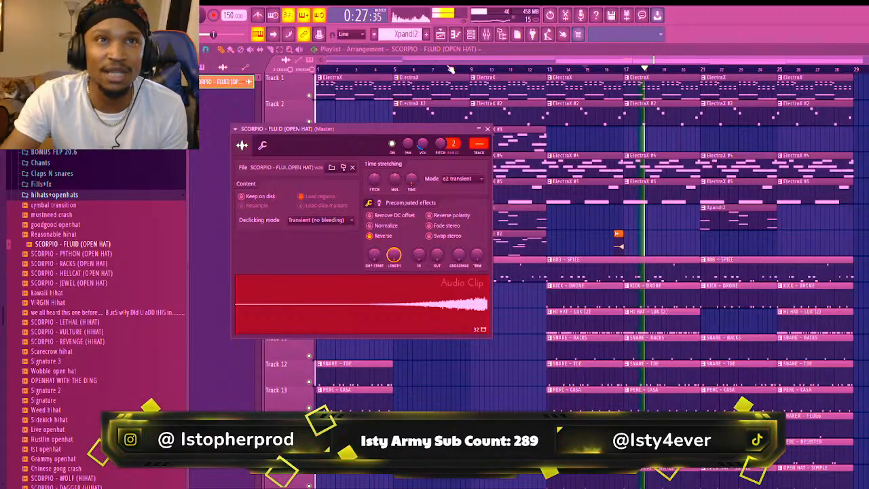
{"action": "key", "text": "space"}
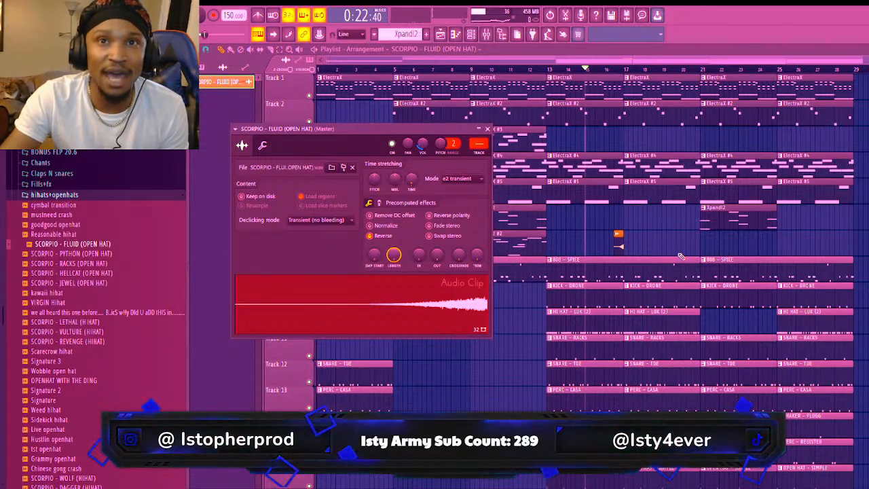
{"action": "left_click", "coordinate": [693, 239]}
{"action": "left_click_drag", "start_coordinate": [692, 243], "coordinate": [780, 247]}
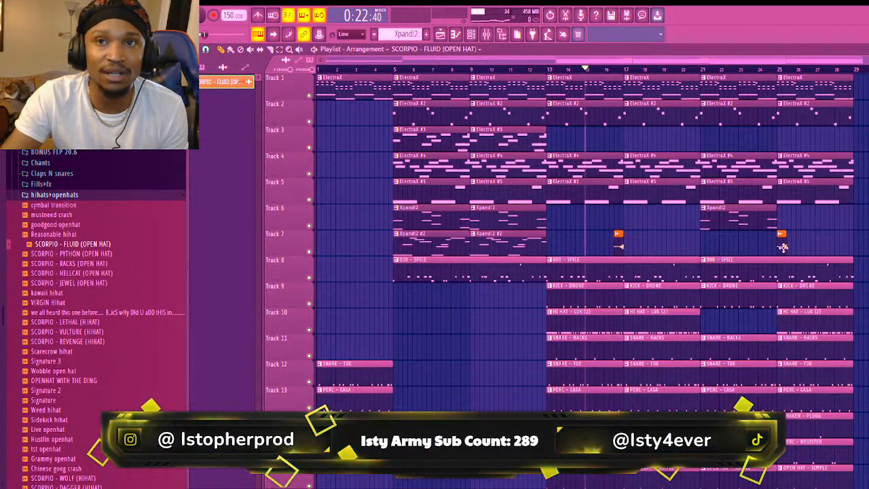
{"action": "right_click", "coordinate": [782, 247]}
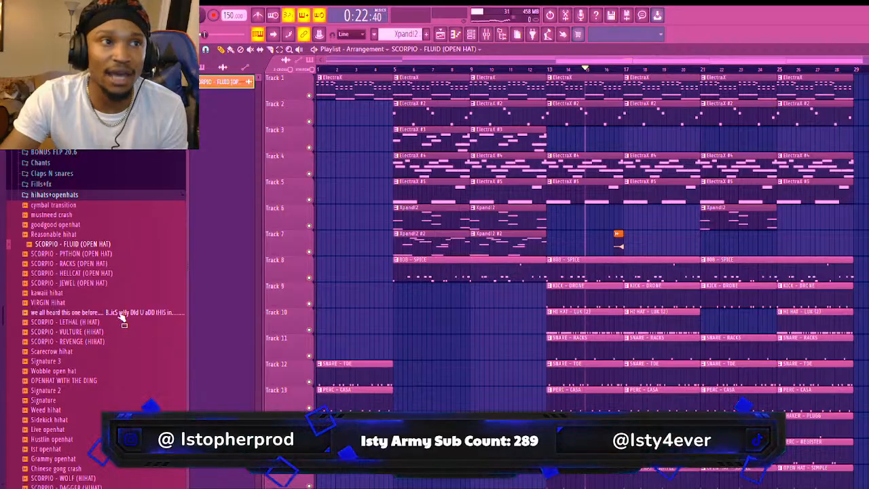
Audition more hats, place OPENHAT WITH THE DING on Track 7 at bar 17, and open its channel settings
{"action": "left_click", "coordinate": [112, 410]}
{"action": "left_click", "coordinate": [110, 420]}
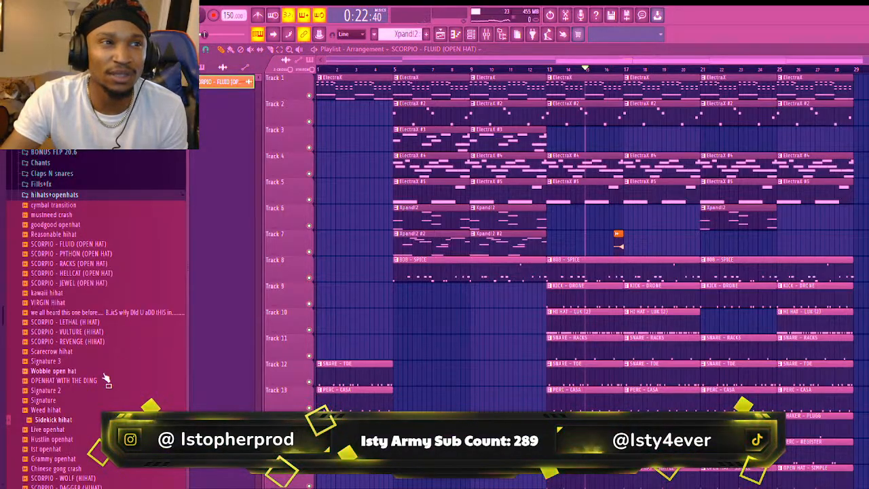
{"action": "left_click", "coordinate": [106, 381]}
{"action": "left_click_drag", "start_coordinate": [106, 381], "coordinate": [623, 246]}
{"action": "double_click", "coordinate": [623, 246]}
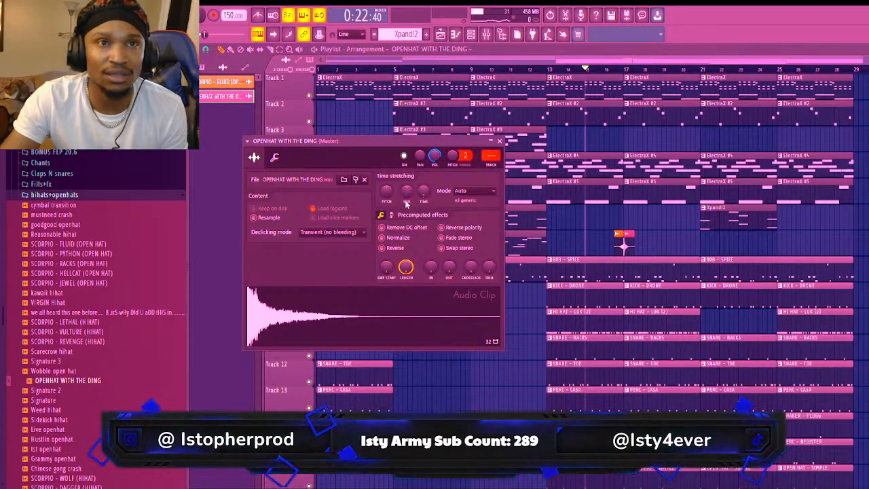
Time-stretch the OPENHAT WITH THE DING clip longer and reverse it in e2 transient mode
{"action": "left_click_drag", "start_coordinate": [406, 192], "coordinate": [407, 180]}
{"action": "left_click", "coordinate": [471, 193]}
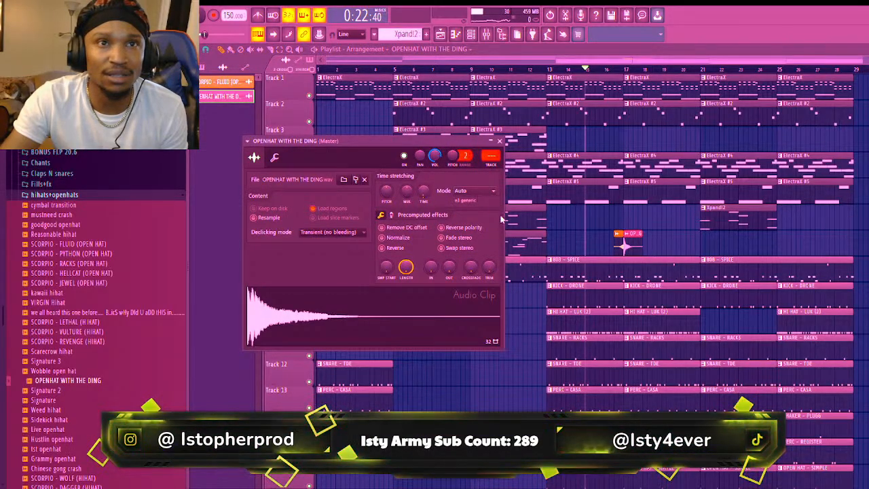
{"action": "left_click", "coordinate": [501, 217]}
{"action": "left_click", "coordinate": [405, 251]}
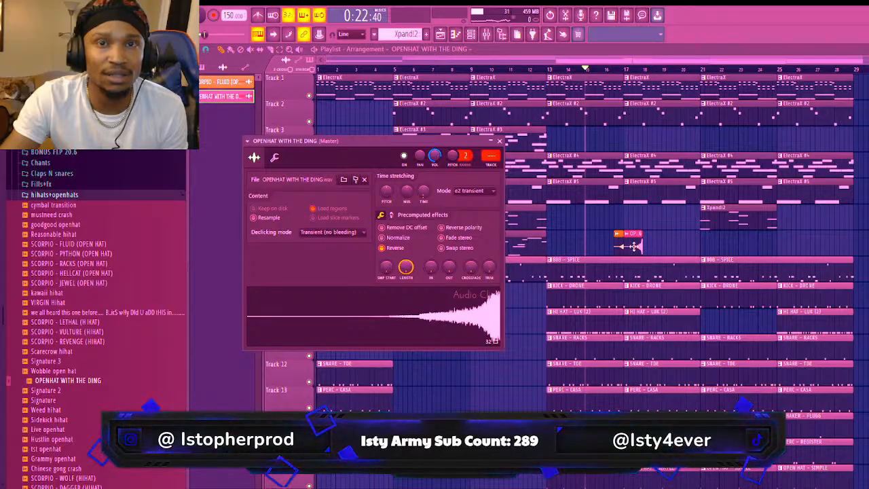
Move the OPENHAT WITH THE DING clip to Track 6 so it ends at bar 17, and enable Fade stereo on it
{"action": "left_click_drag", "start_coordinate": [632, 245], "coordinate": [608, 212]}
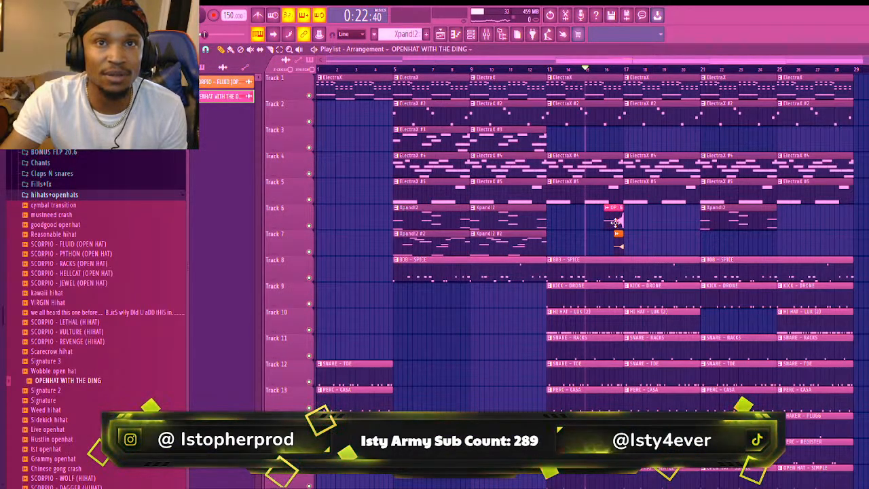
{"action": "double_click", "coordinate": [612, 222]}
{"action": "left_click", "coordinate": [463, 237]}
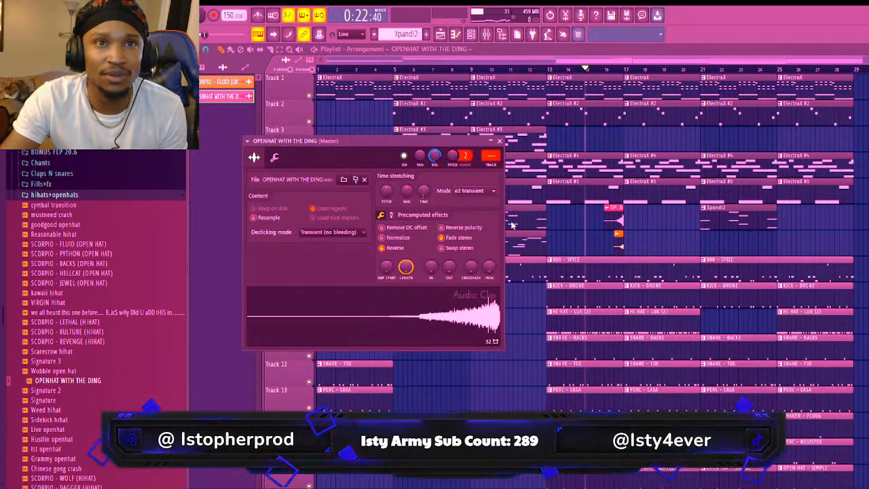
Play the transition from bar 15, delete both reversed open hat clips from Tracks 6 and 7, and stop playback
{"action": "key", "text": "space"}
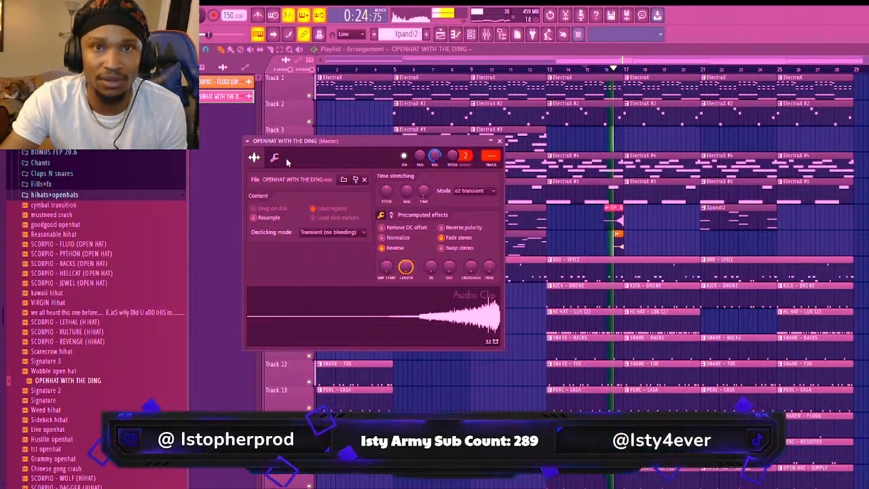
{"action": "right_click", "coordinate": [616, 217]}
{"action": "right_click", "coordinate": [619, 241]}
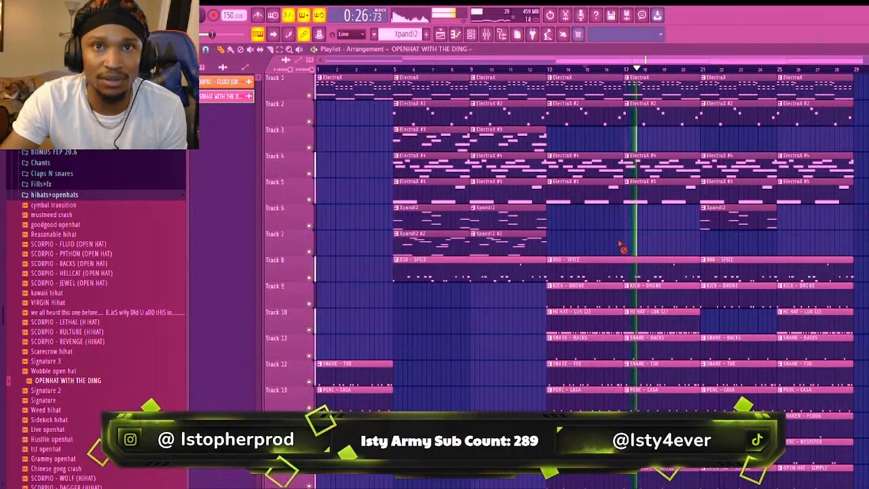
{"action": "left_click", "coordinate": [201, 19]}
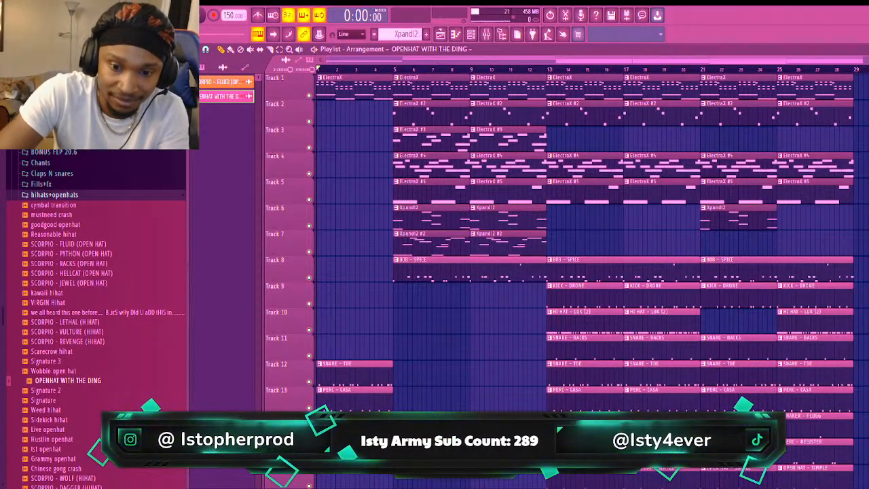
{"action": "scroll", "coordinate": [95, 312], "scroll_direction": "up", "scroll_amount": 1}
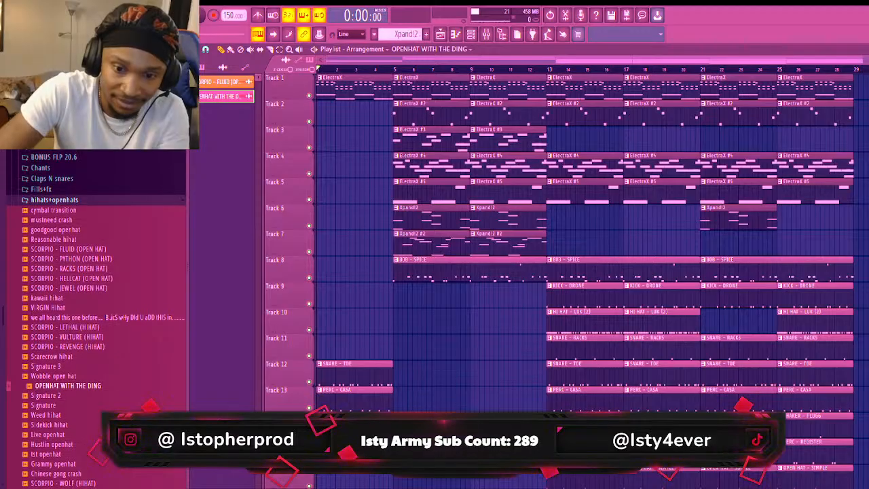